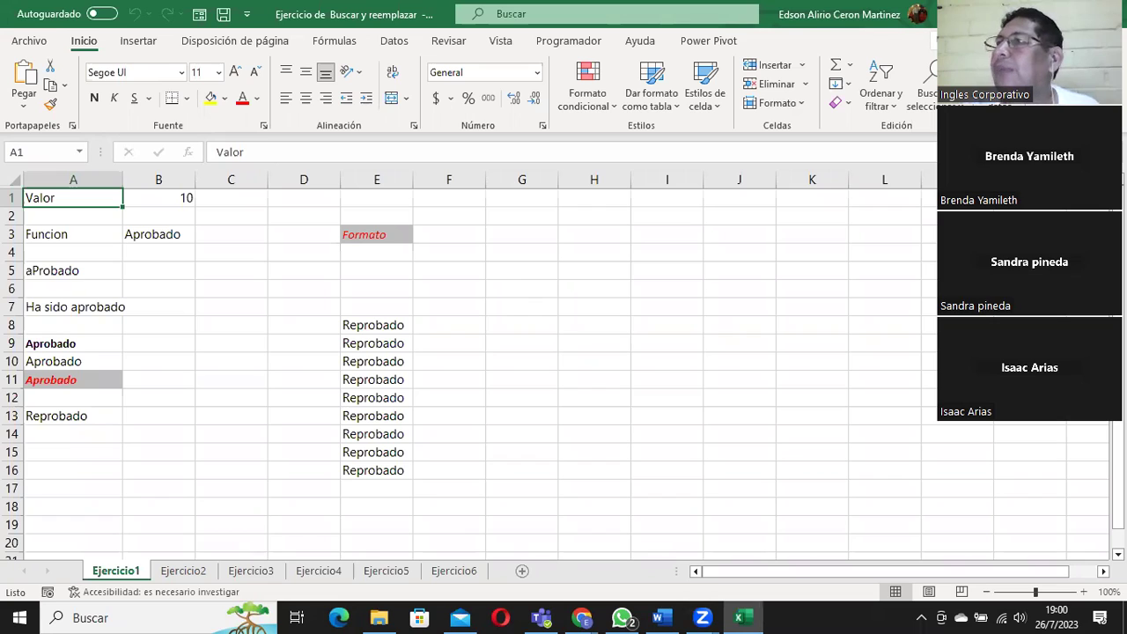
Enter 'Control B' in G2 and 'Control L' in G3 on the Ejercicio1 sheet.
click(115, 363)
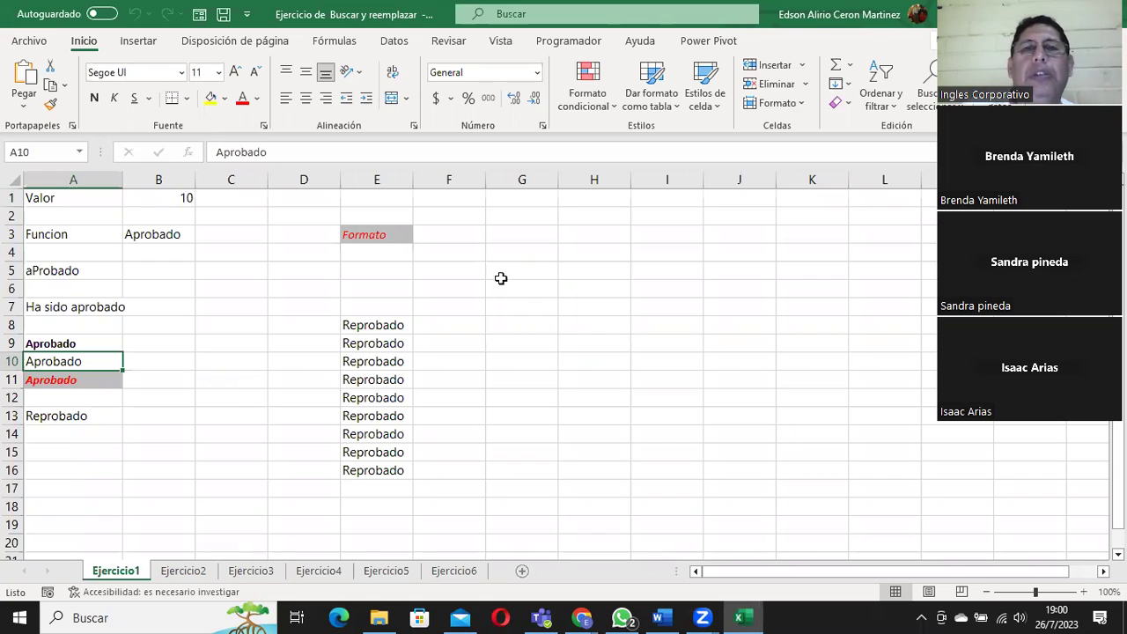
click(514, 231)
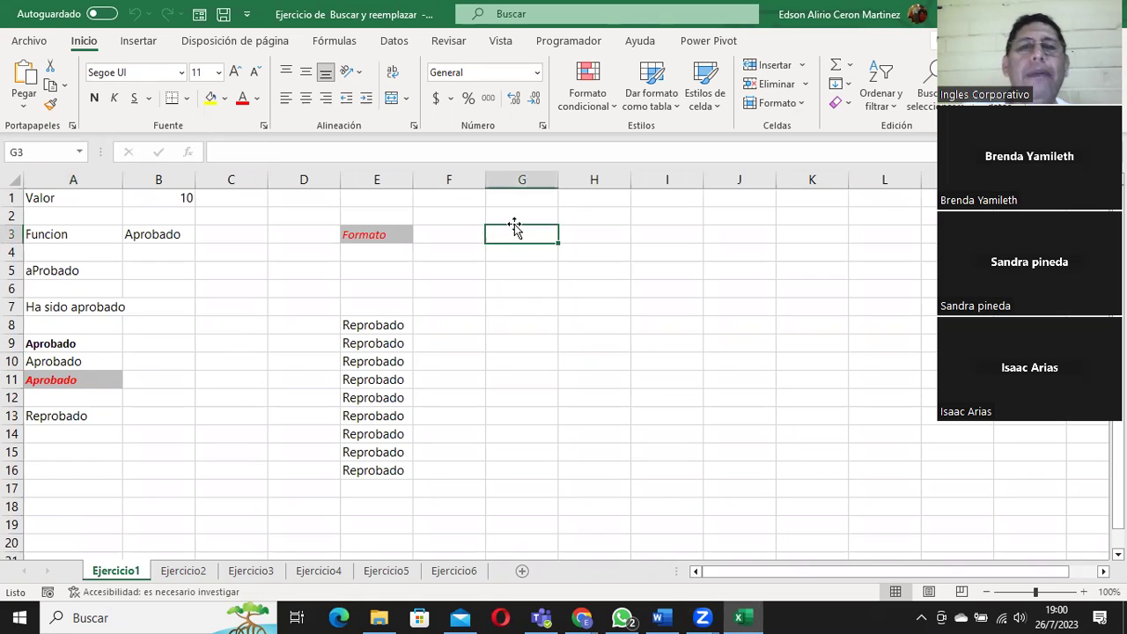
click(509, 215)
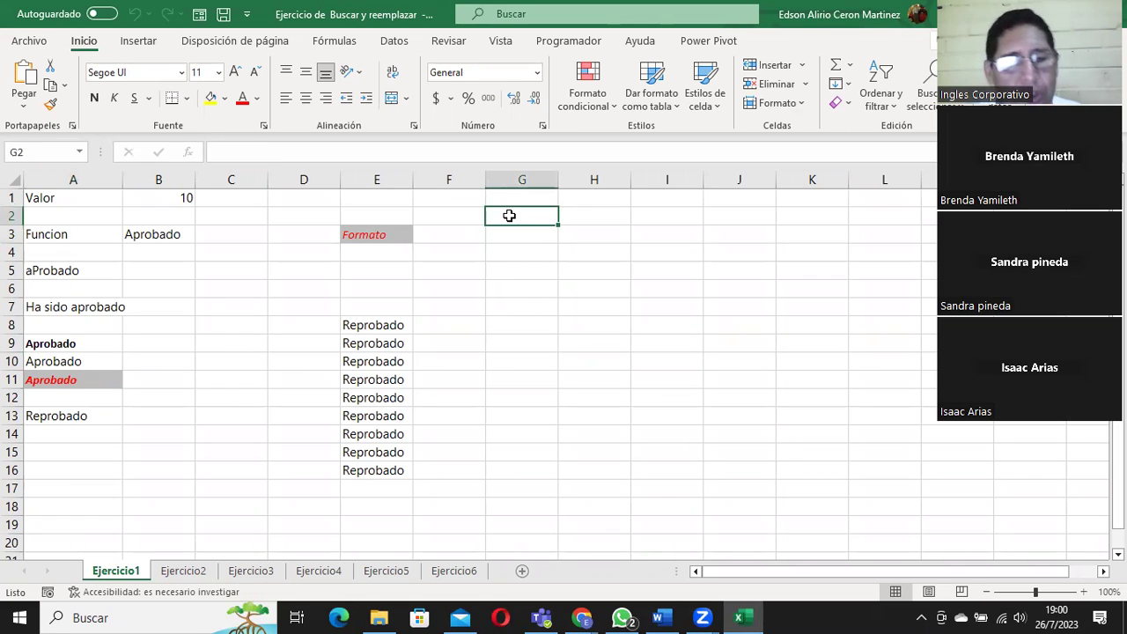
text(Control)
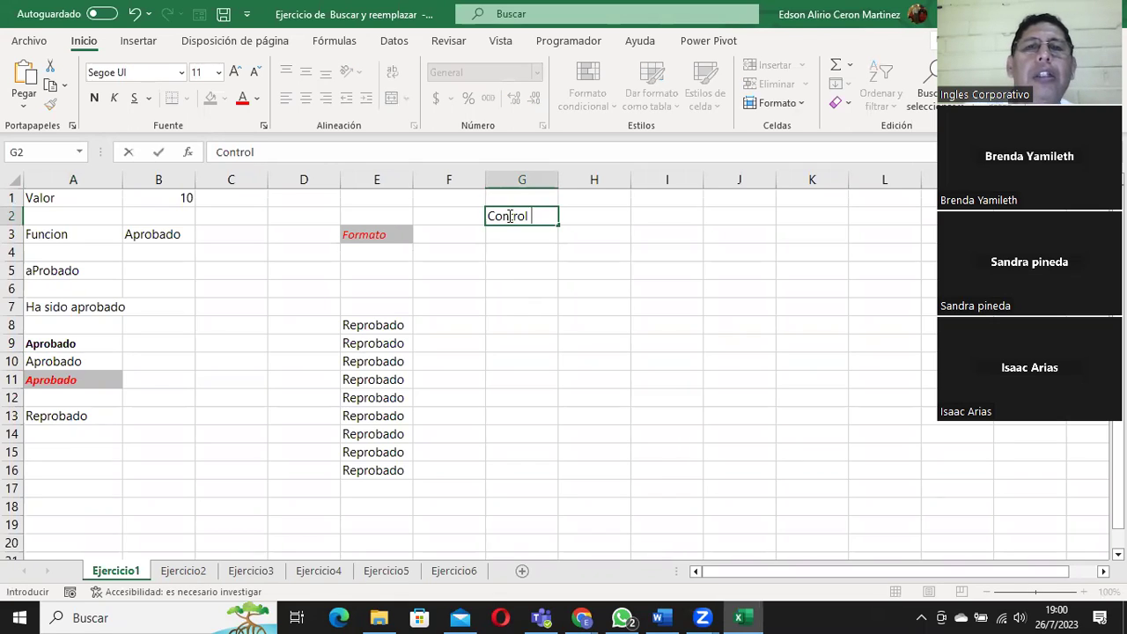
text( B)
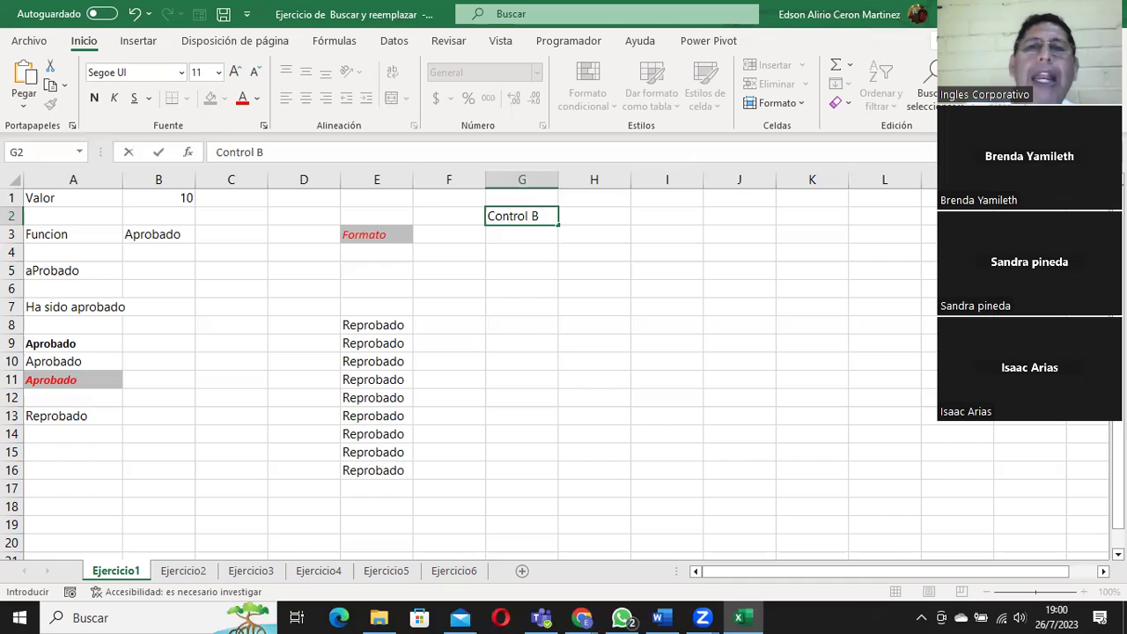
key(Return)
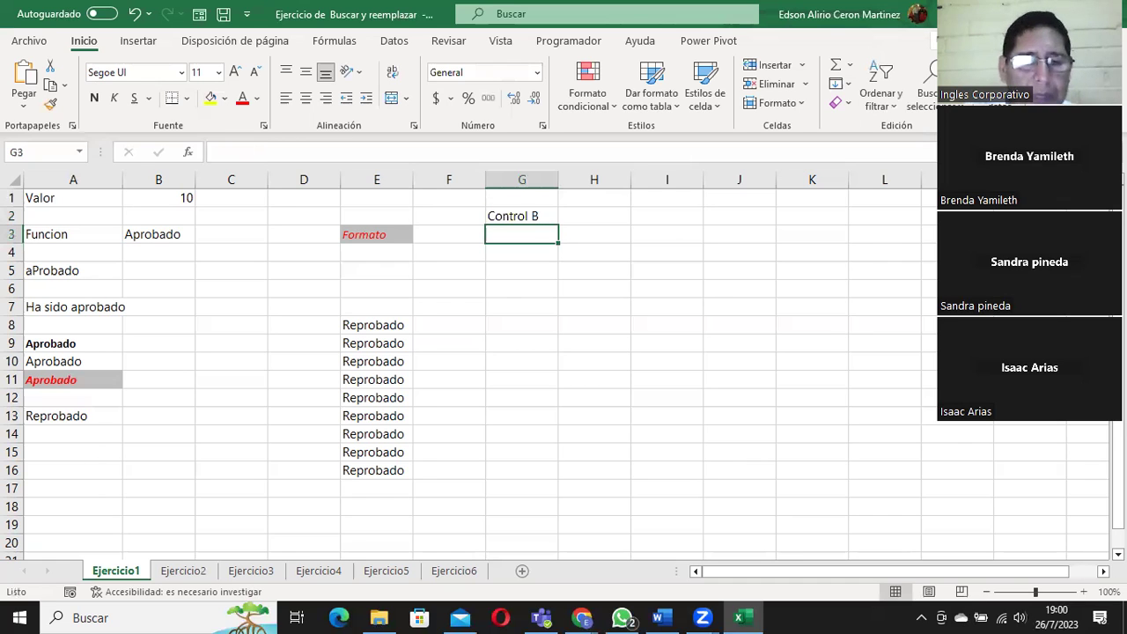
text(Control L)
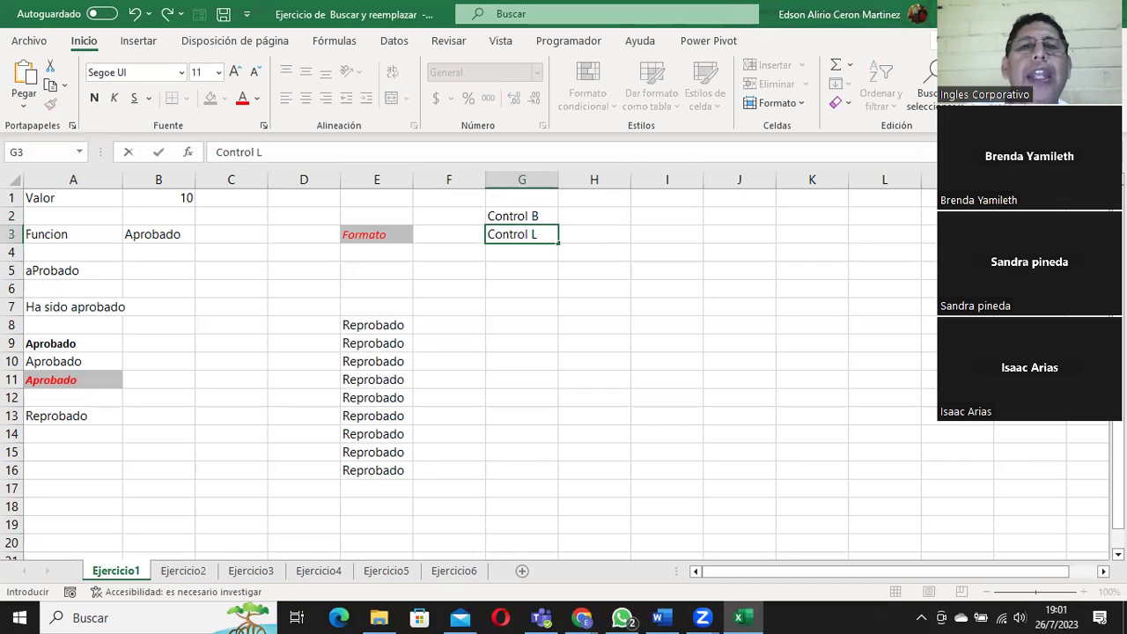
key(Return)
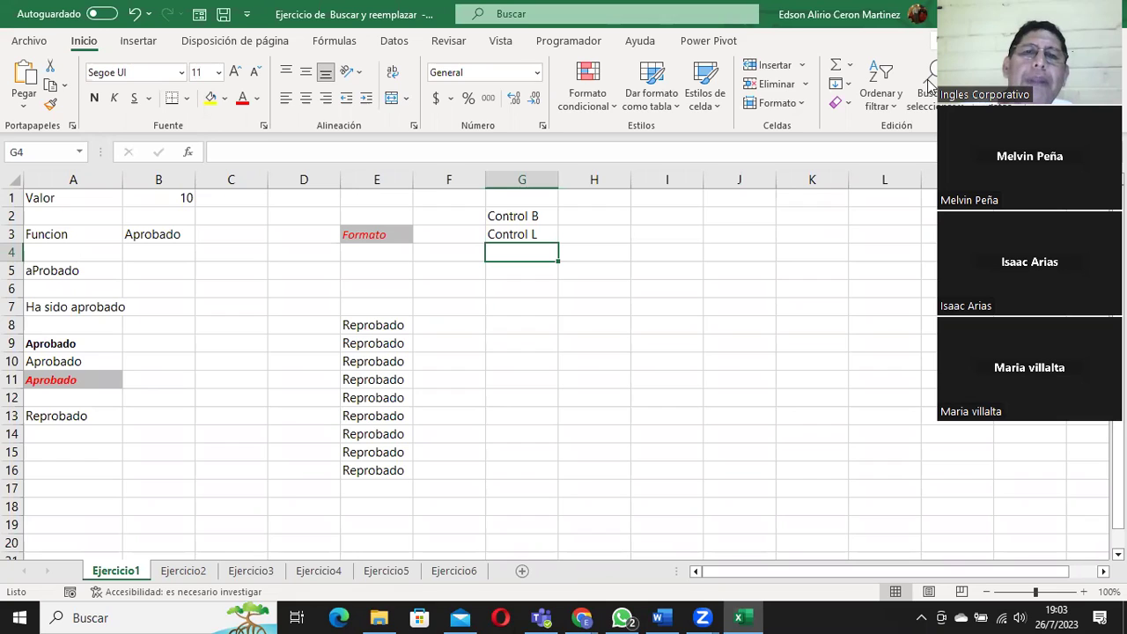
click(539, 220)
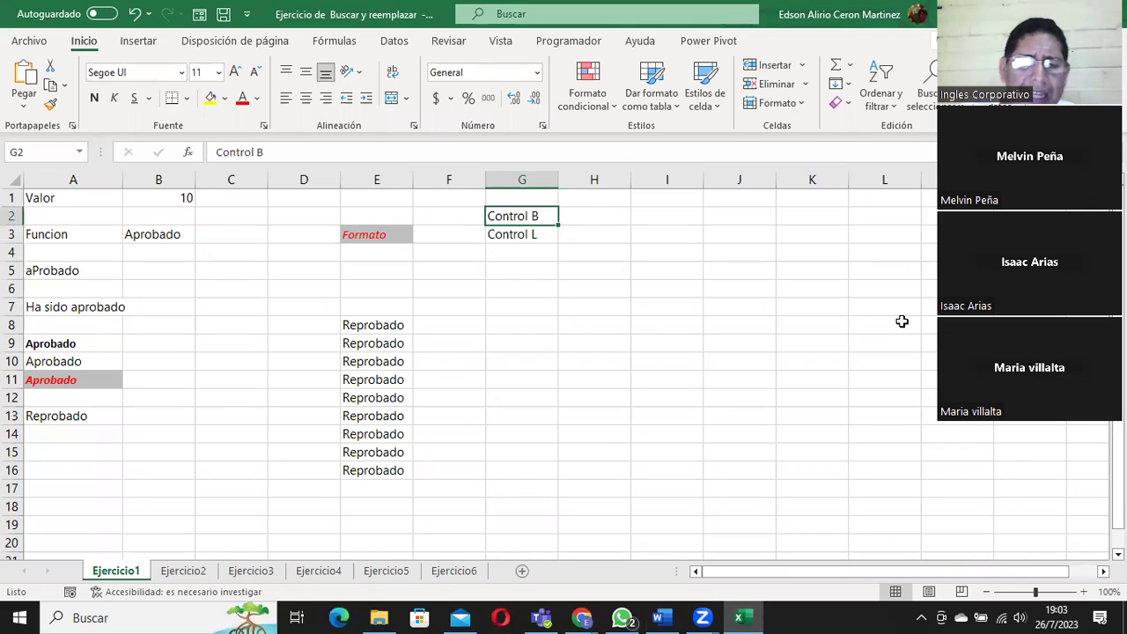
Open Buscar y reemplazar with Ctrl+B and drag the dialog up off the data.
key(ctrl+b)
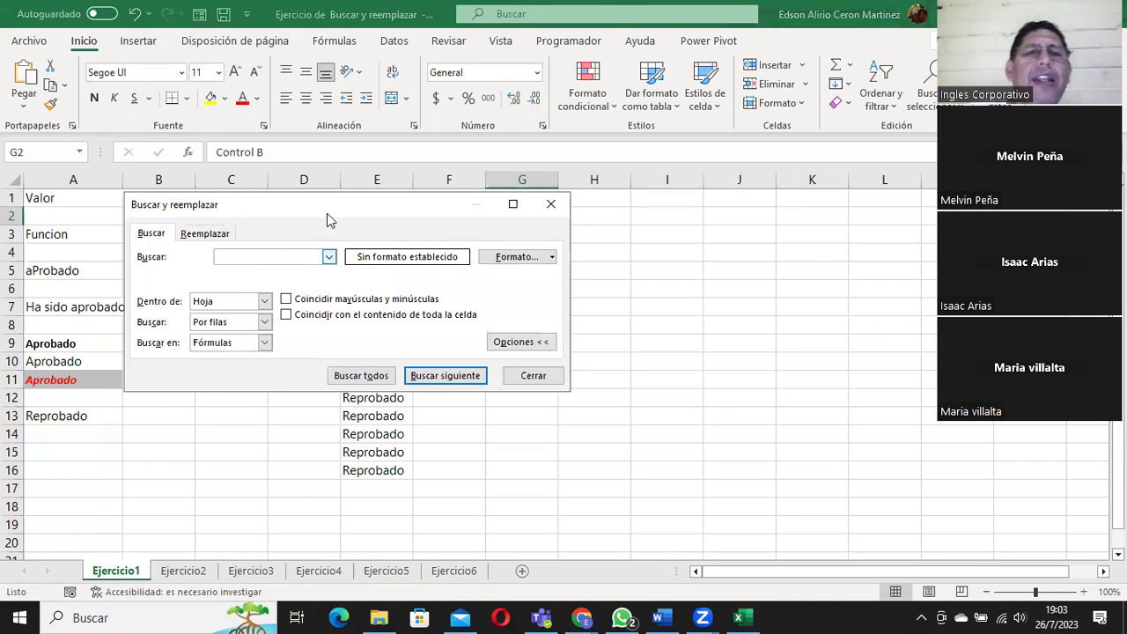
drag(344, 208, 497, 122)
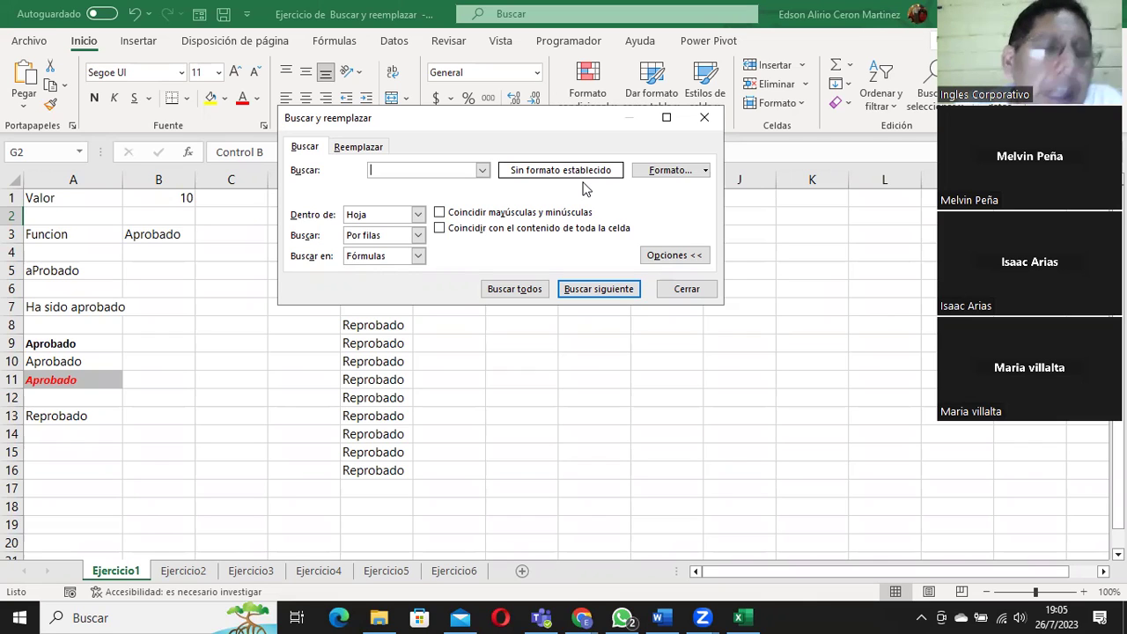
Enter 'aprobado' as the search term, reposition the dialog, select A1, and close it.
text(ad)
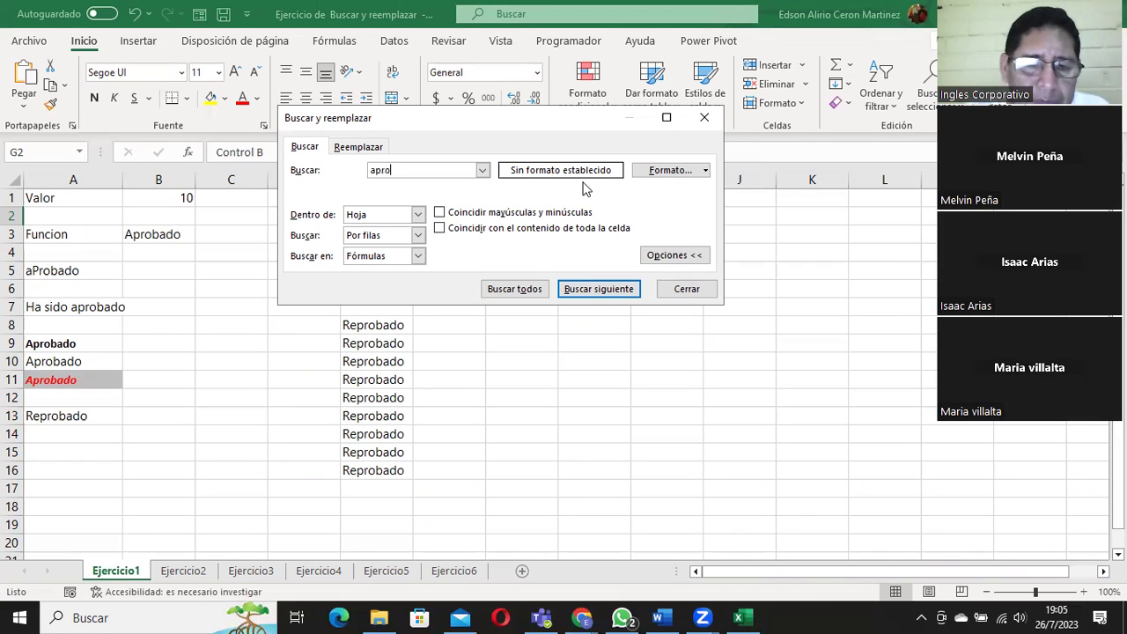
text(o)
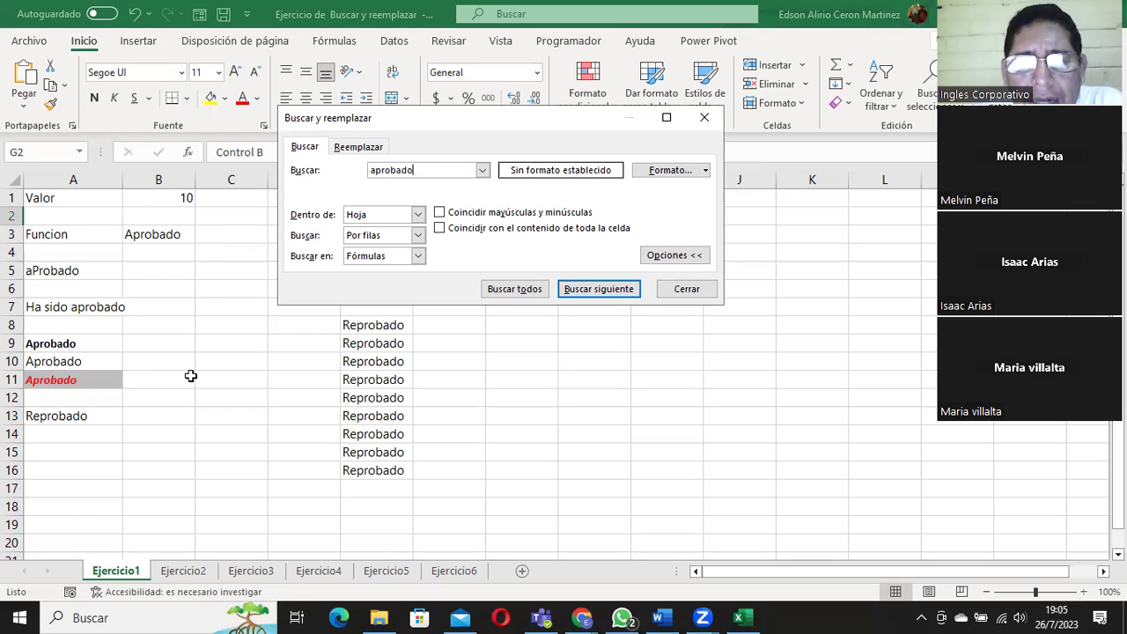
drag(204, 398, 916, 398)
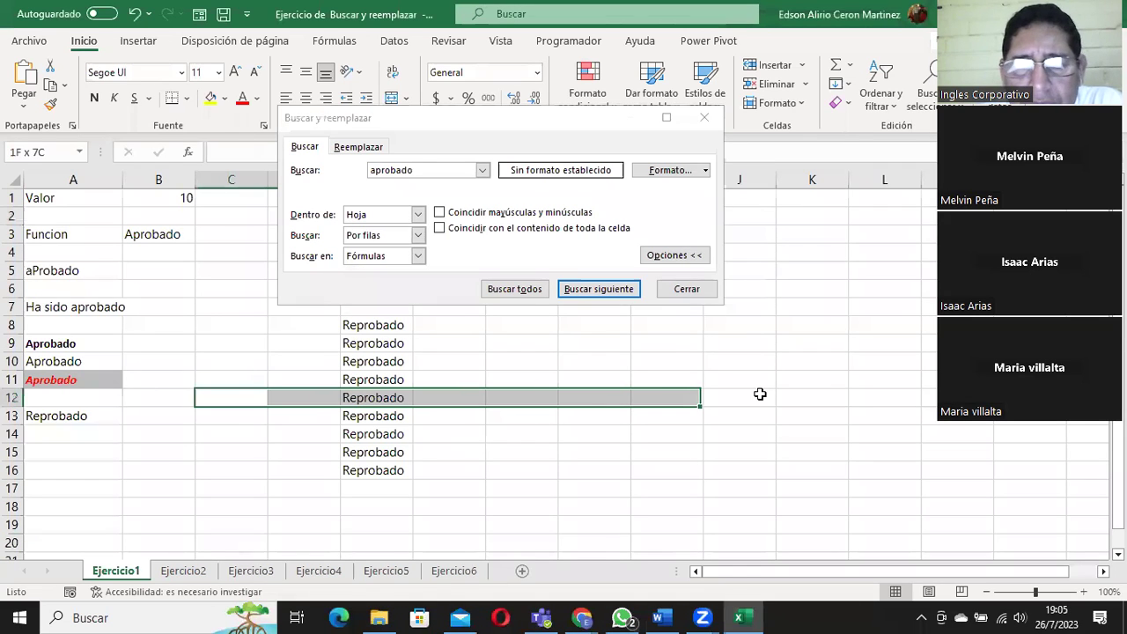
click(435, 169)
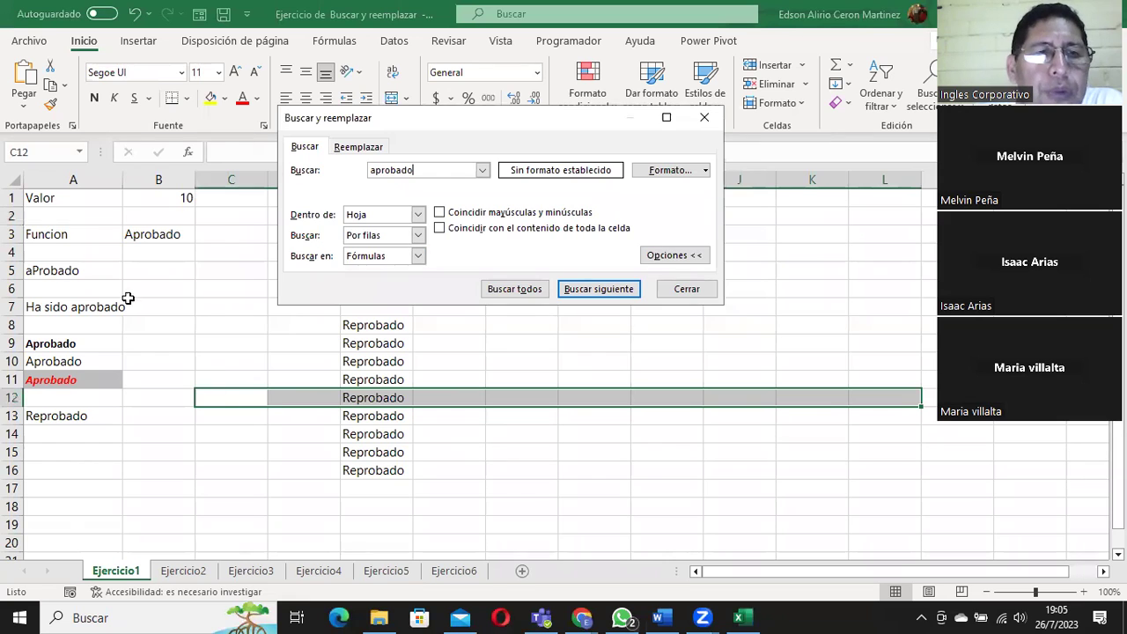
mouse_move(72, 200)
mouse_down()
mouse_move(72, 252)
mouse_move(723, 367)
mouse_up()
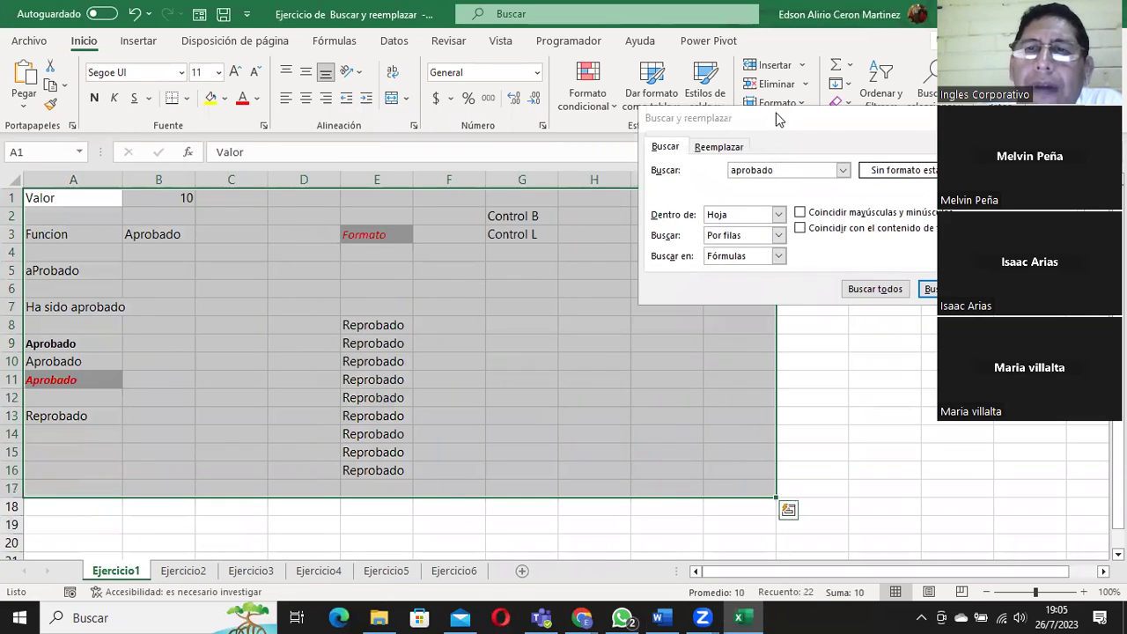
drag(779, 118, 368, 164)
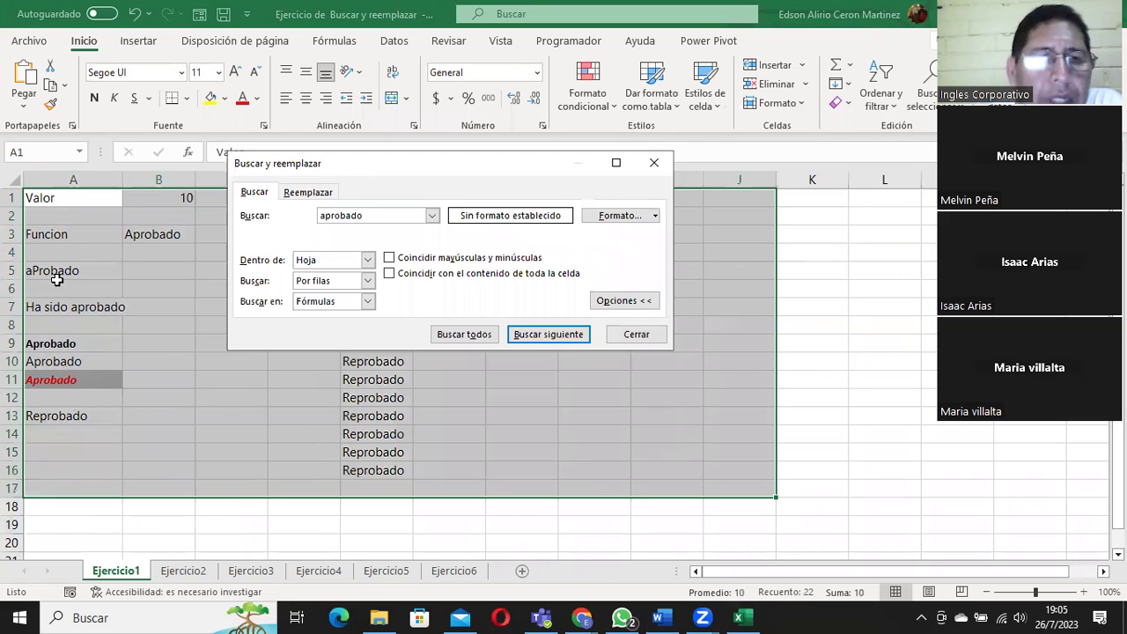
click(65, 202)
click(65, 202)
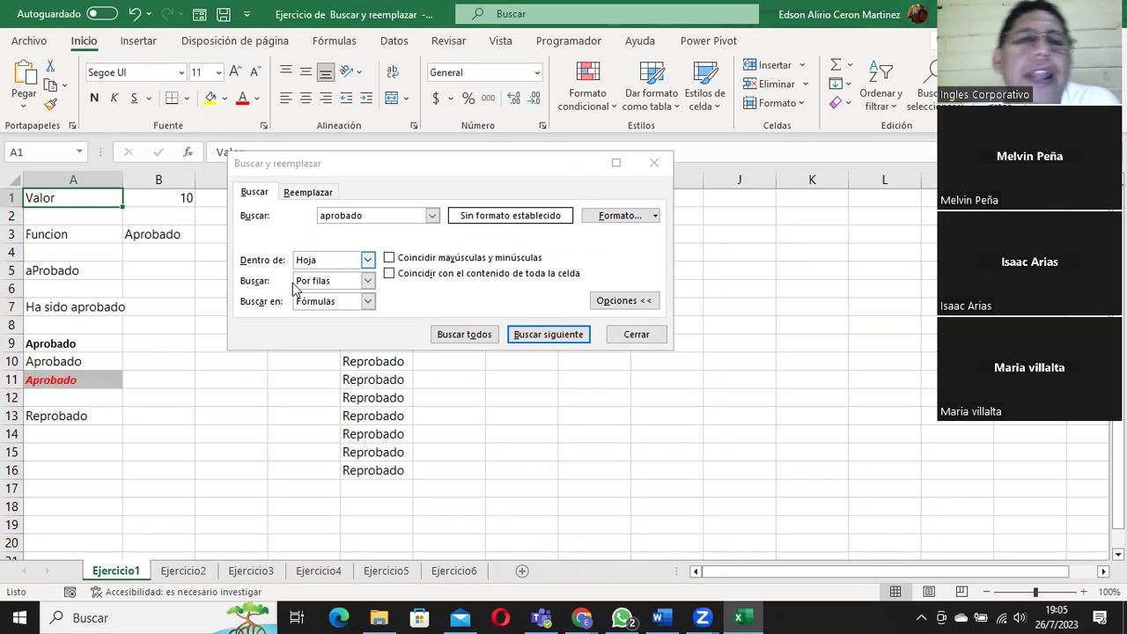
click(636, 334)
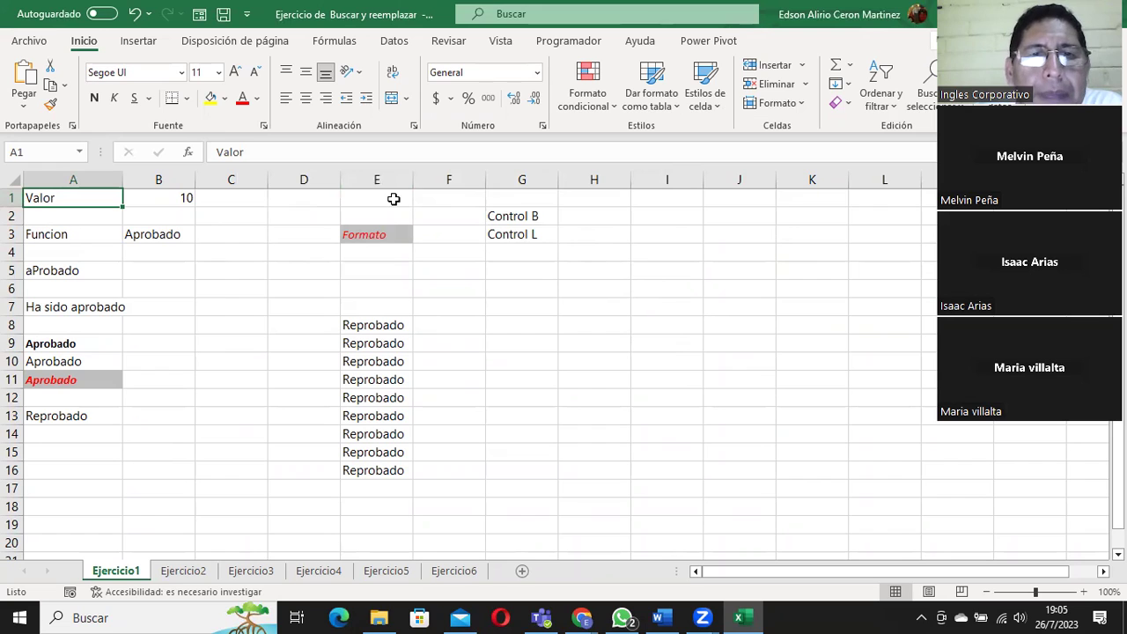
click(234, 217)
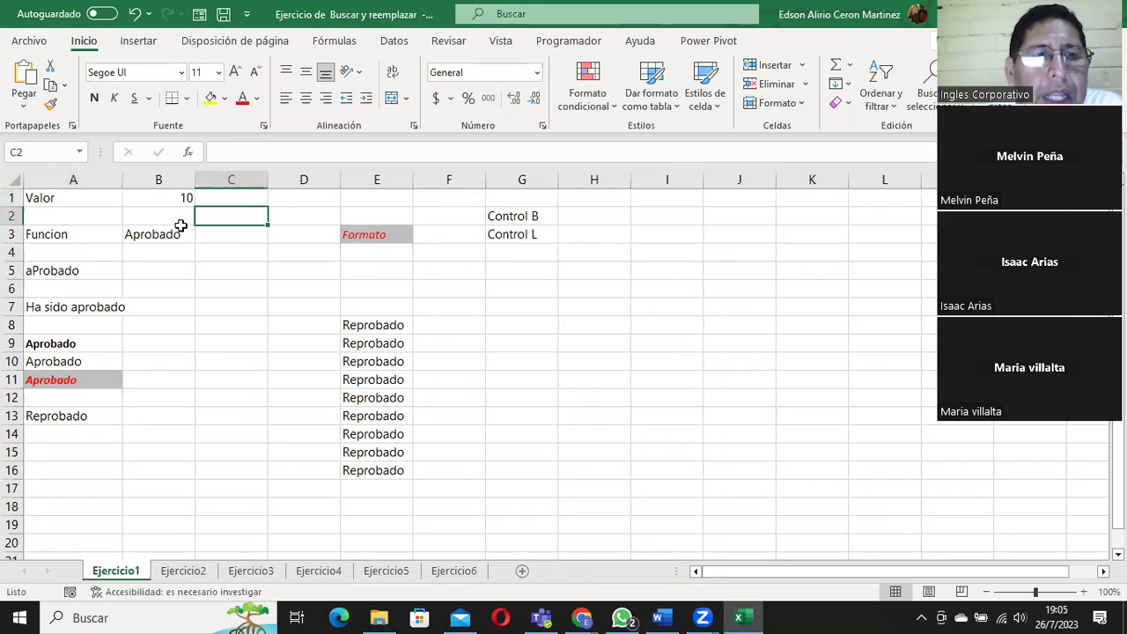
click(71, 234)
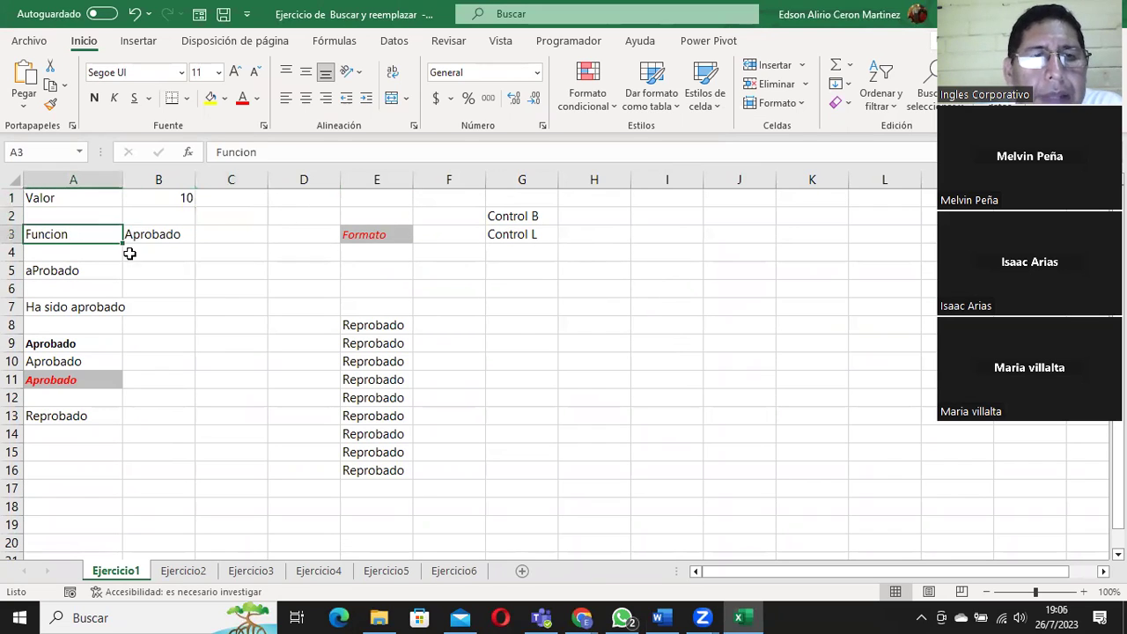
click(73, 270)
drag(44, 250, 585, 258)
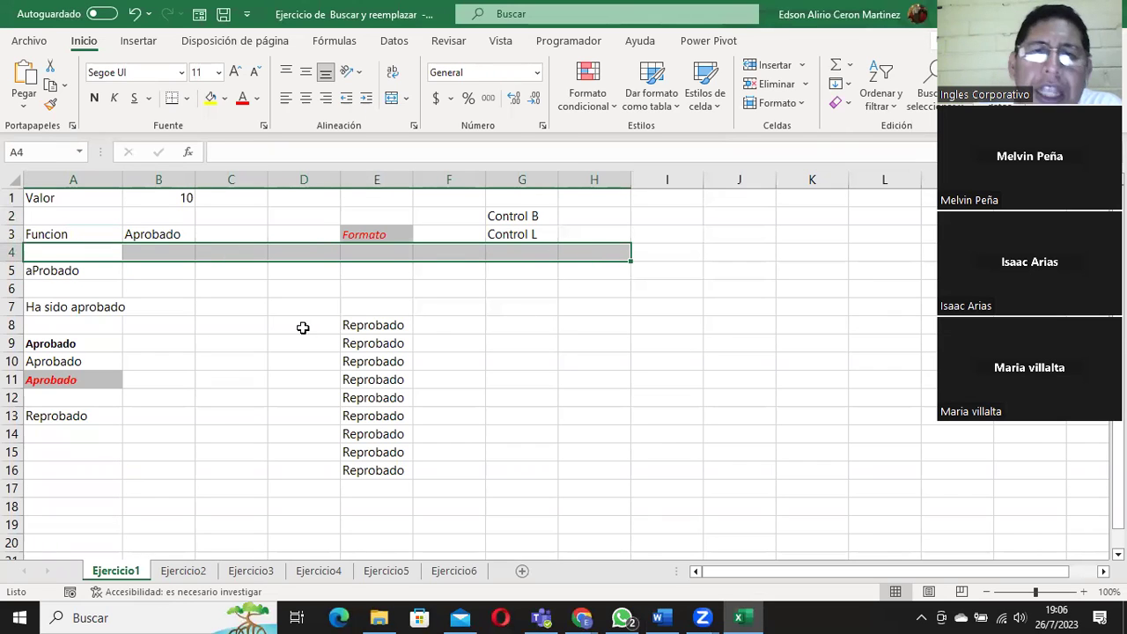
key(ctrl+b)
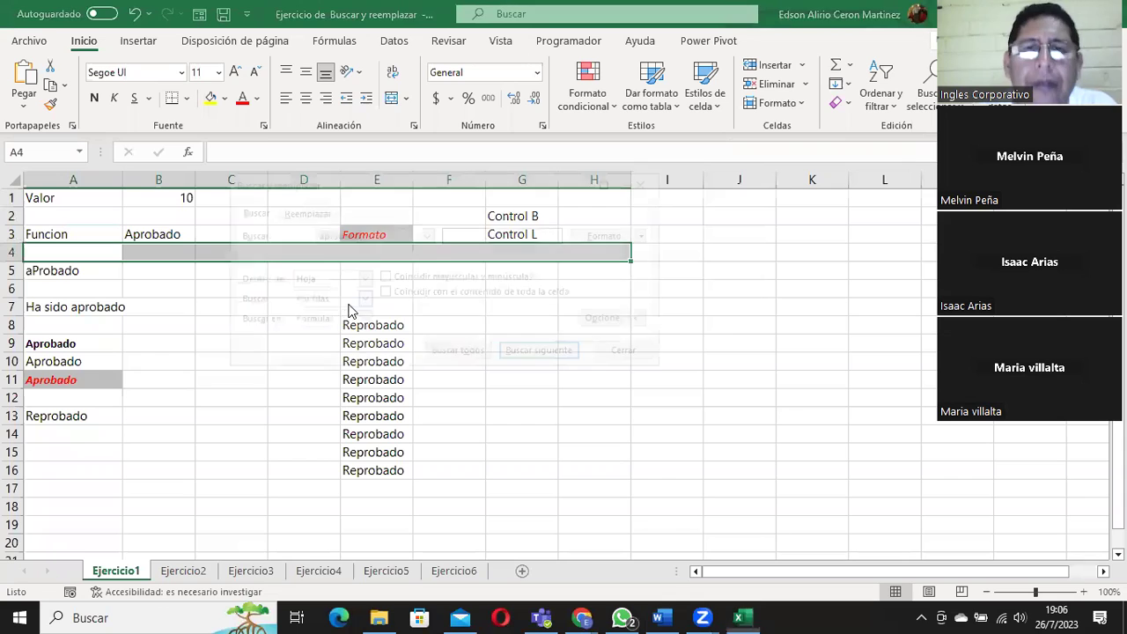
click(361, 300)
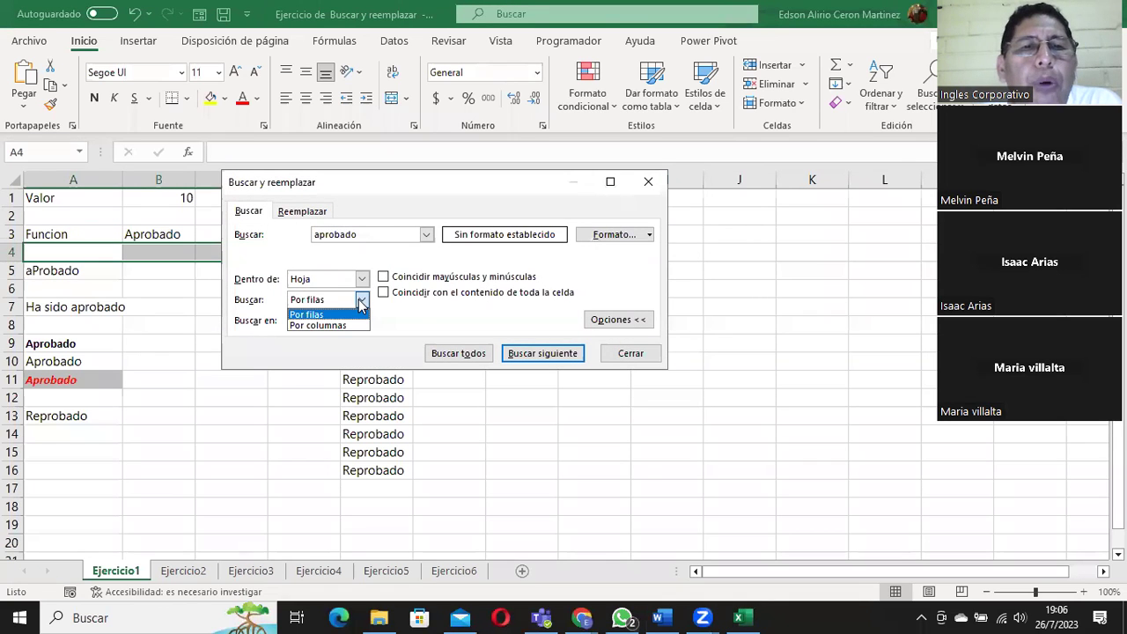
click(629, 363)
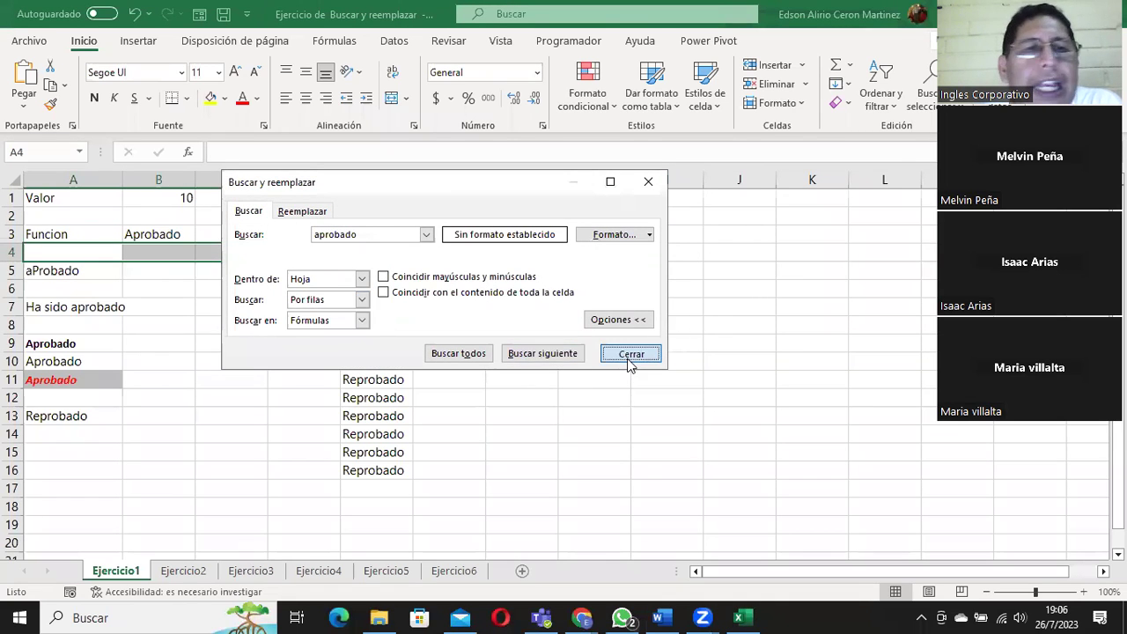
click(629, 361)
click(95, 287)
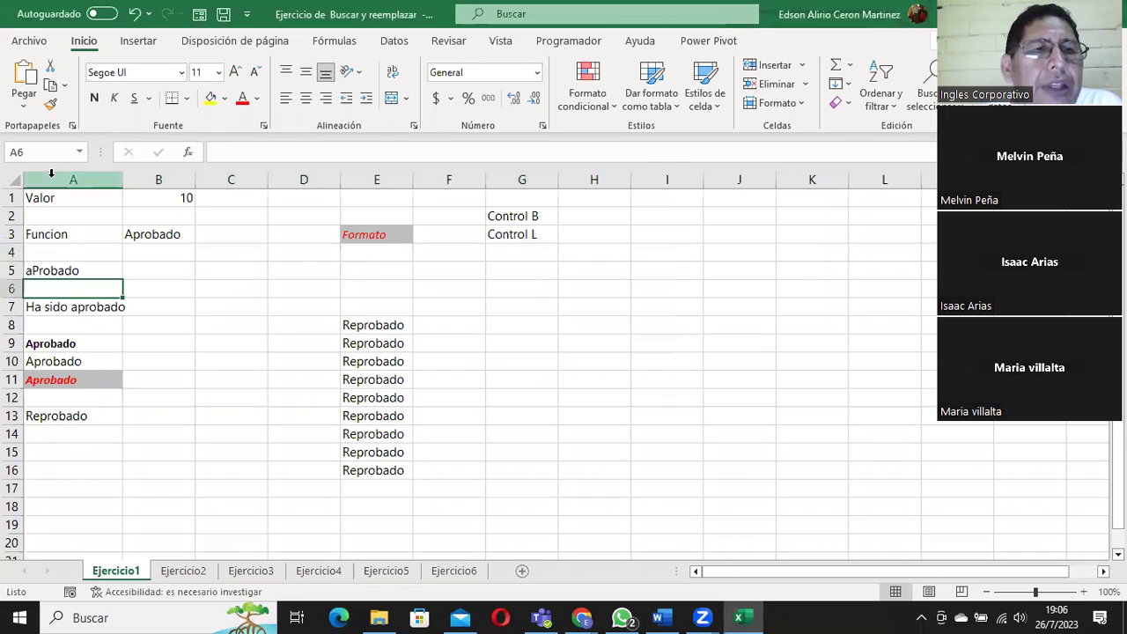
drag(52, 197, 72, 420)
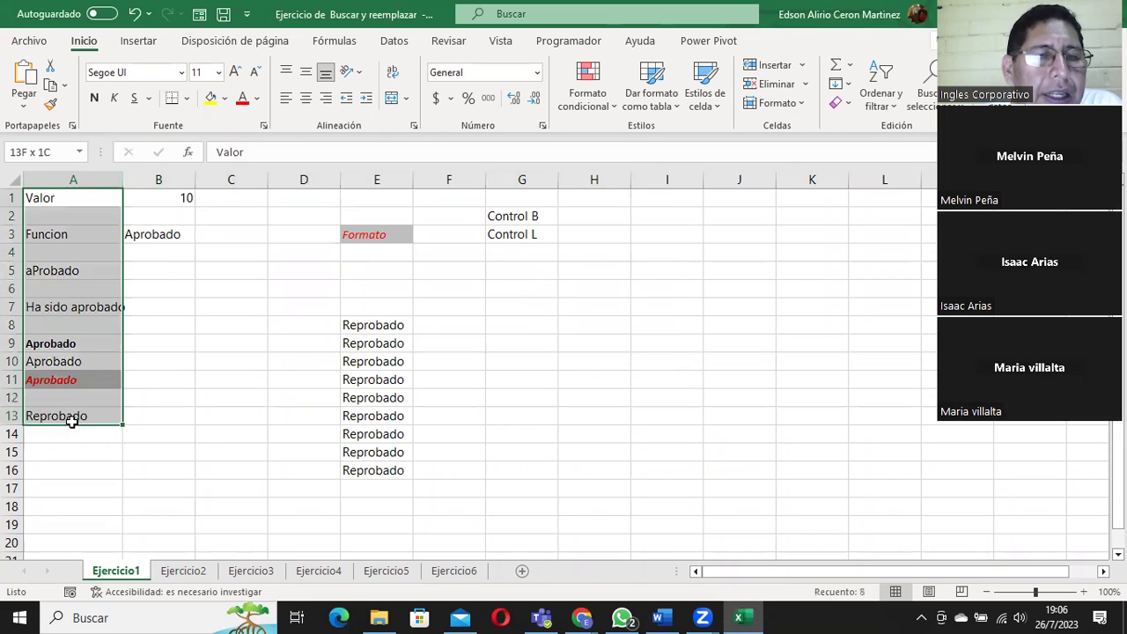
drag(163, 196, 168, 432)
drag(232, 197, 247, 427)
click(317, 194)
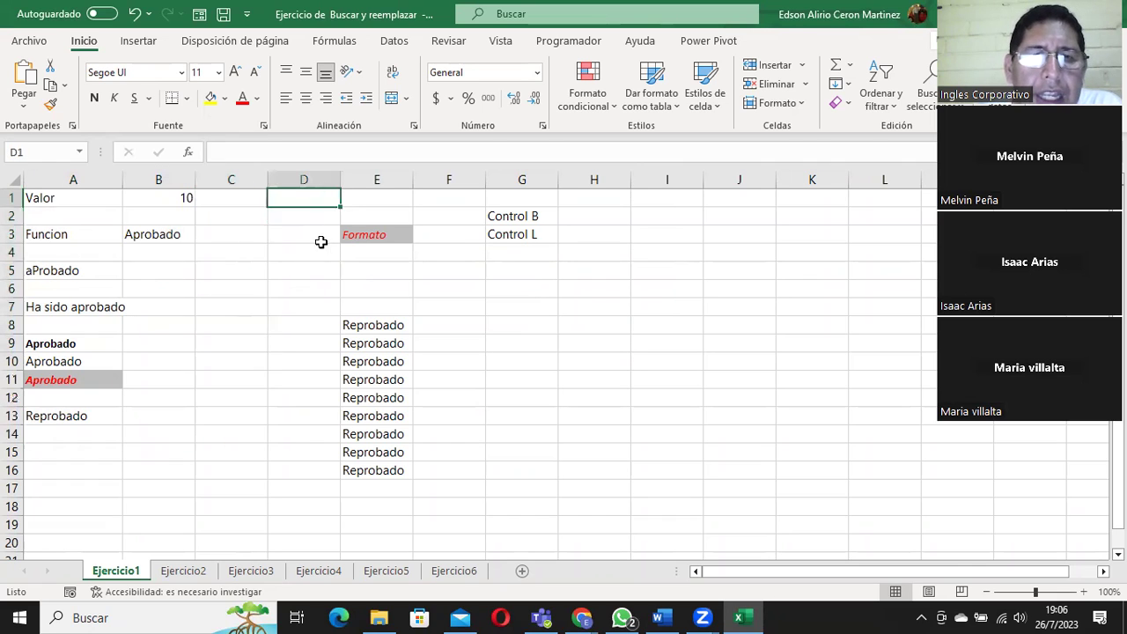
drag(320, 241, 320, 432)
drag(372, 196, 373, 470)
drag(60, 200, 576, 198)
click(84, 218)
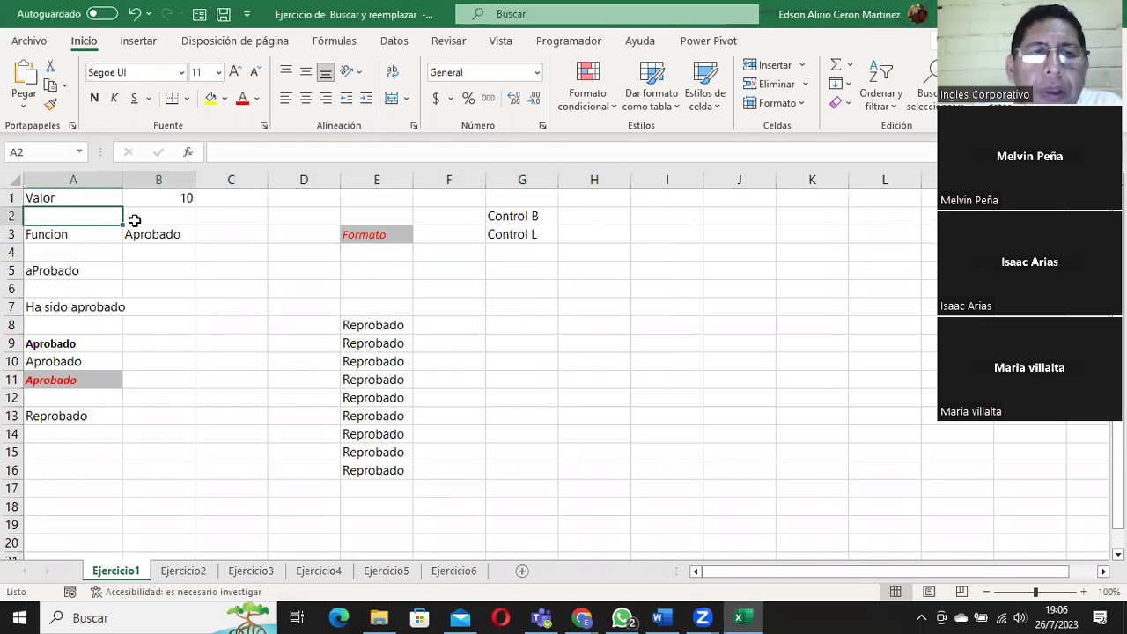
drag(133, 220, 525, 215)
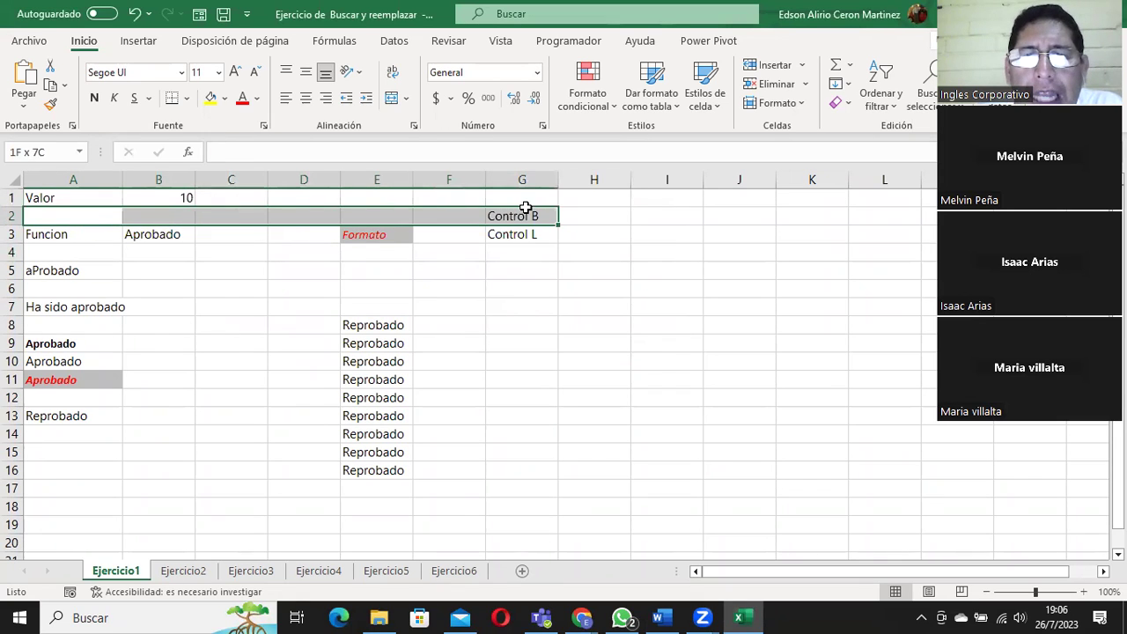
click(72, 198)
click(172, 198)
click(76, 216)
click(178, 217)
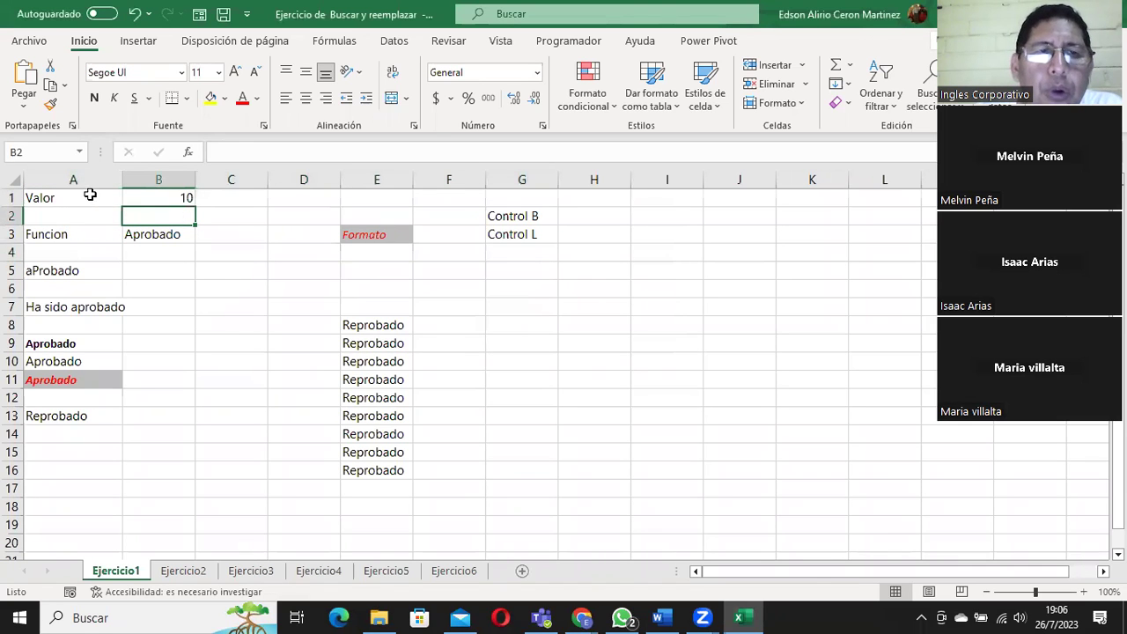
drag(90, 195, 90, 381)
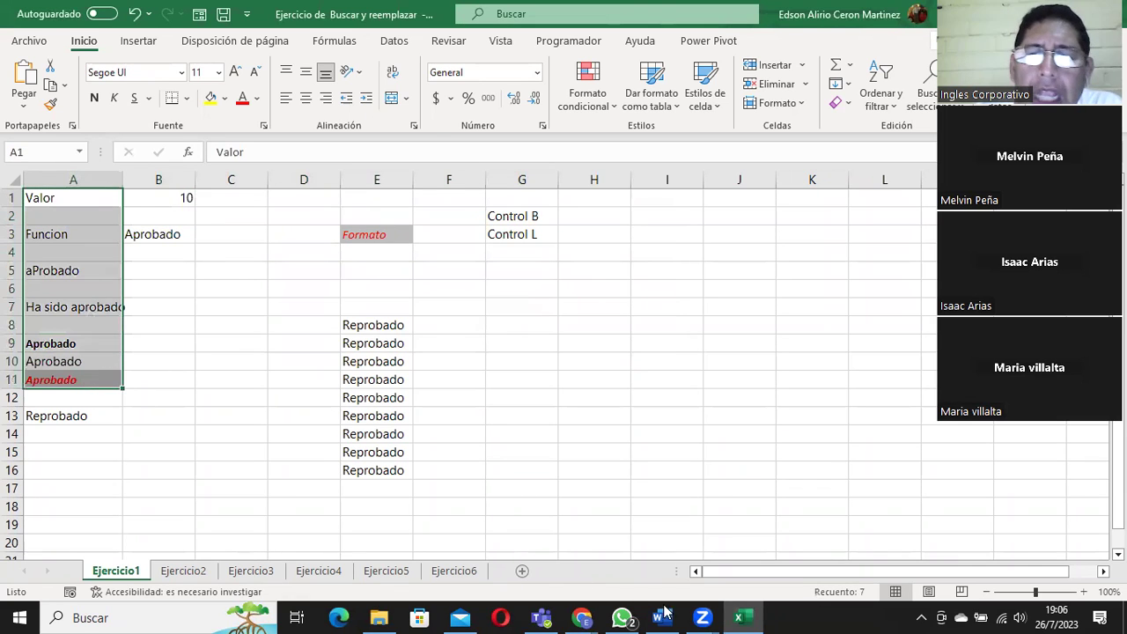
click(600, 313)
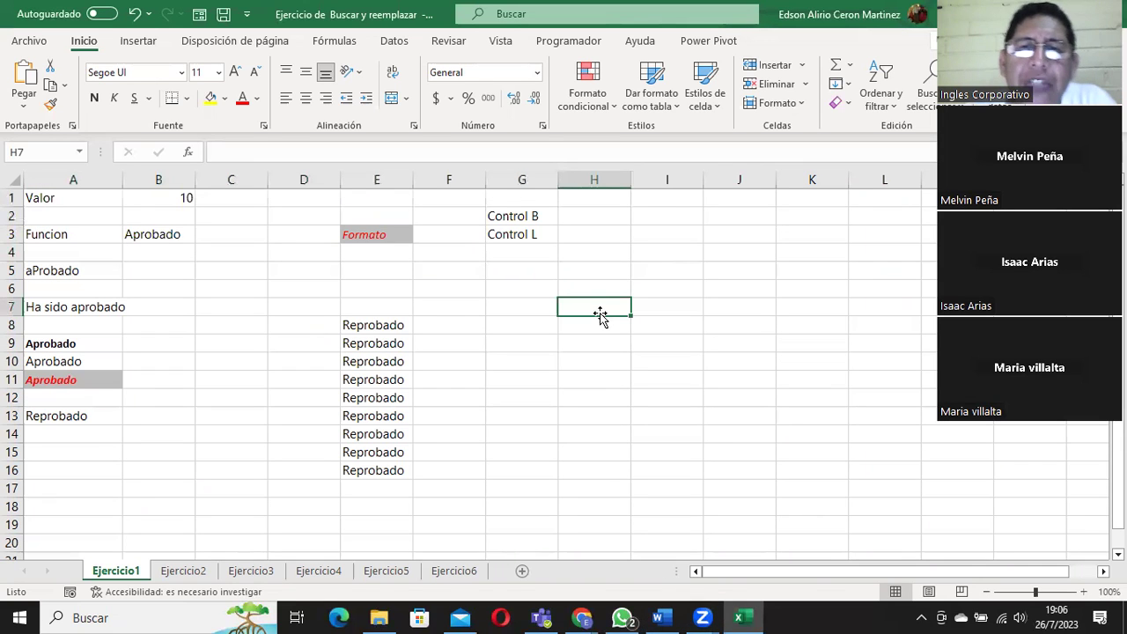
Reopen the find dialog with Buscar en set to Fórmulas and move it off the data.
key(ctrl+b)
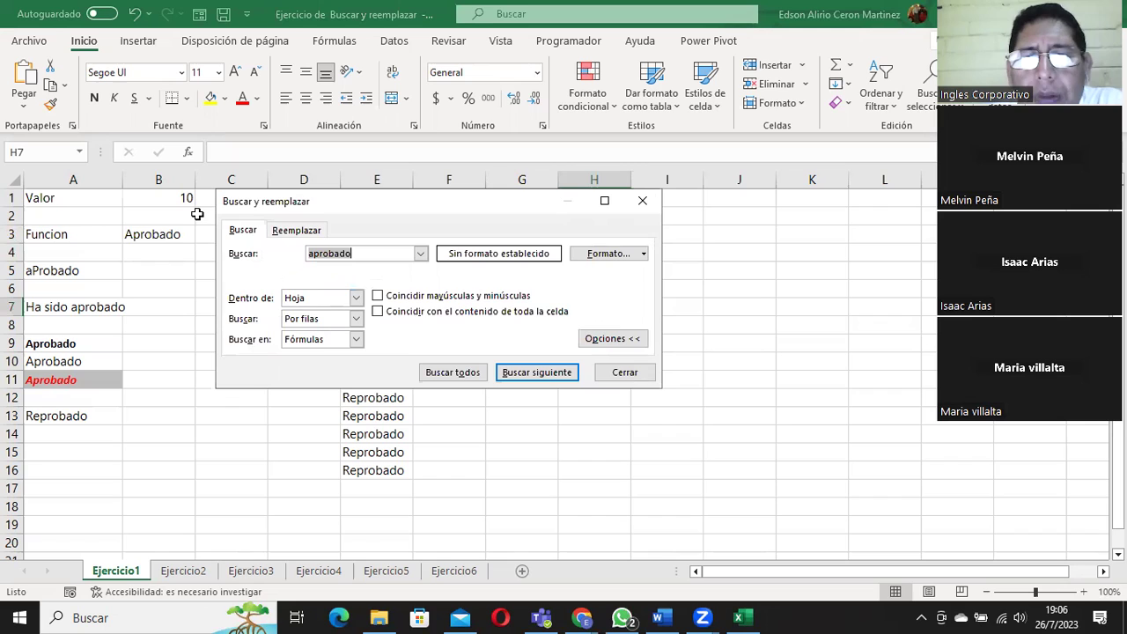
click(298, 344)
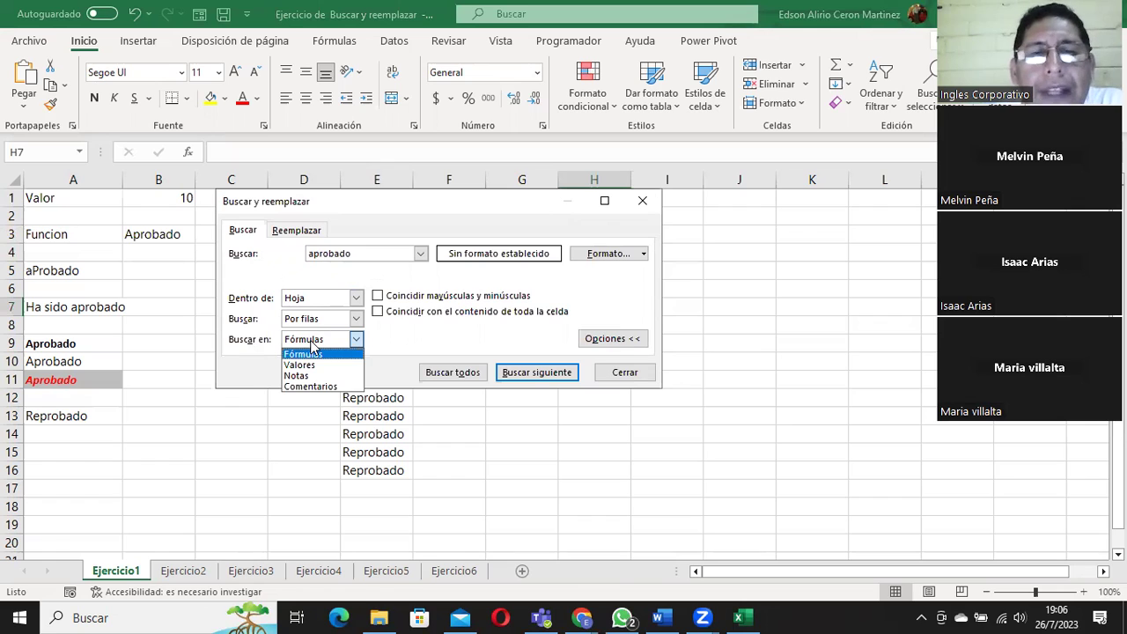
click(311, 366)
click(304, 342)
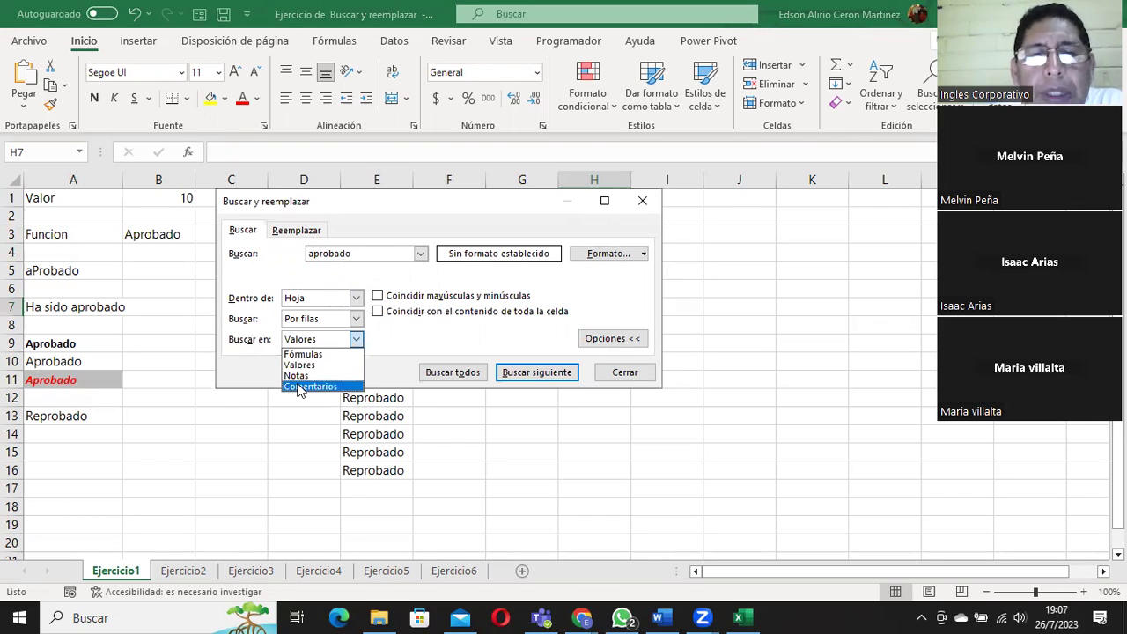
click(298, 353)
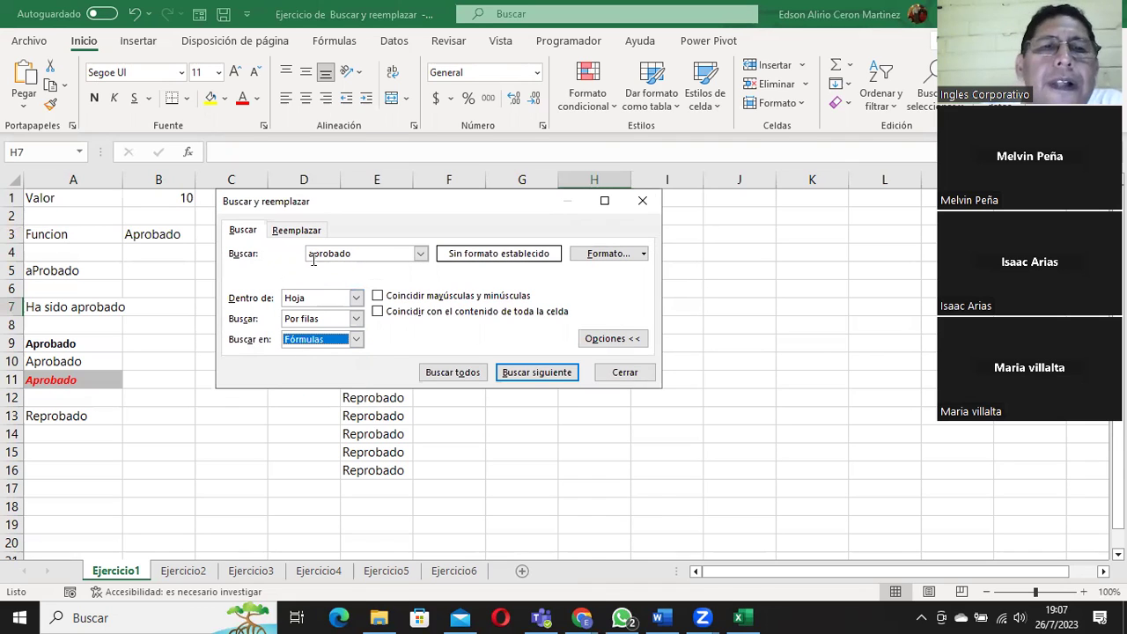
click(361, 253)
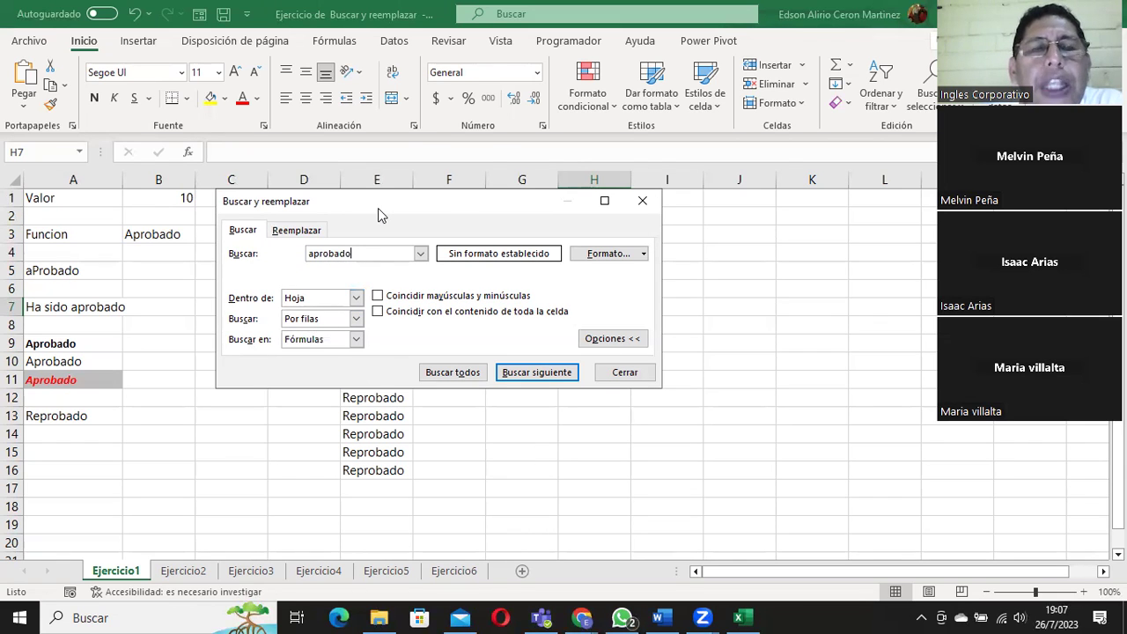
drag(377, 208, 501, 61)
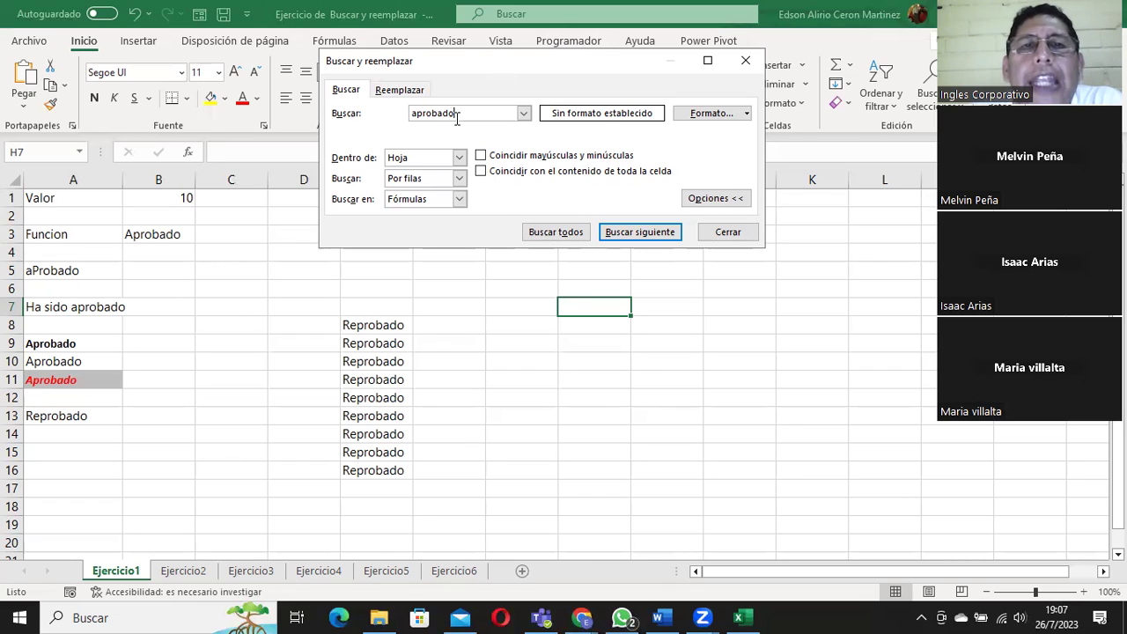
Step through the 'aprobado' matches in A9, A10, A11, B3, A5, A7, A9 and A10.
click(643, 232)
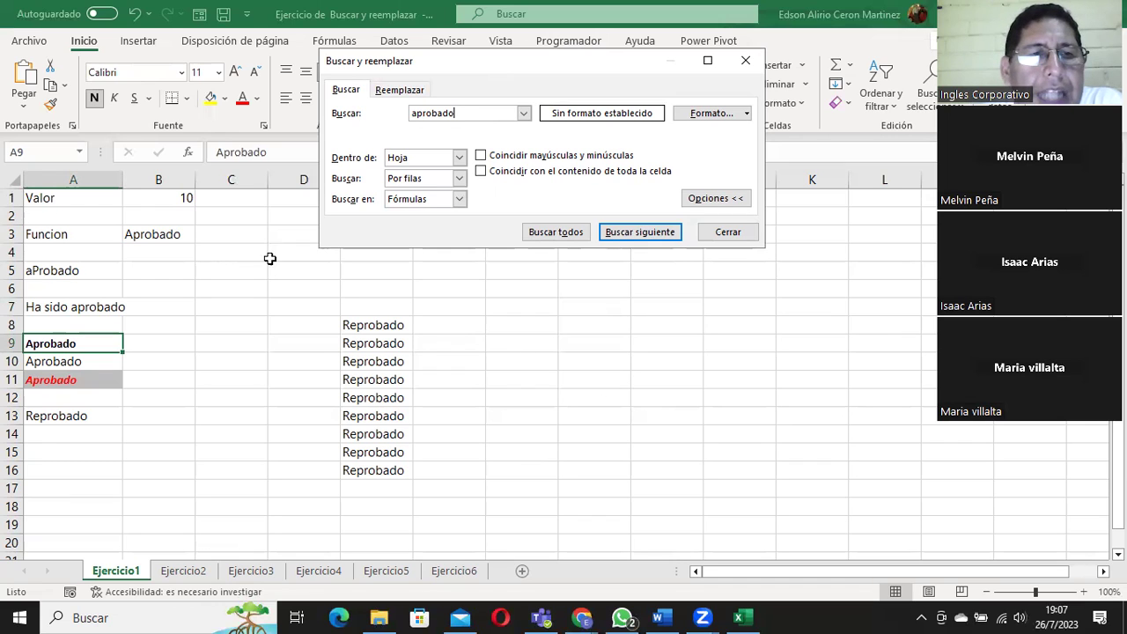
click(652, 234)
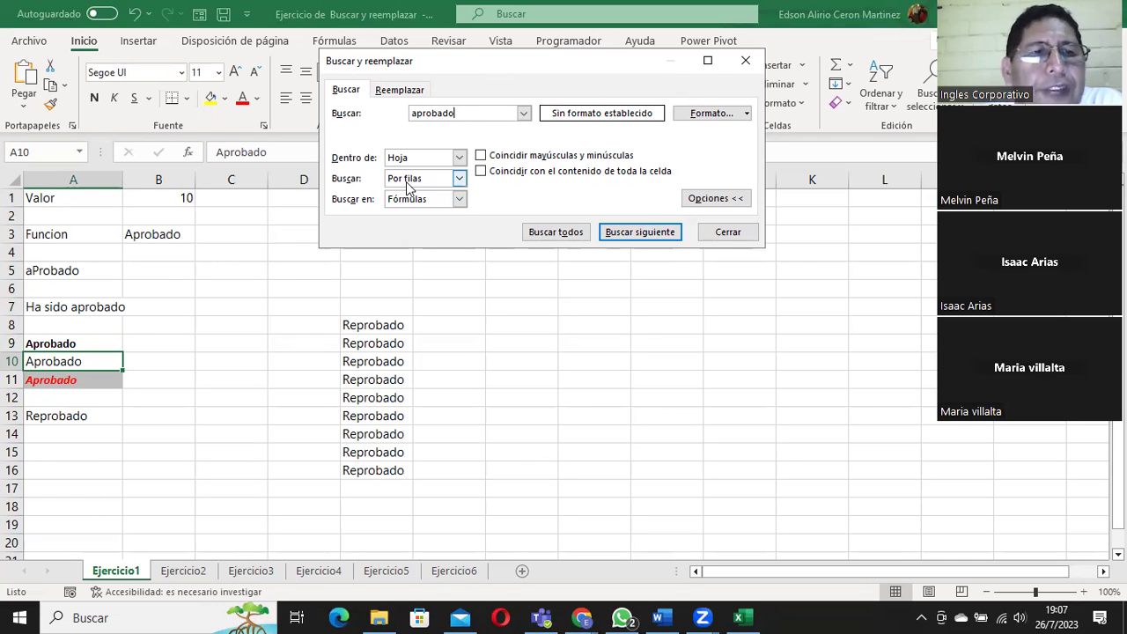
click(643, 234)
click(644, 234)
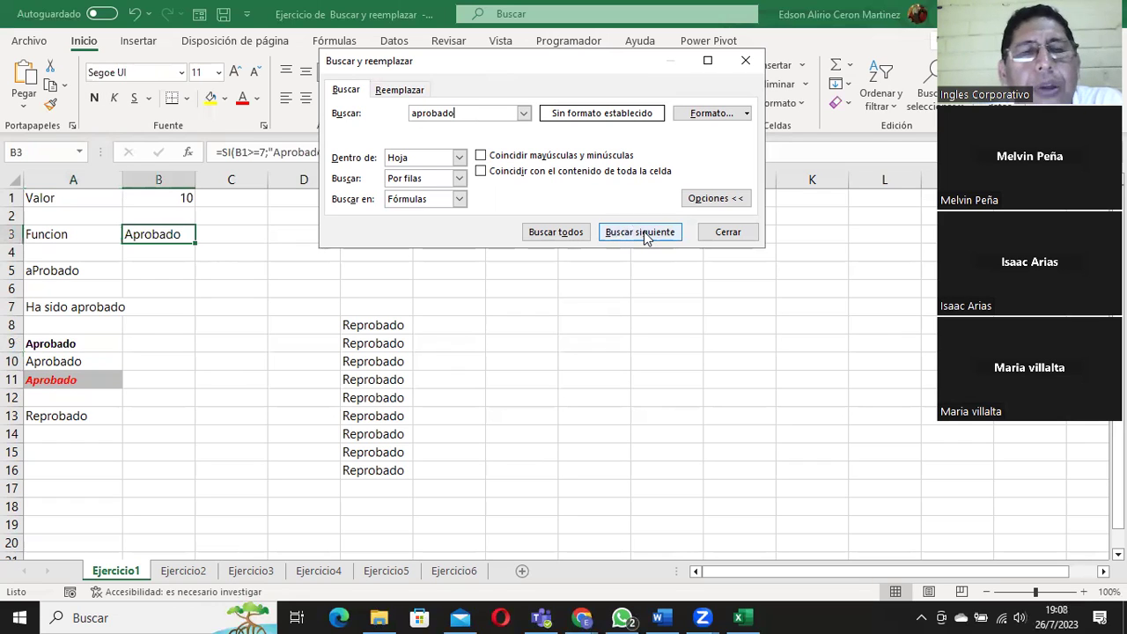
click(644, 234)
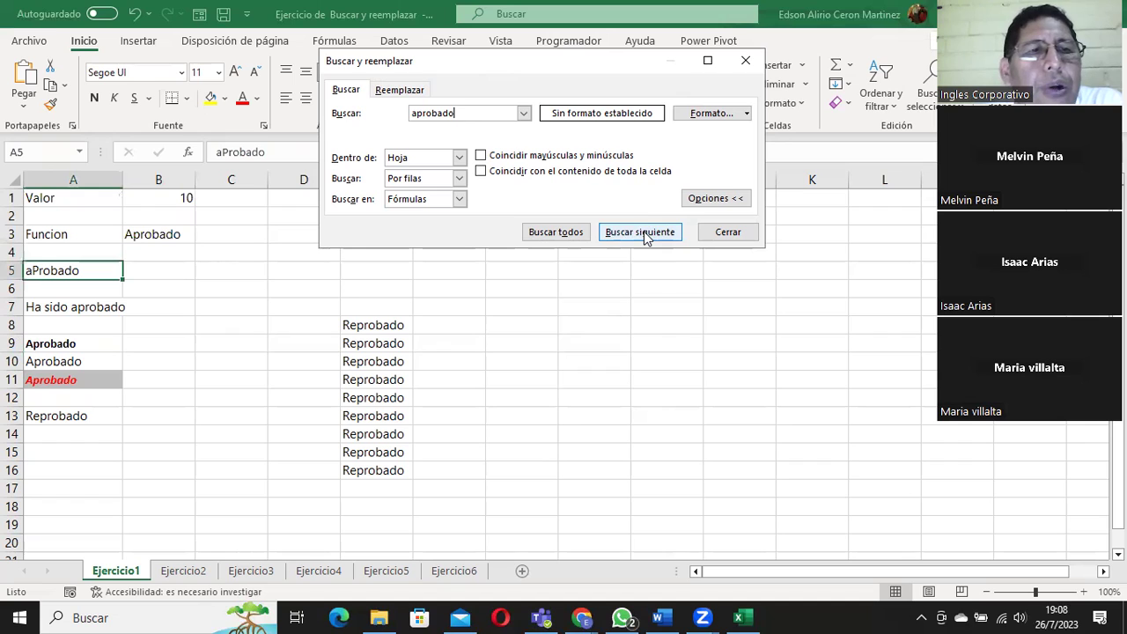
click(644, 234)
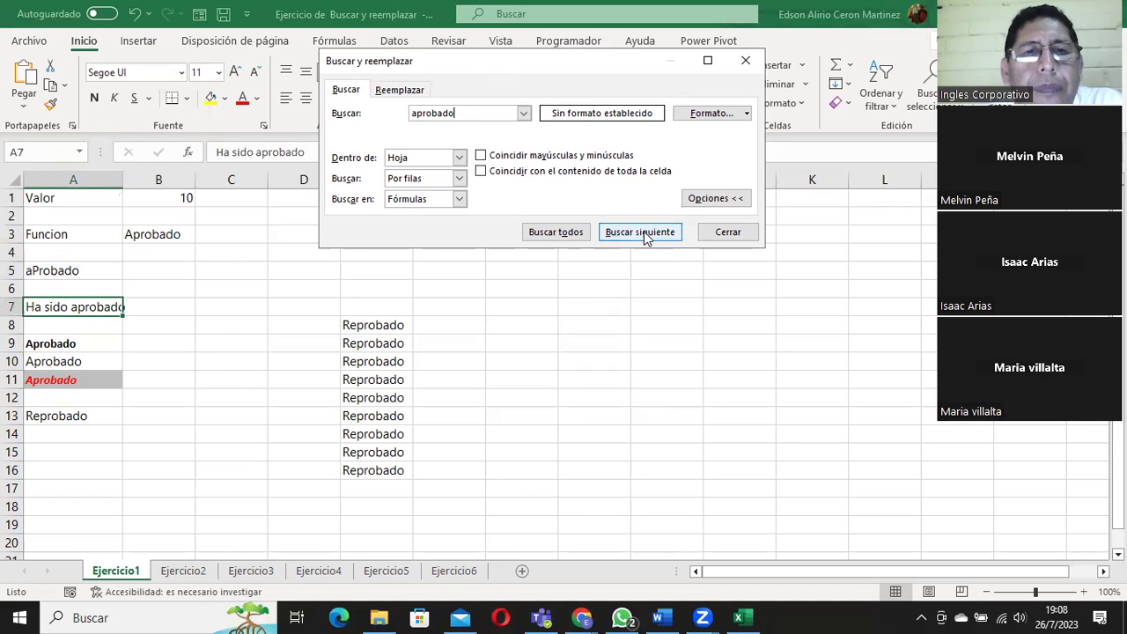
click(644, 235)
click(644, 234)
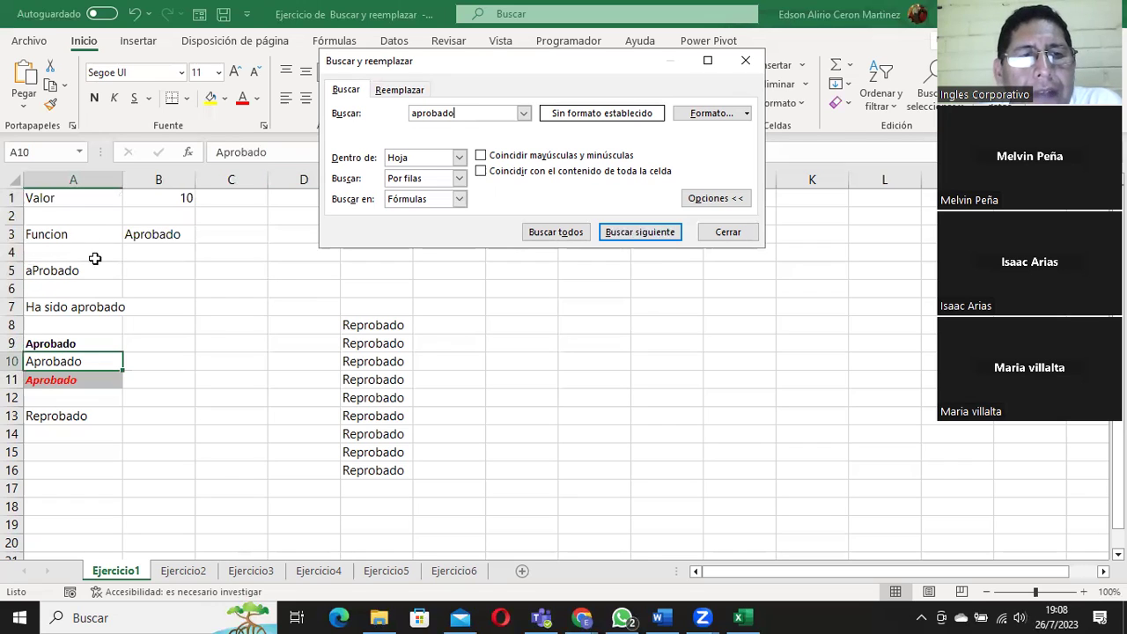
Change the search order to Por columnas and select cell I11.
click(459, 179)
click(448, 204)
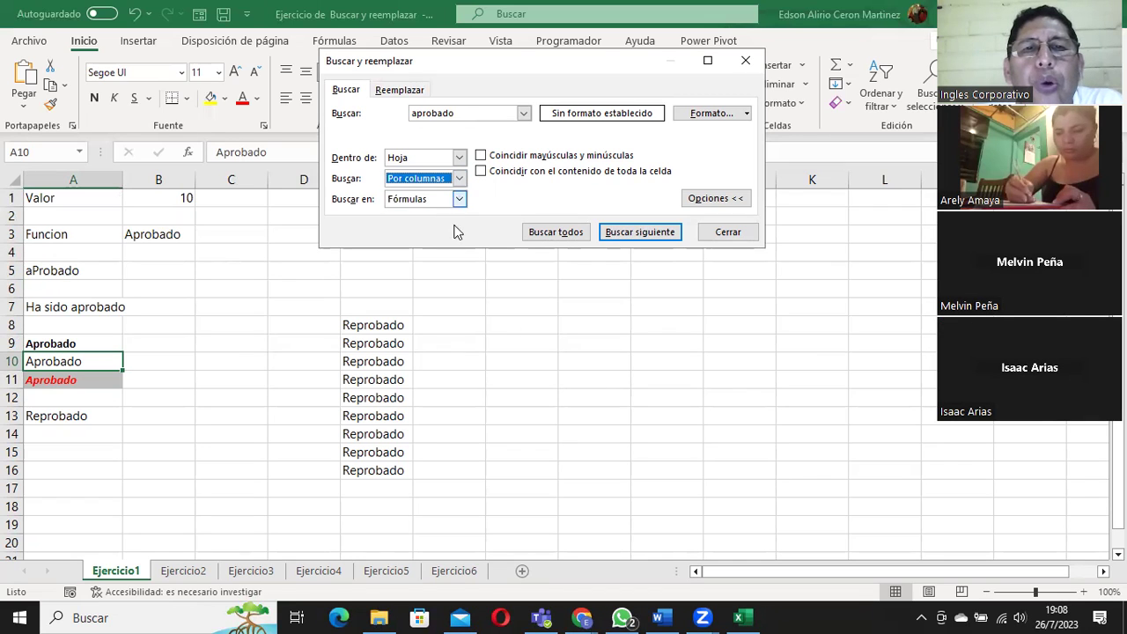
click(682, 381)
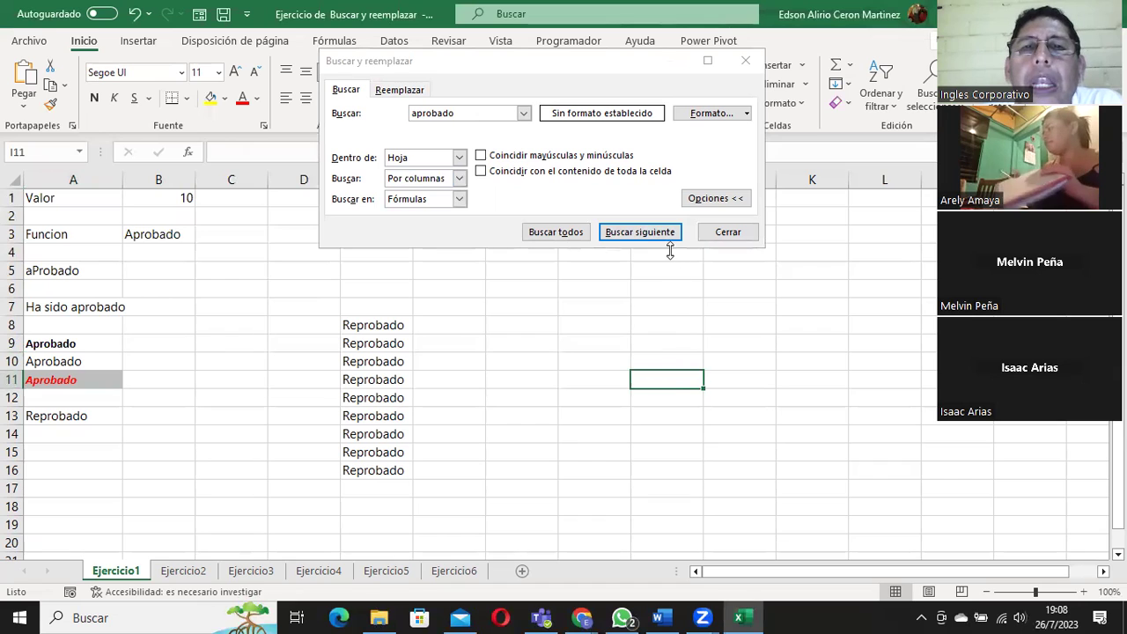
Cycle through the 'aprobado' matches A5, A7, A9, A10, A11, B3 and back to A9, then close.
click(645, 233)
click(645, 234)
click(645, 233)
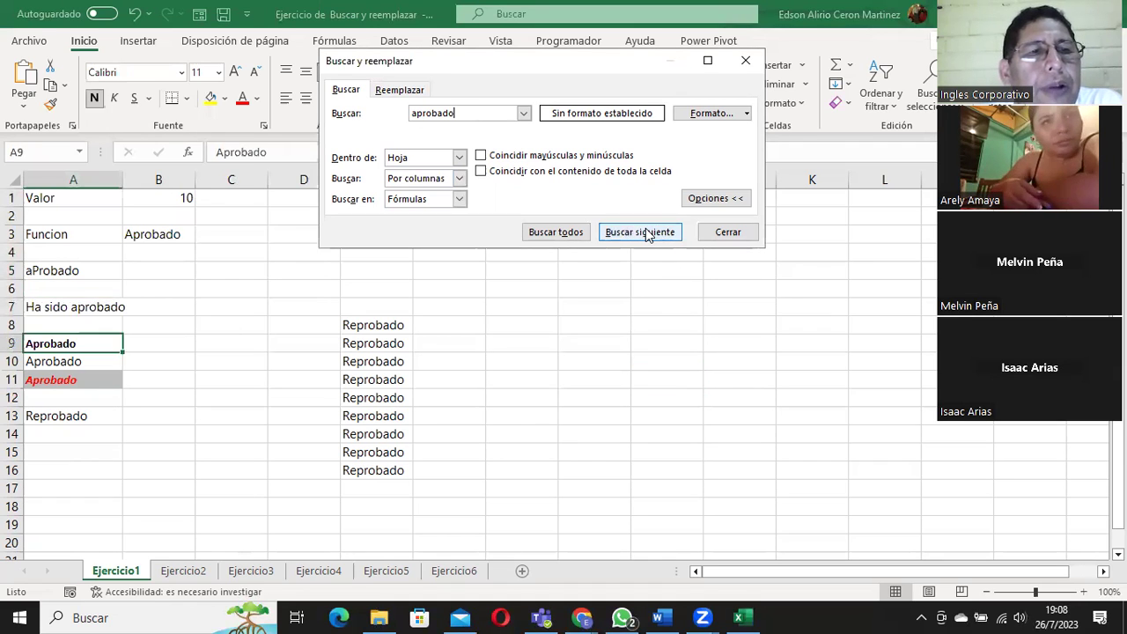
click(646, 234)
click(645, 233)
click(645, 234)
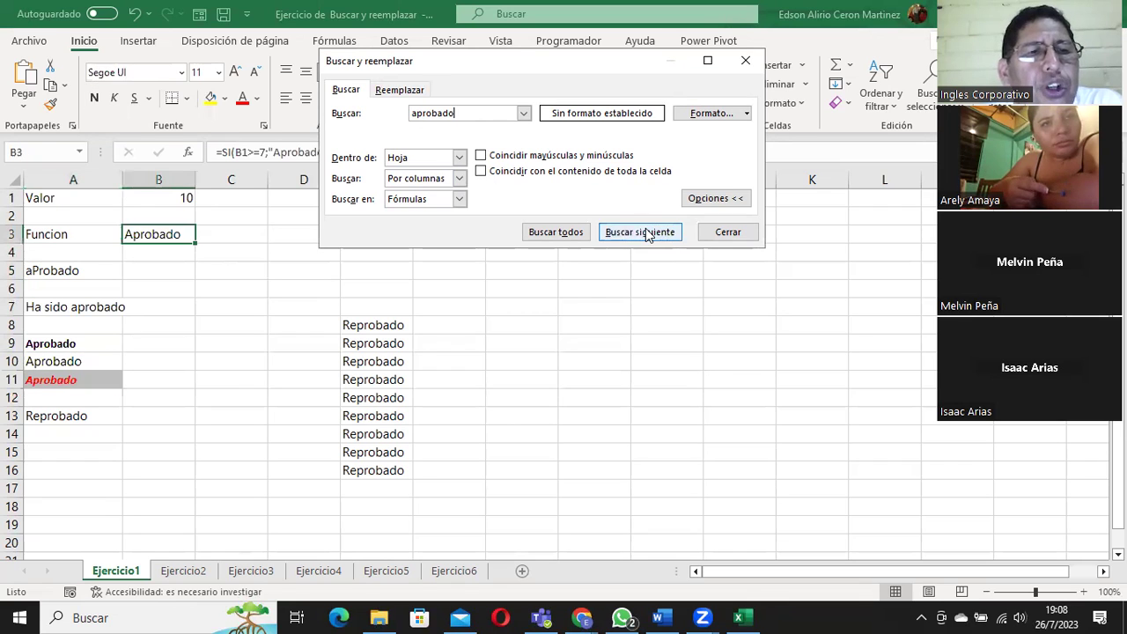
click(646, 234)
click(646, 234)
click(646, 234)
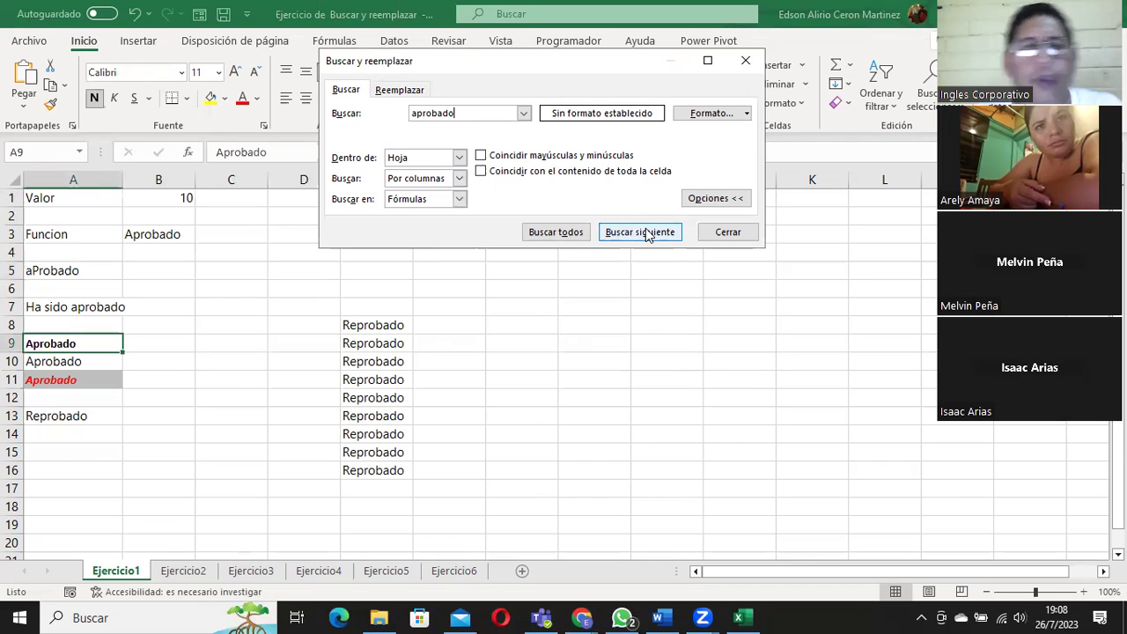
click(728, 232)
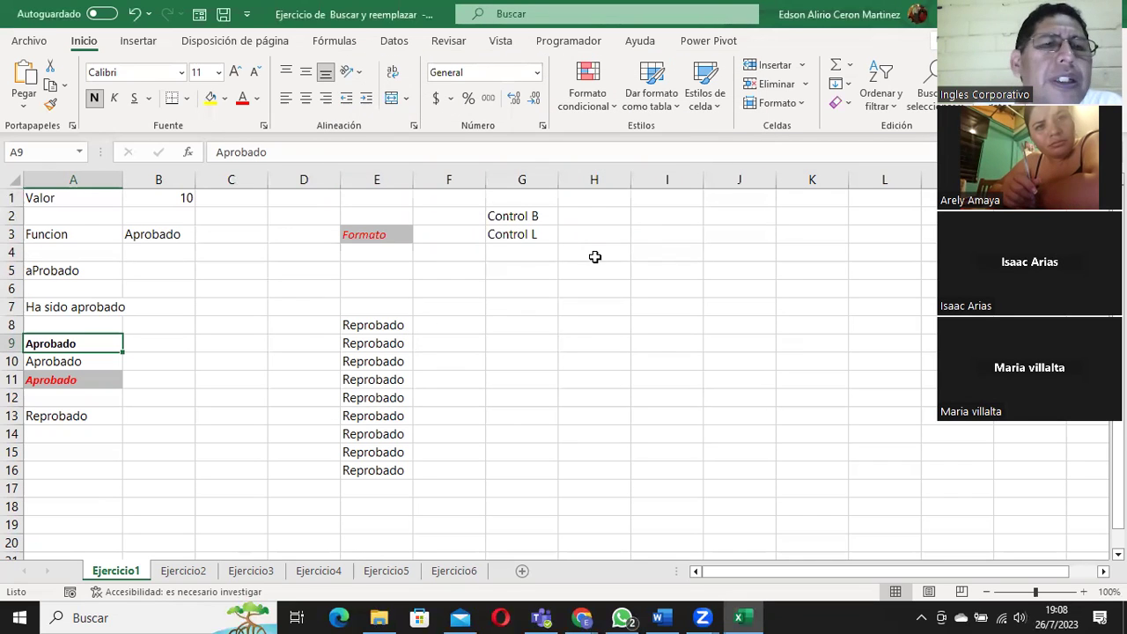
Enter 'Valor' in H2, J2 and J3.
click(586, 218)
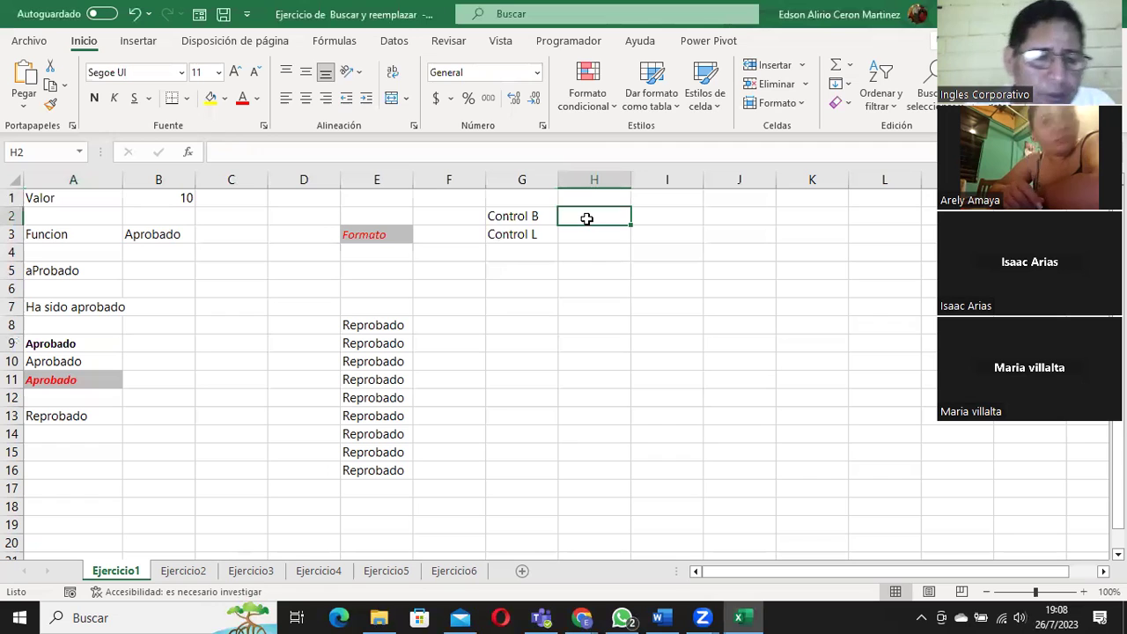
text(Valor)
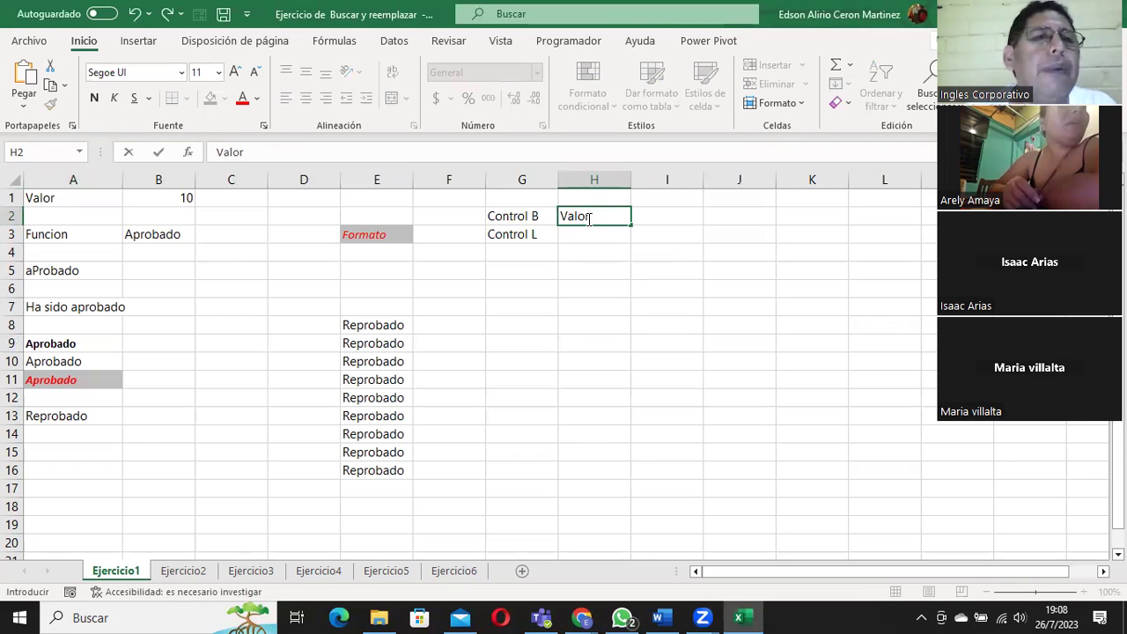
key(Return)
click(745, 223)
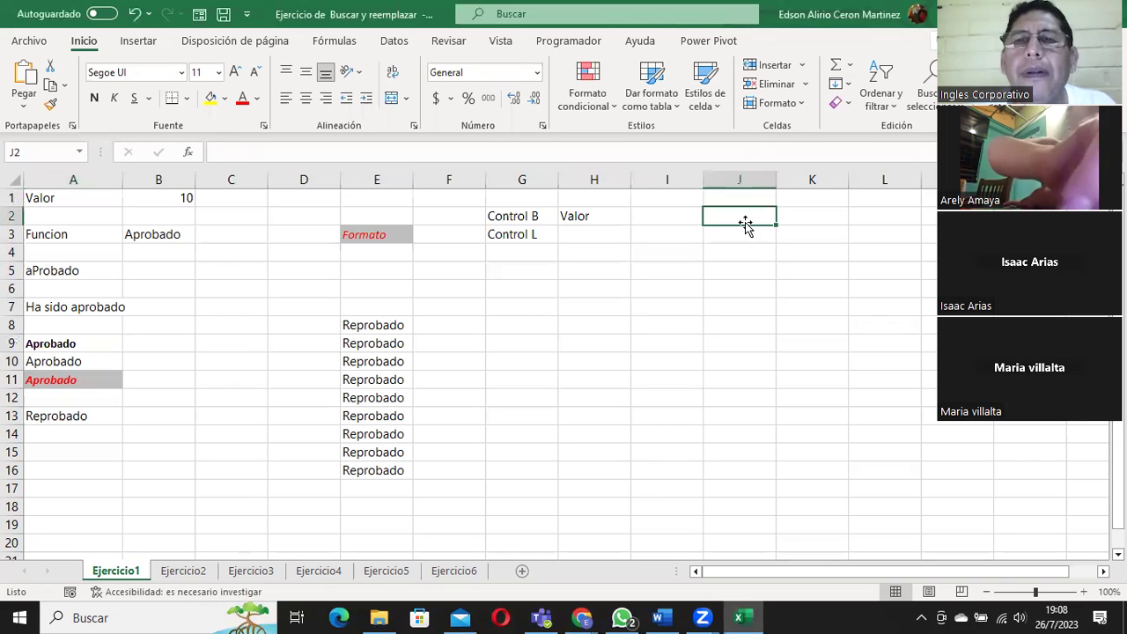
text(Valor)
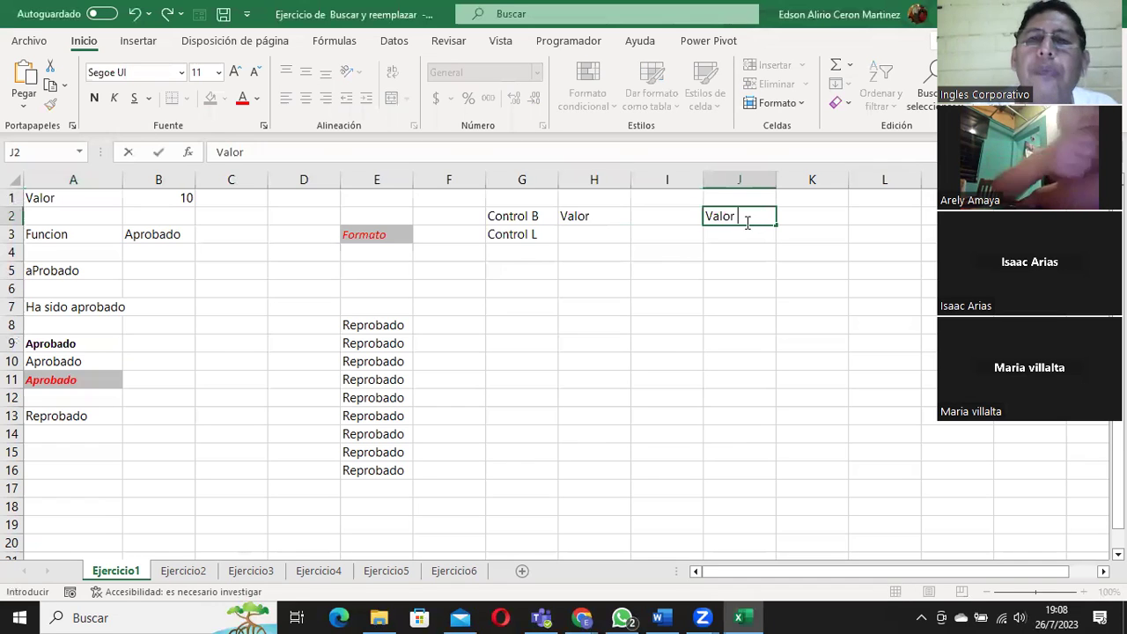
key(Return)
text(Valor)
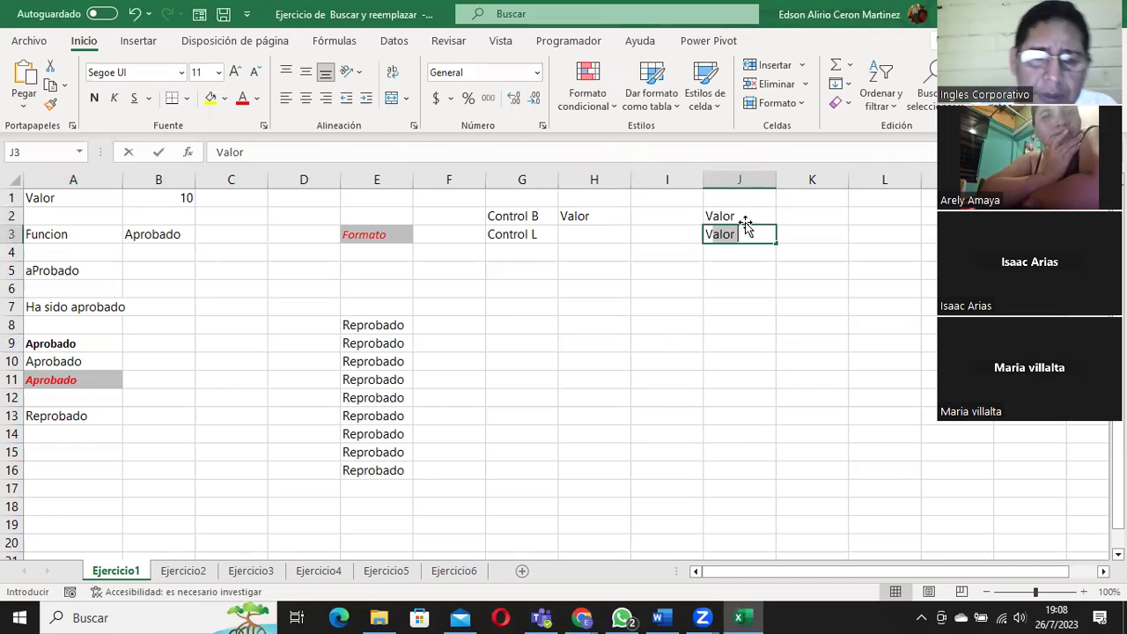
key(Return)
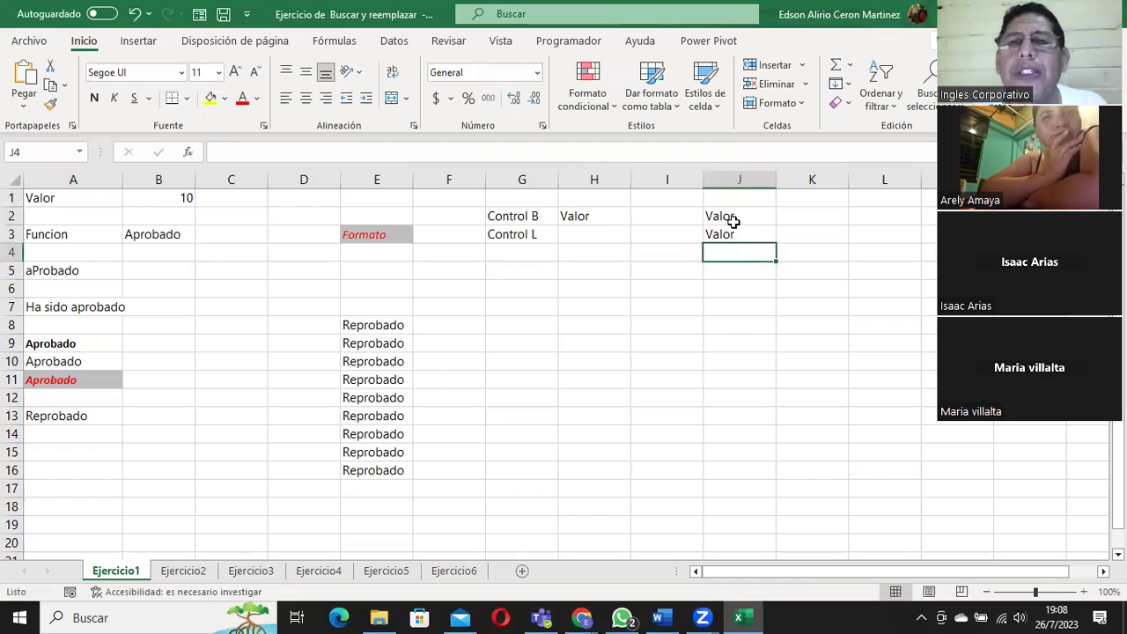
Copy J2:J3 and paste the Valor pair into C3:C4, L2:L3 and I12:I13.
drag(734, 222, 737, 235)
key(ctrl+c)
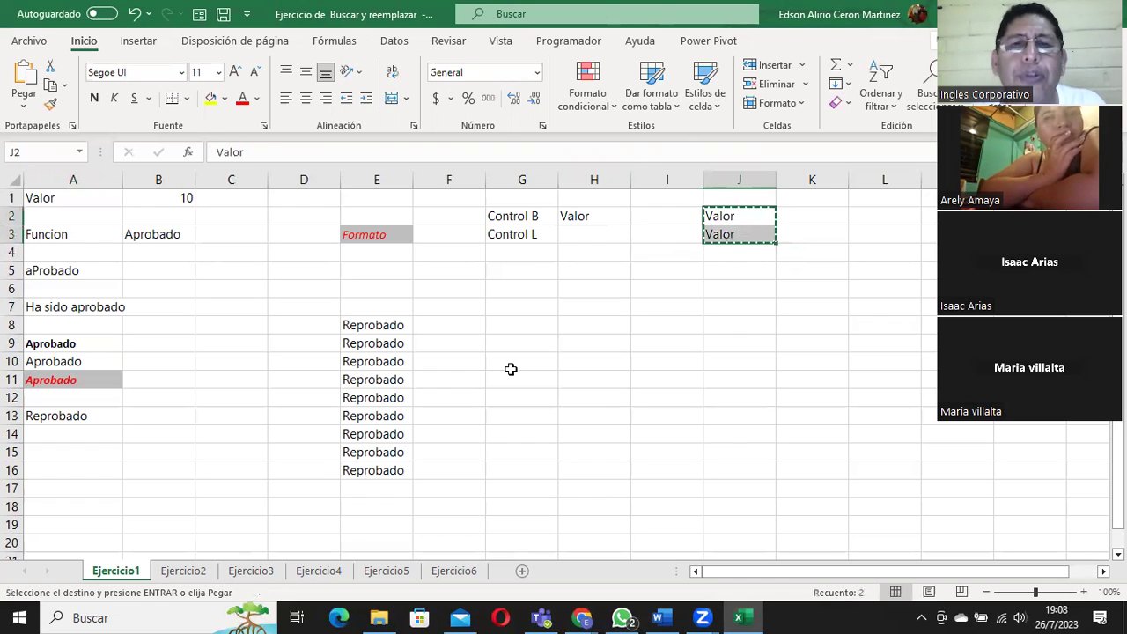
click(219, 231)
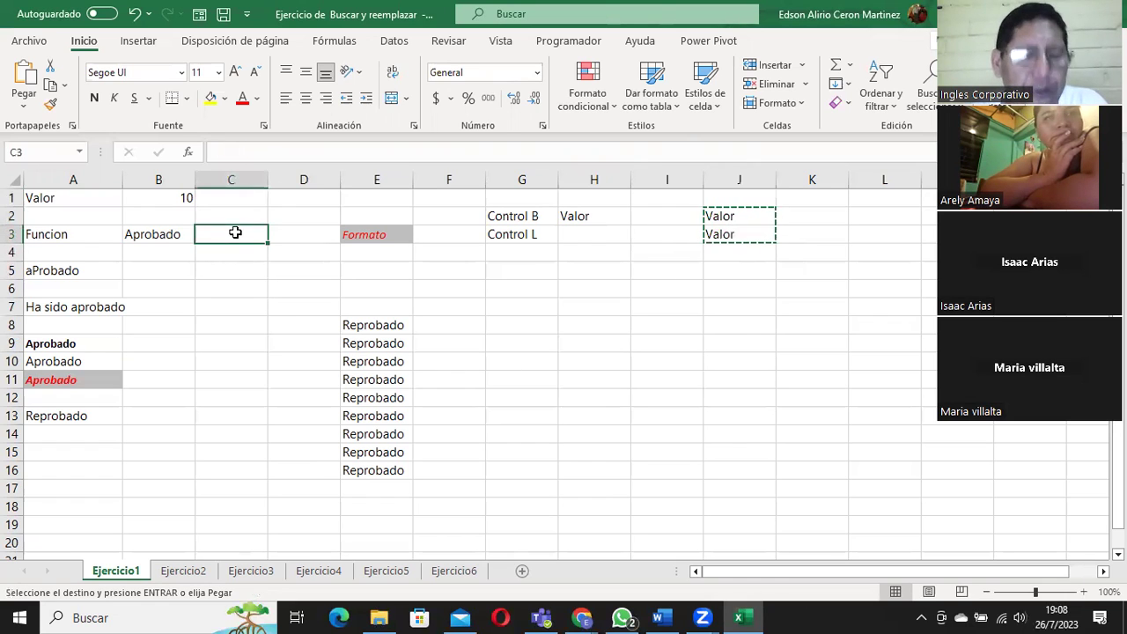
key(ctrl+v)
click(895, 221)
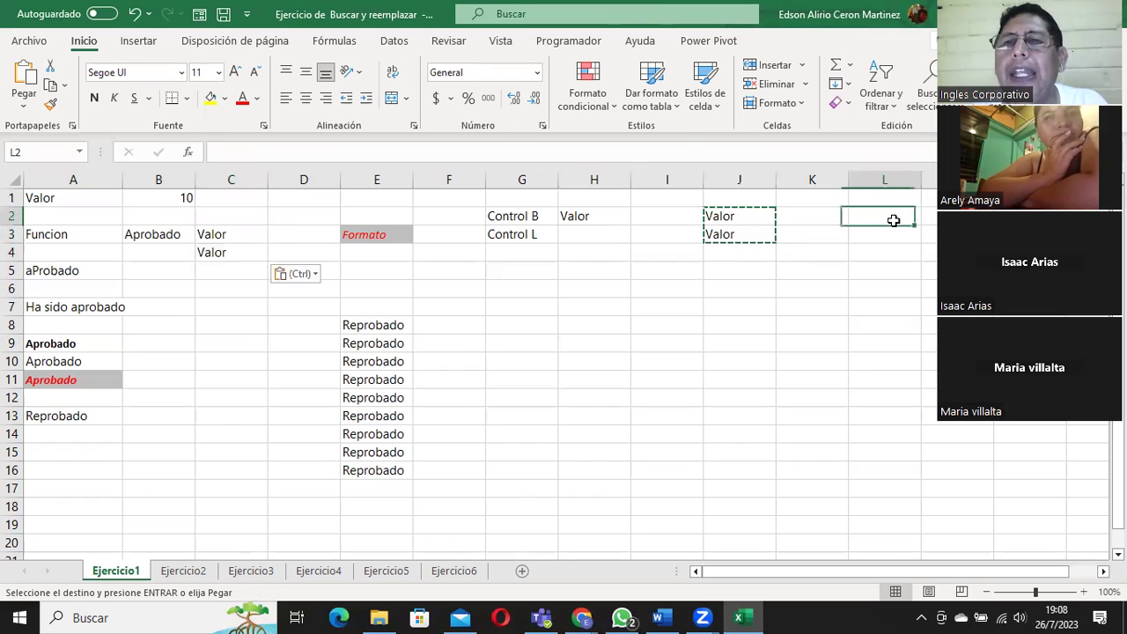
key(ctrl+v)
click(641, 404)
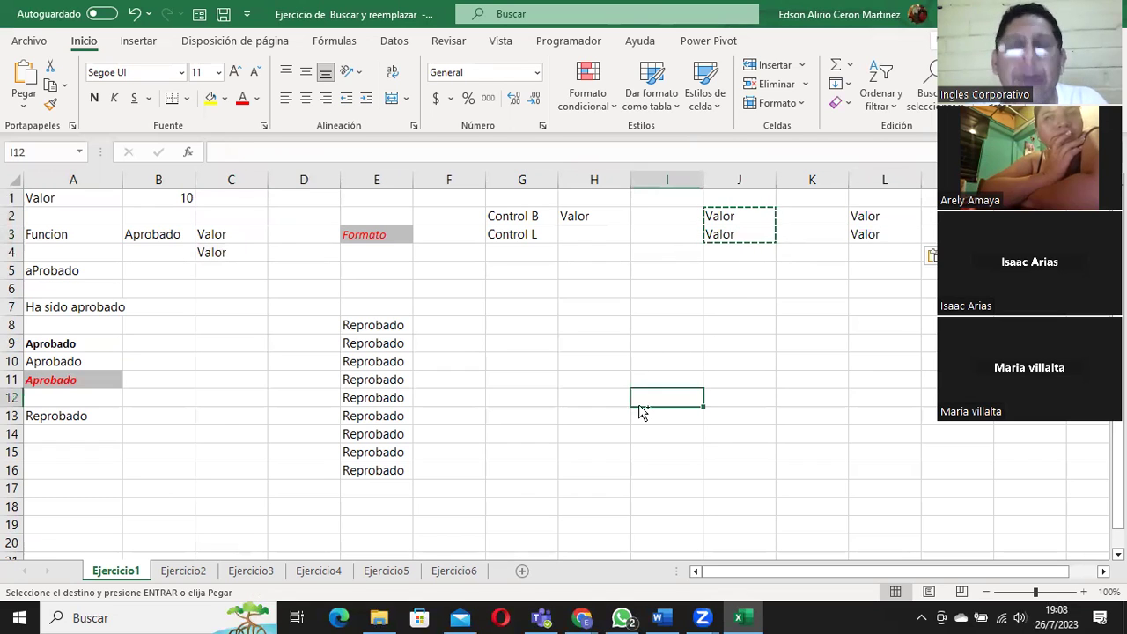
key(ctrl+v)
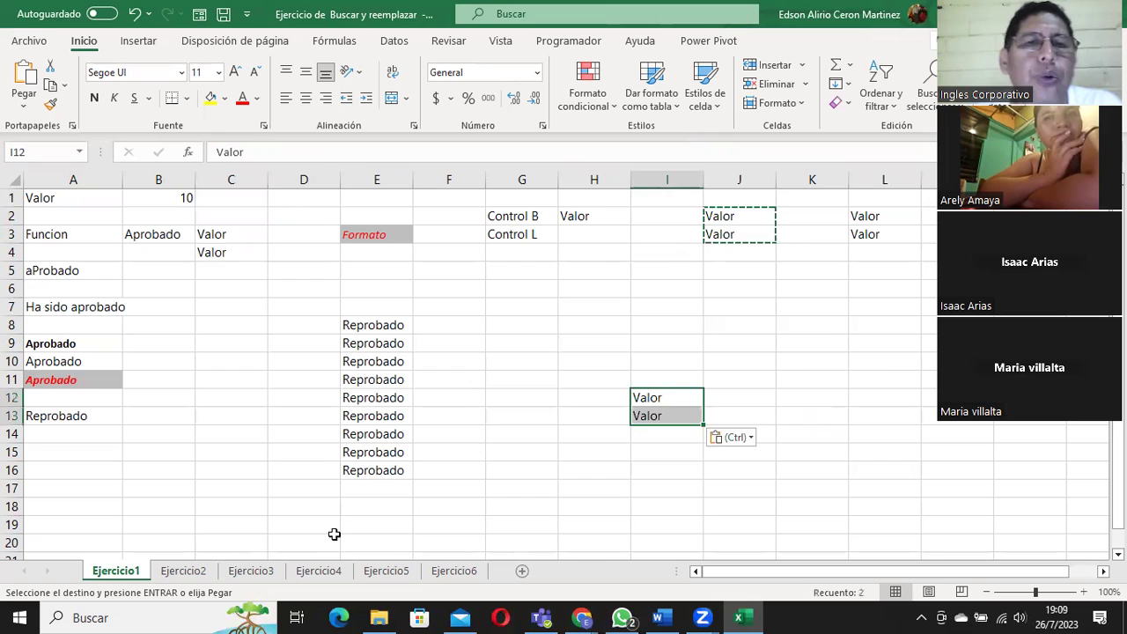
Select F15 and reopen Buscar y reemplazar with the search term ready for editing.
click(422, 450)
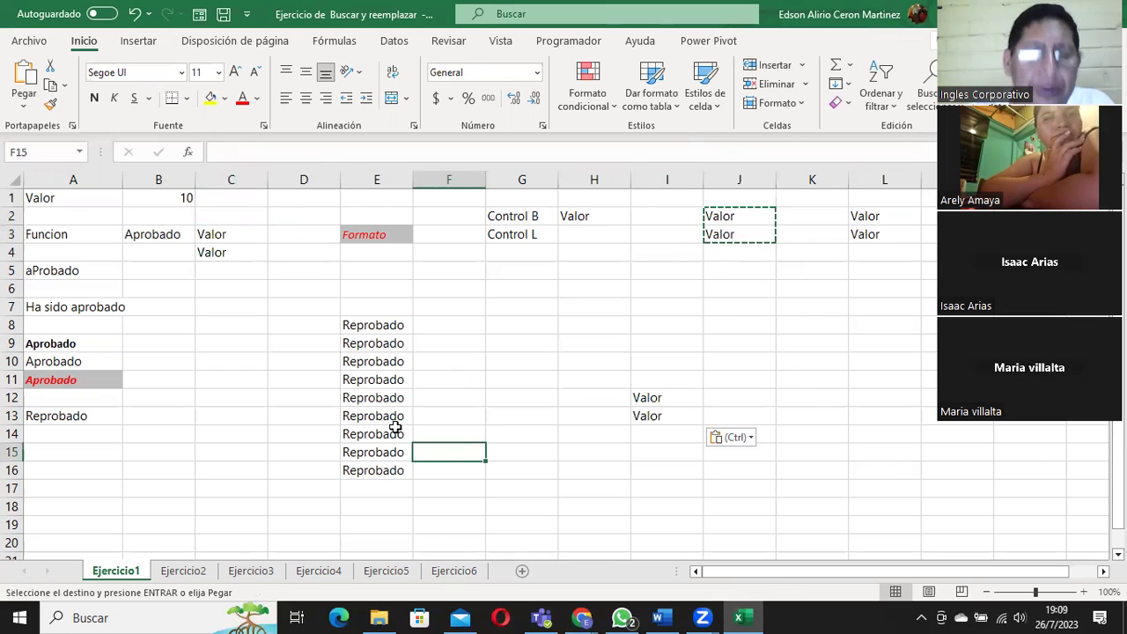
key(ctrl+b)
click(455, 132)
Search for 'Valor' Por filas, reaching the first matches in A1 and H2.
drag(455, 132, 378, 130)
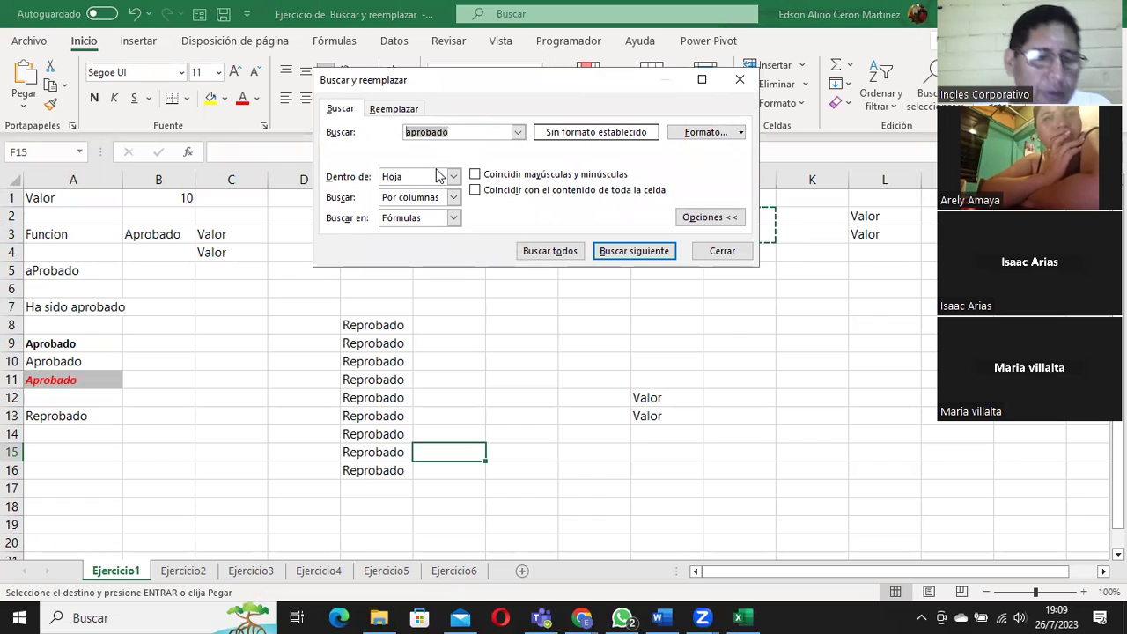
text(Valor)
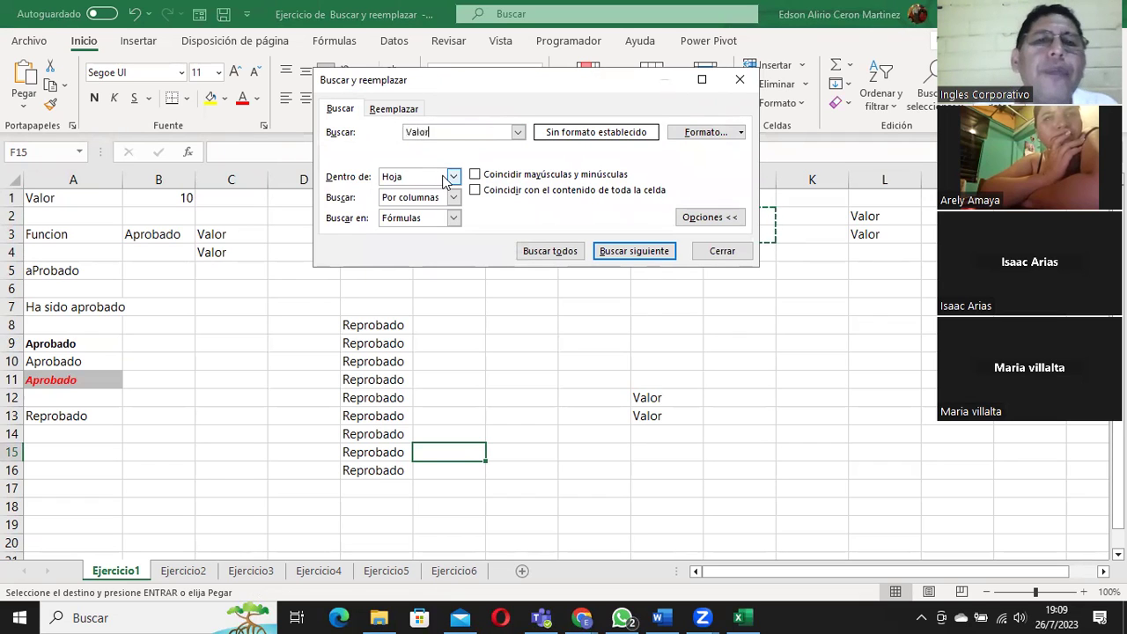
click(454, 199)
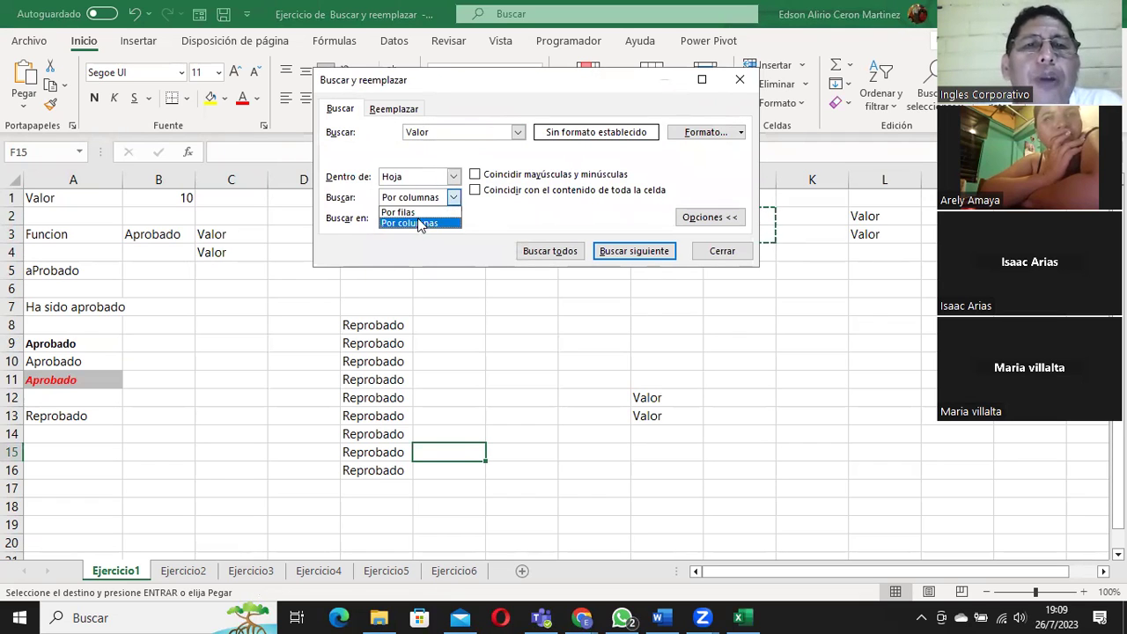
click(415, 212)
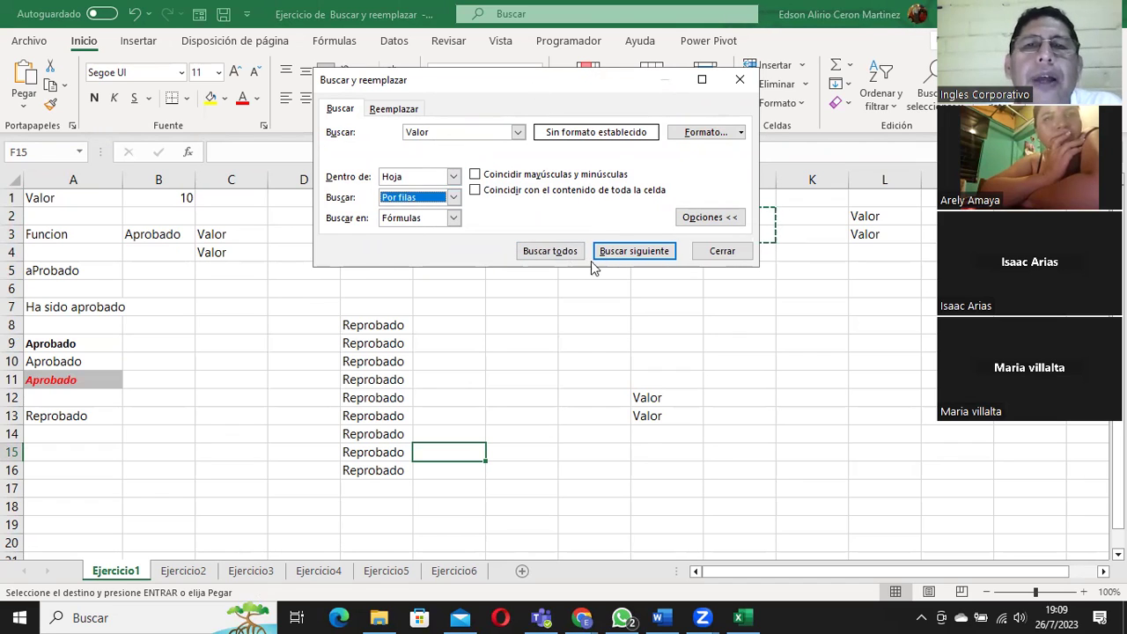
click(633, 252)
click(633, 252)
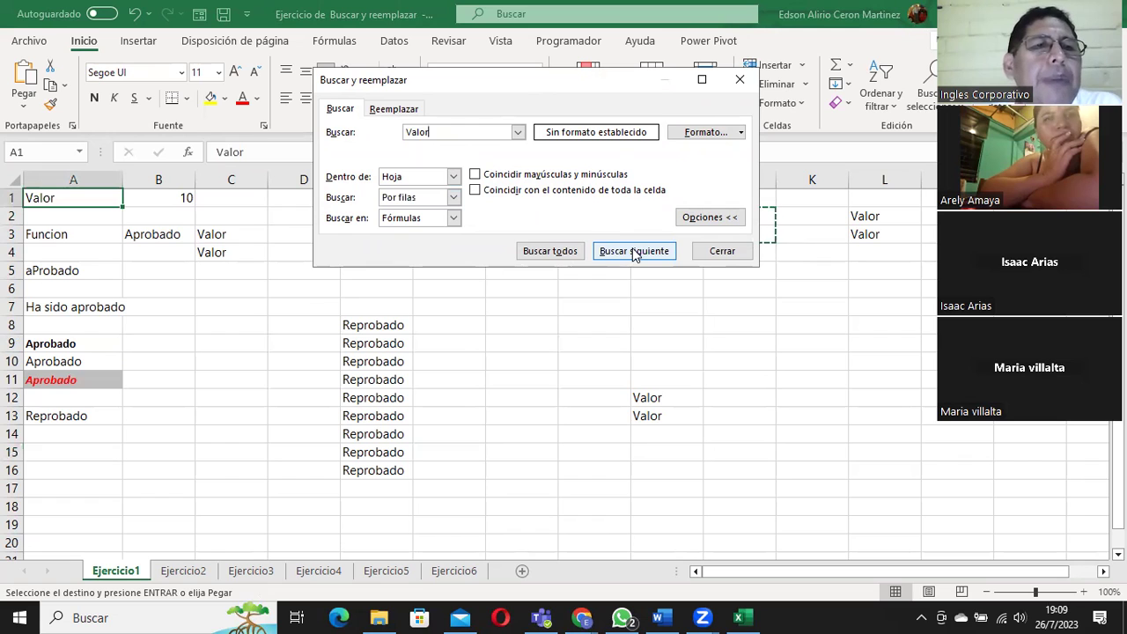
click(633, 252)
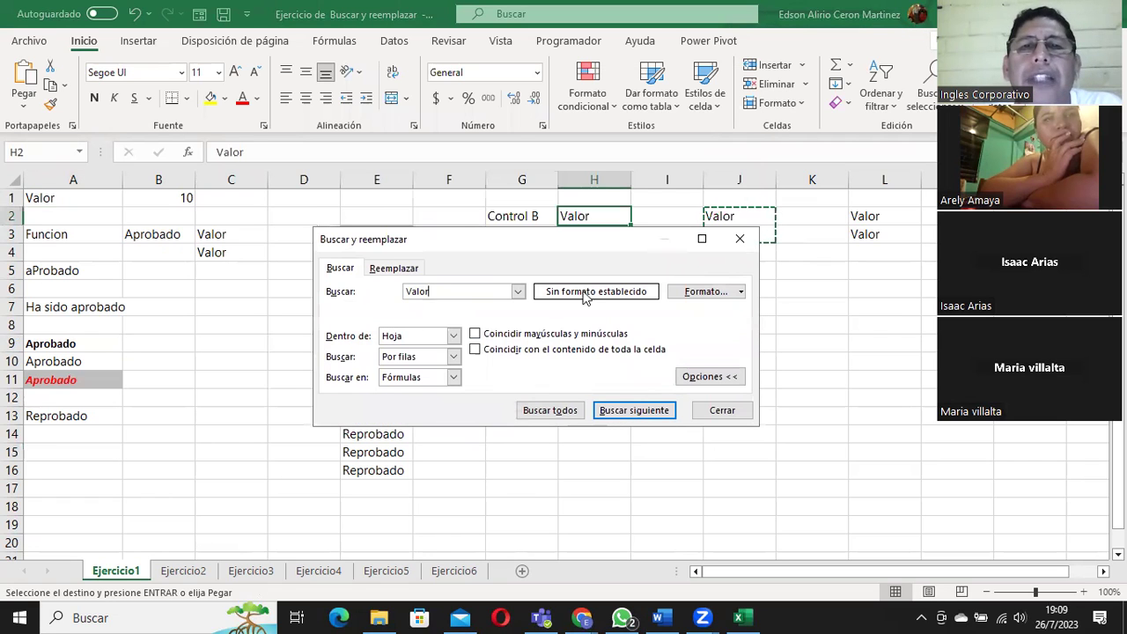
Continue through Valor matches J2, L2, C3, J3, L3, C4, I12 and I13, then close the dialog.
drag(552, 243, 239, 179)
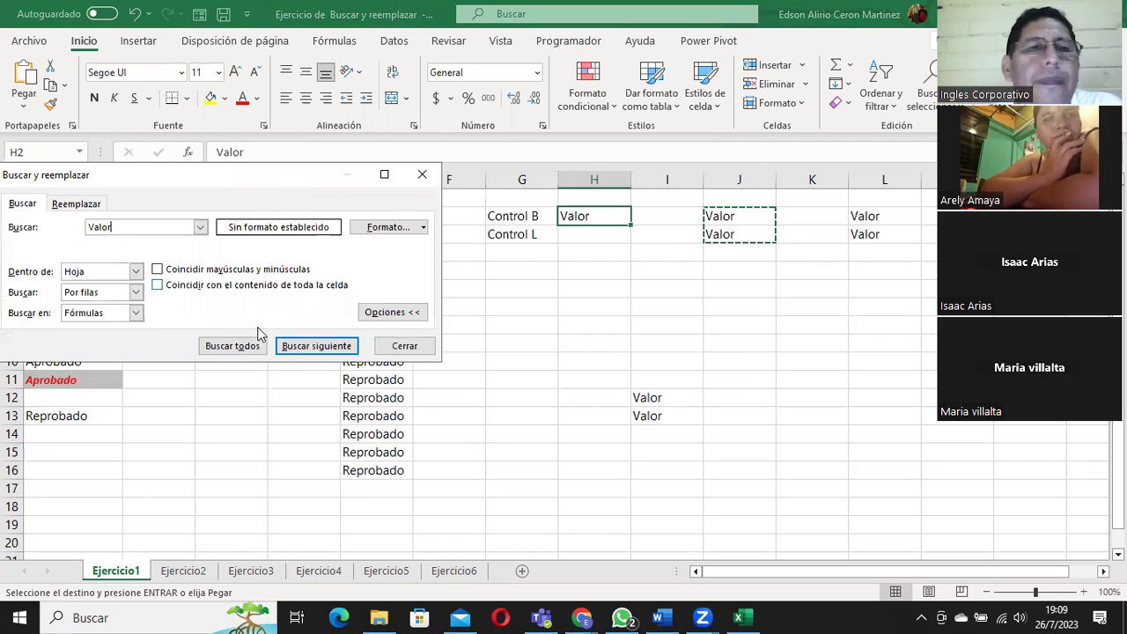
click(314, 346)
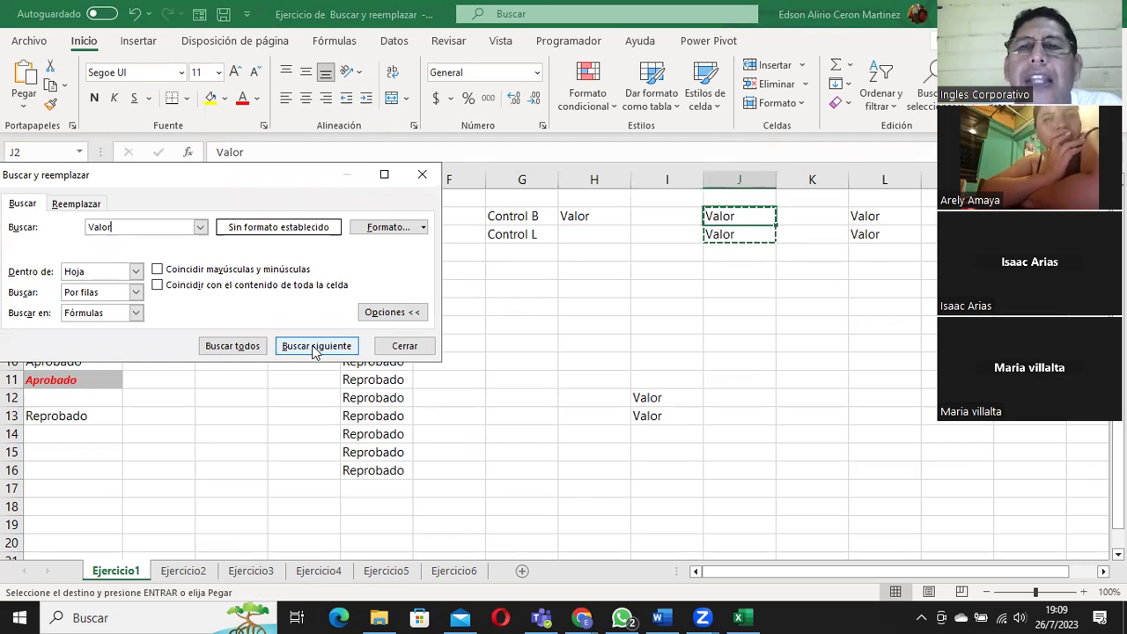
click(313, 347)
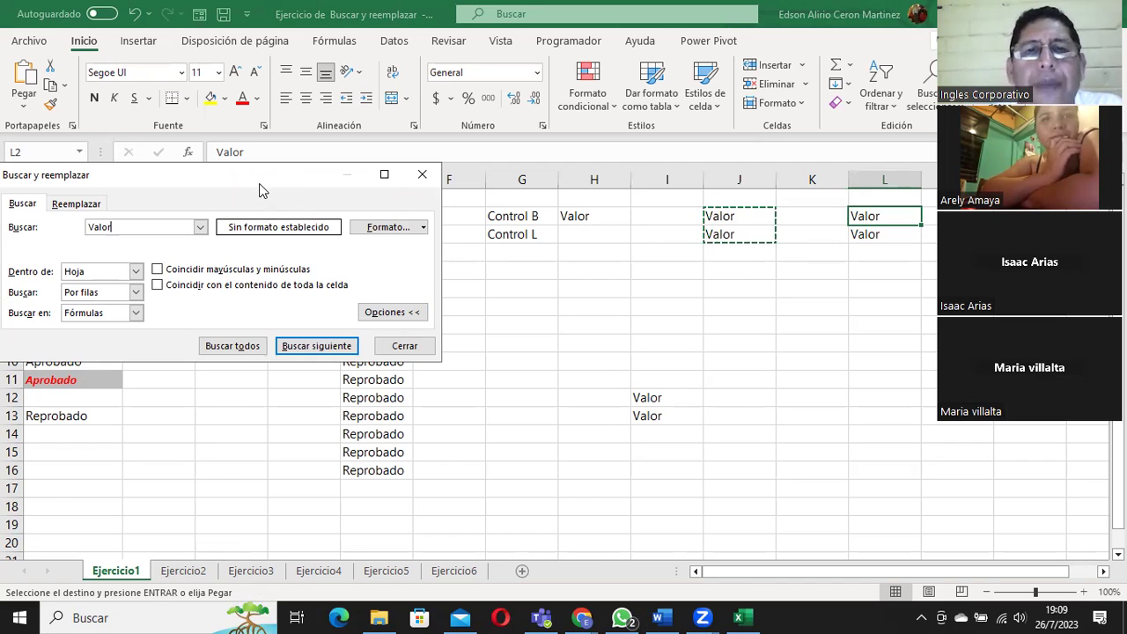
drag(259, 185, 422, 380)
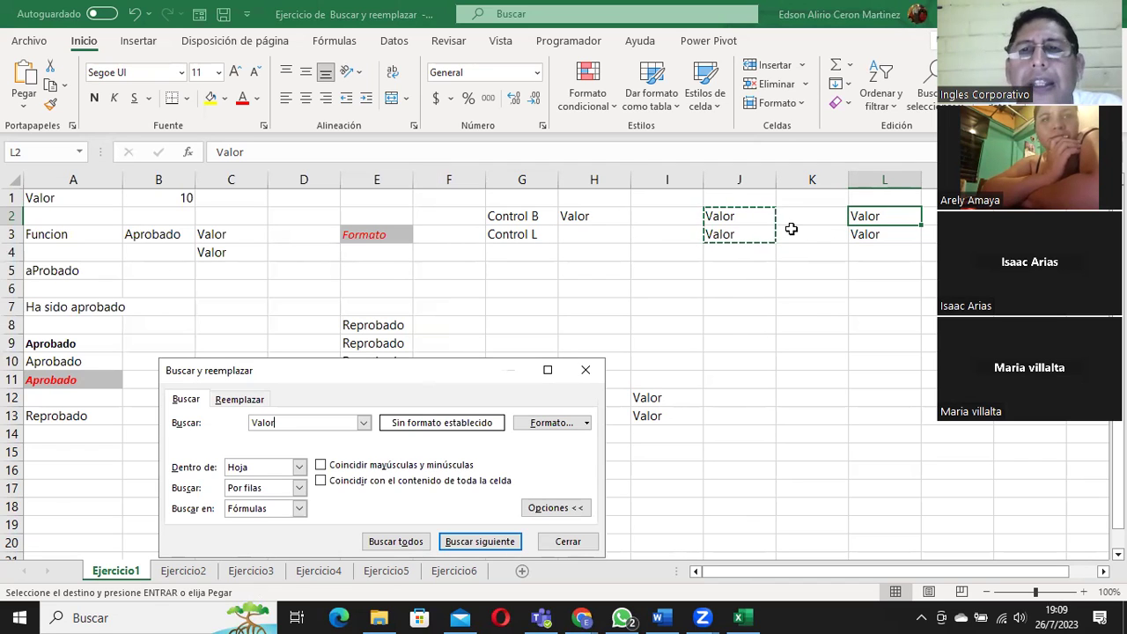
click(459, 541)
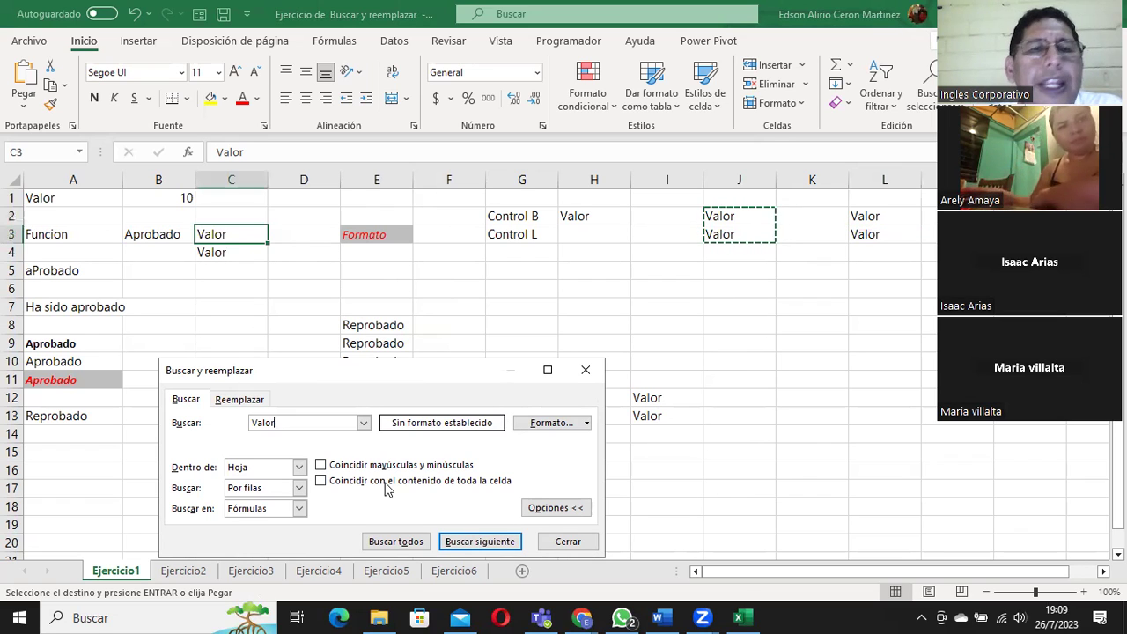
click(471, 545)
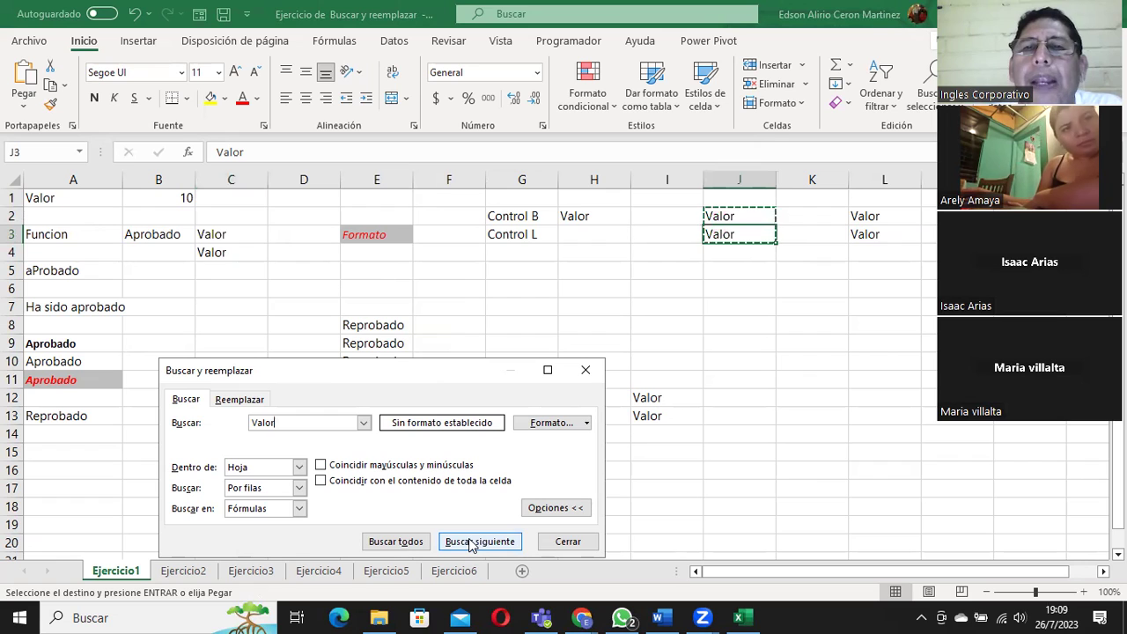
click(471, 544)
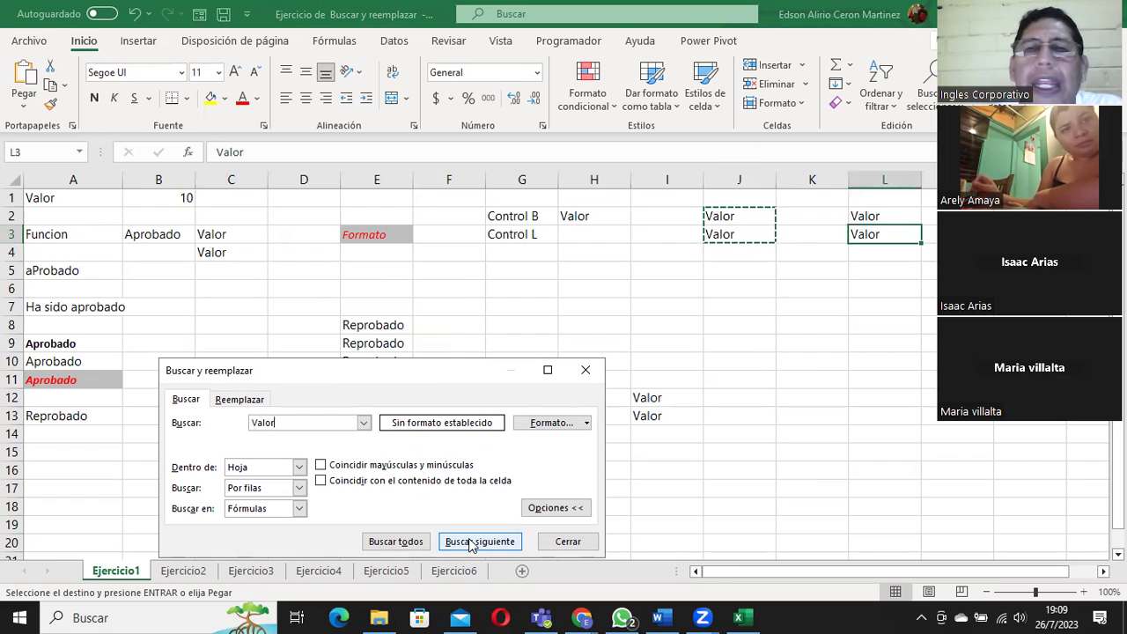
click(471, 544)
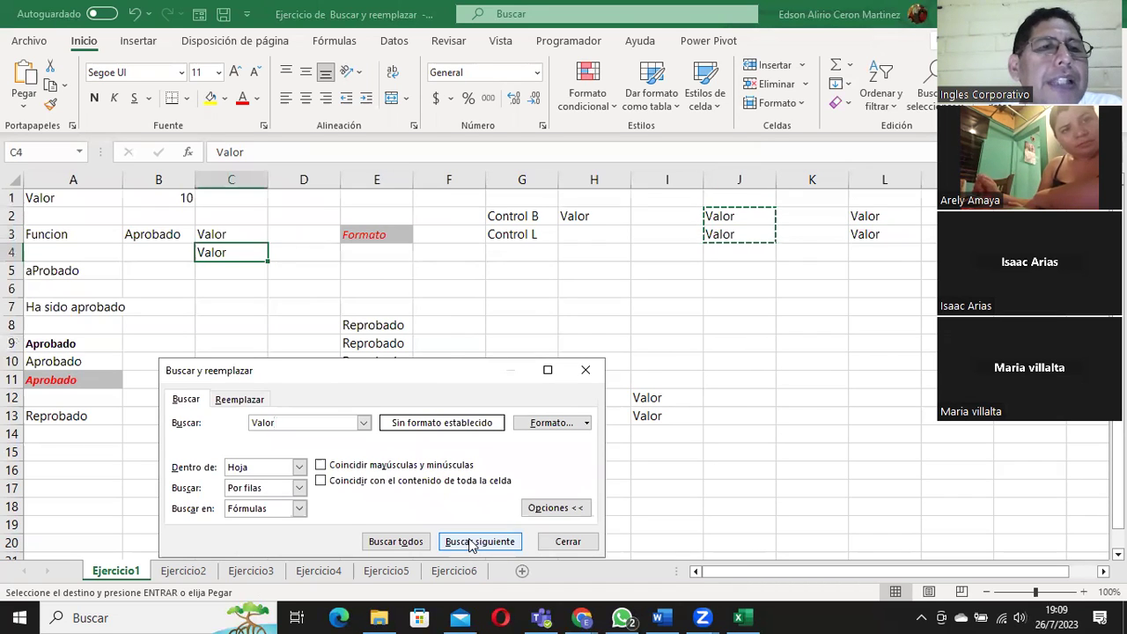
click(471, 544)
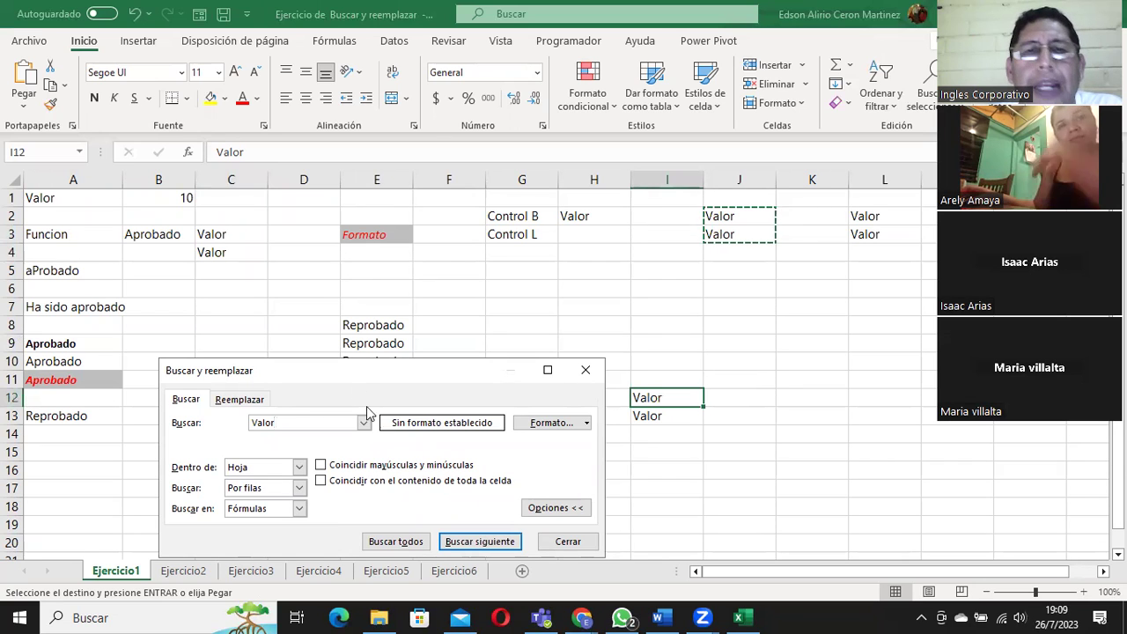
drag(375, 370, 361, 20)
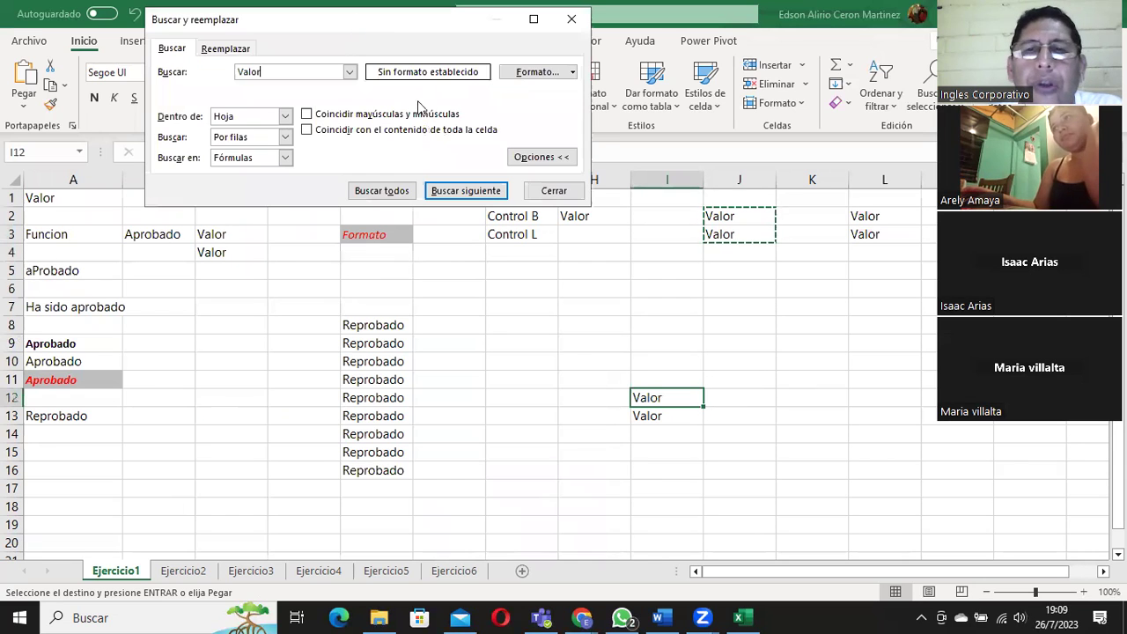
click(477, 192)
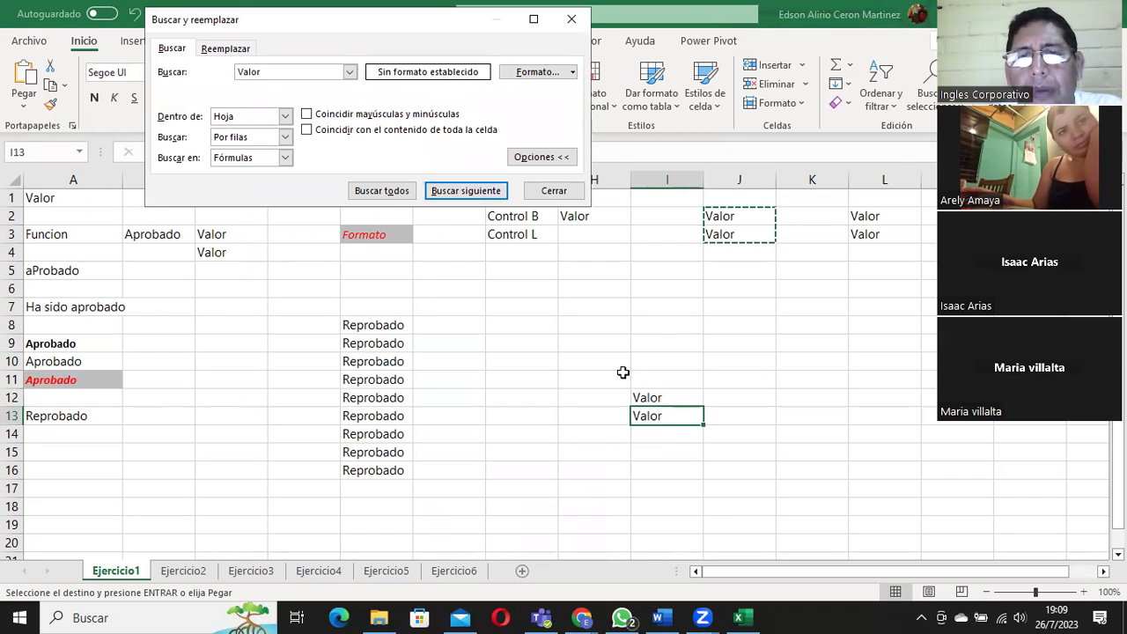
click(553, 191)
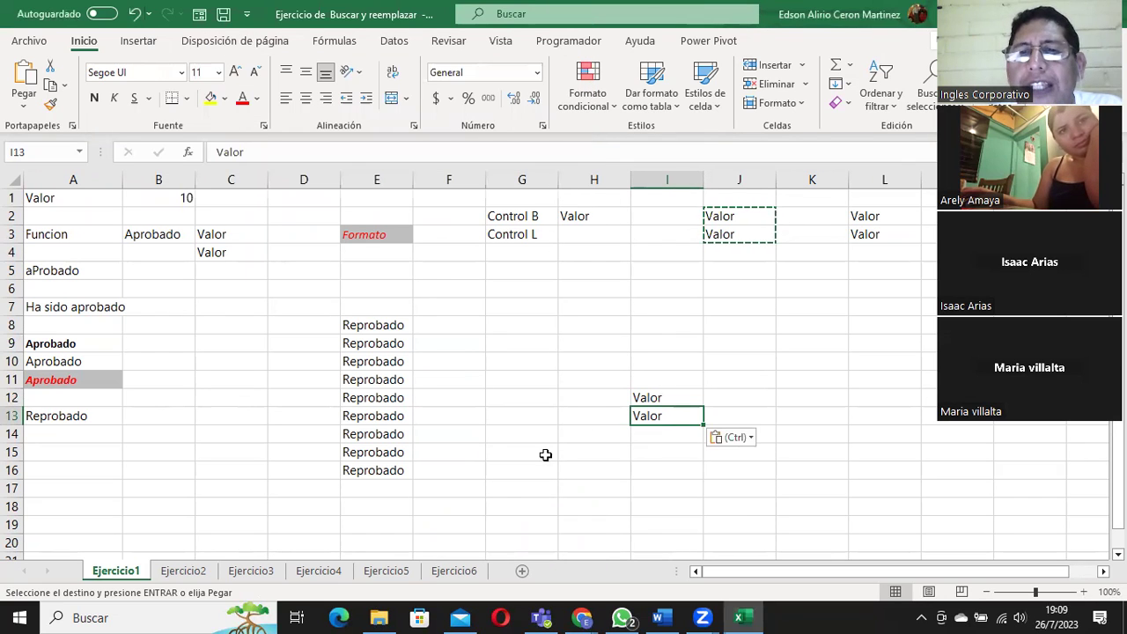
Paste the Valor pair into B13:B14, B18:B19 and F18:F19, then clear copy mode.
click(184, 411)
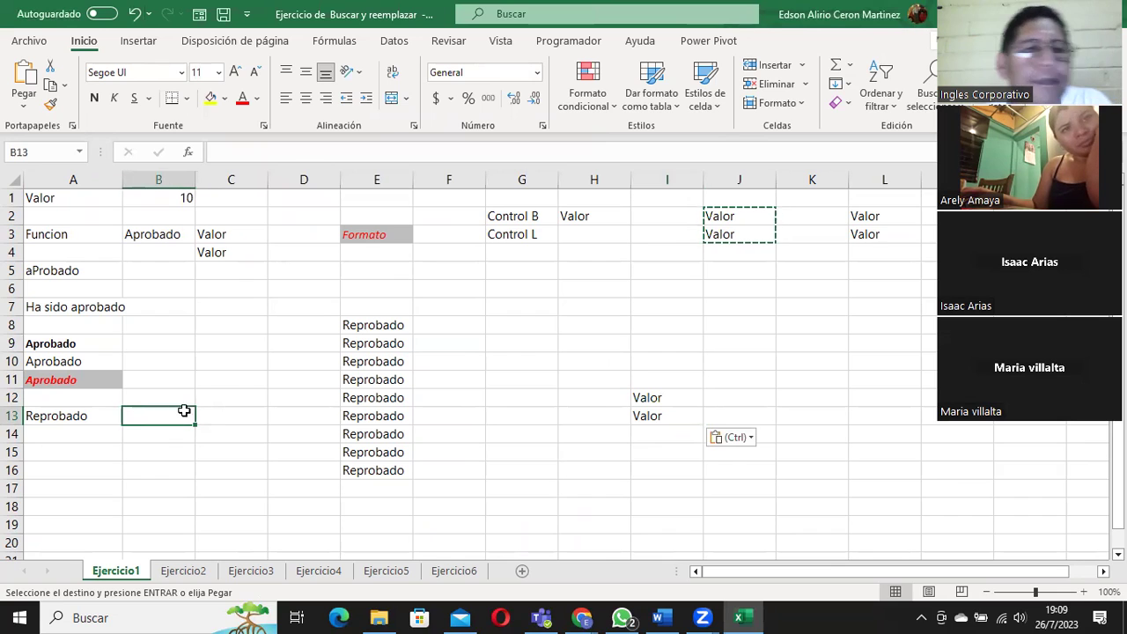
text(Valor Valor)
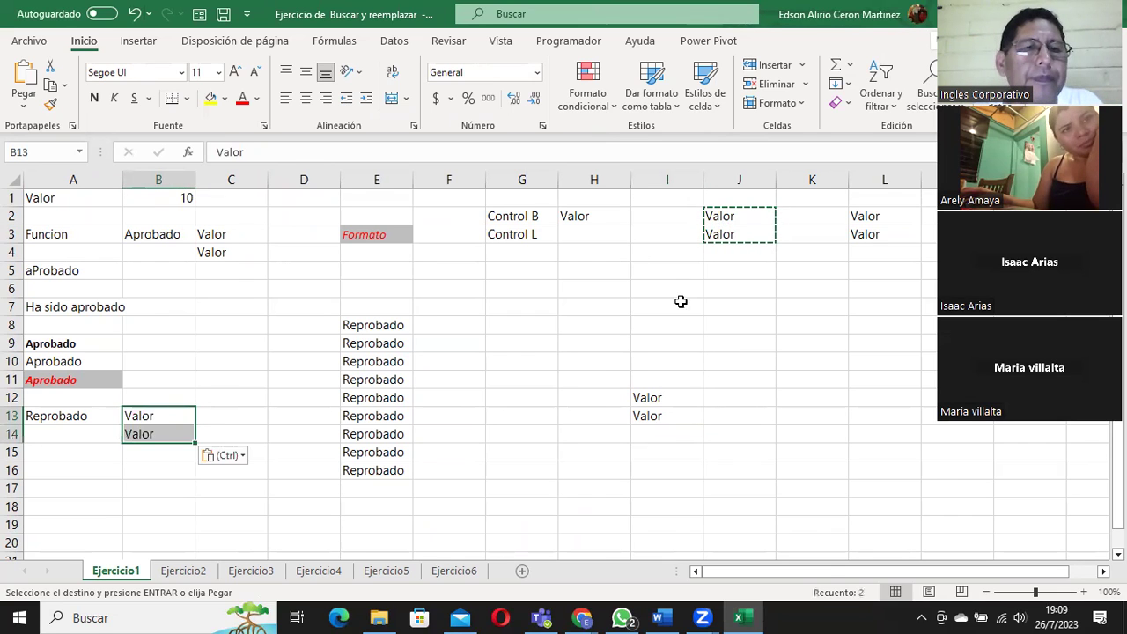
click(146, 509)
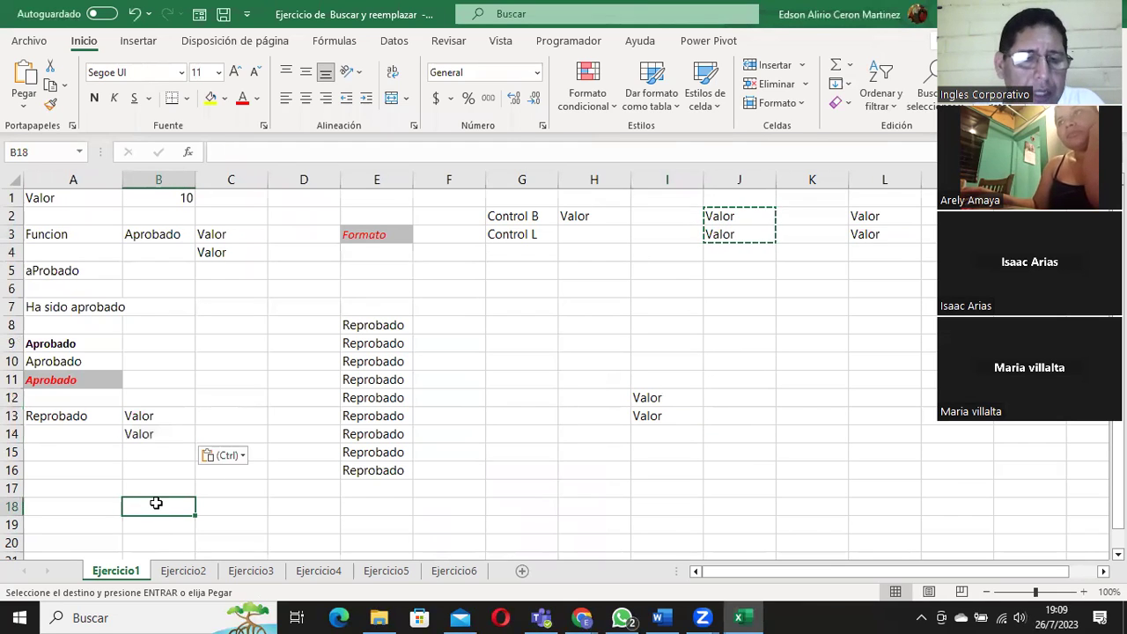
text(Valor Valor)
click(463, 503)
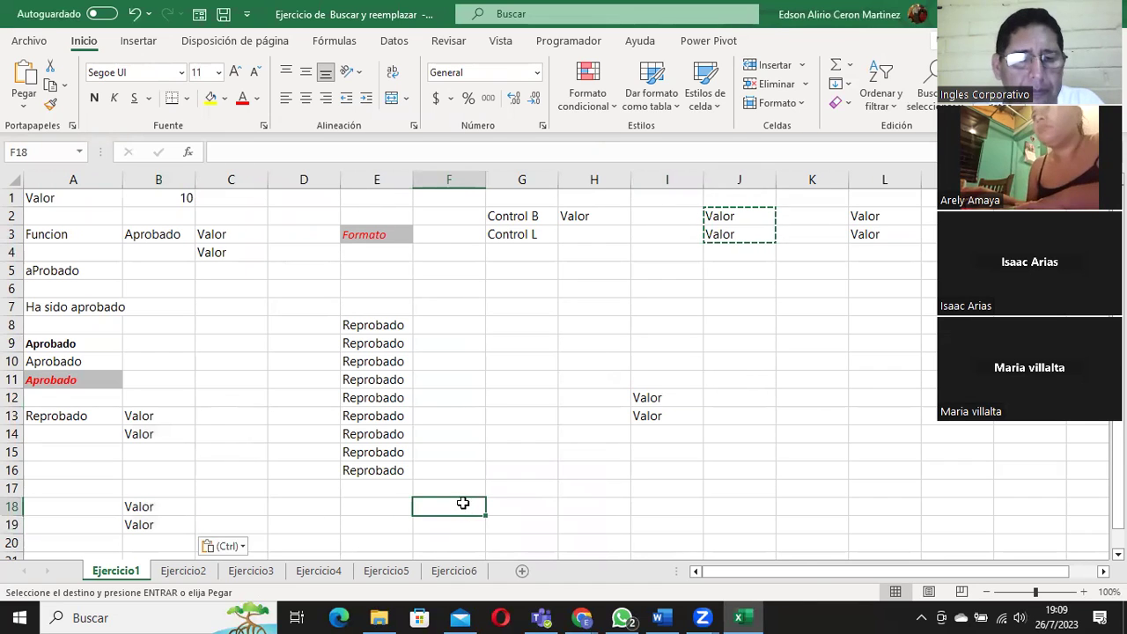
text(Valor Valor)
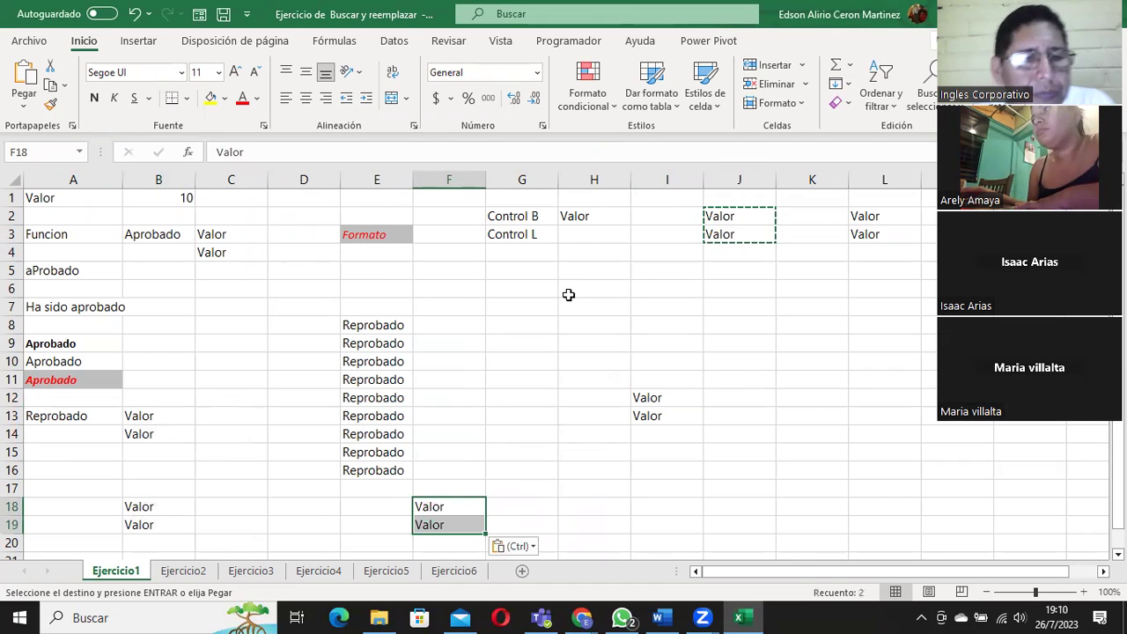
key(Escape)
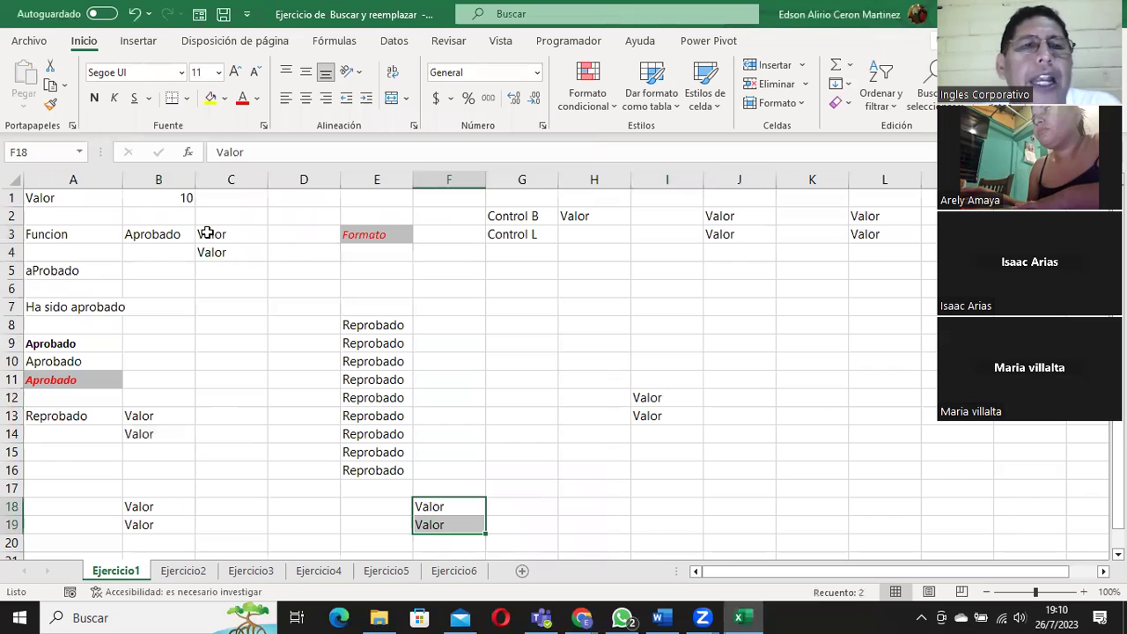
Select the Valor cells C3, A1, C4, H2, J2 and L2 in turn, then reopen the search from A1.
click(206, 235)
click(65, 198)
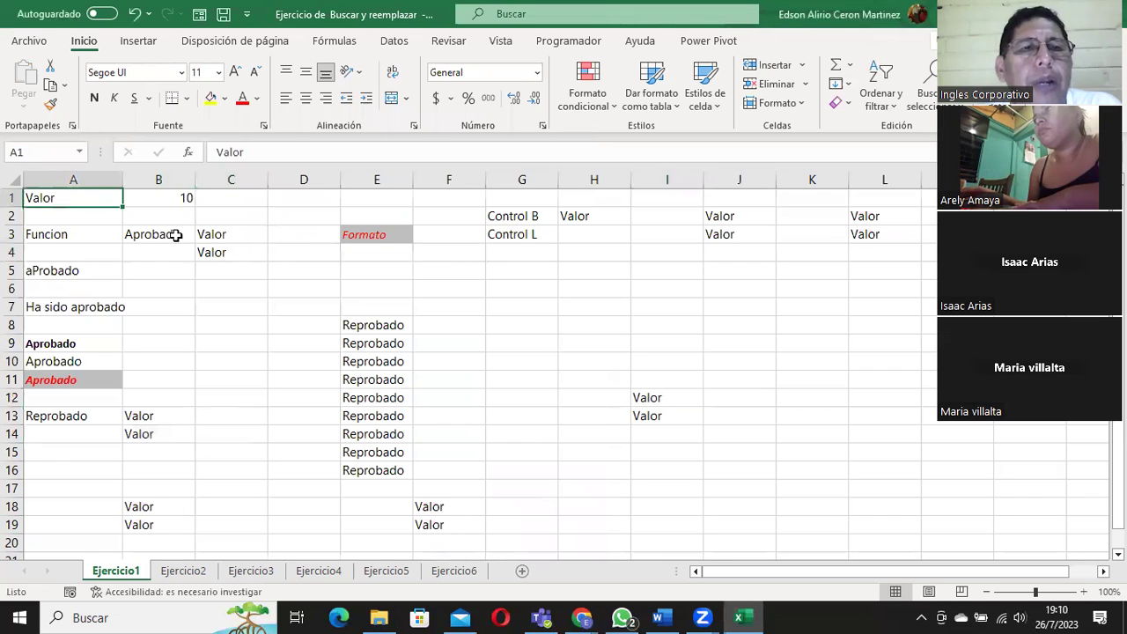
click(229, 254)
click(591, 213)
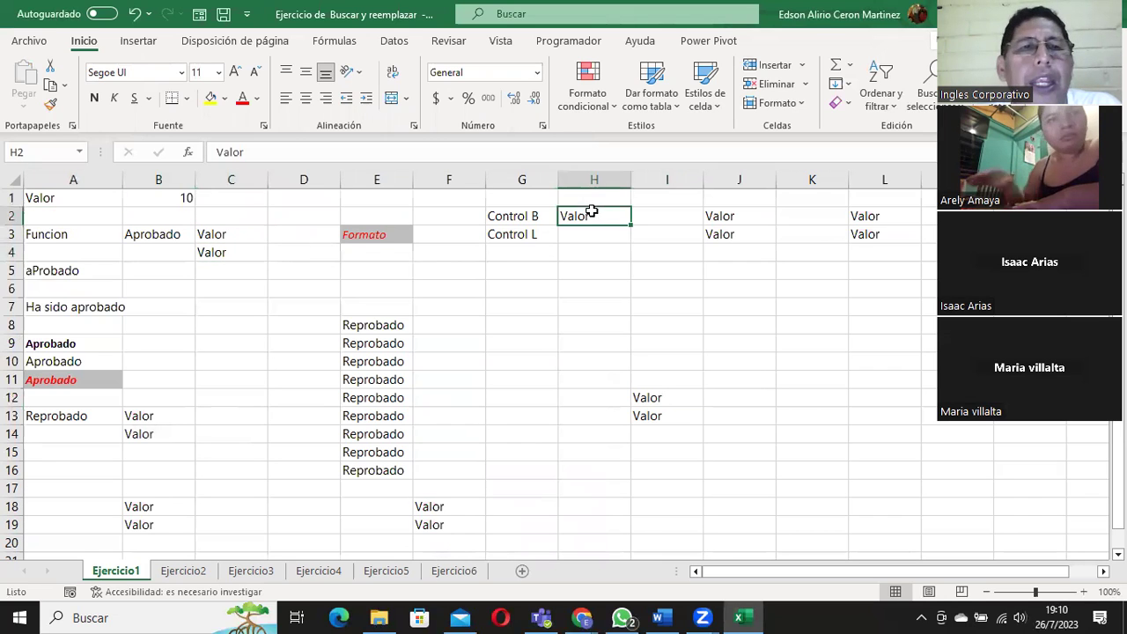
click(735, 214)
click(854, 215)
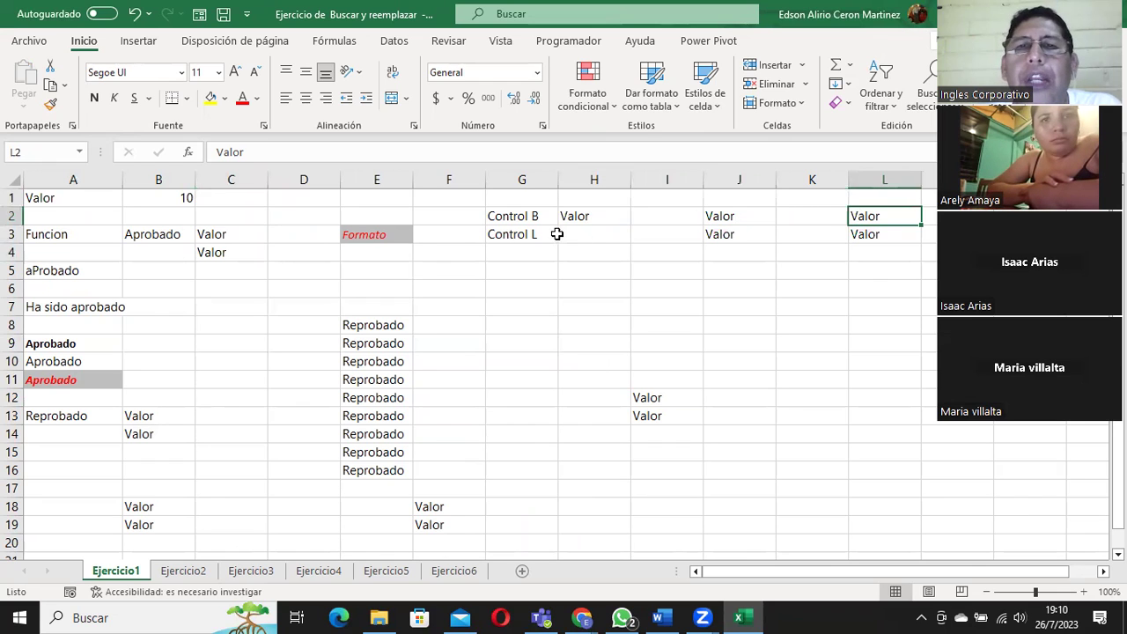
drag(573, 217, 636, 217)
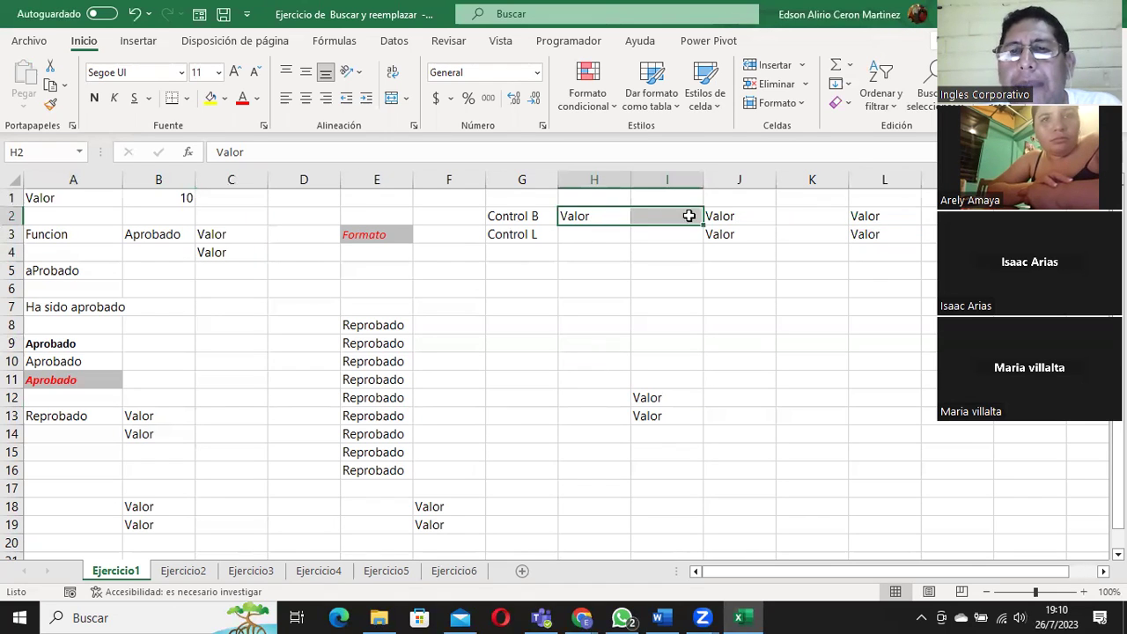
click(715, 217)
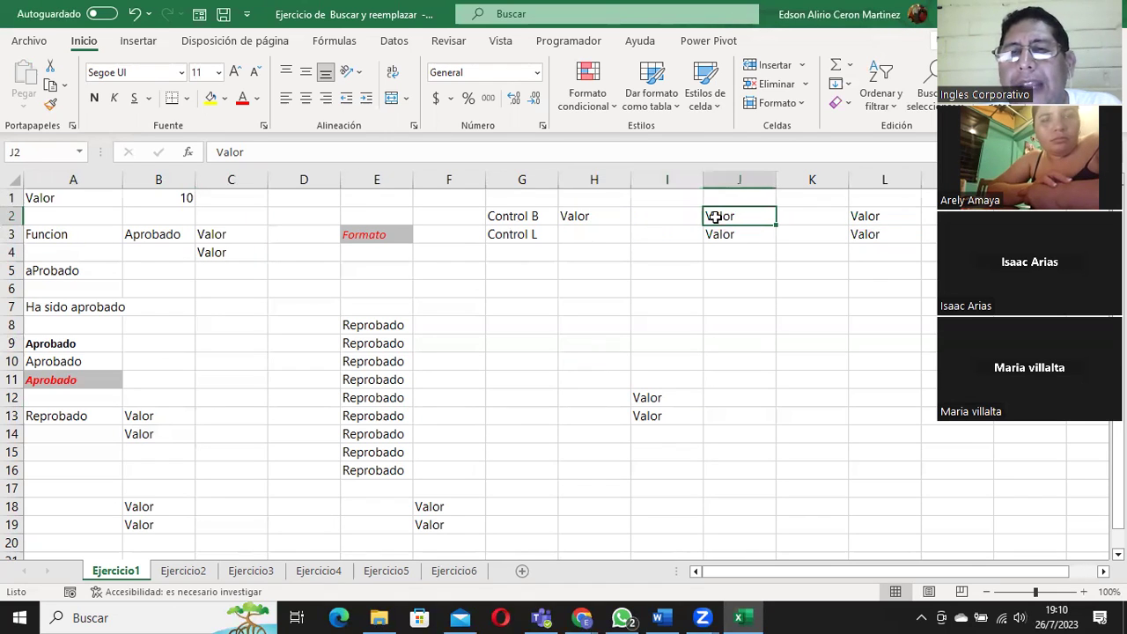
click(872, 215)
click(51, 201)
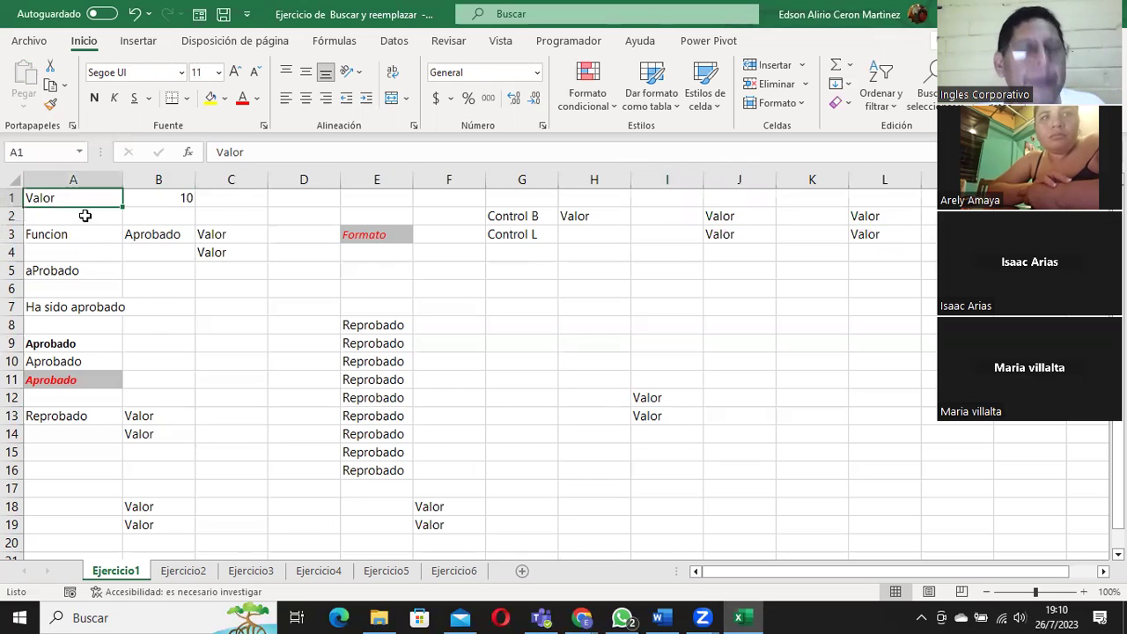
key(ctrl+b)
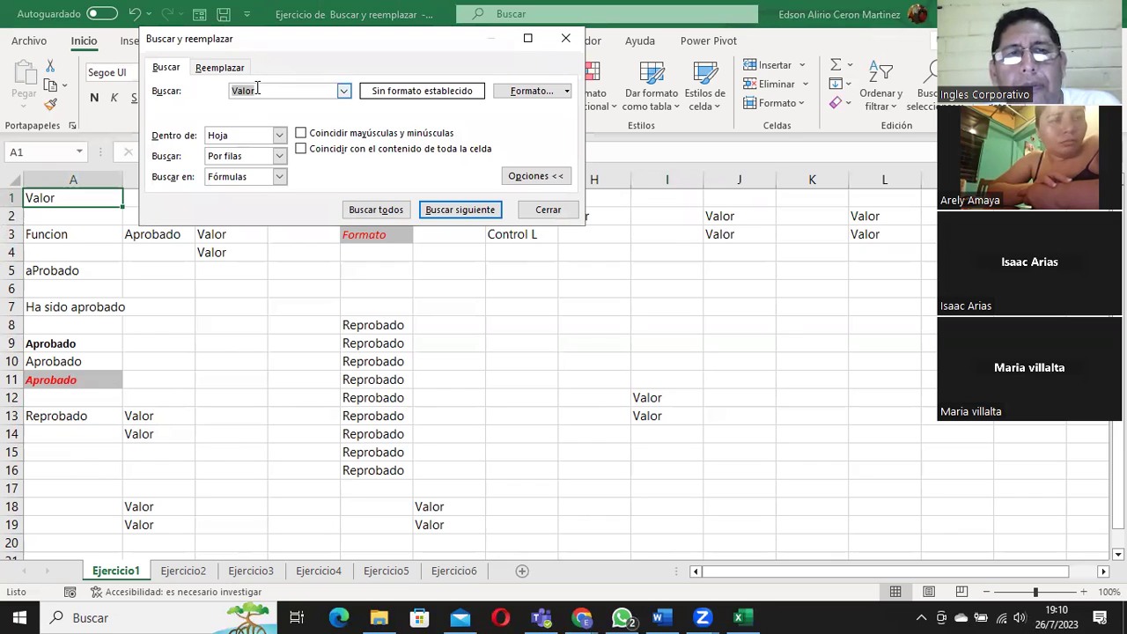
Jump to the next Valor match in H2, move the dialog aside, and close it.
click(465, 212)
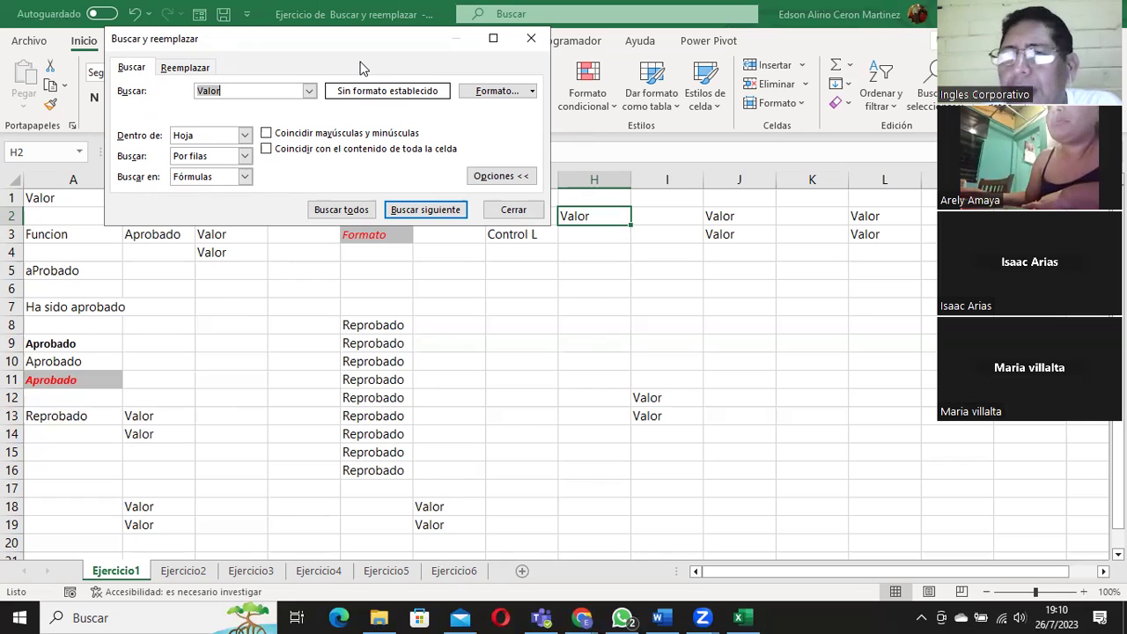
drag(294, 41, 380, 69)
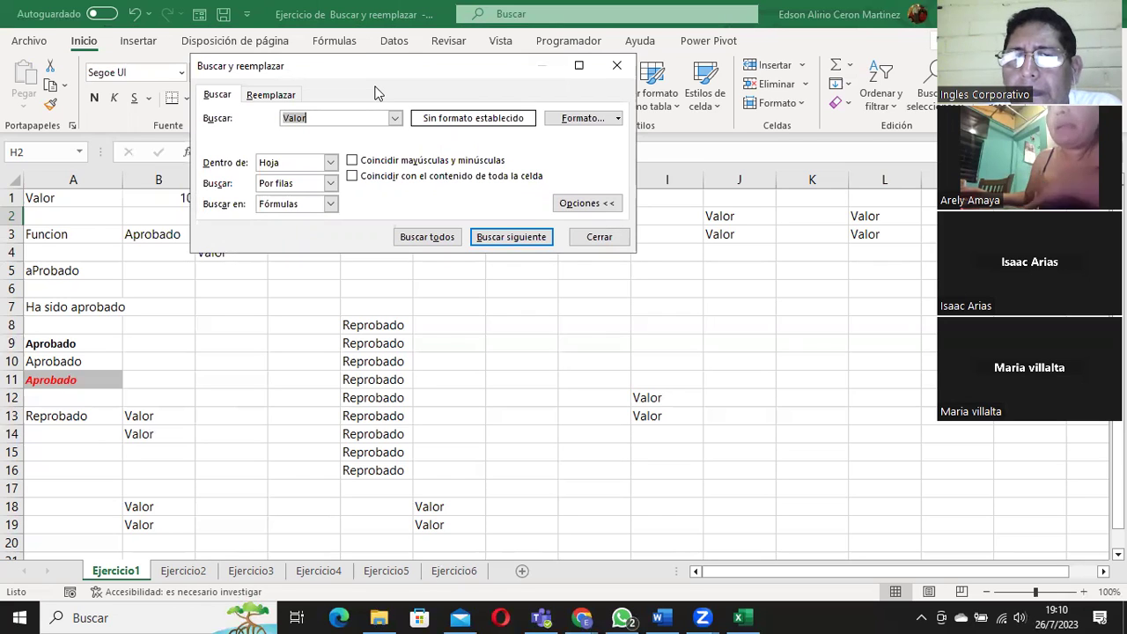
click(588, 238)
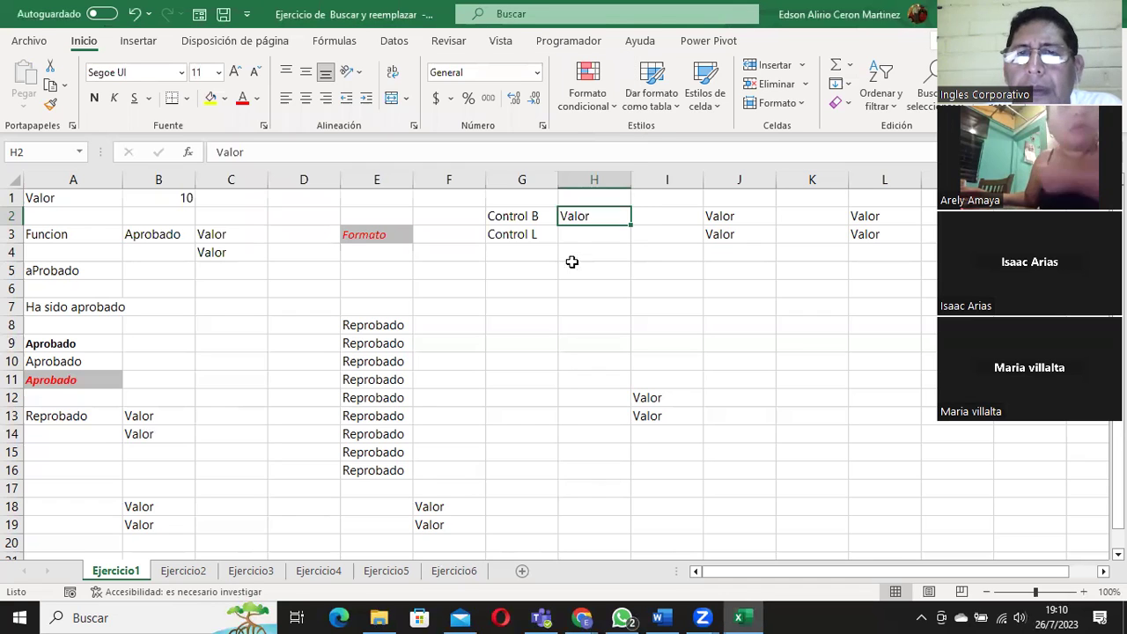
Select the Control B cell G2 and reopen Buscar y reemplazar with Ctrl+B.
click(513, 220)
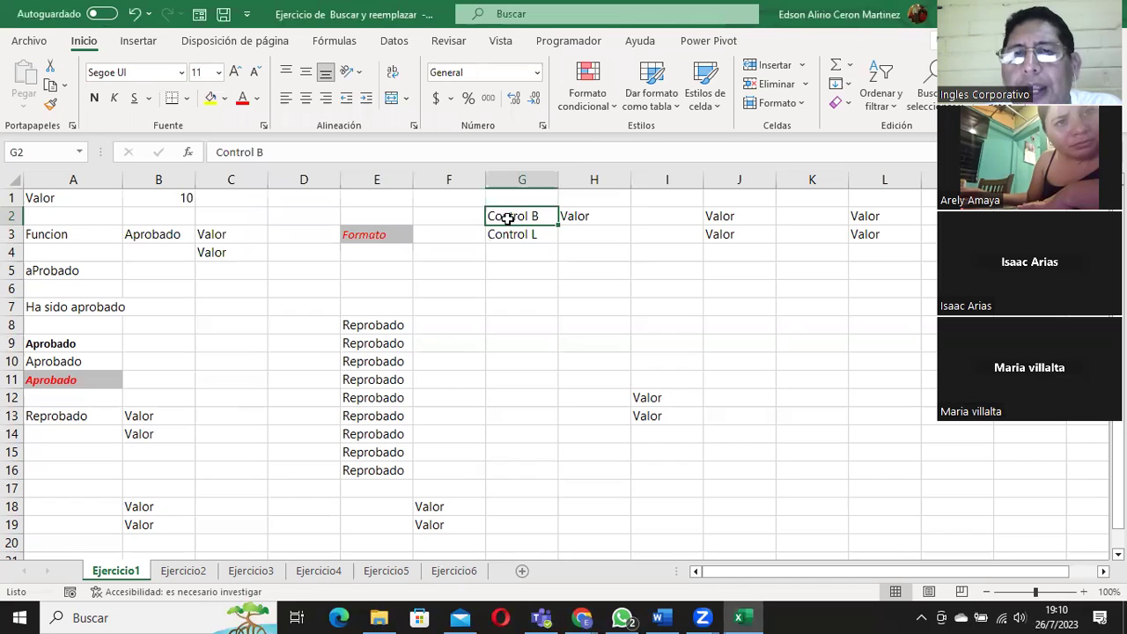
drag(513, 216, 516, 236)
click(514, 219)
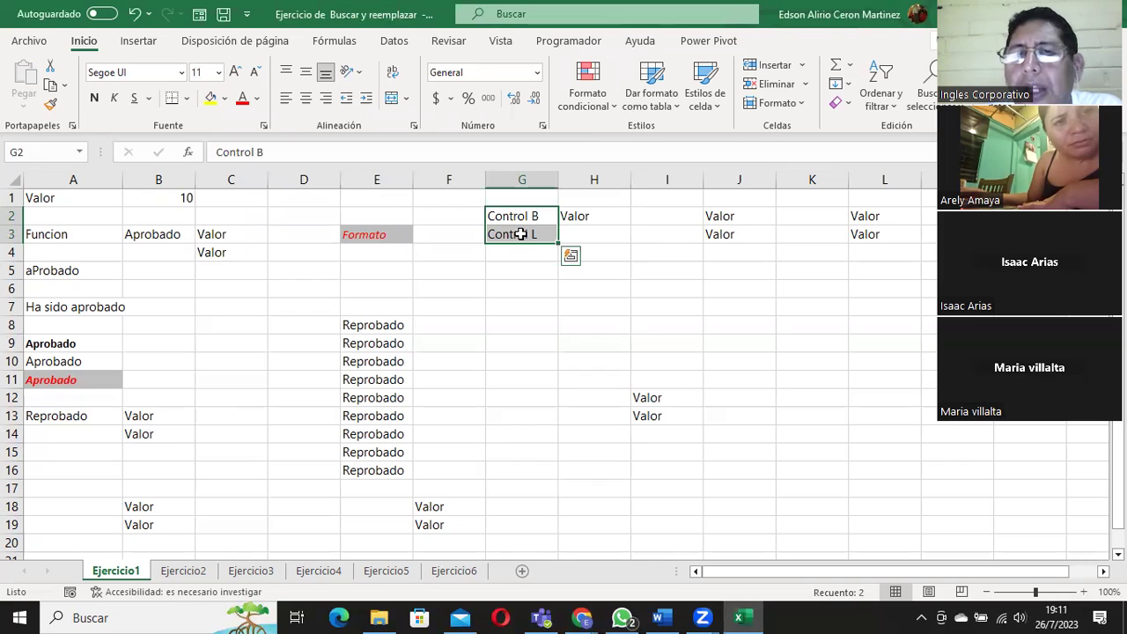
click(524, 217)
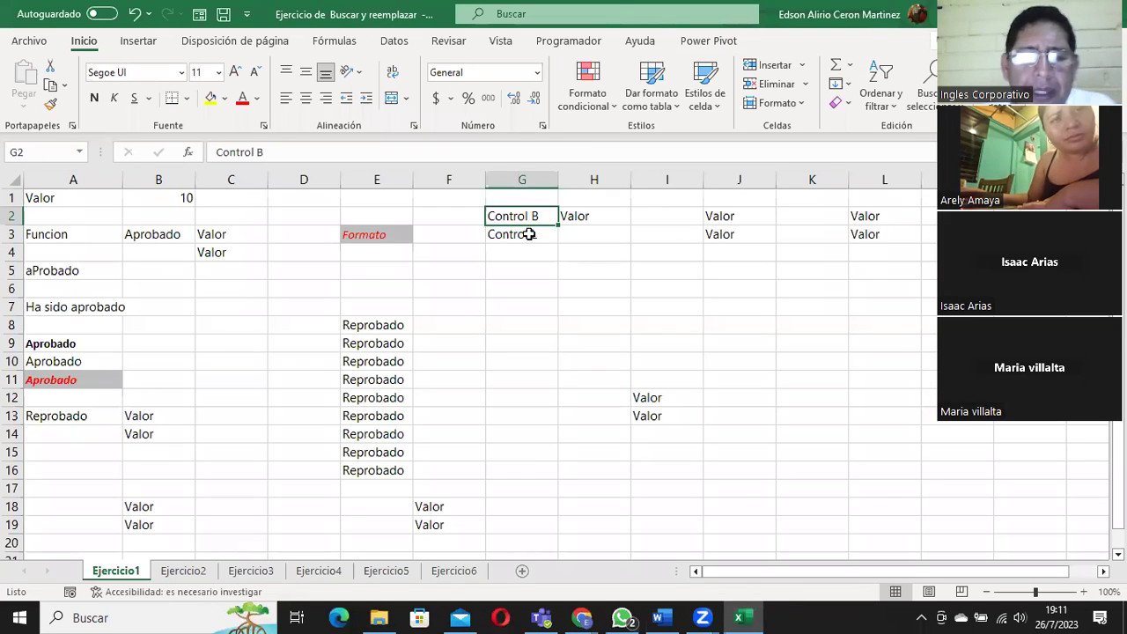
key(ctrl+b)
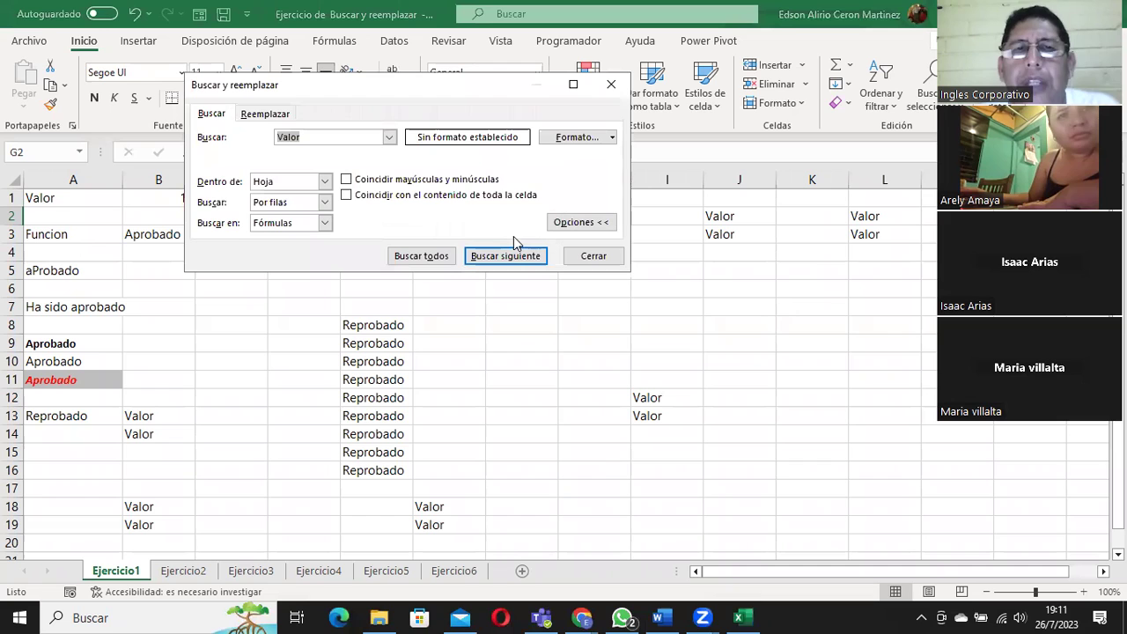
Look over the Replace options, then leave the search order set to By rows.
click(266, 115)
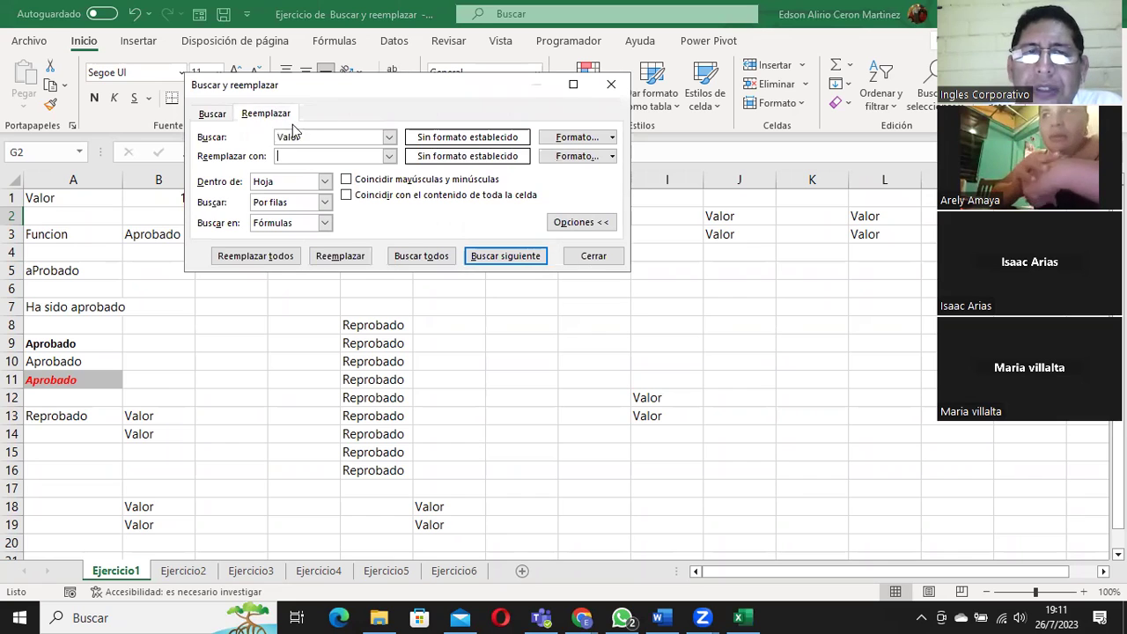
click(213, 116)
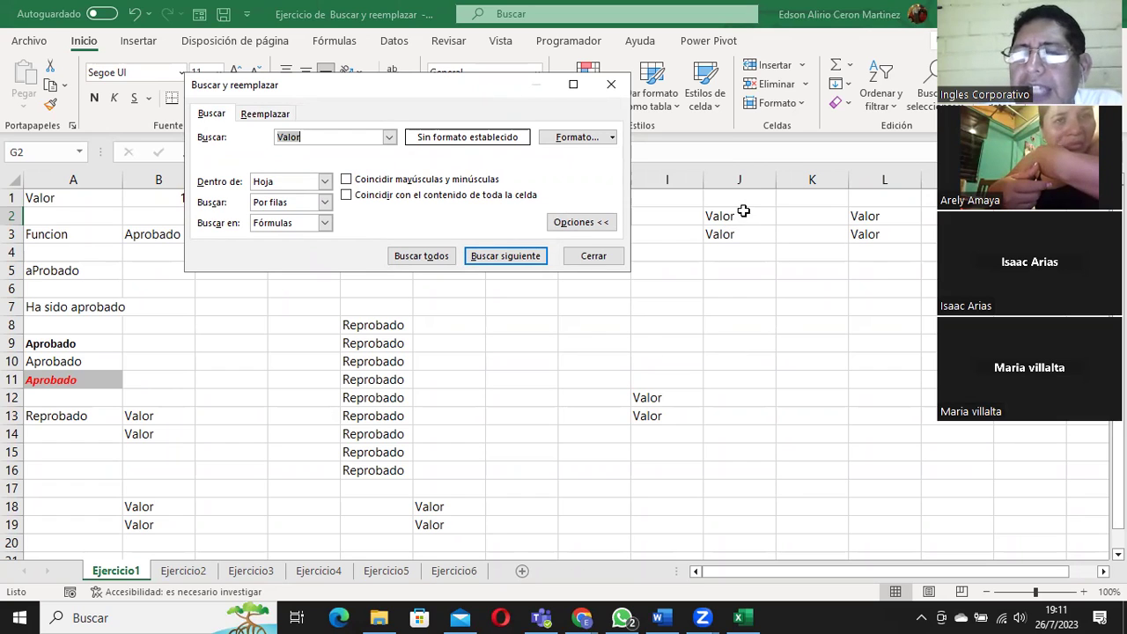
click(282, 208)
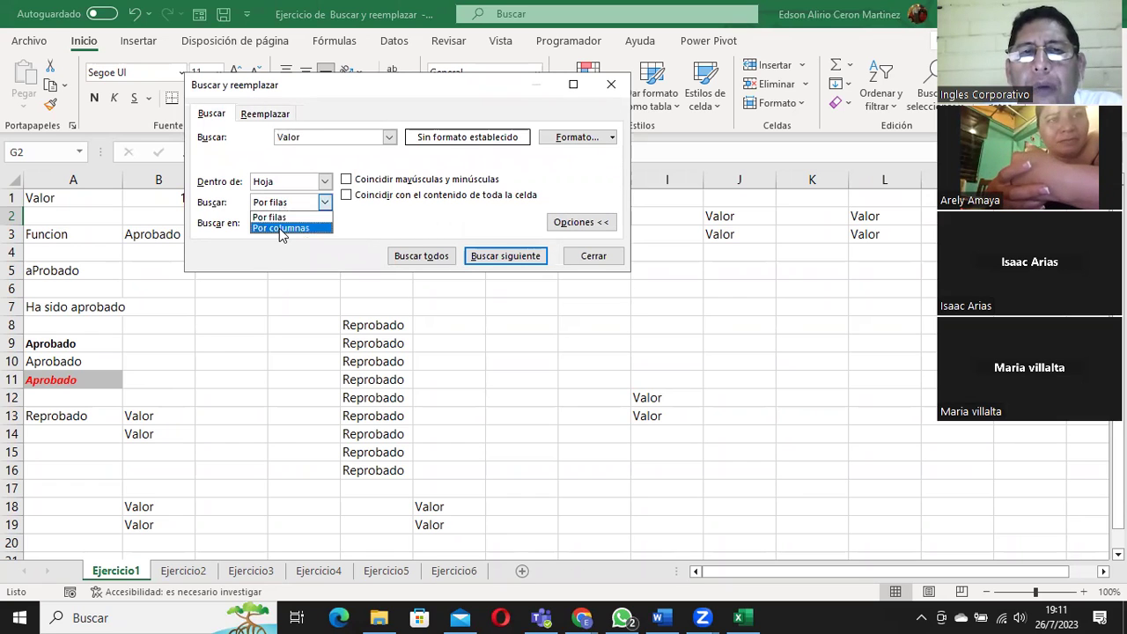
click(280, 227)
click(278, 205)
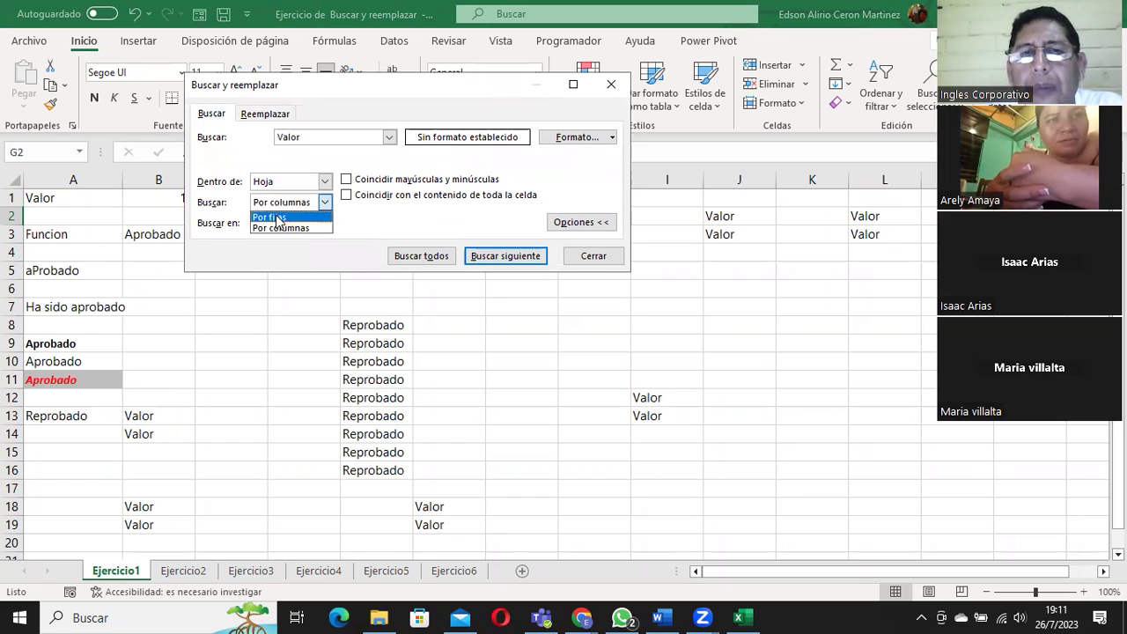
click(278, 217)
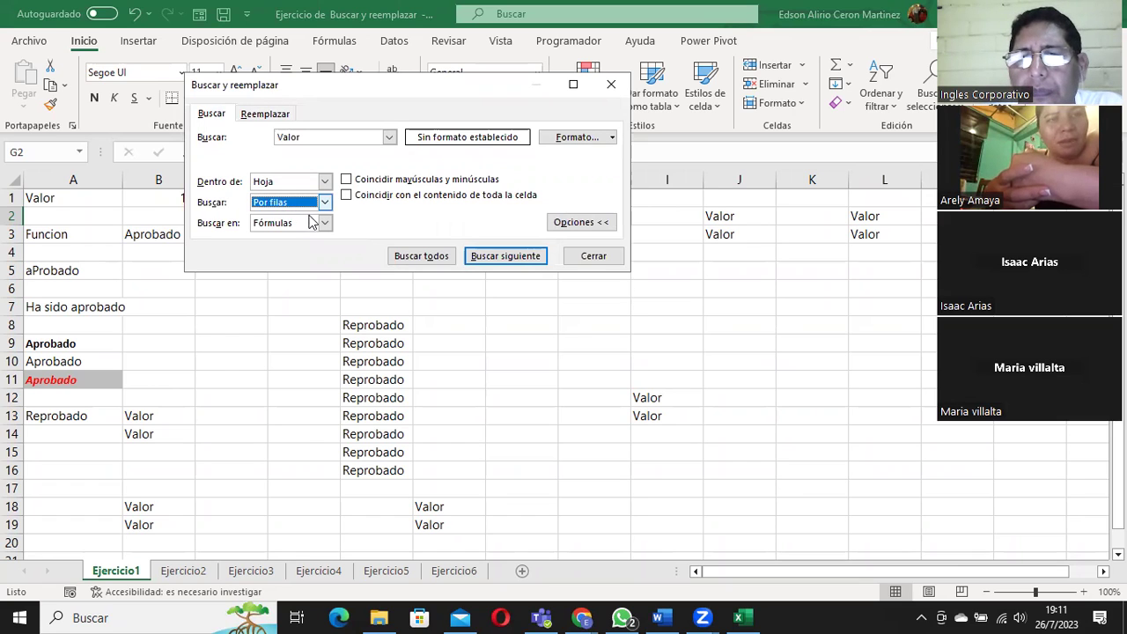
Step row by row through the Valor matches H2, J2, L2, C3, J3, L3, C4 and I12.
click(517, 264)
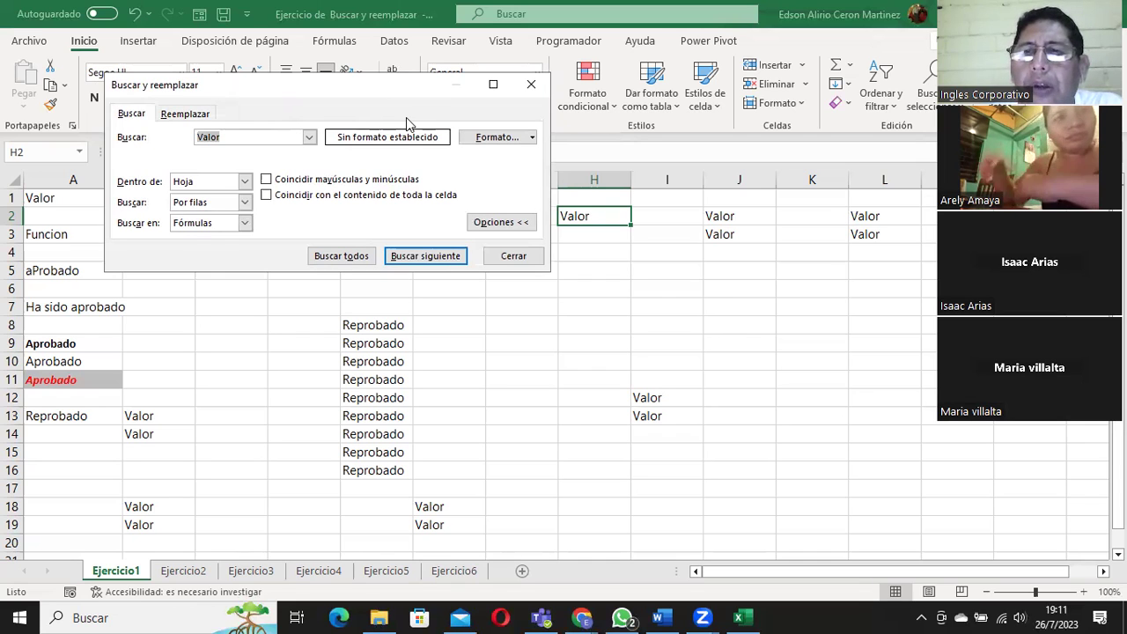
drag(406, 84, 1028, 291)
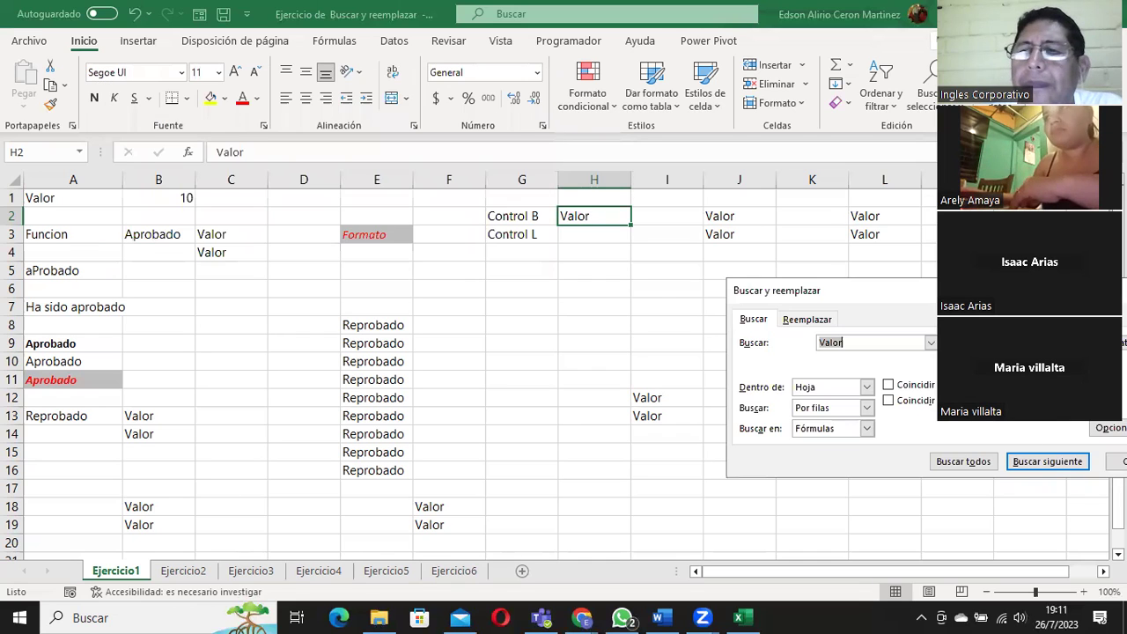
click(1053, 464)
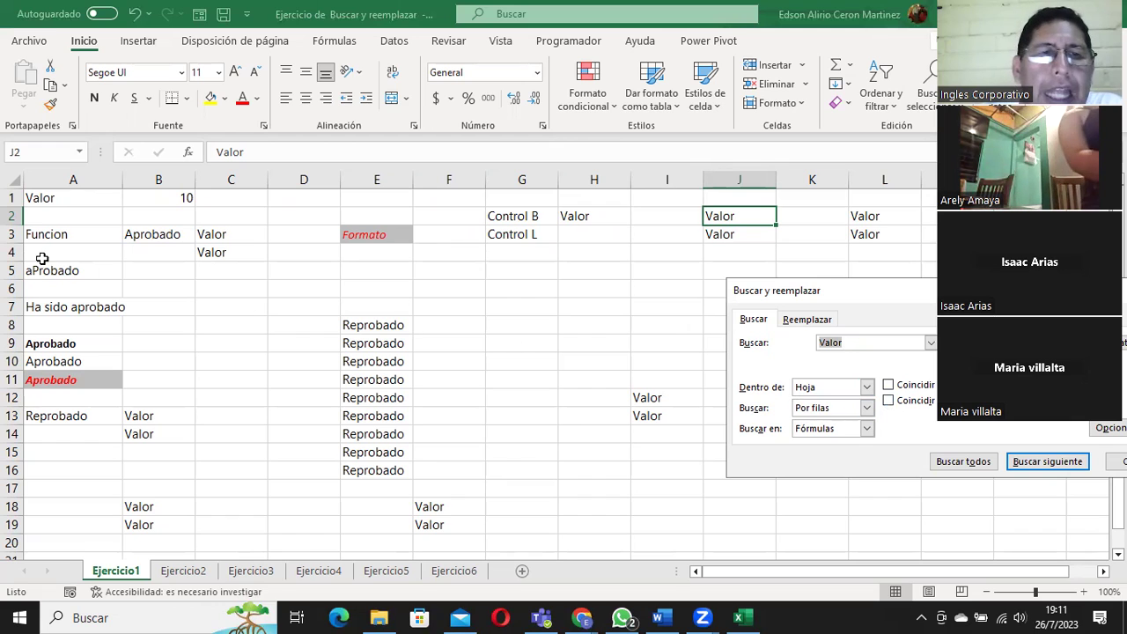
click(766, 212)
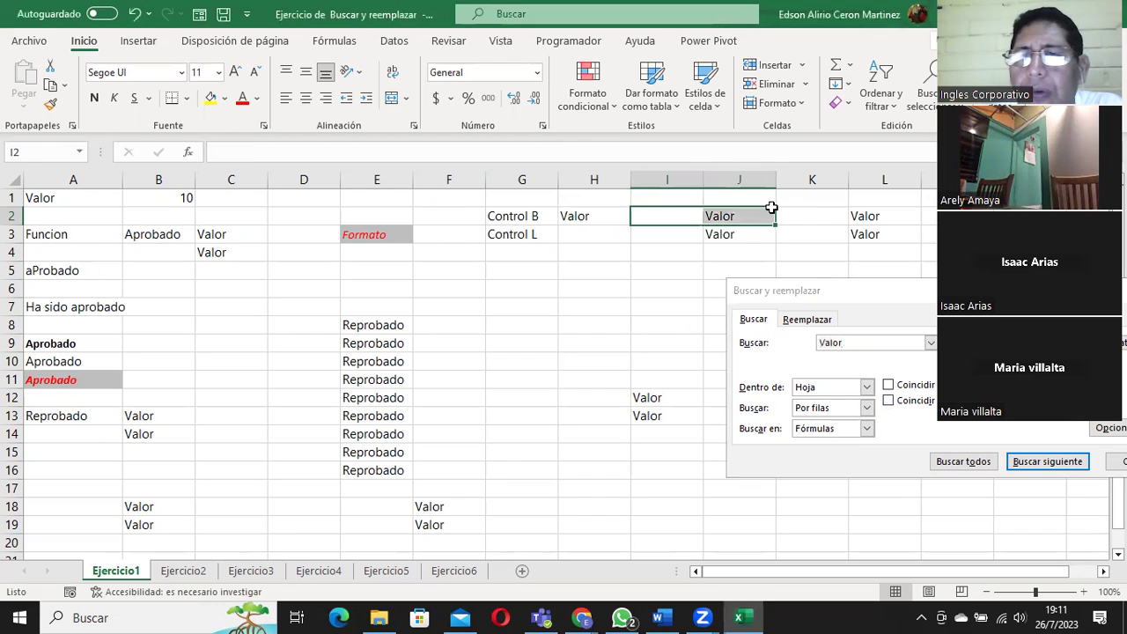
click(876, 209)
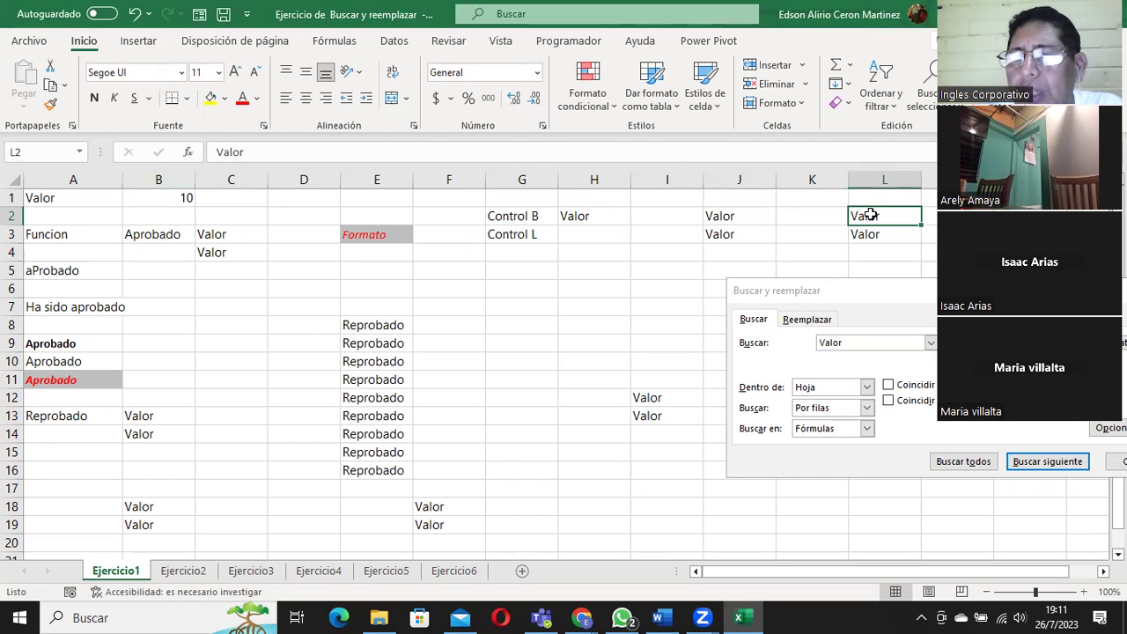
click(1039, 464)
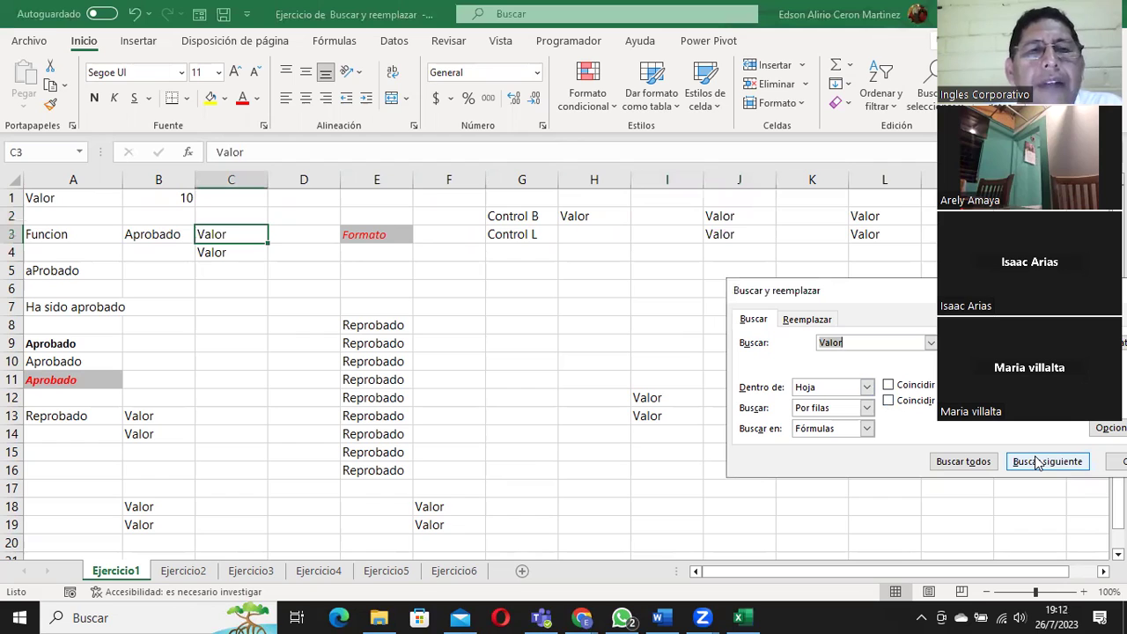
click(1039, 464)
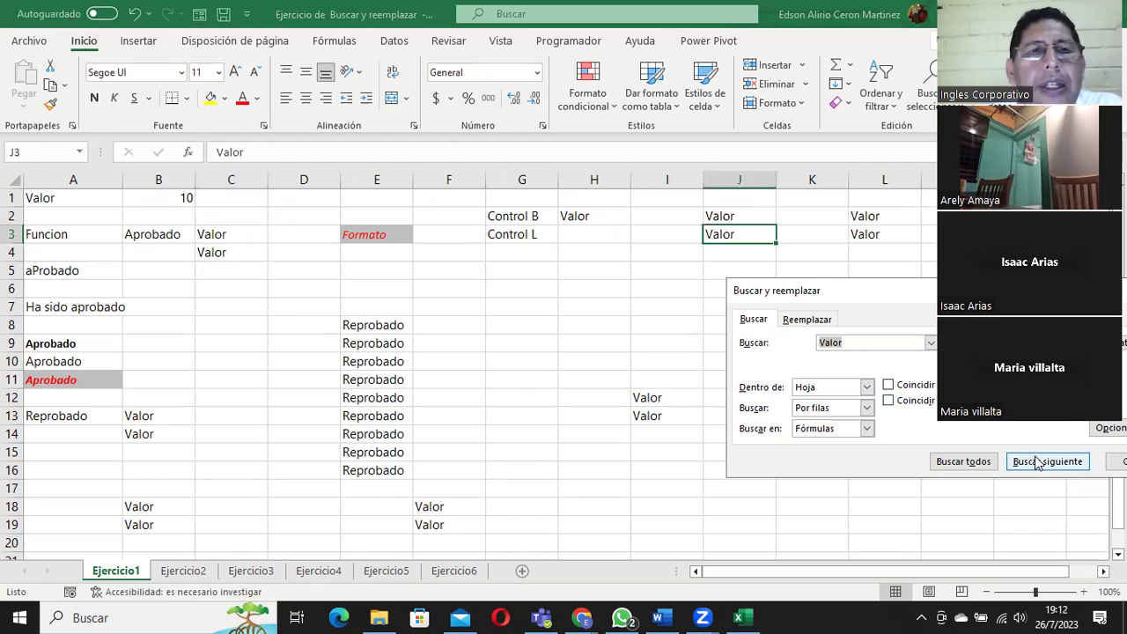
click(1039, 464)
click(1039, 464)
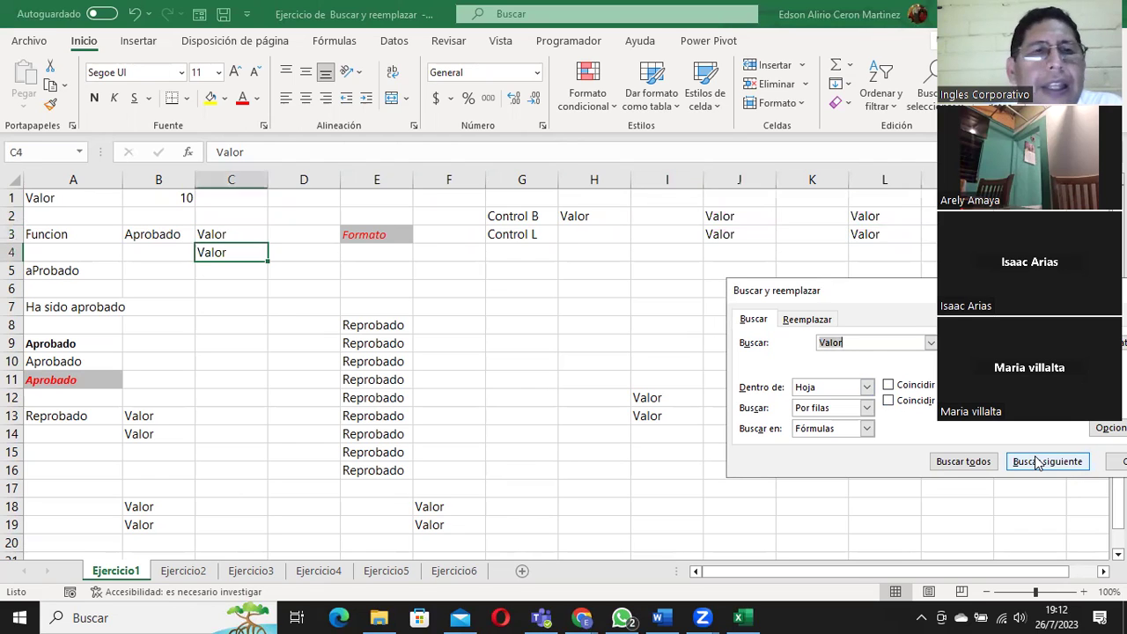
click(1039, 464)
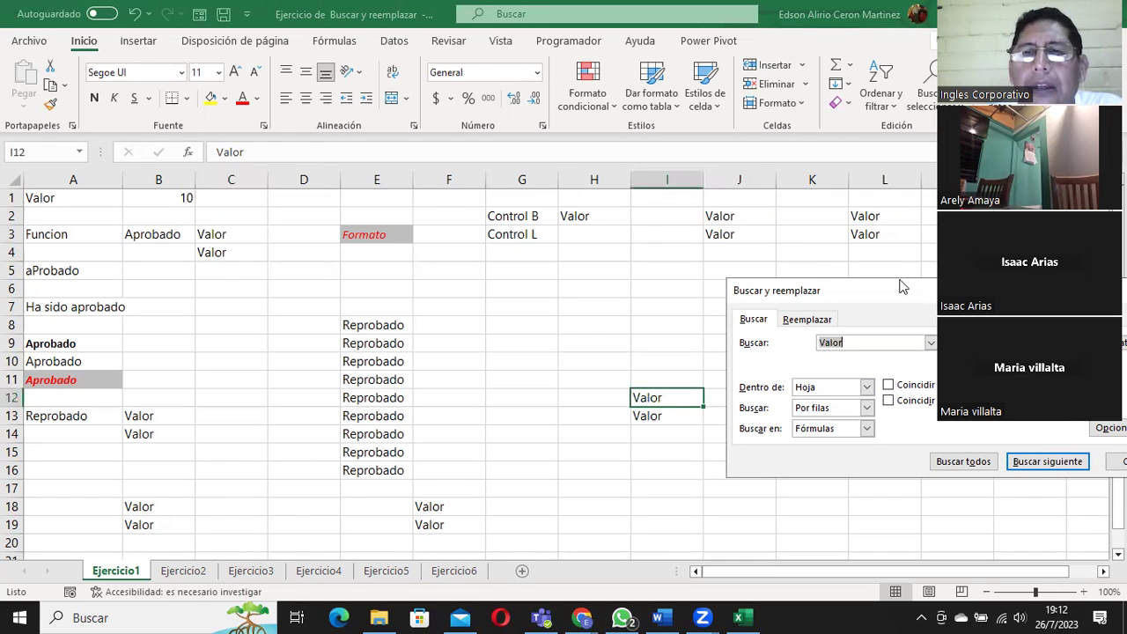
Continue through the Valor matches from B13 to B18, F18, B19 and F19, then close the search.
drag(902, 288, 437, 104)
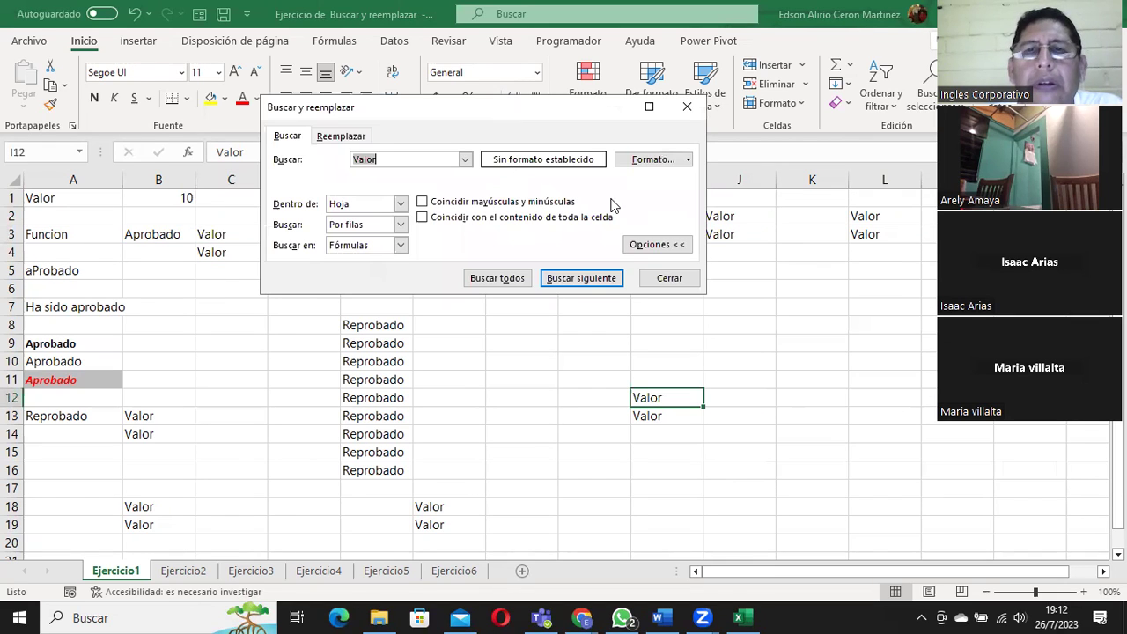
click(595, 285)
click(595, 284)
click(595, 284)
click(595, 285)
click(595, 285)
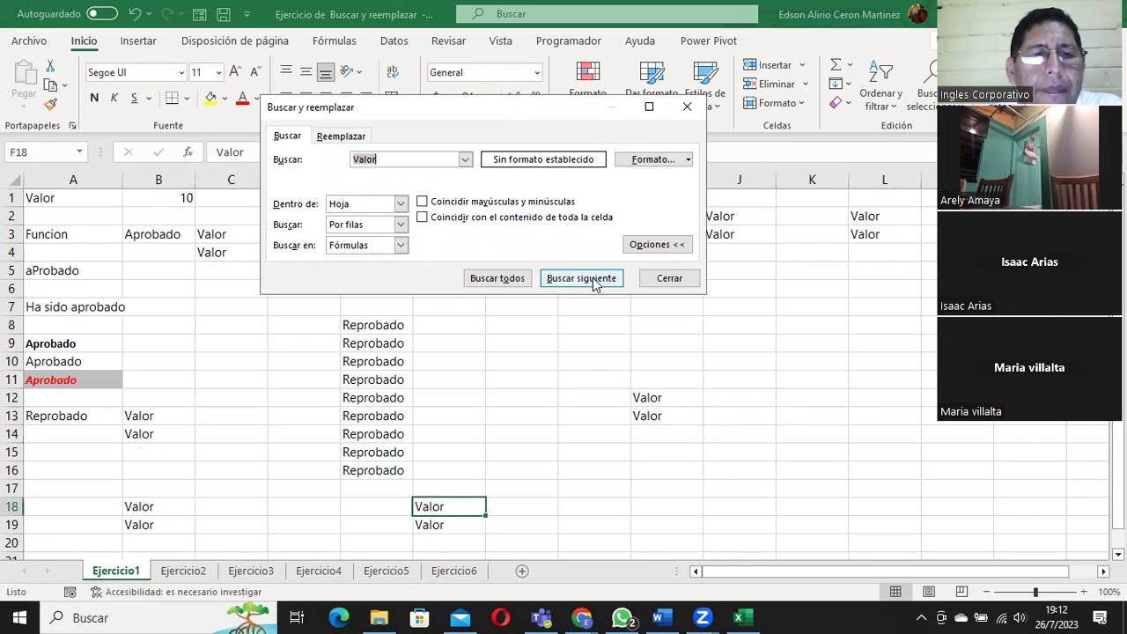
click(595, 285)
click(595, 284)
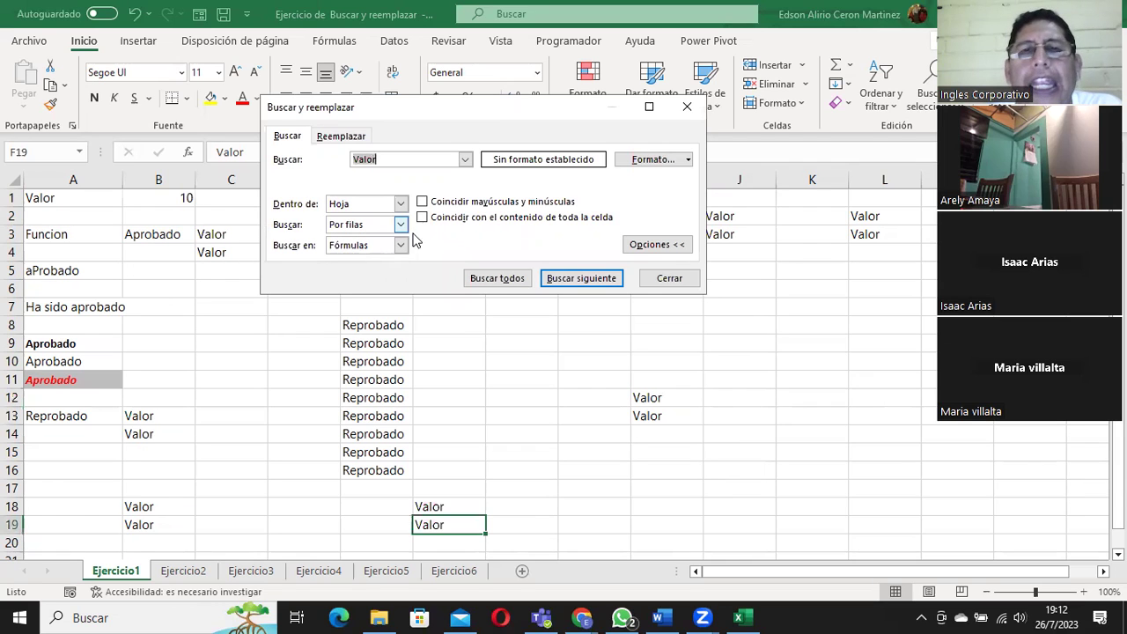
click(673, 280)
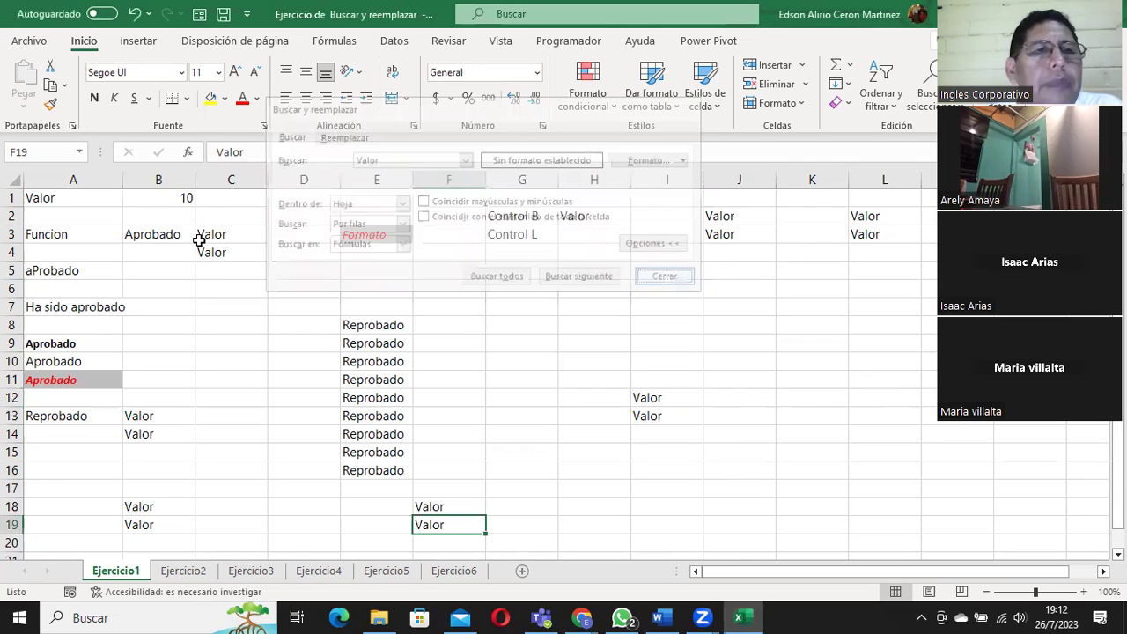
From cell A1, reopen Buscar y reemplazar with Ctrl+B and set Buscar to Por columnas.
click(72, 199)
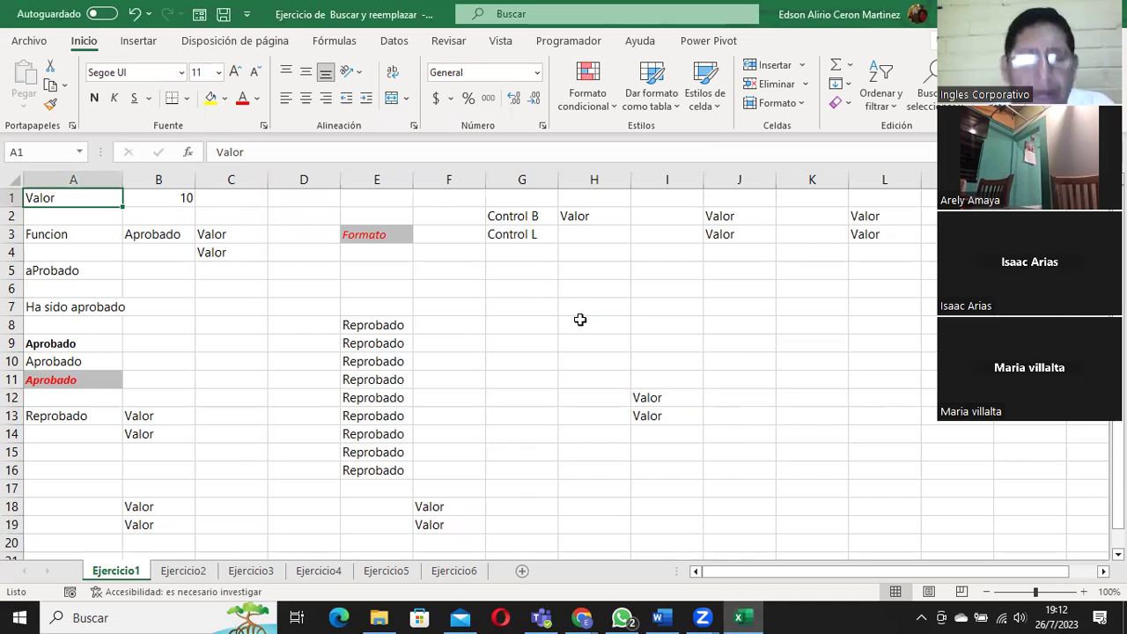
key(ctrl+b)
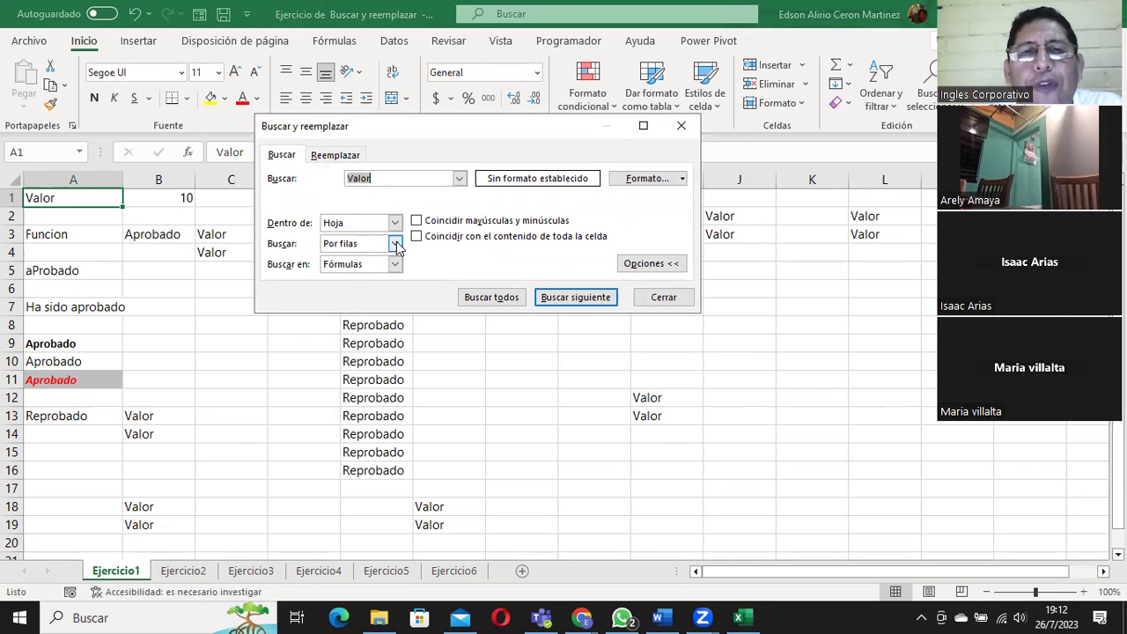
click(396, 245)
click(379, 268)
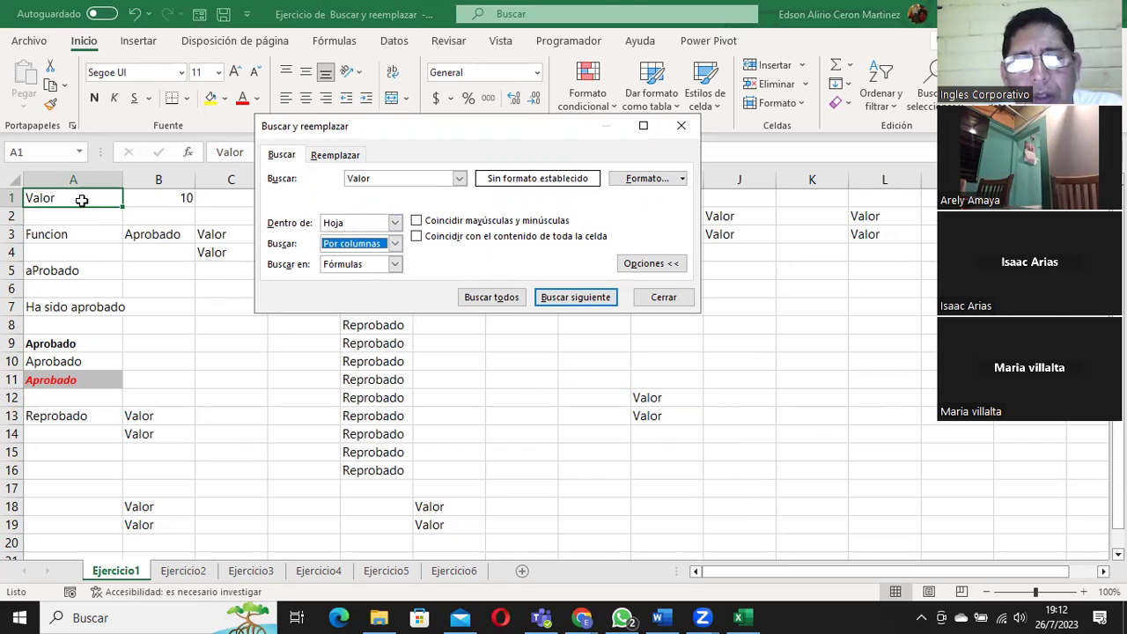
Step column by column through the Valor matches B13, B14, B18, B19, C3, C4, F18 and F19.
click(586, 299)
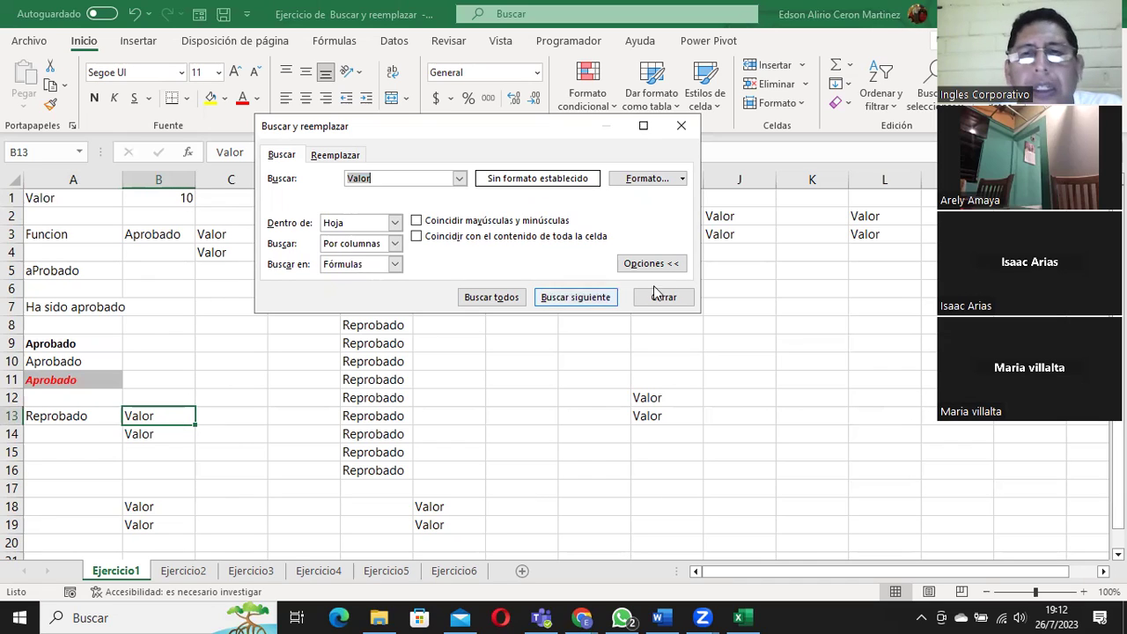
click(588, 300)
click(588, 299)
click(589, 299)
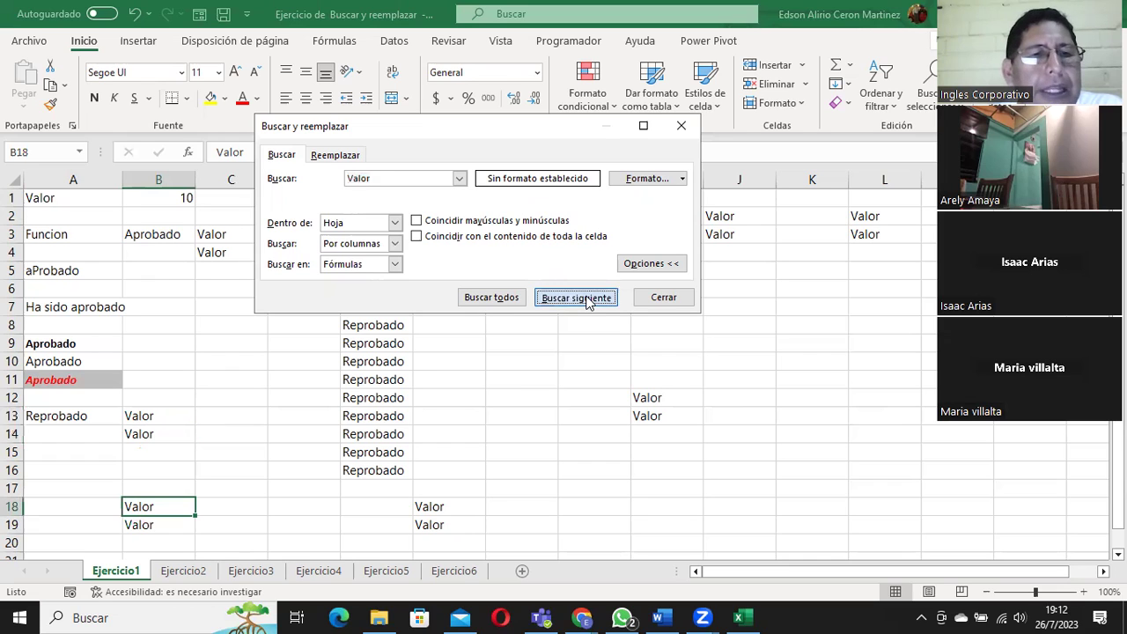
mouse_move(516, 128)
mouse_down()
mouse_move(572, 298)
mouse_move(775, 155)
mouse_up()
click(859, 324)
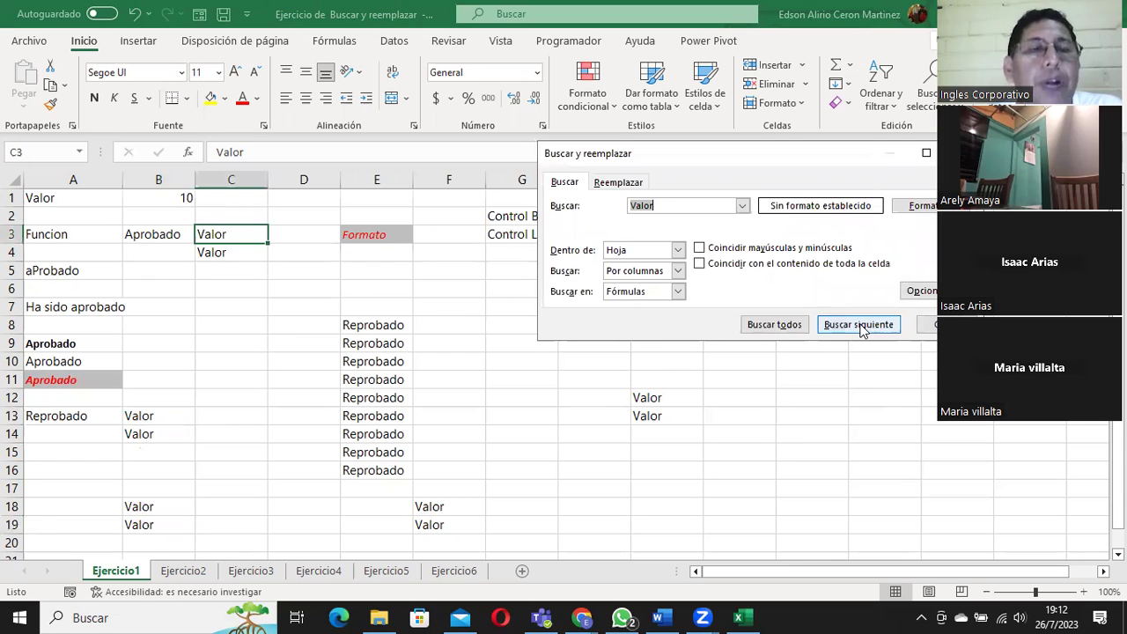
click(859, 325)
click(860, 325)
click(859, 325)
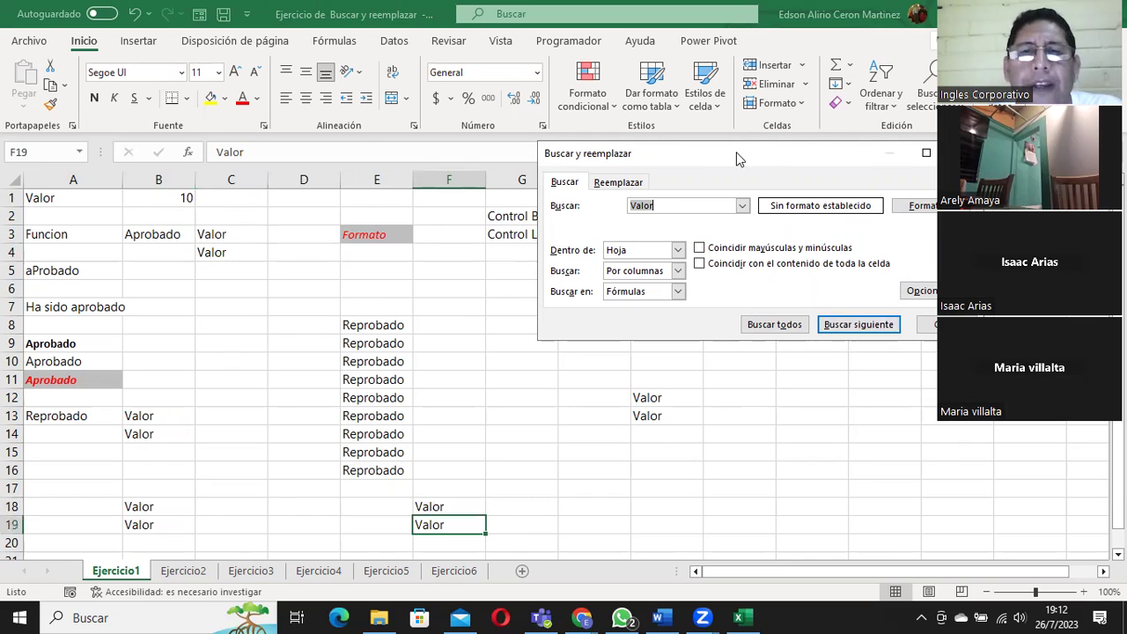
Continue through the Valor matches H2, I12, I13, J2, J3, L2 and L3.
drag(740, 158, 176, 172)
click(297, 338)
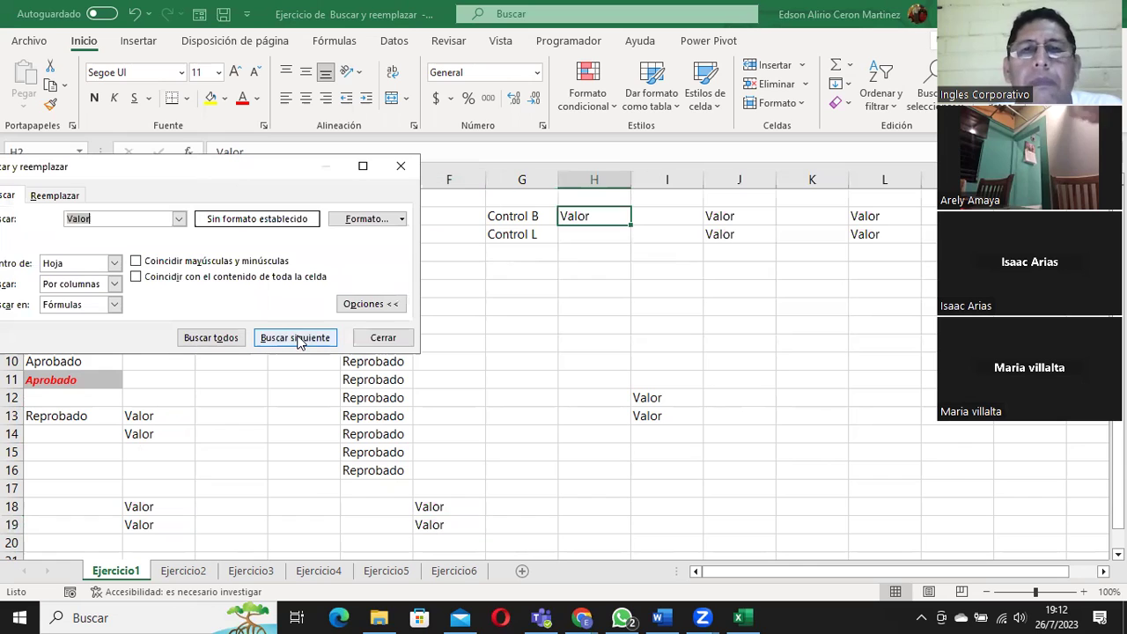
click(298, 338)
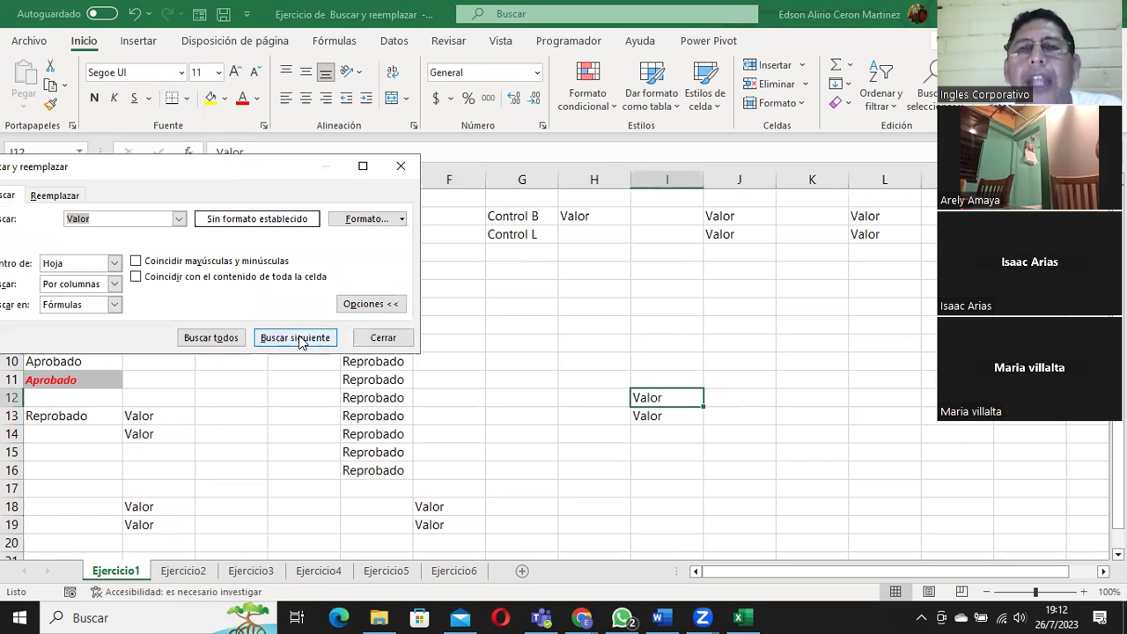
click(297, 338)
click(297, 338)
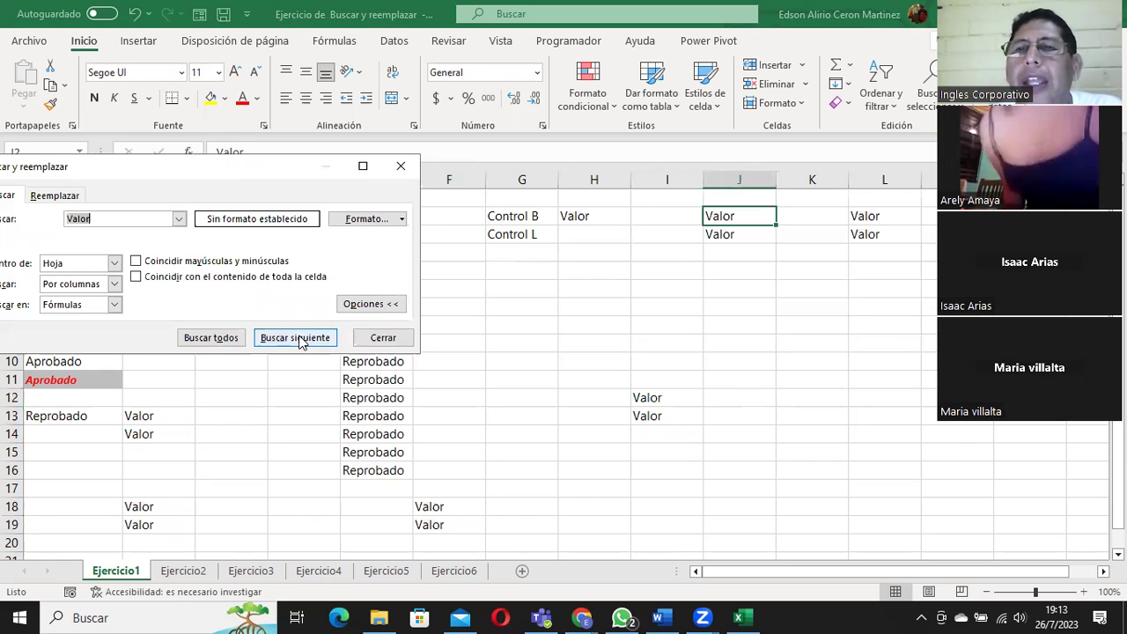
click(297, 338)
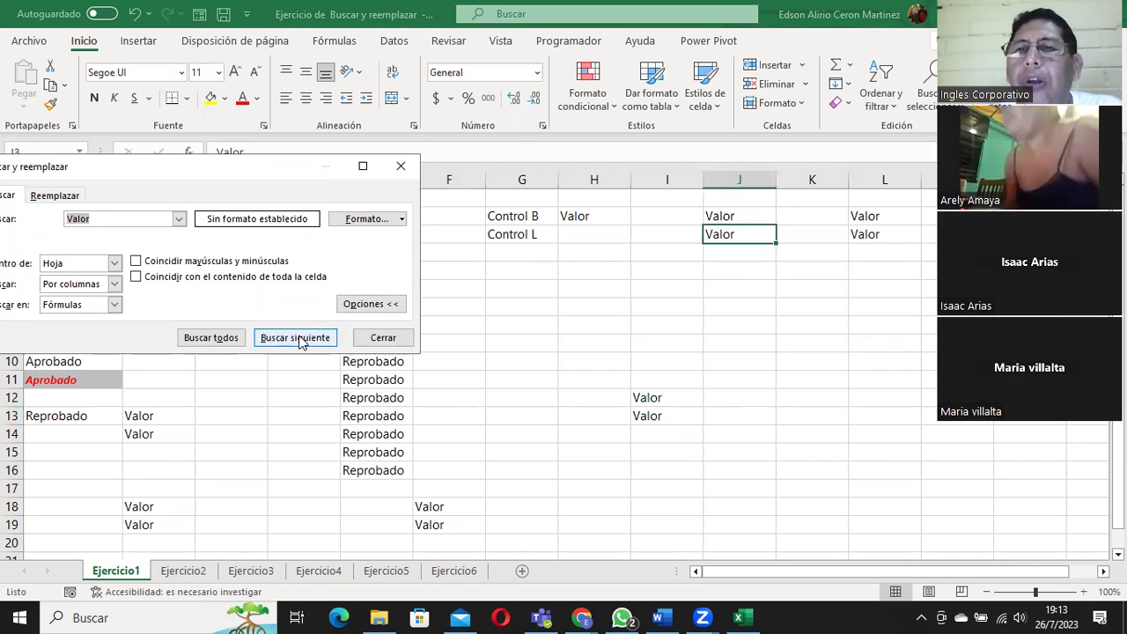
click(297, 339)
click(297, 338)
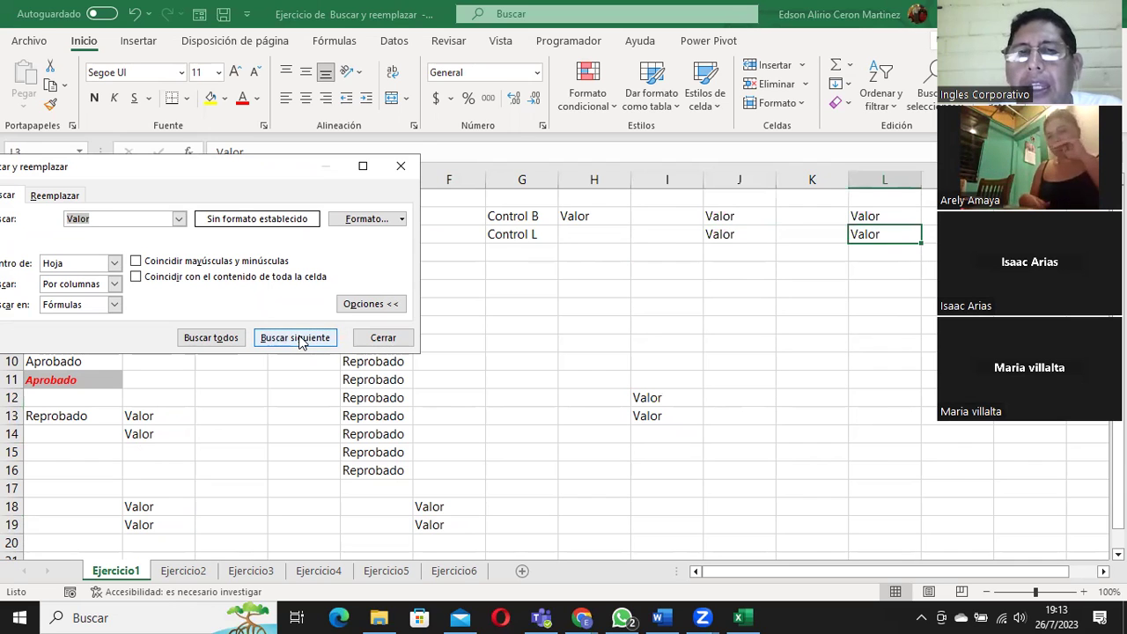
drag(254, 172, 635, 103)
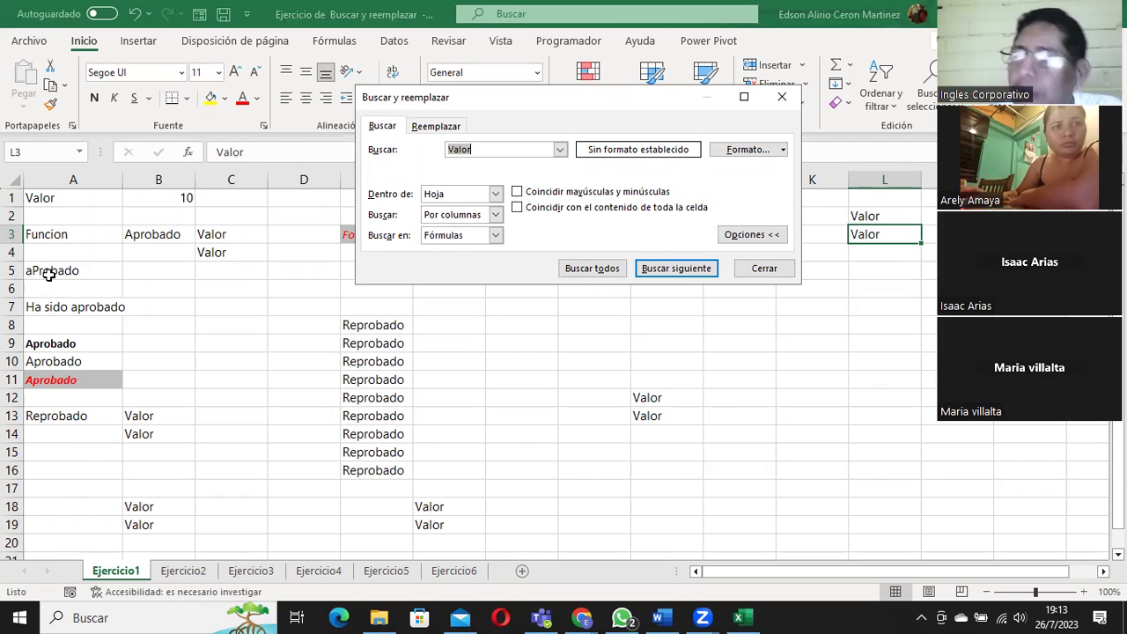
drag(50, 201, 62, 558)
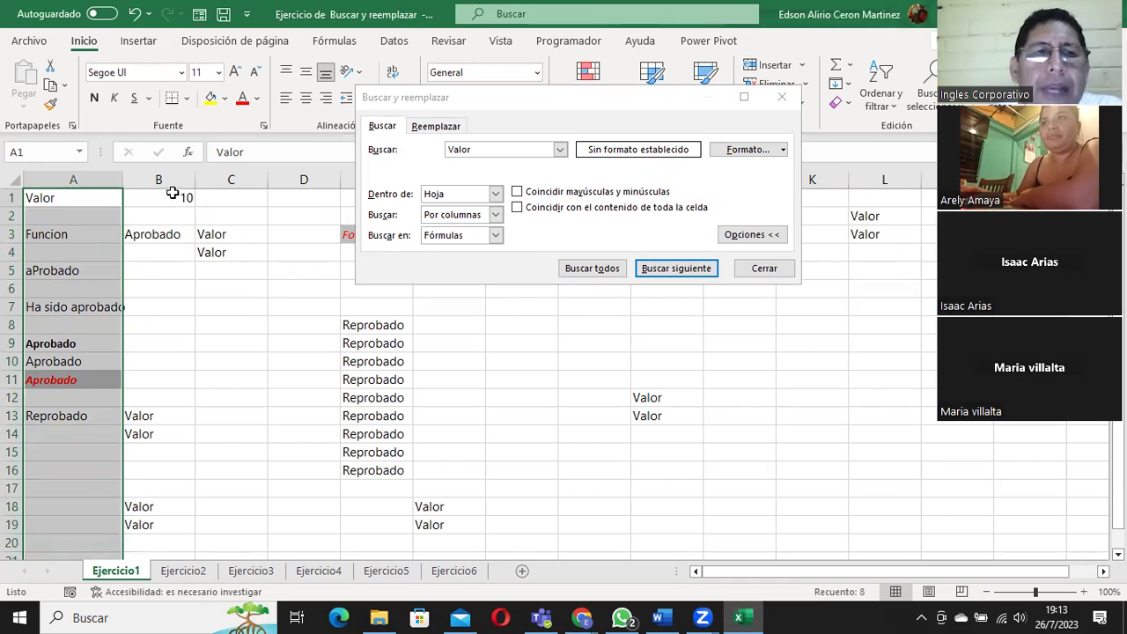
click(496, 149)
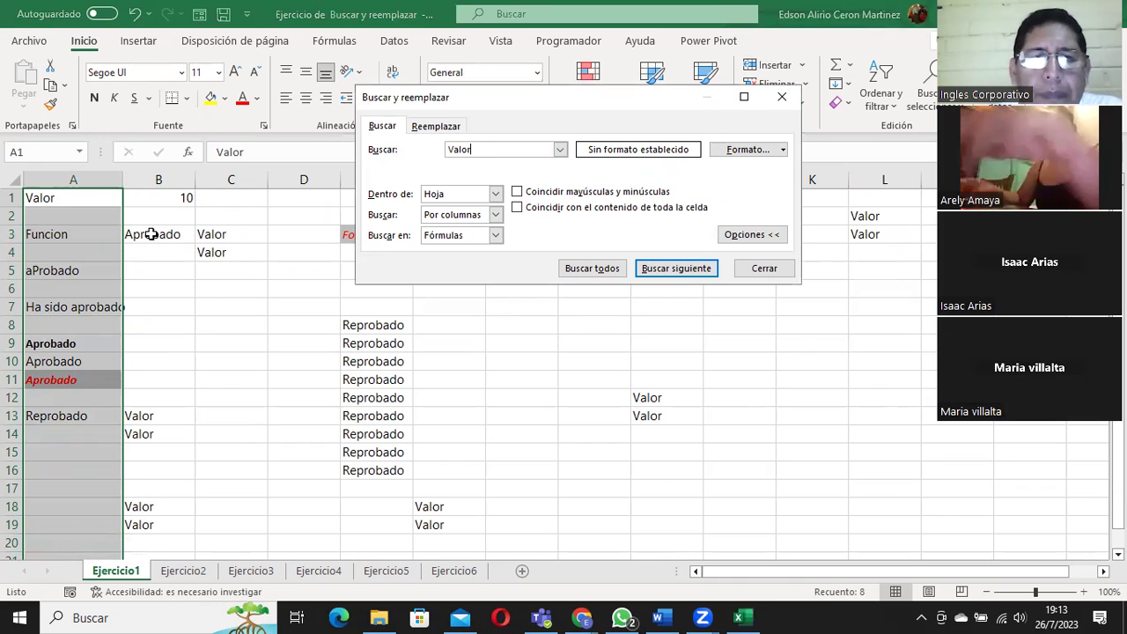
drag(151, 197, 159, 529)
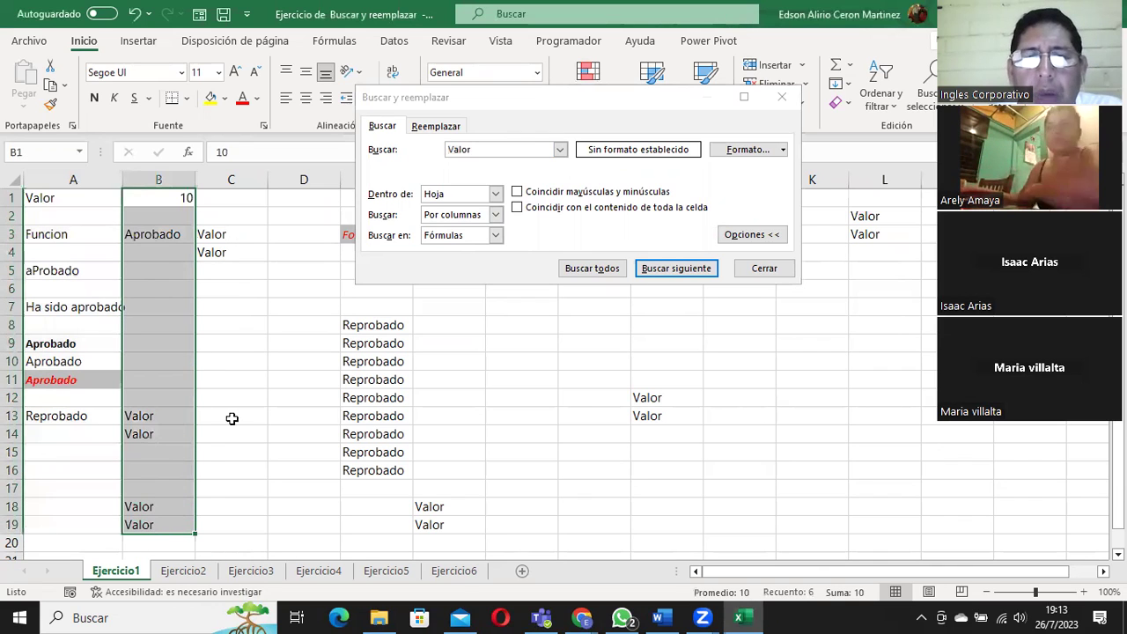
drag(230, 198, 231, 525)
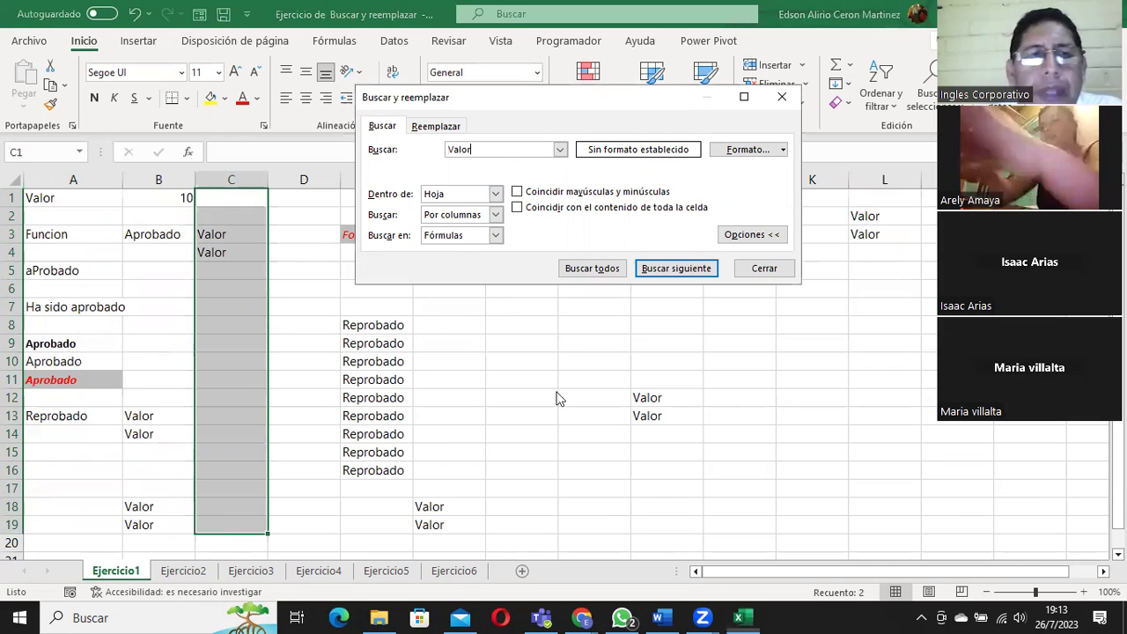
drag(65, 196, 850, 194)
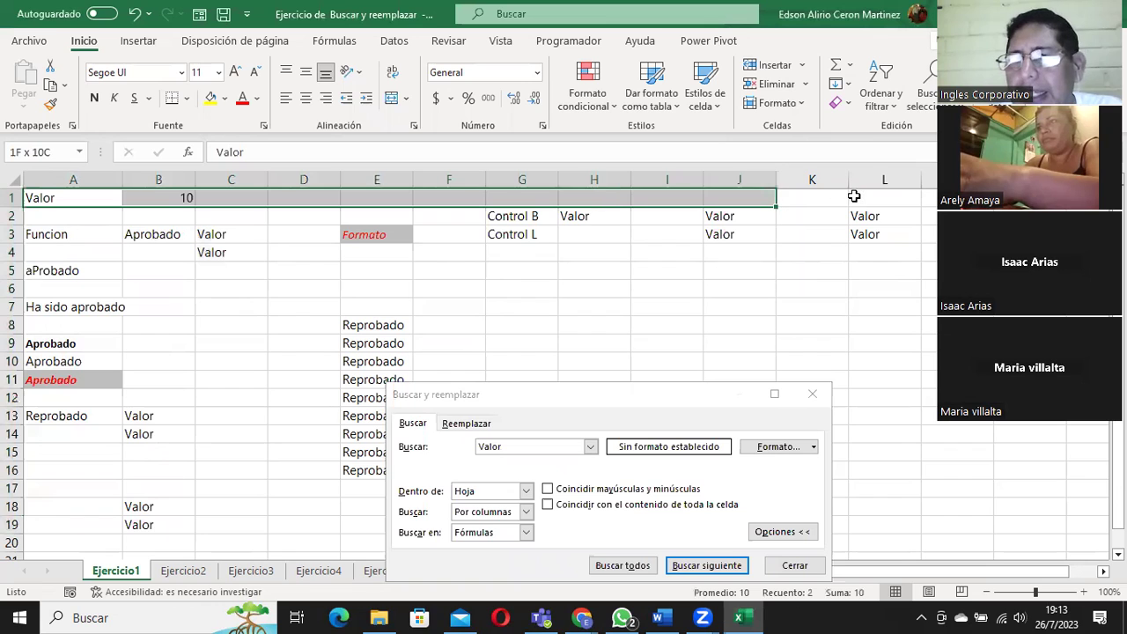
drag(29, 222, 614, 214)
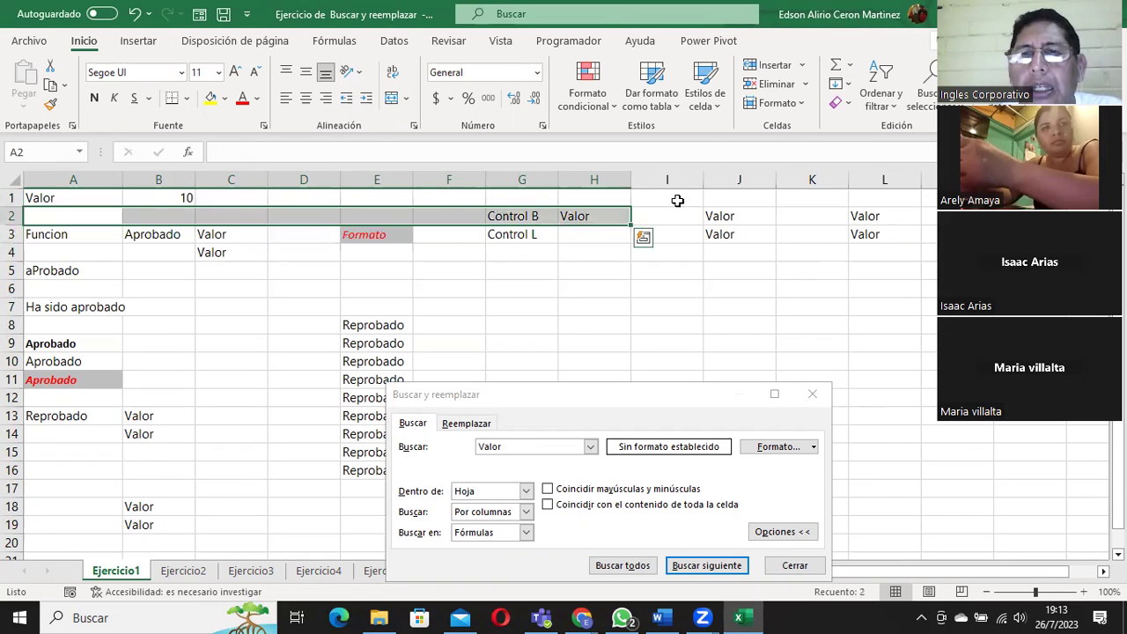
key(Return)
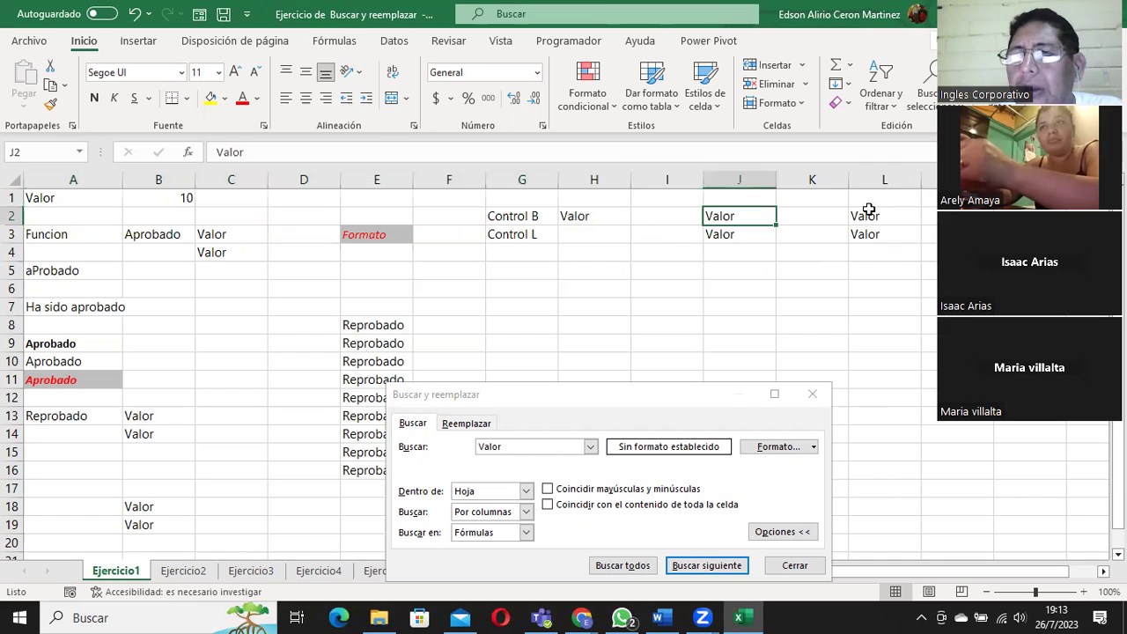
click(870, 217)
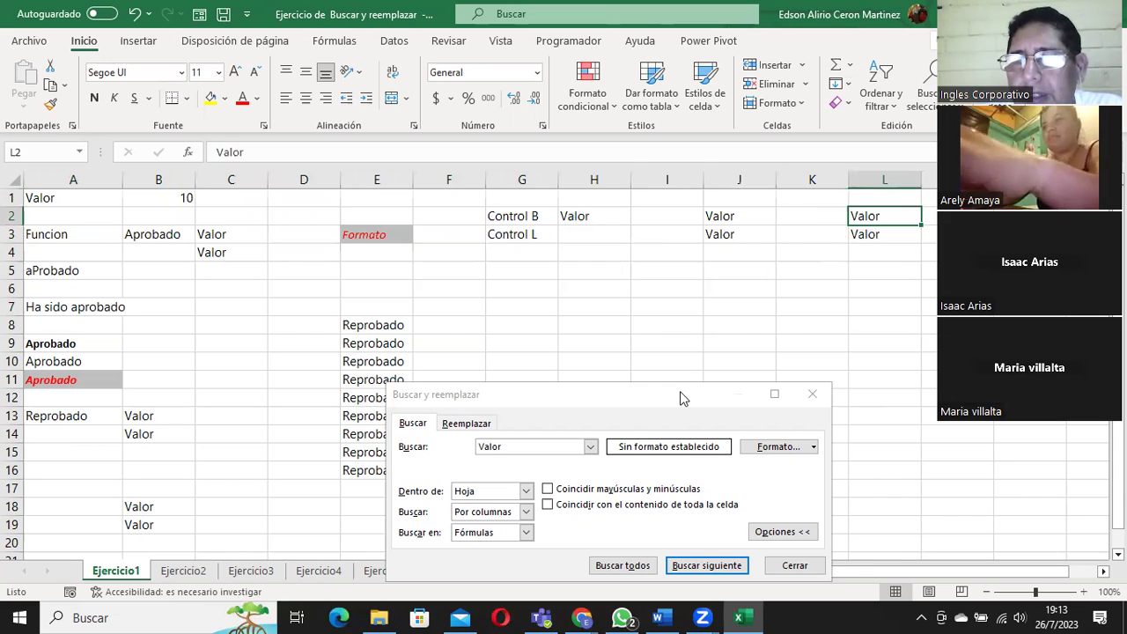
drag(679, 393, 642, 196)
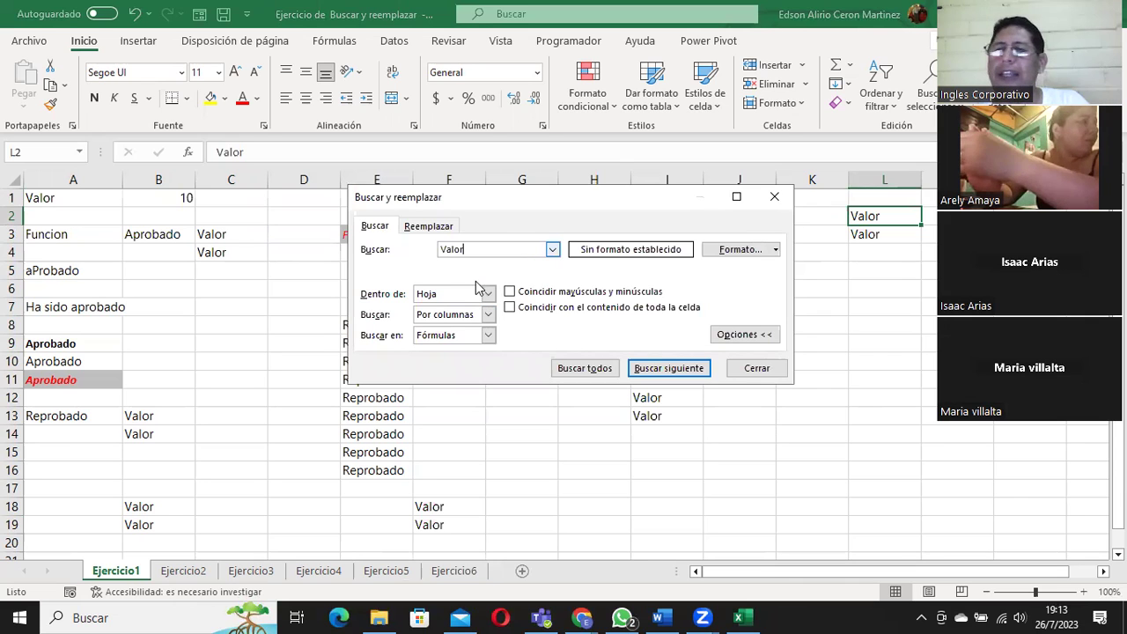
Set the search order back to Por filas.
click(432, 316)
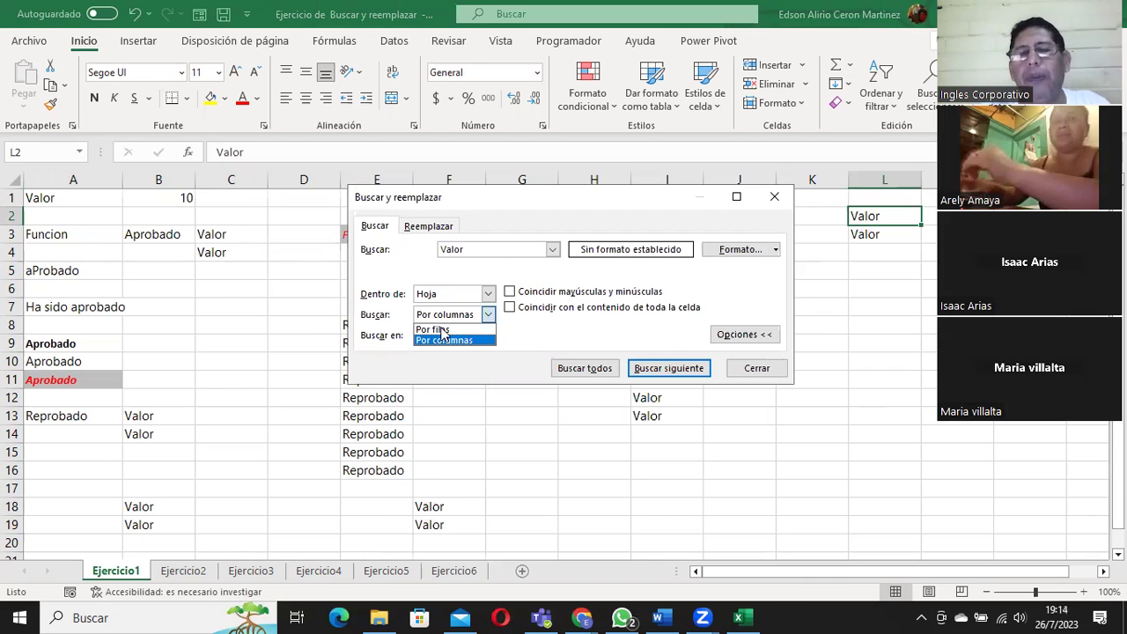
click(443, 330)
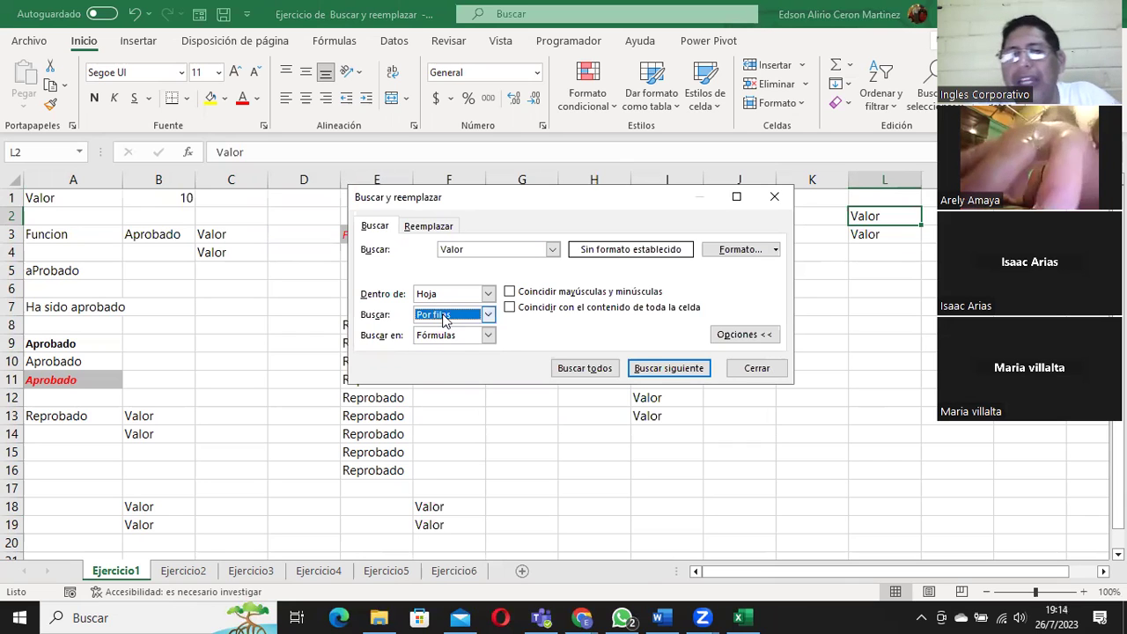
click(443, 319)
click(442, 320)
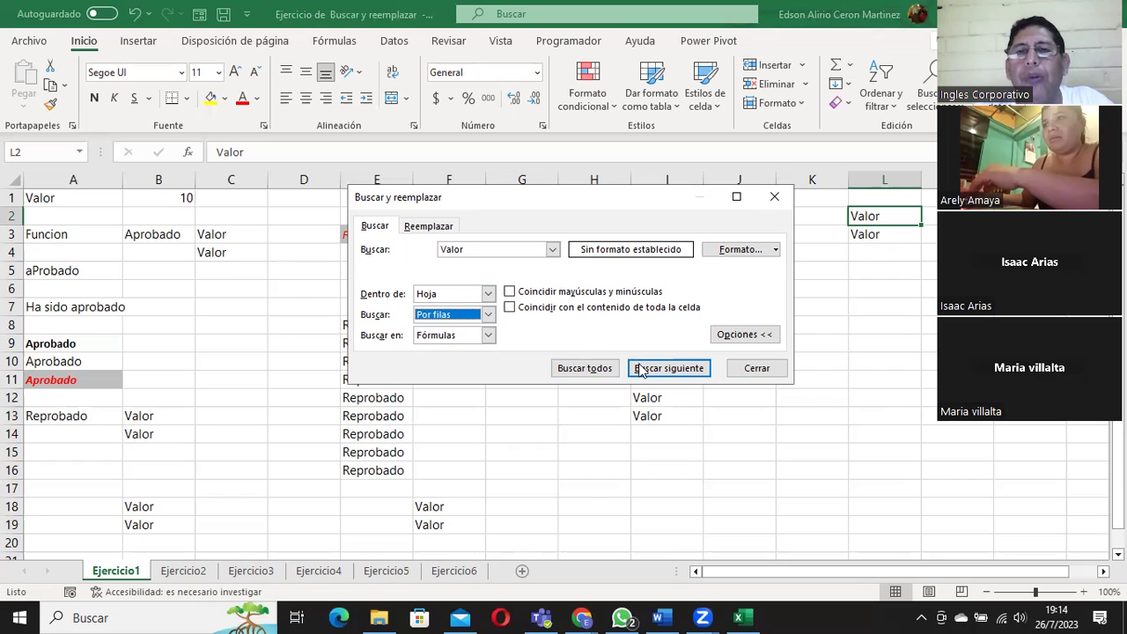
Collapse and re-expand the extra search options several times, leaving them shown.
click(738, 336)
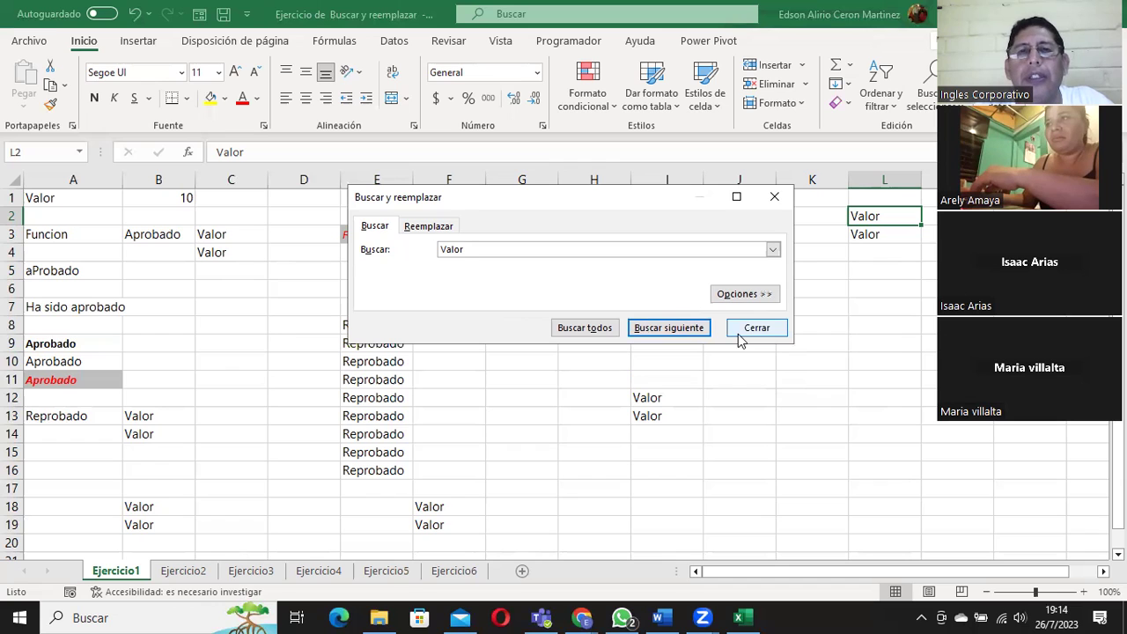
click(742, 294)
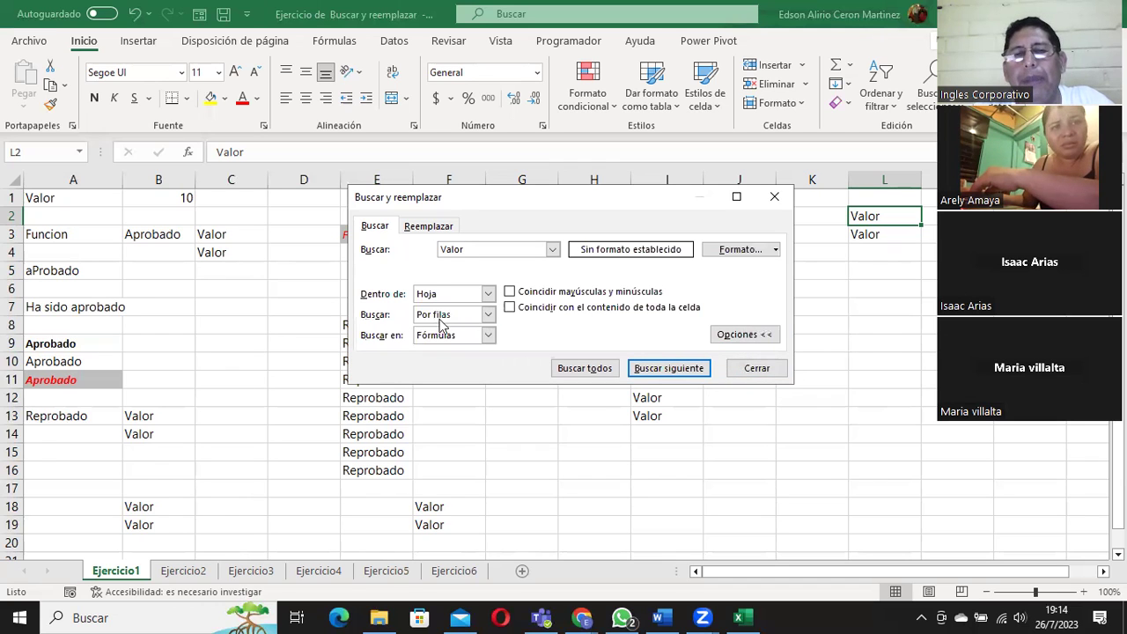
click(749, 335)
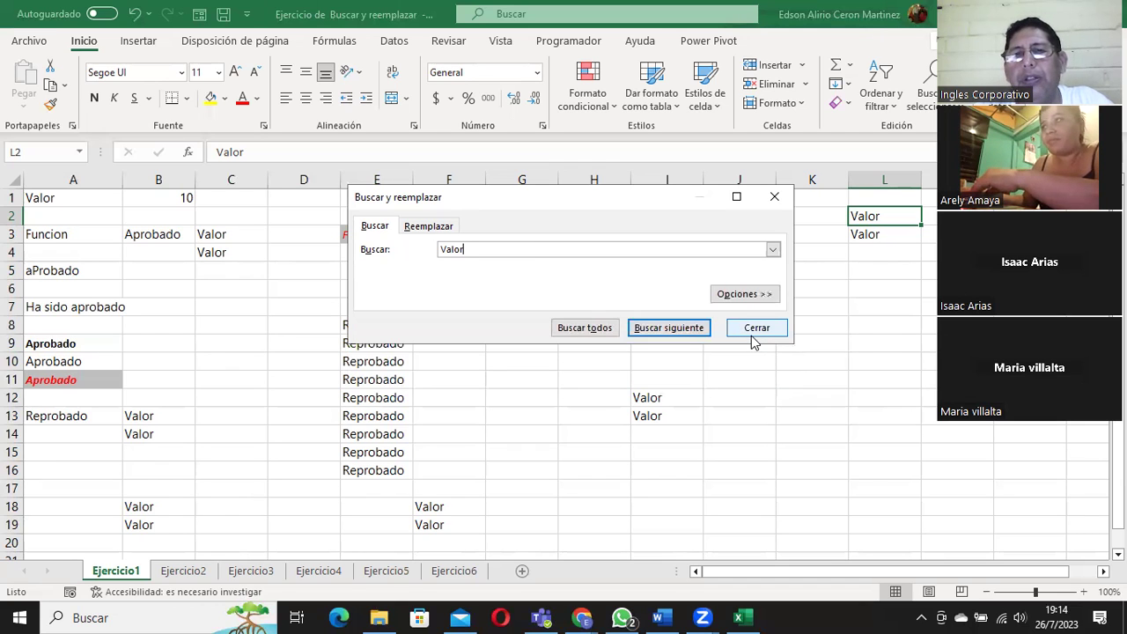
click(722, 294)
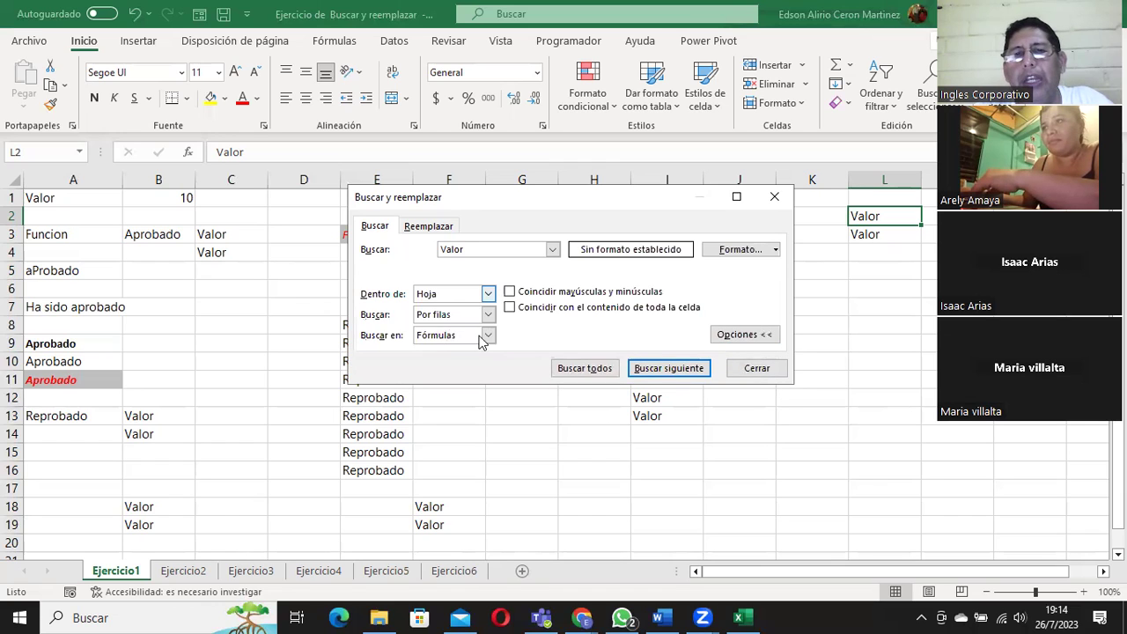
click(742, 336)
click(473, 250)
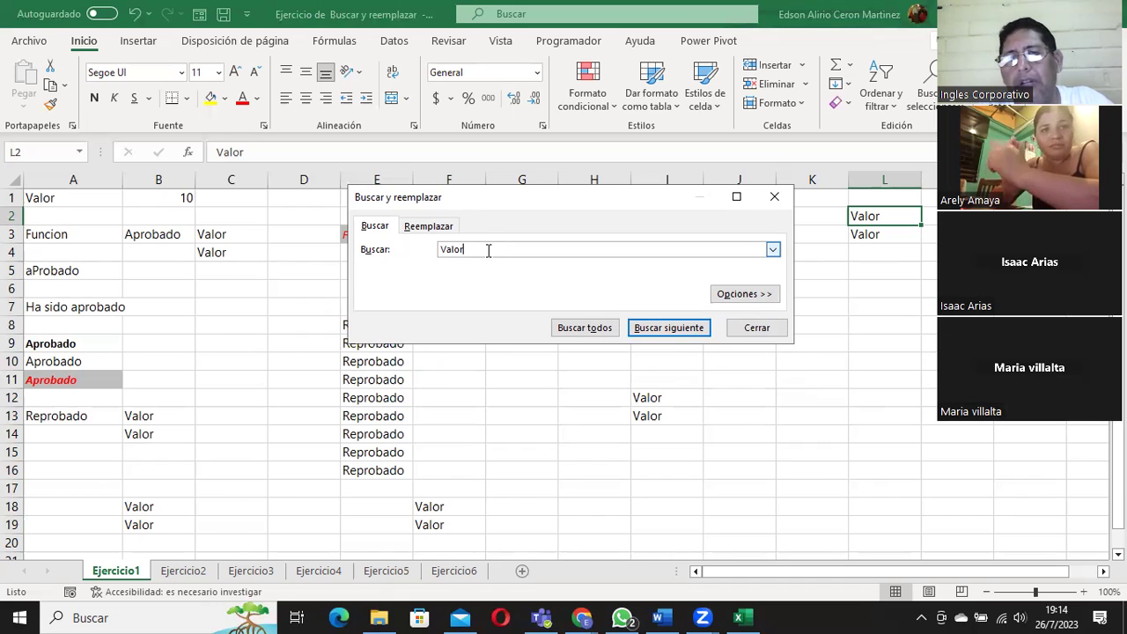
click(744, 294)
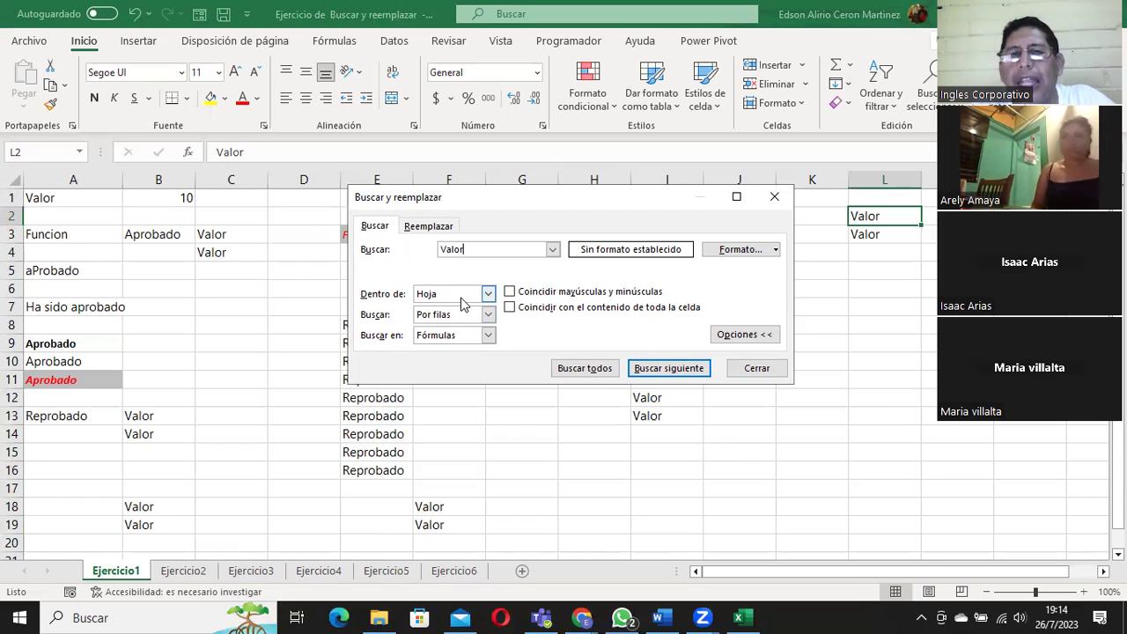
Set Dentro de to Libro and replace the search term Valor with 'aprobado'.
click(458, 300)
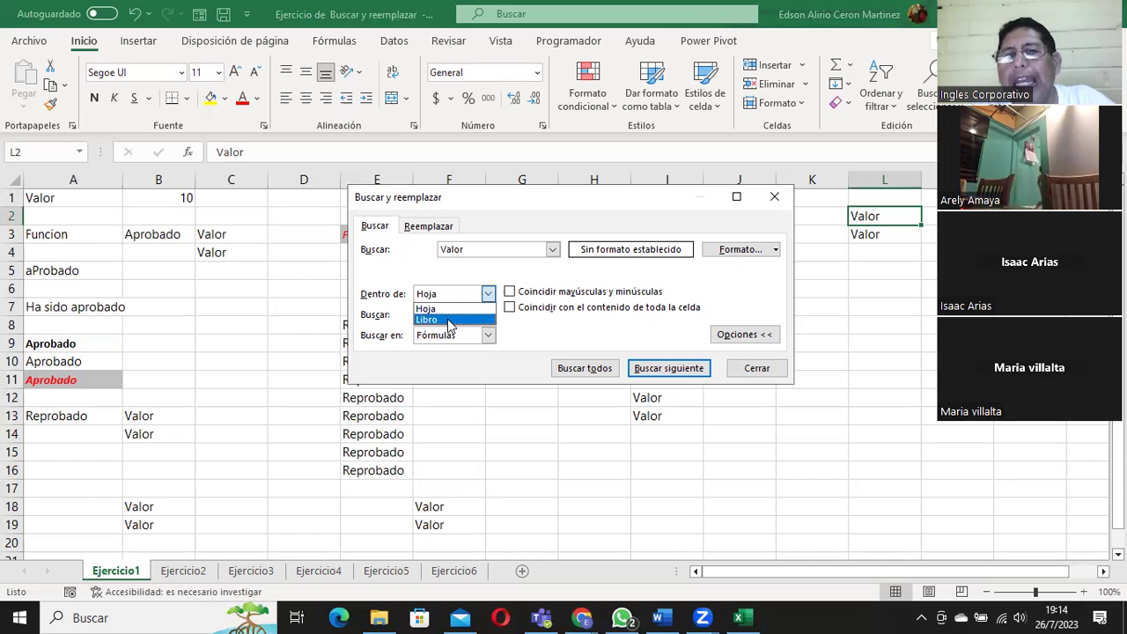
click(450, 320)
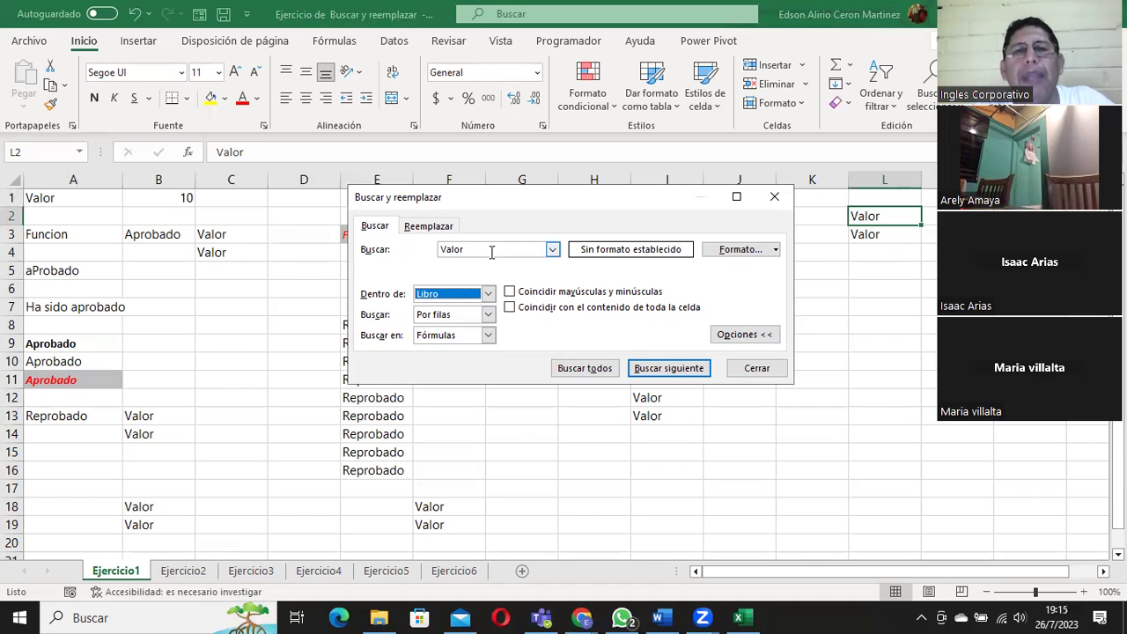
drag(492, 251, 429, 250)
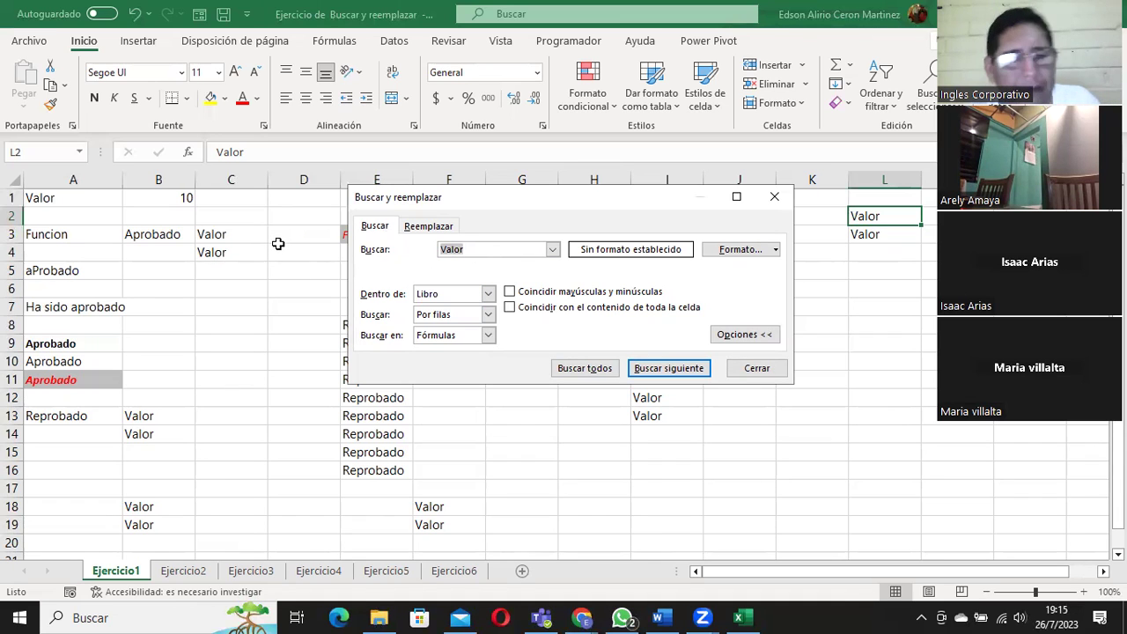
text(aprobado)
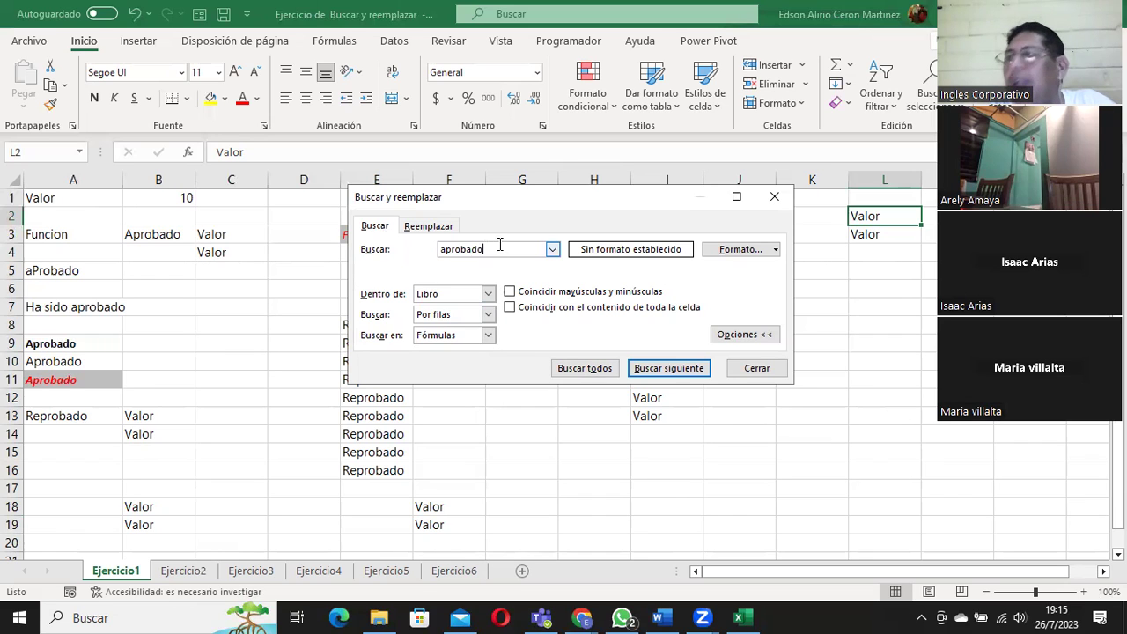
Step through each aprobado match on Ejercicio1 and on to A6 on Ejercicio2.
click(670, 372)
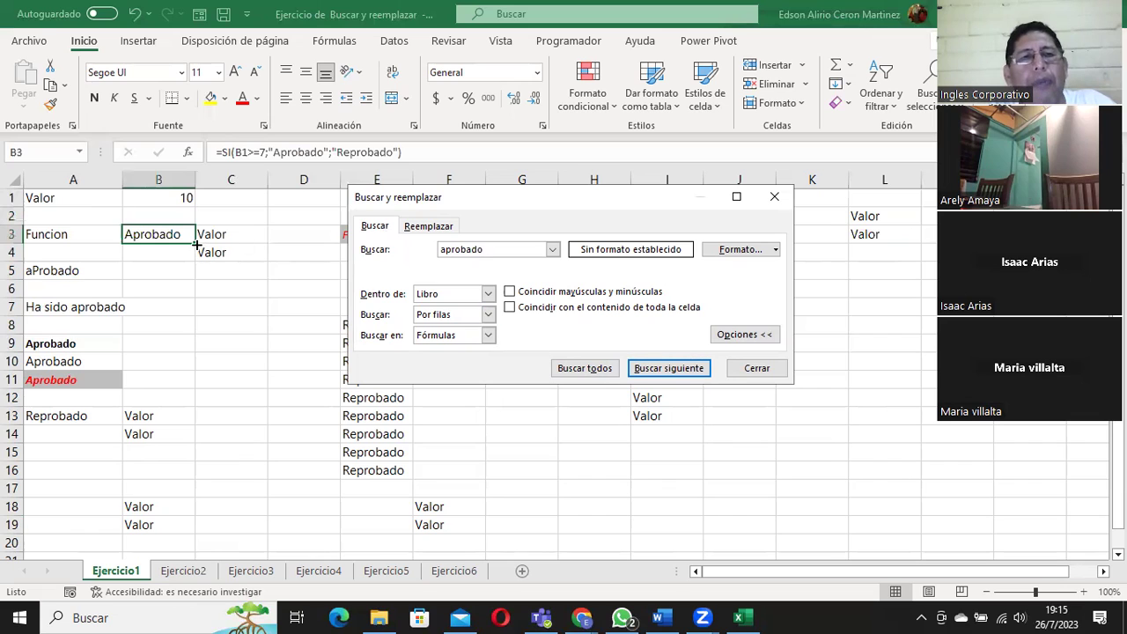
click(666, 373)
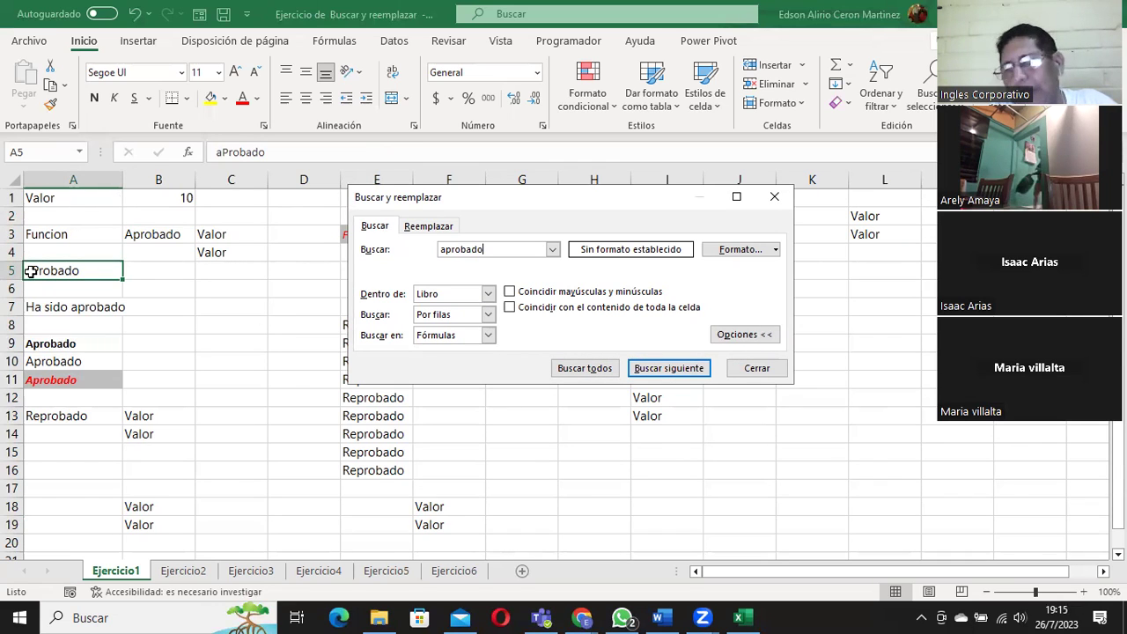
click(675, 372)
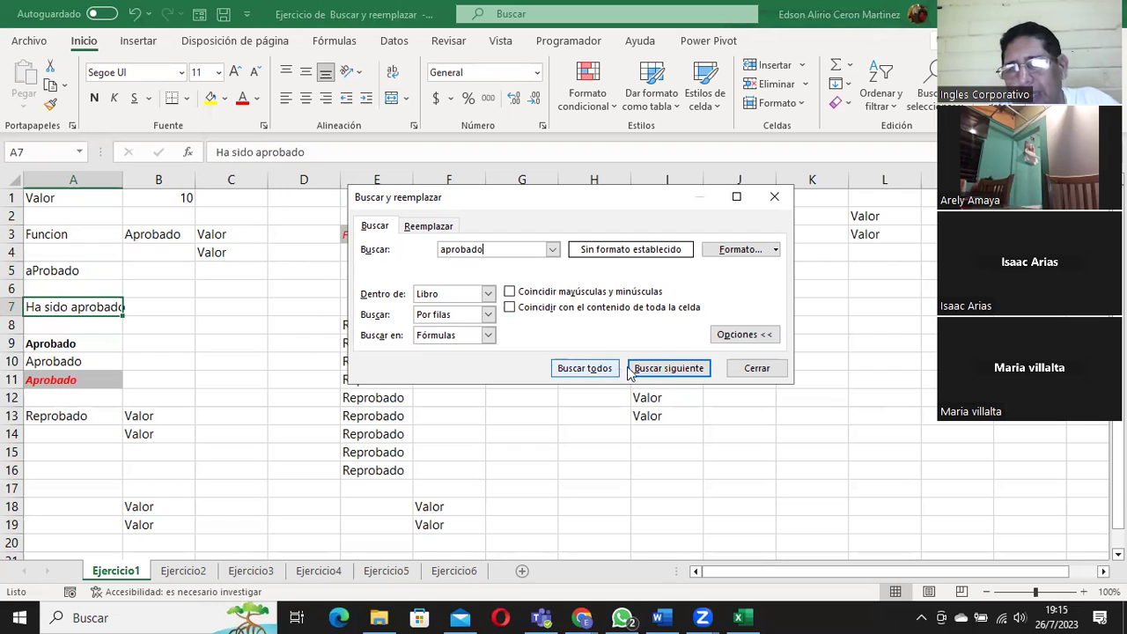
click(673, 369)
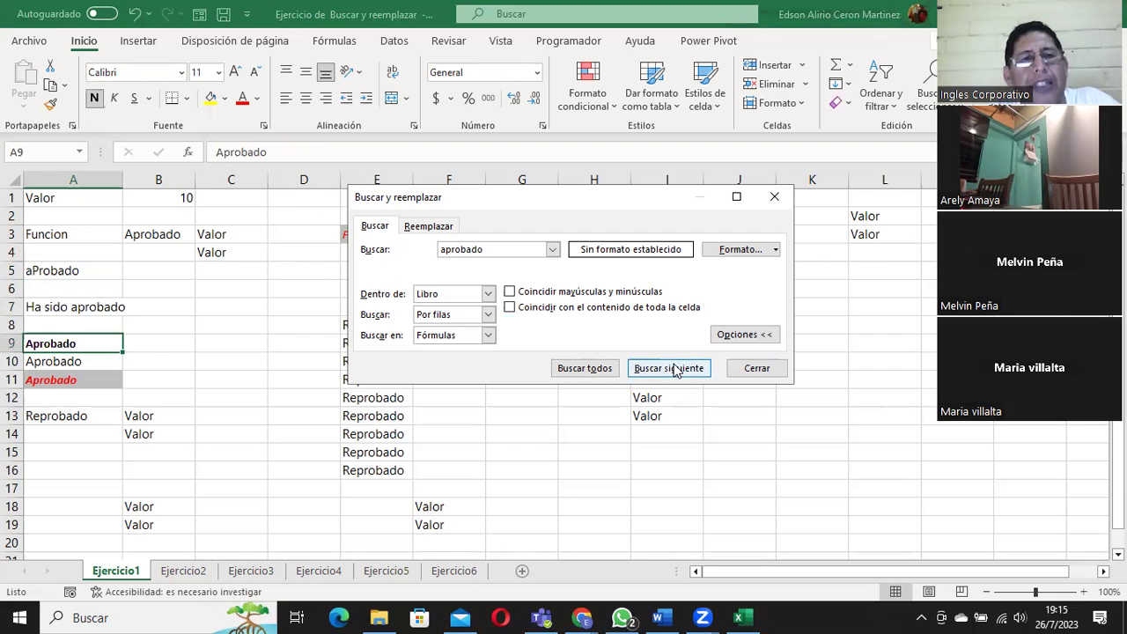
click(675, 369)
click(675, 370)
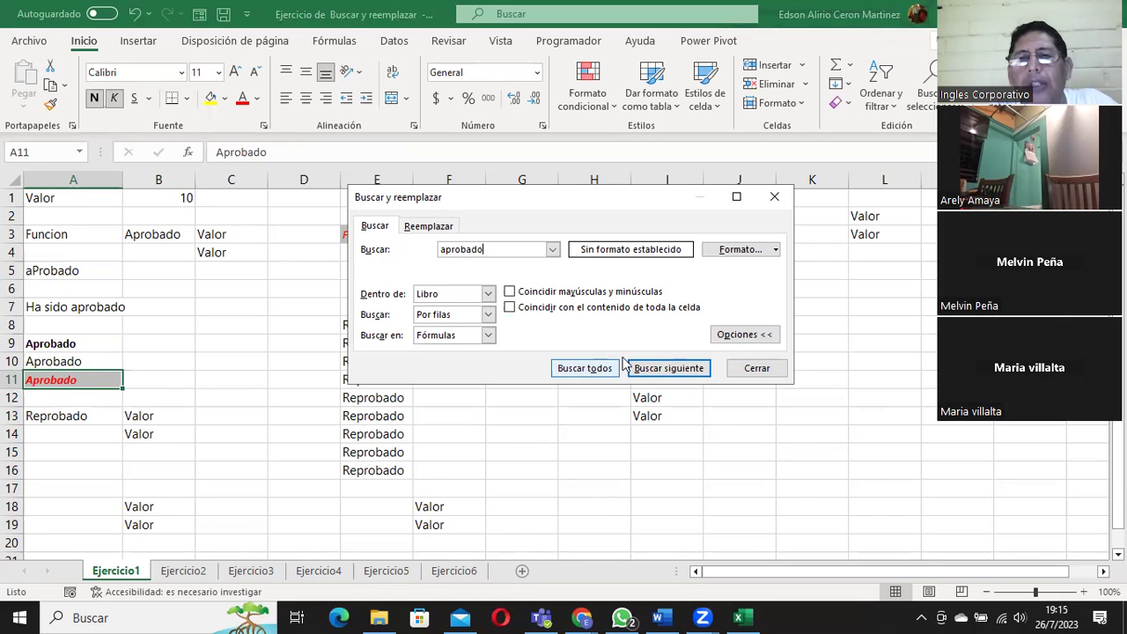
click(670, 374)
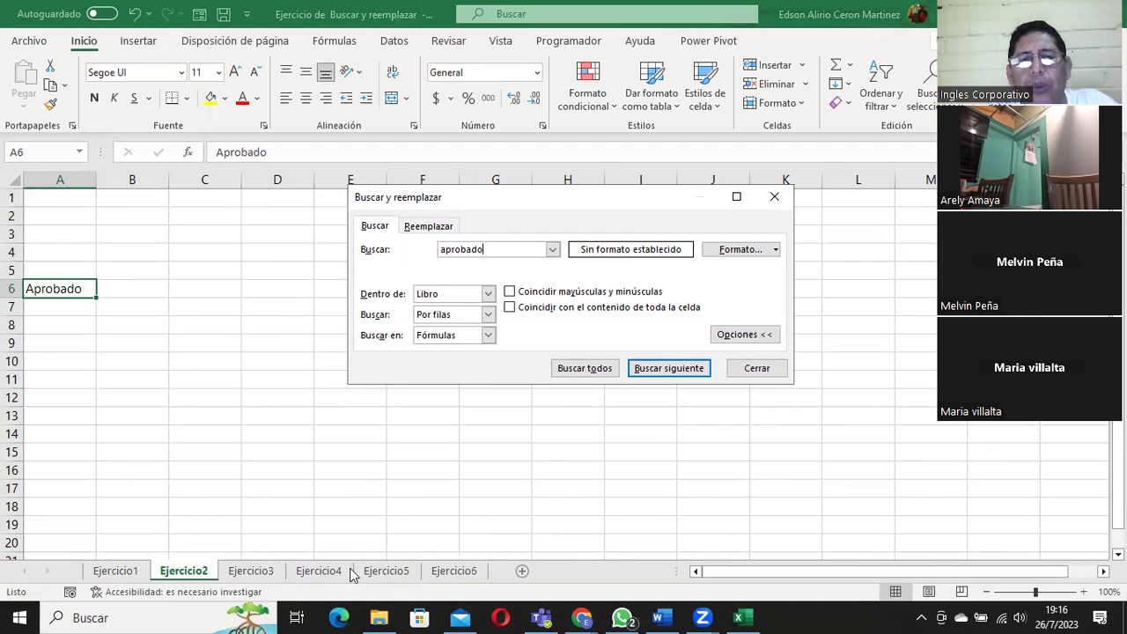
click(658, 369)
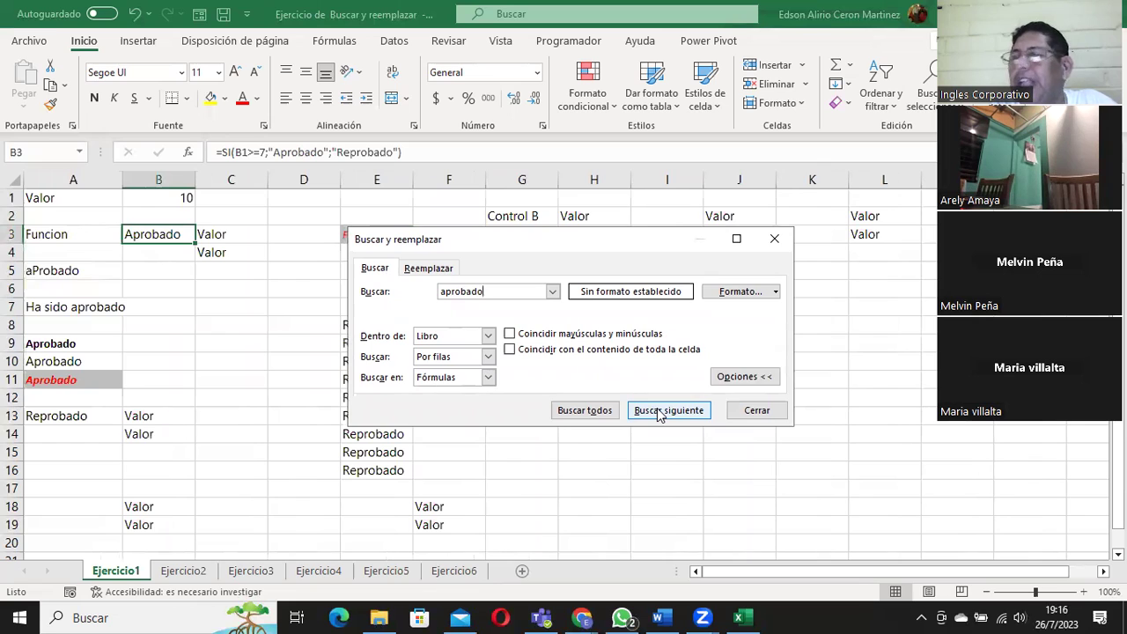
Limit the search back to Hoja, then raise and enlarge the dialog to show its results area.
click(436, 340)
click(431, 350)
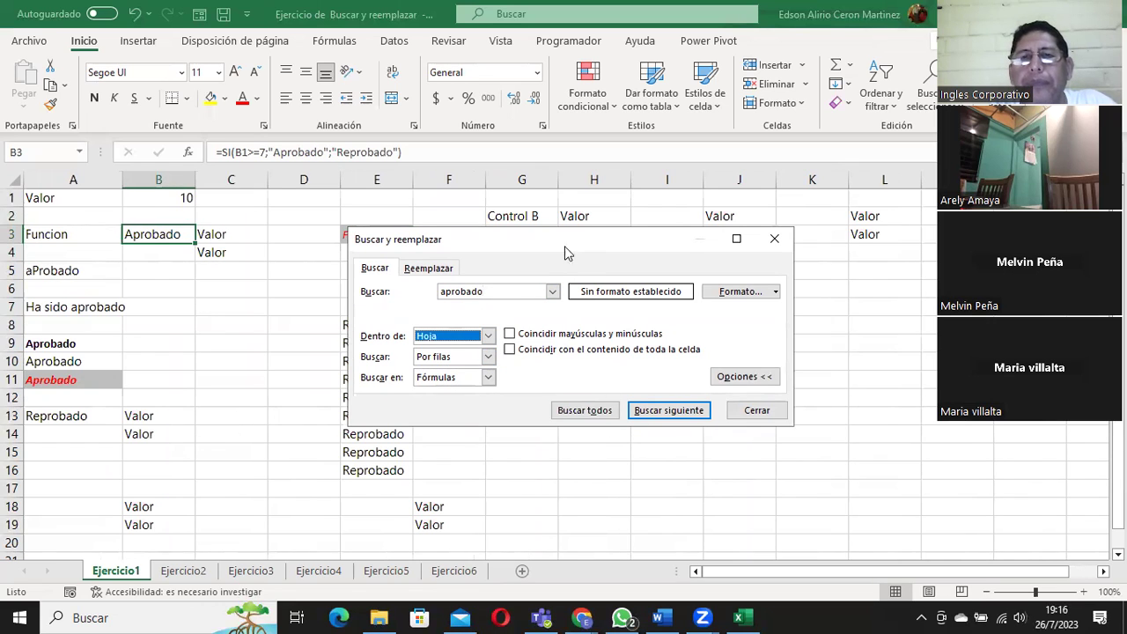
drag(568, 240, 557, 105)
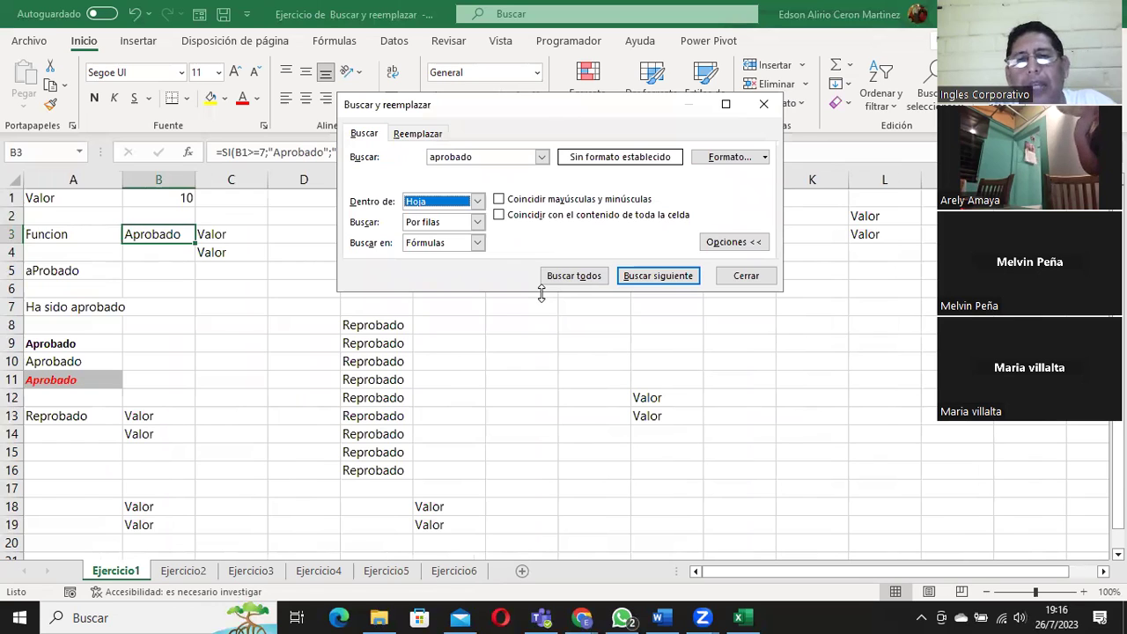
drag(541, 295, 563, 493)
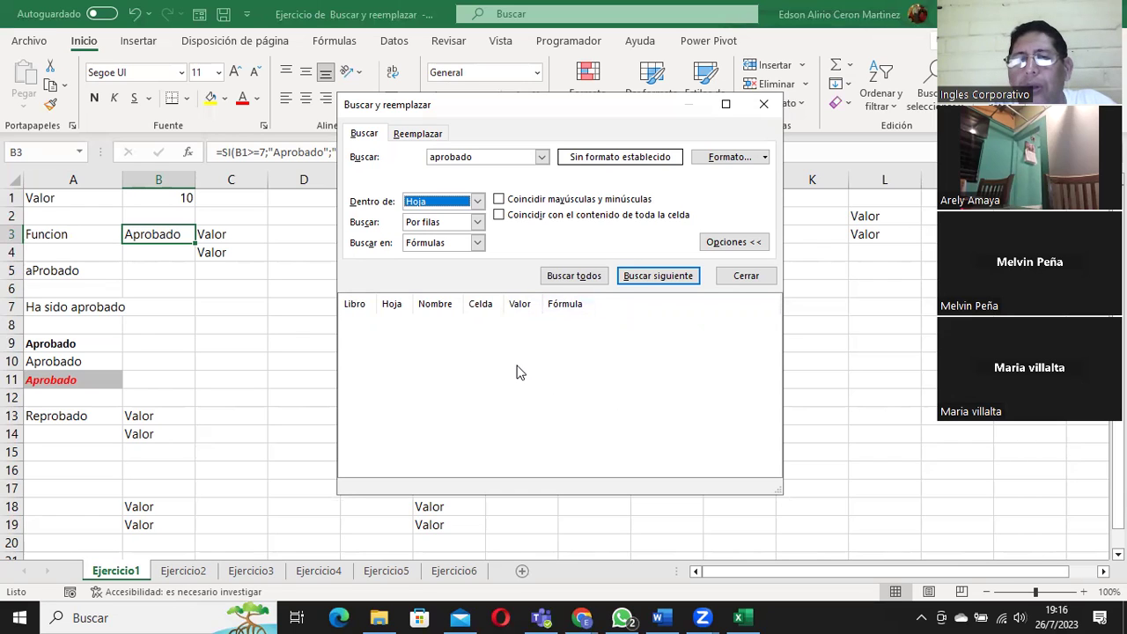
List the six aprobado cells on Ejercicio1 (B3, A5, A7, A9, A10, A11), then switch scope to Libro.
click(590, 280)
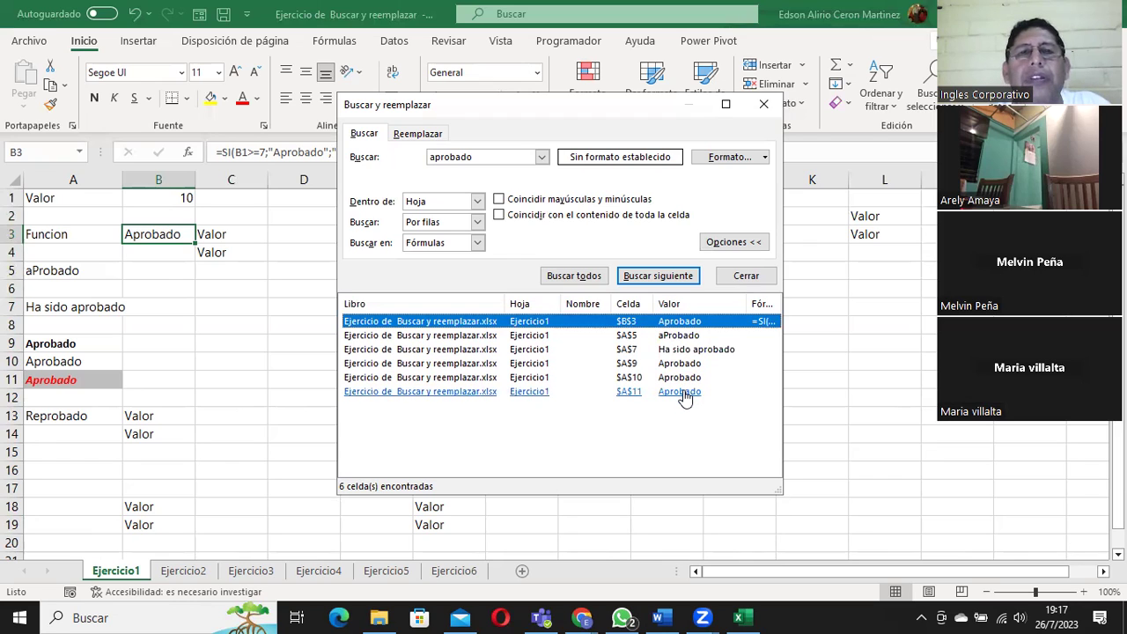
click(477, 204)
click(449, 225)
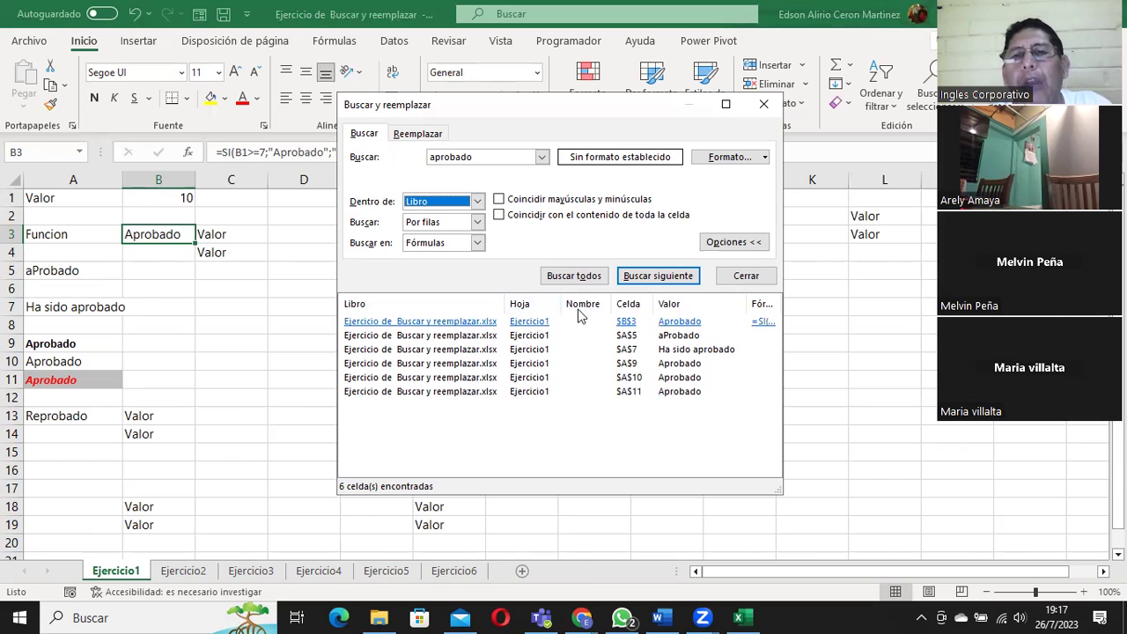
List all 7 workbook aprobado cells, visit results ending on Ejercicio2 A6, and collapse the options.
click(580, 277)
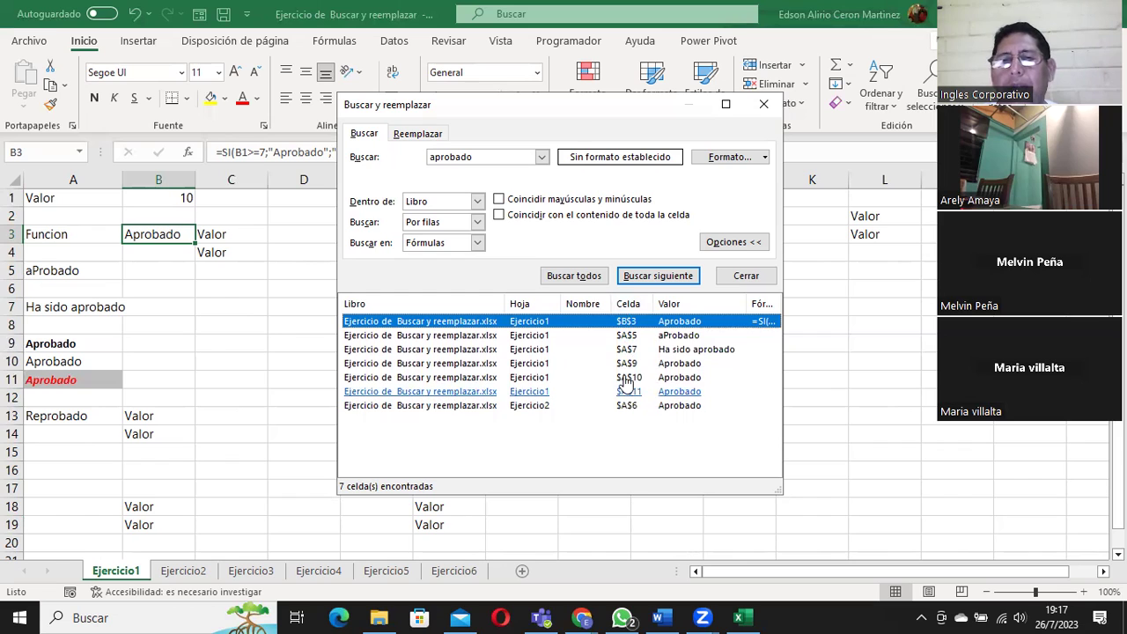
click(626, 350)
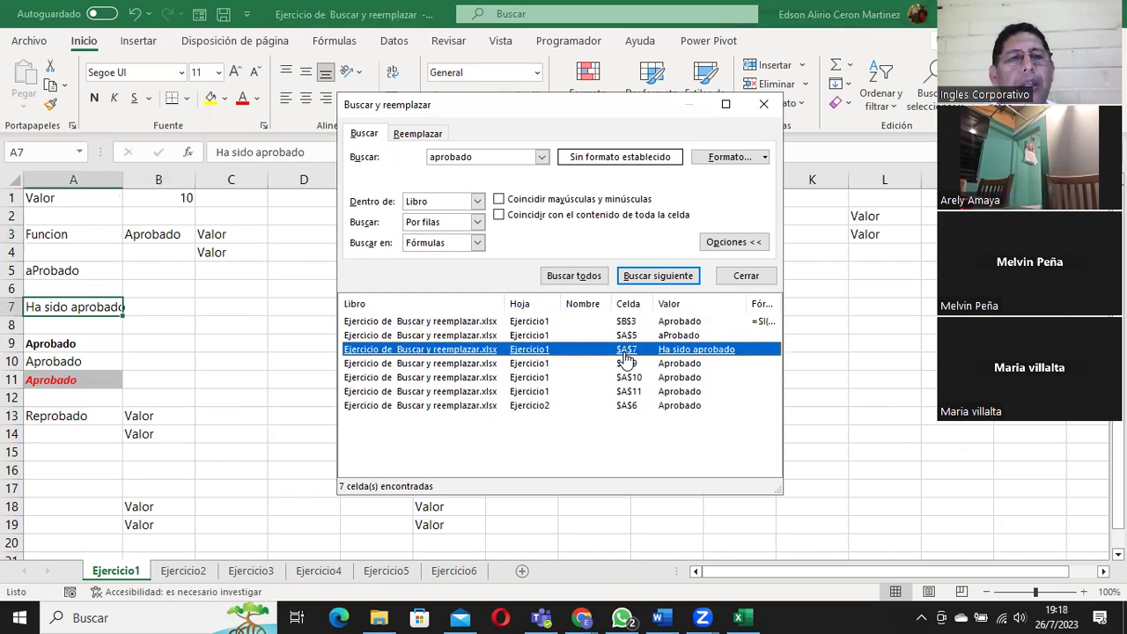
click(626, 364)
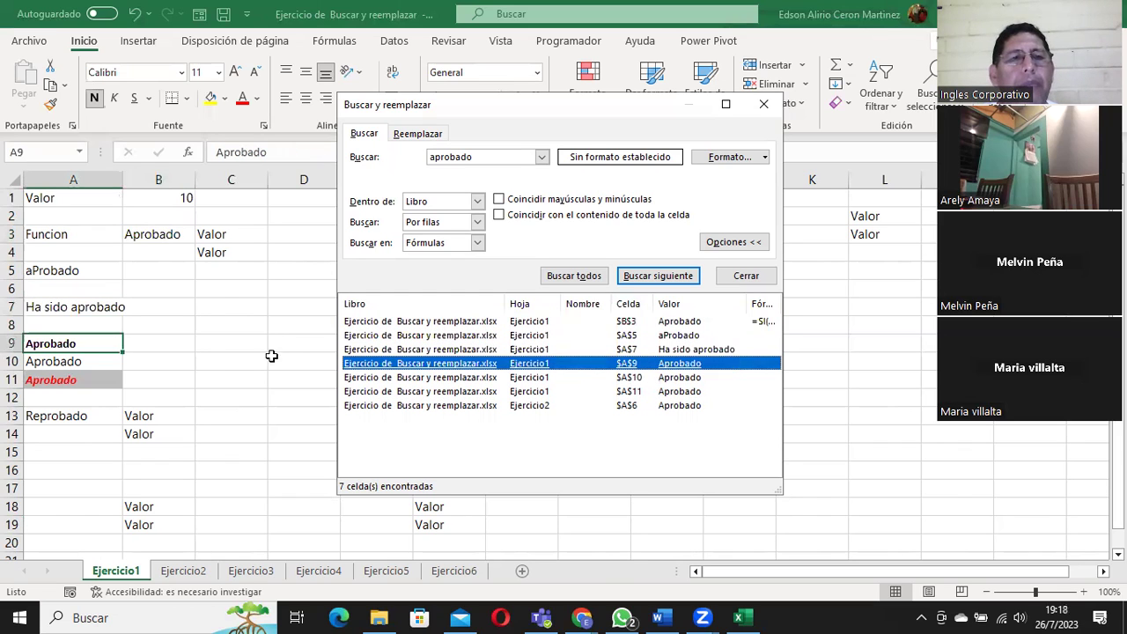
click(621, 391)
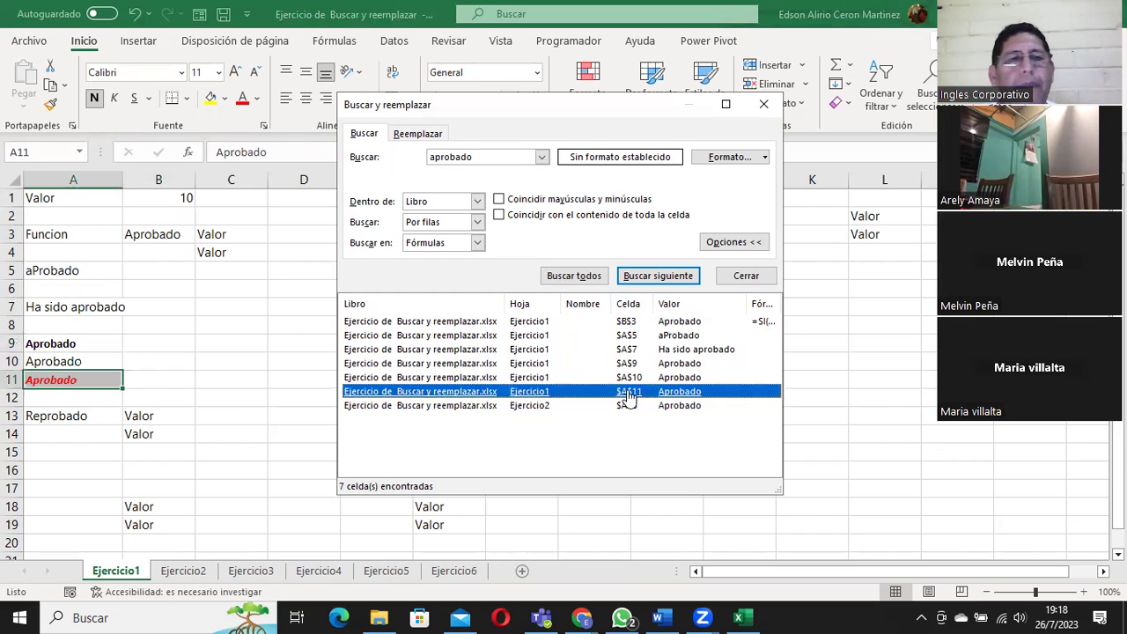
click(625, 323)
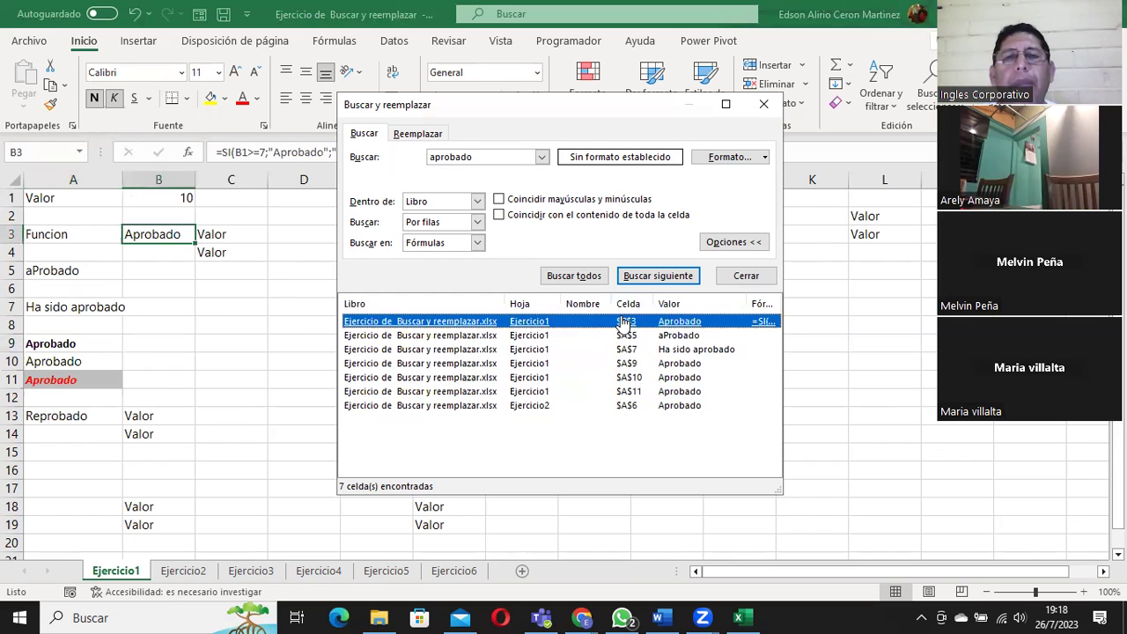
click(627, 407)
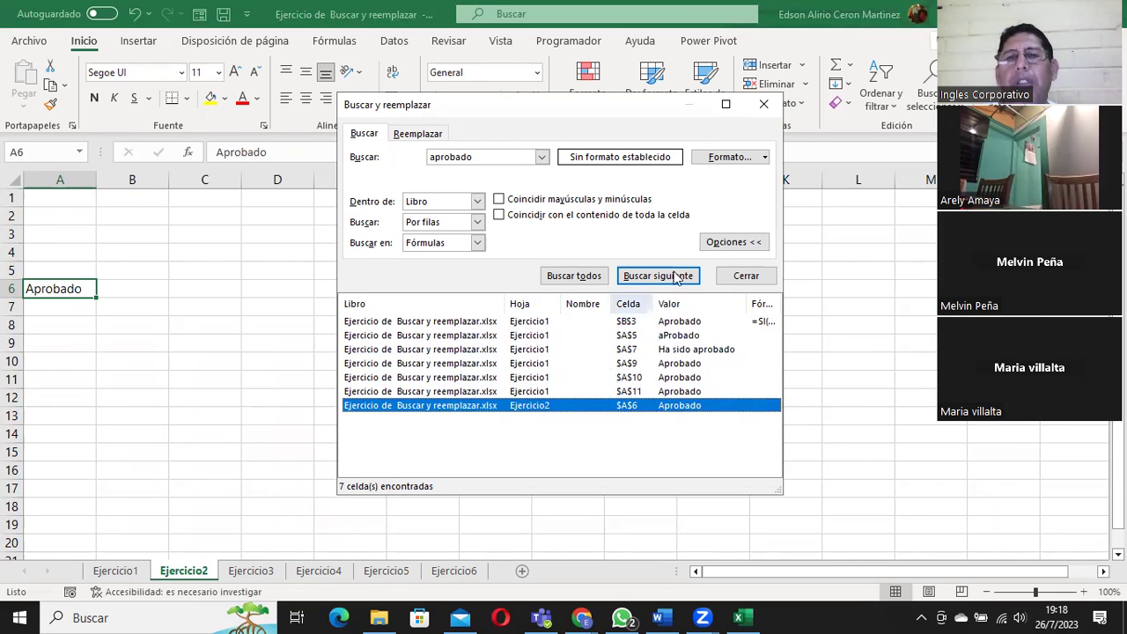
click(731, 241)
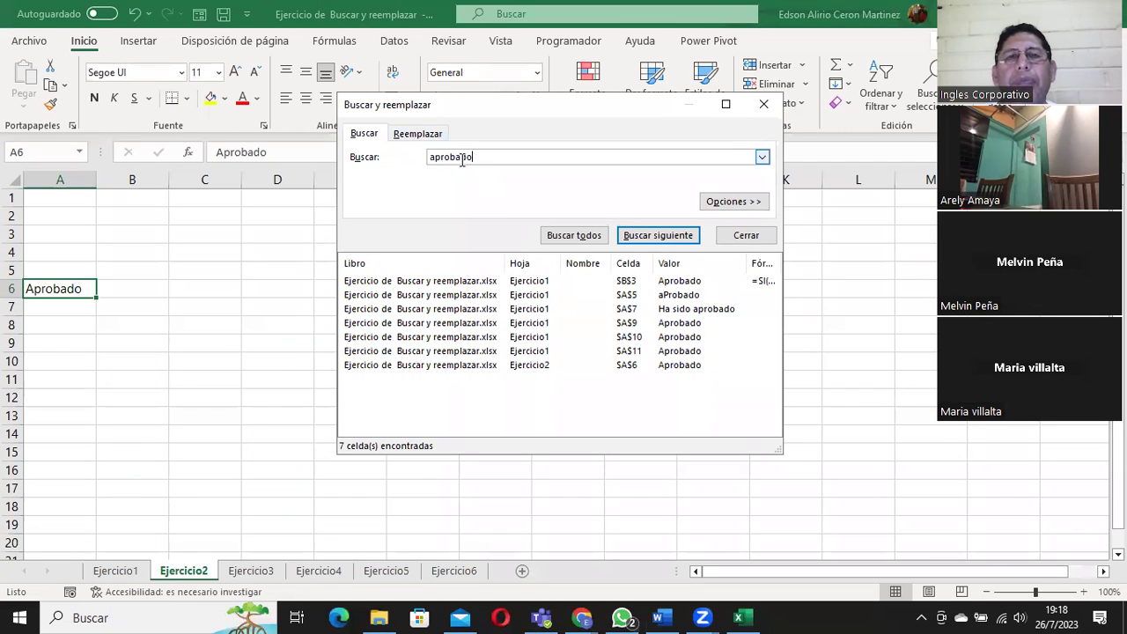
Expand the options again and rerun Buscar todos, returning to B3 on Ejercicio1 with 7 matches.
click(722, 201)
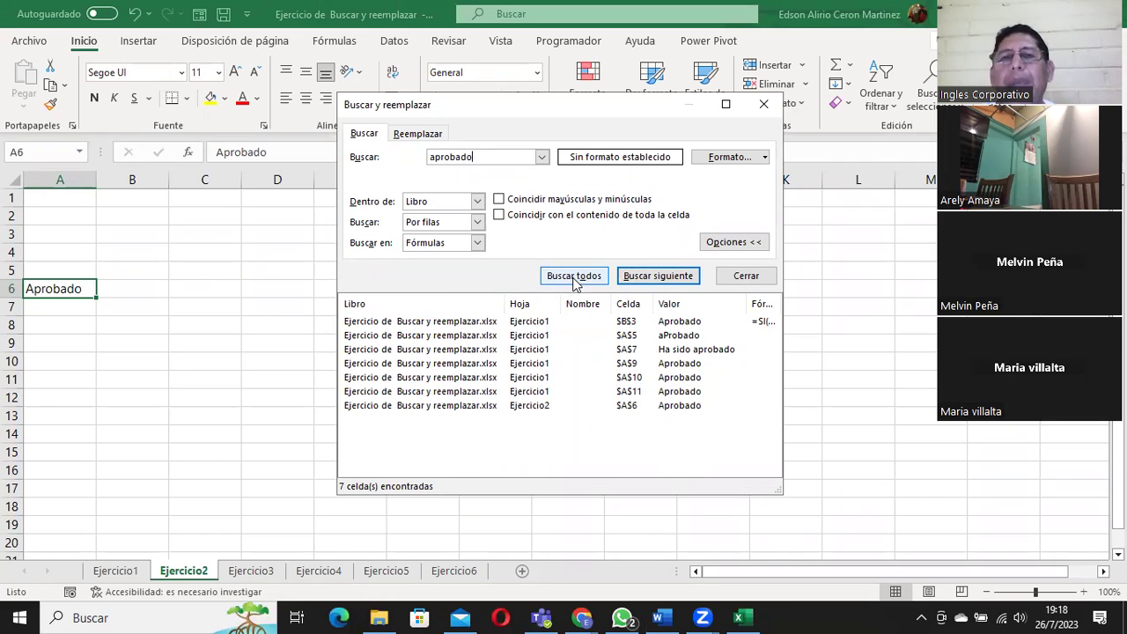
click(646, 278)
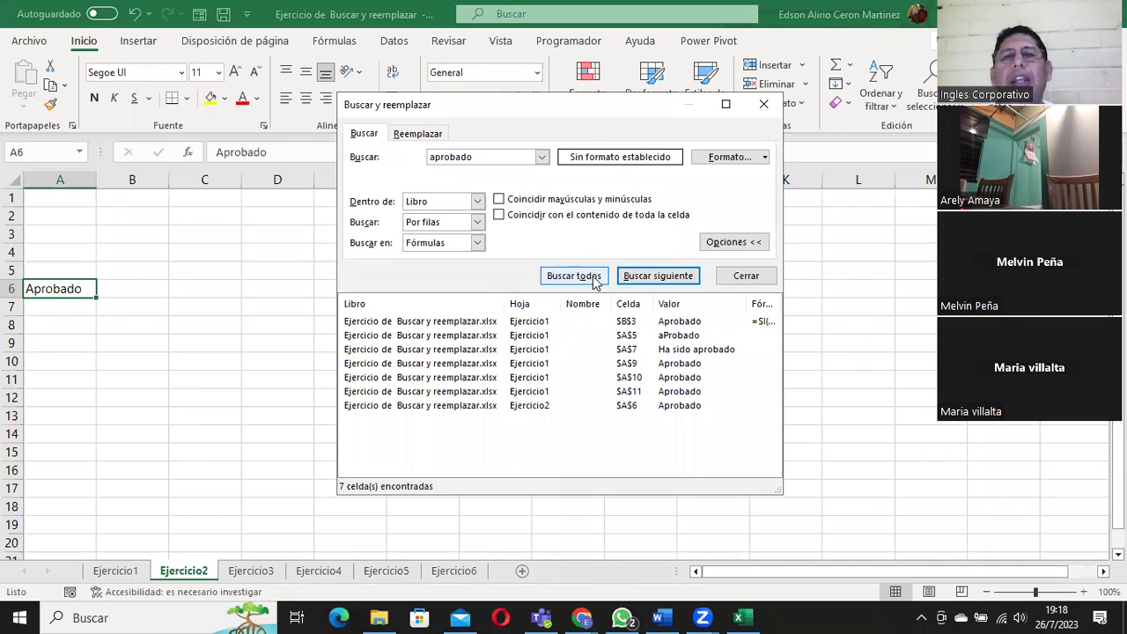
click(564, 277)
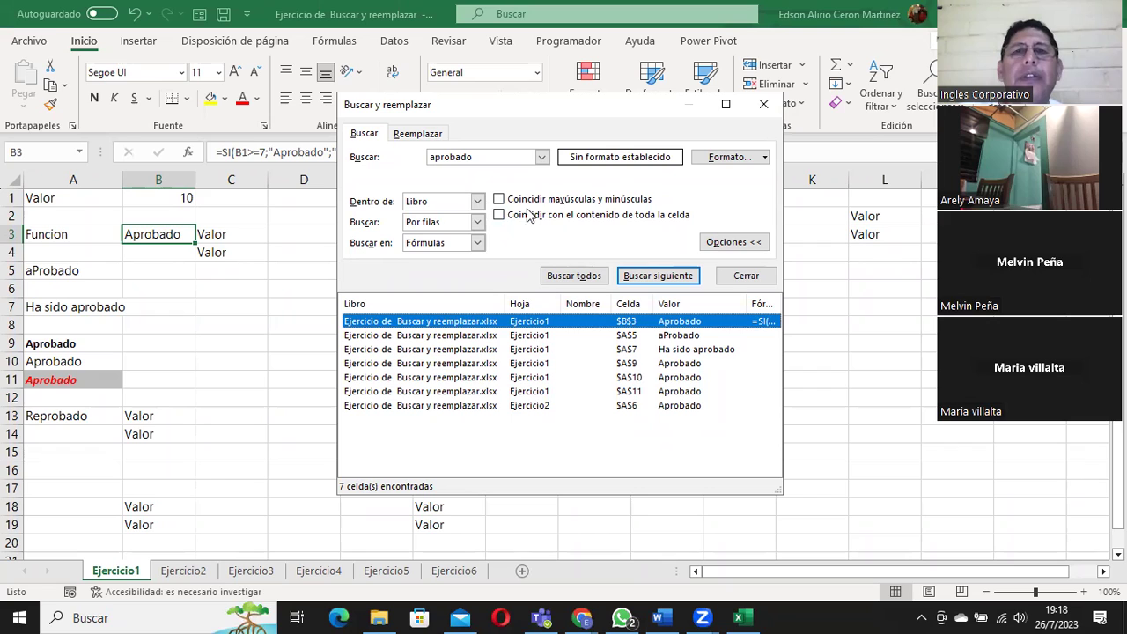
Turn on Coincidir mayúsculas y minúsculas and step through the case-sensitive matches for 'aprobado'.
click(500, 200)
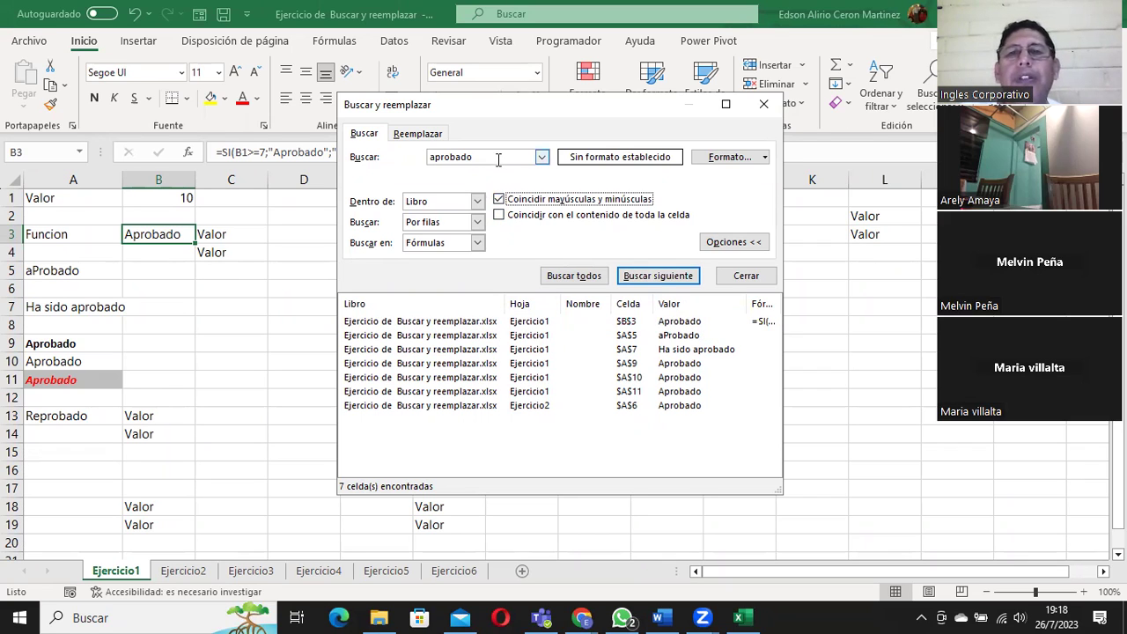
click(663, 278)
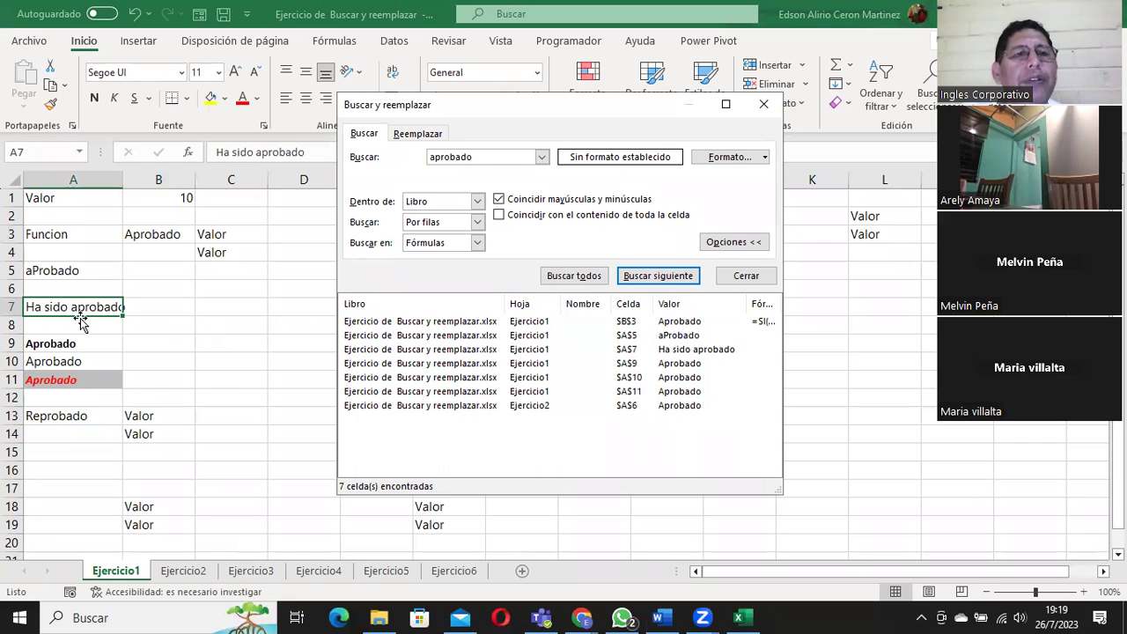
click(672, 278)
click(729, 281)
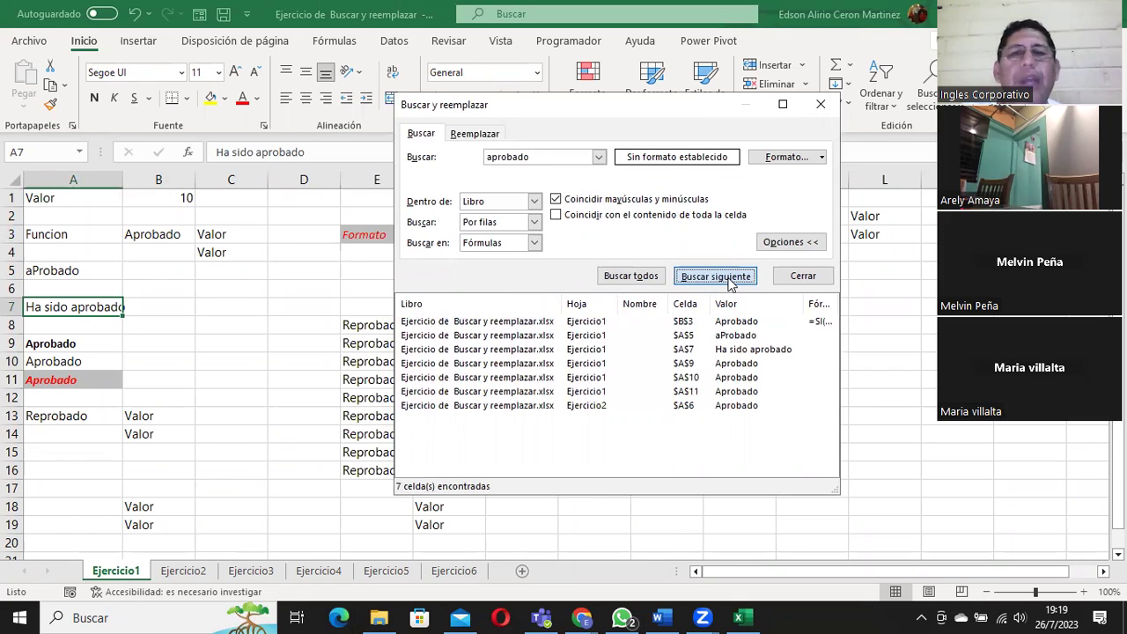
click(729, 281)
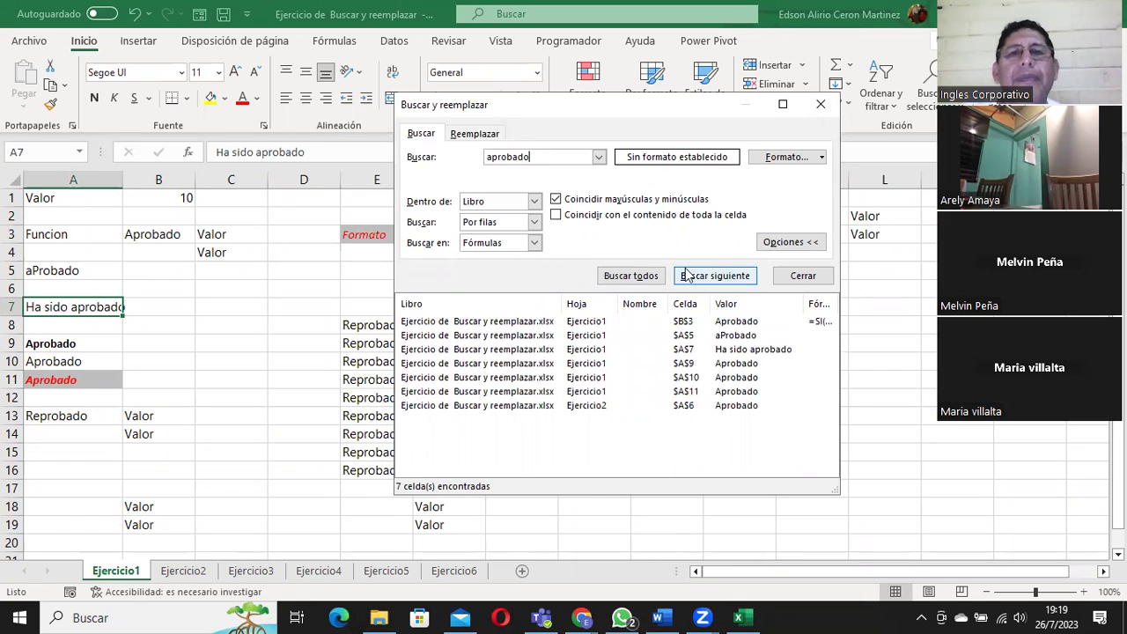
Limit the search to Hoja and search again, landing on A7 'Ha sido aprobado'.
click(533, 202)
click(493, 217)
click(703, 277)
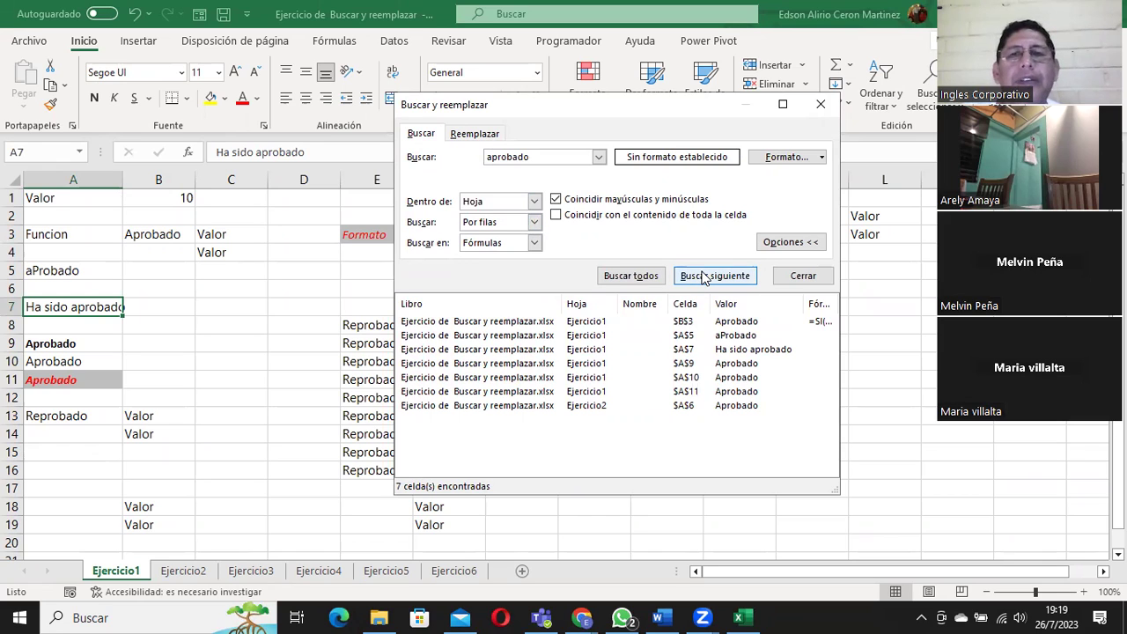
click(704, 277)
Find the next exact-case 'aprobado' match once more, then switch to Chrome.
click(703, 276)
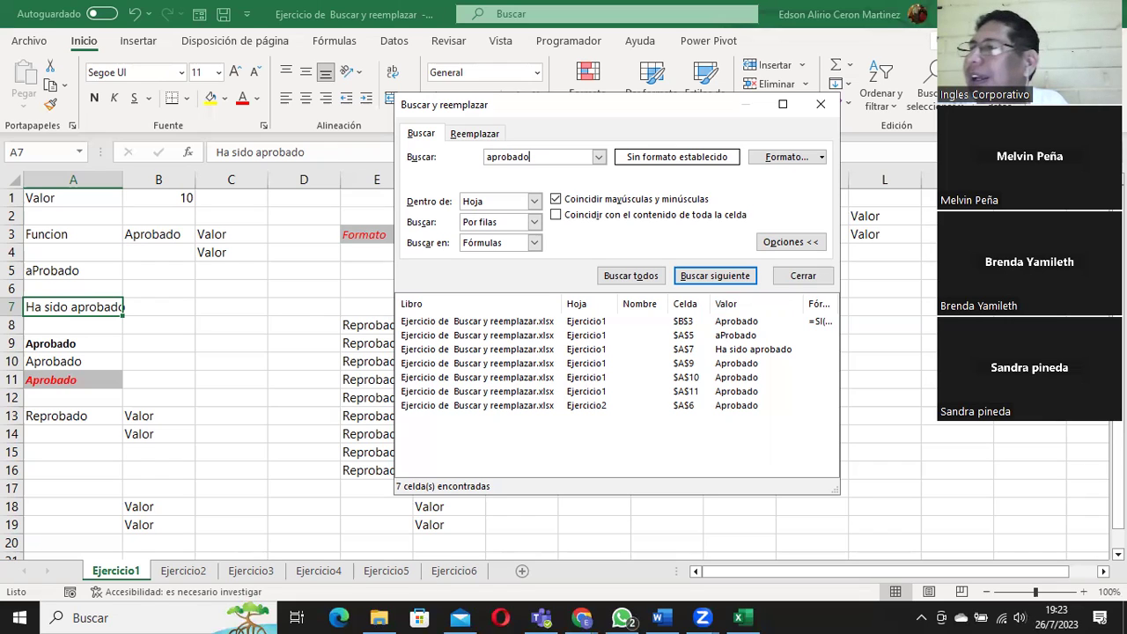
key(alt+Tab)
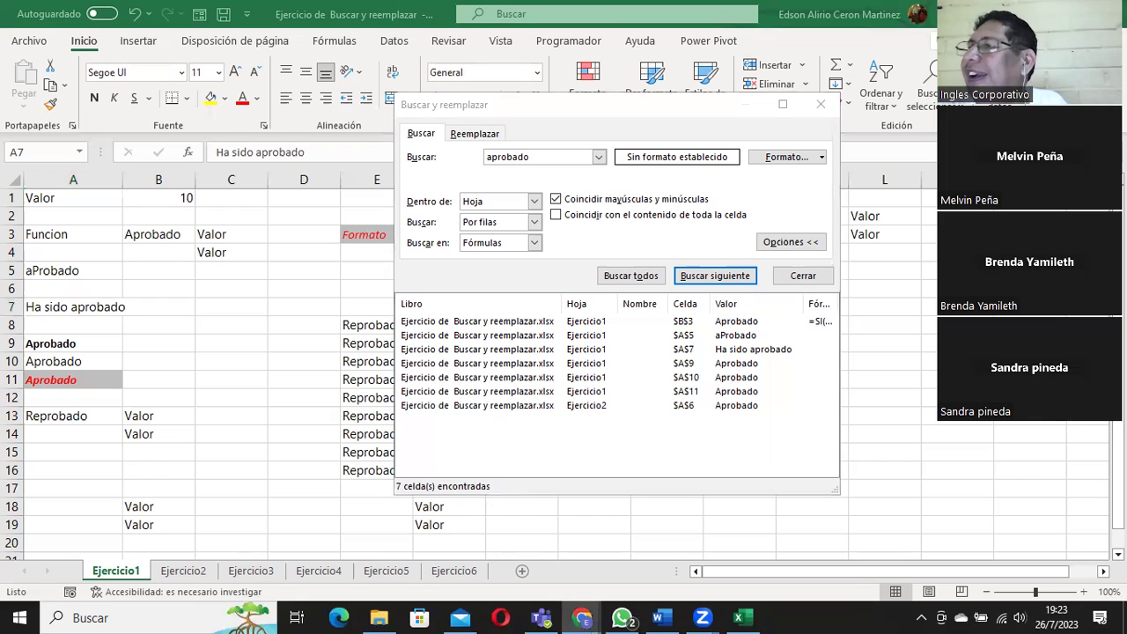
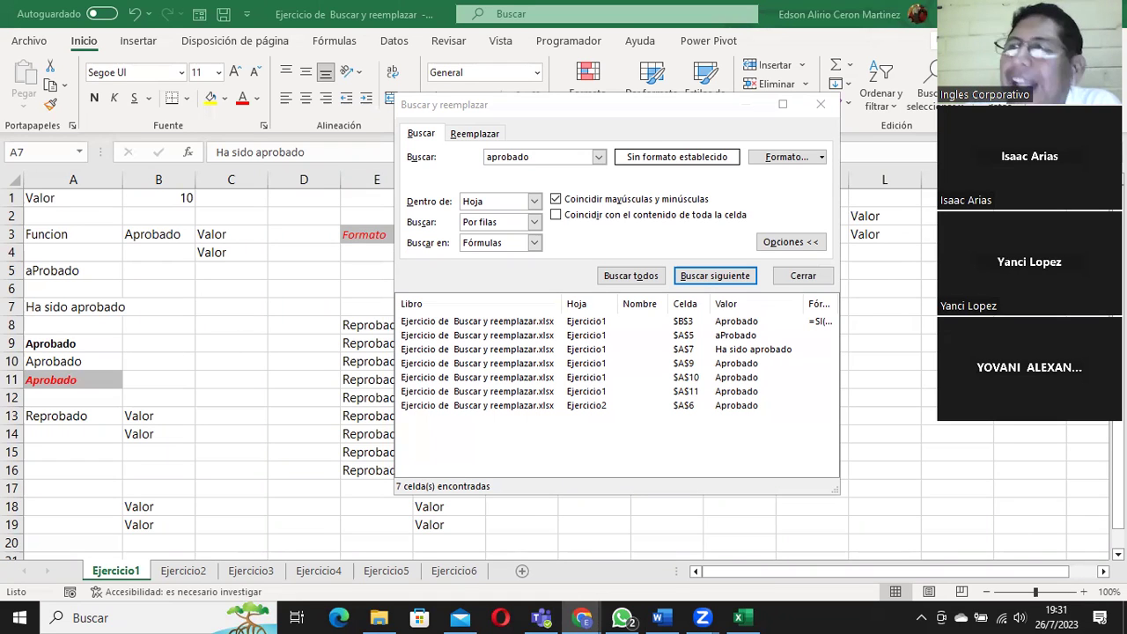
Uncheck 'Coincidir mayúsculas y minúsculas' so the aprobado search ignores letter case.
click(220, 326)
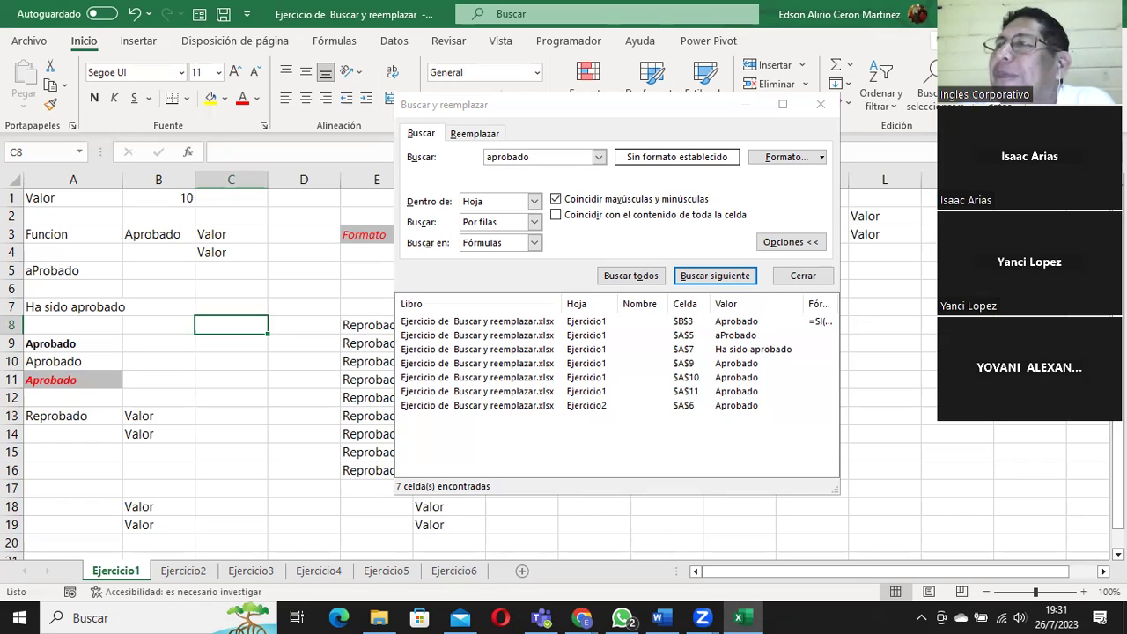
key(alt+Tab)
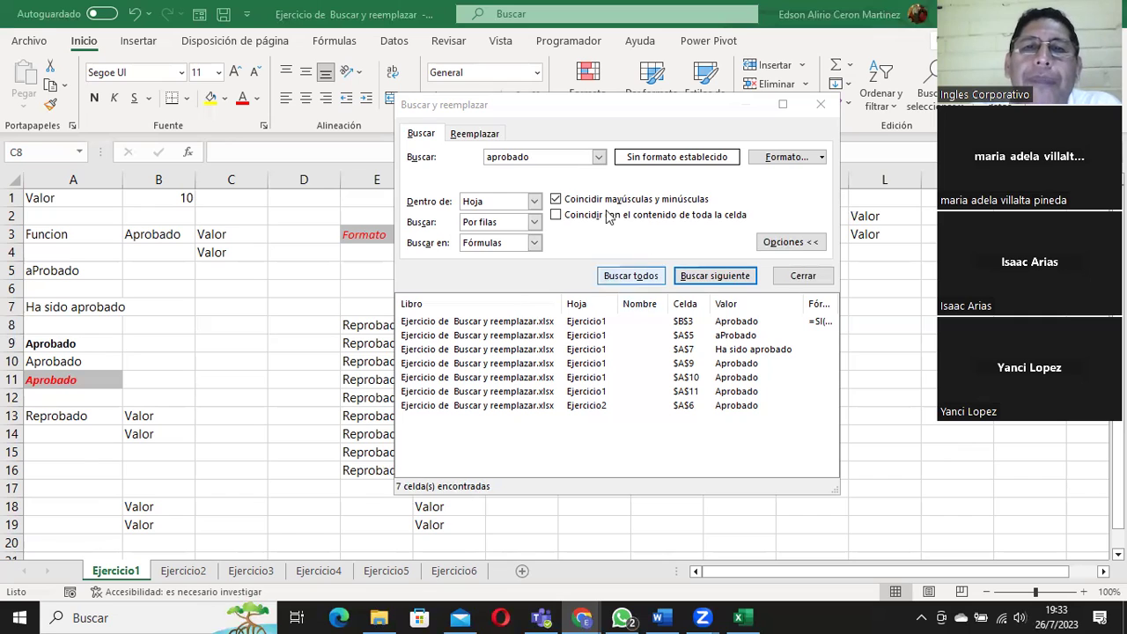
click(556, 200)
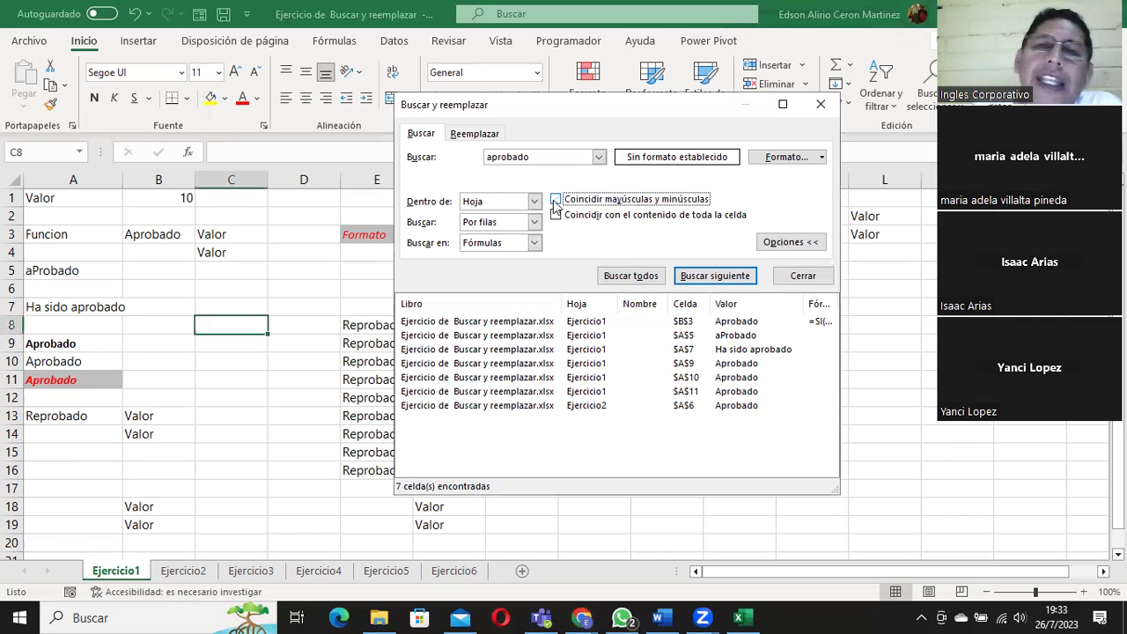
click(556, 201)
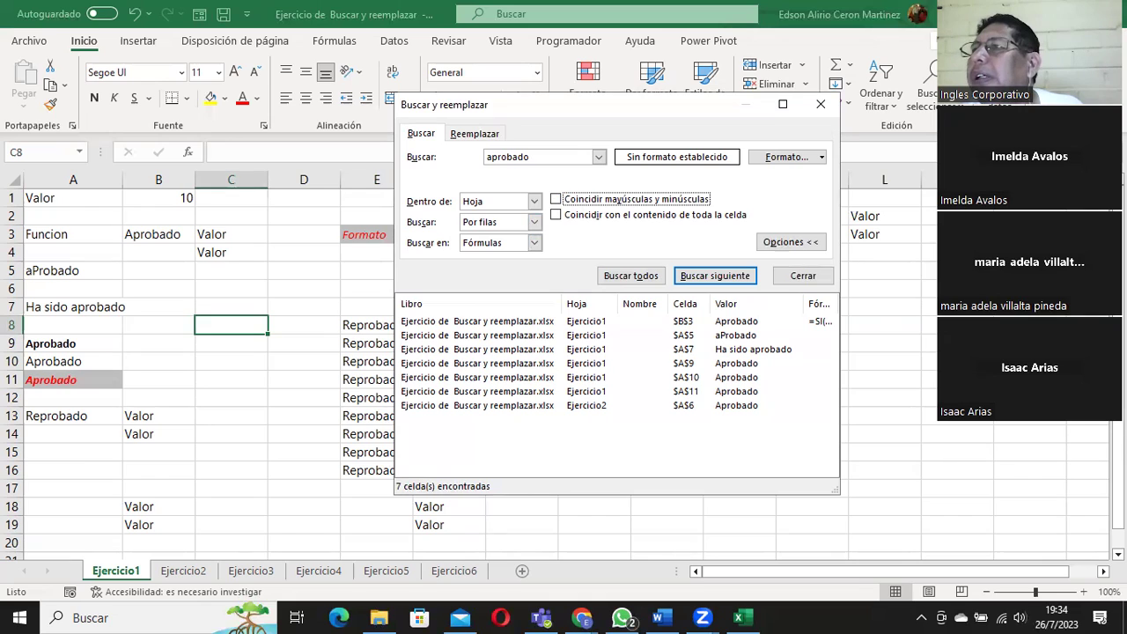
click(582, 617)
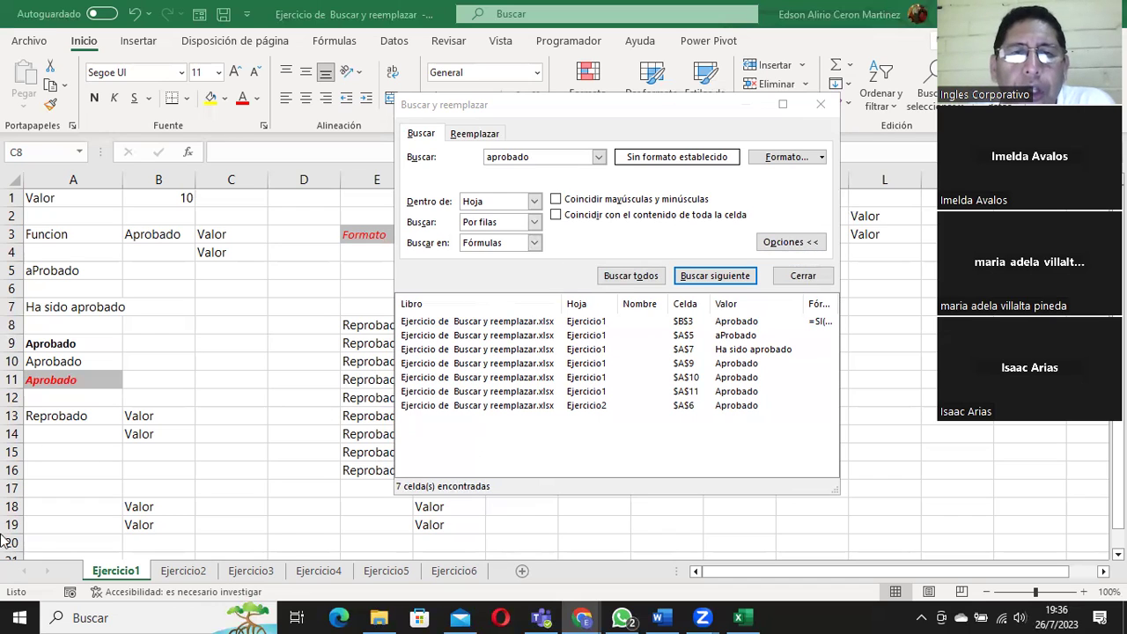
Select A1 and reopen the aprobado search with Ctrl+B, dialog moved to the top with Opciones expanded.
click(59, 197)
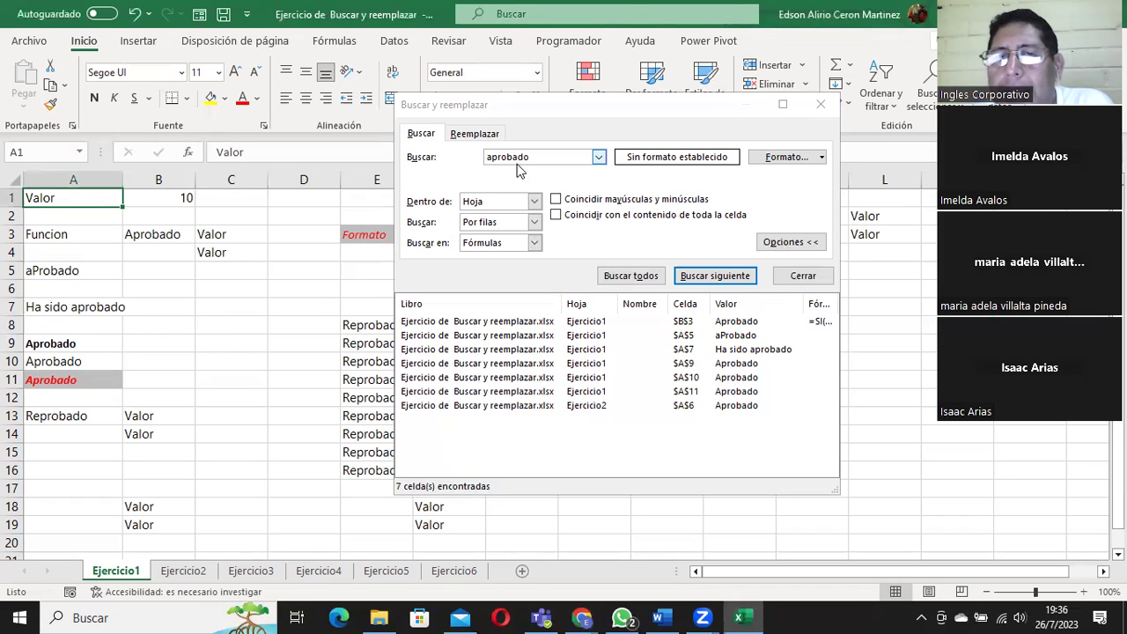
click(789, 243)
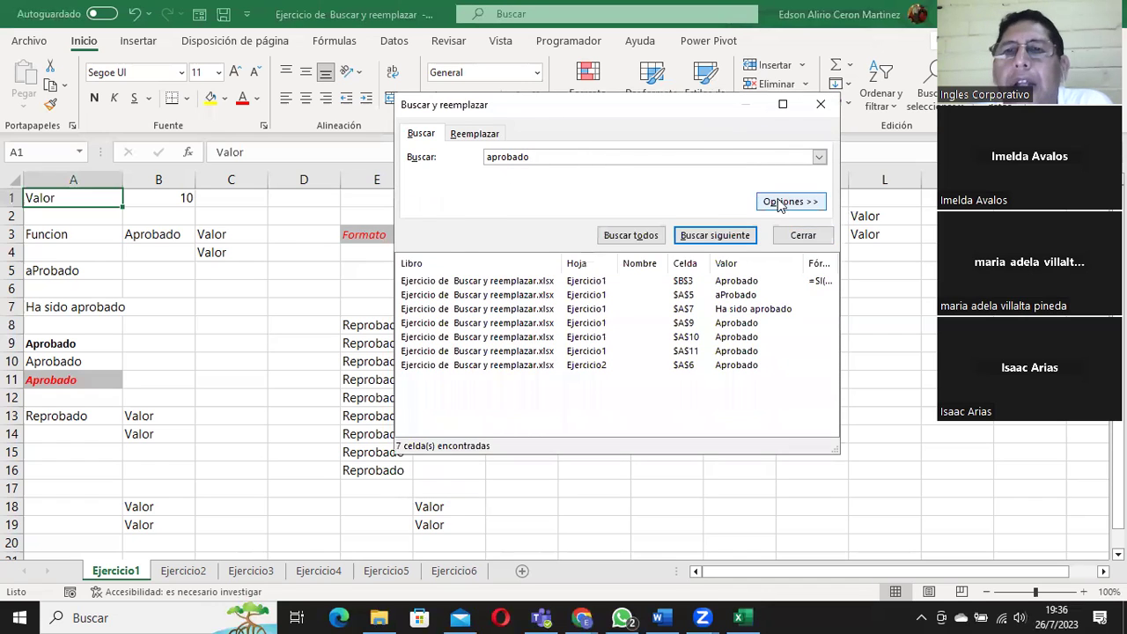
click(780, 203)
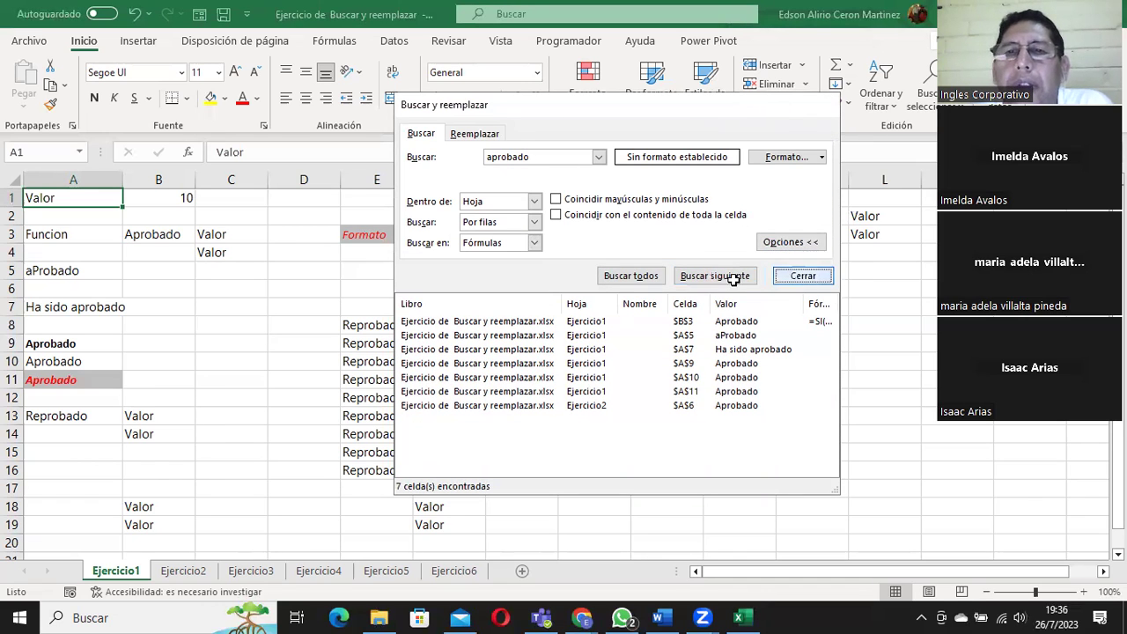
key(Escape)
key(ctrl+b)
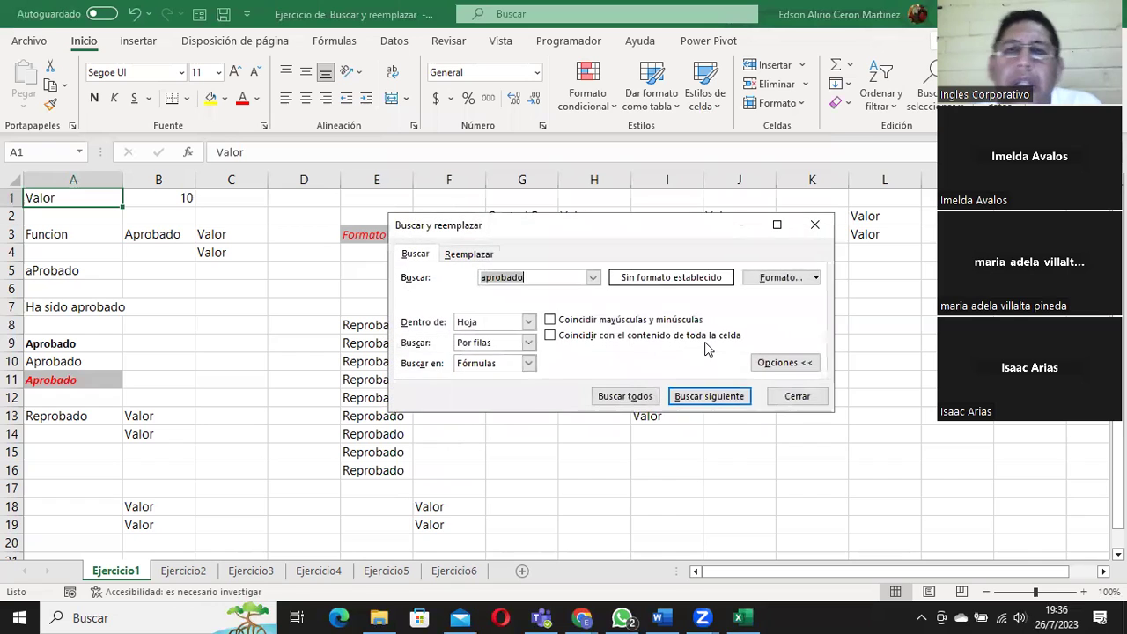
drag(672, 225, 672, 36)
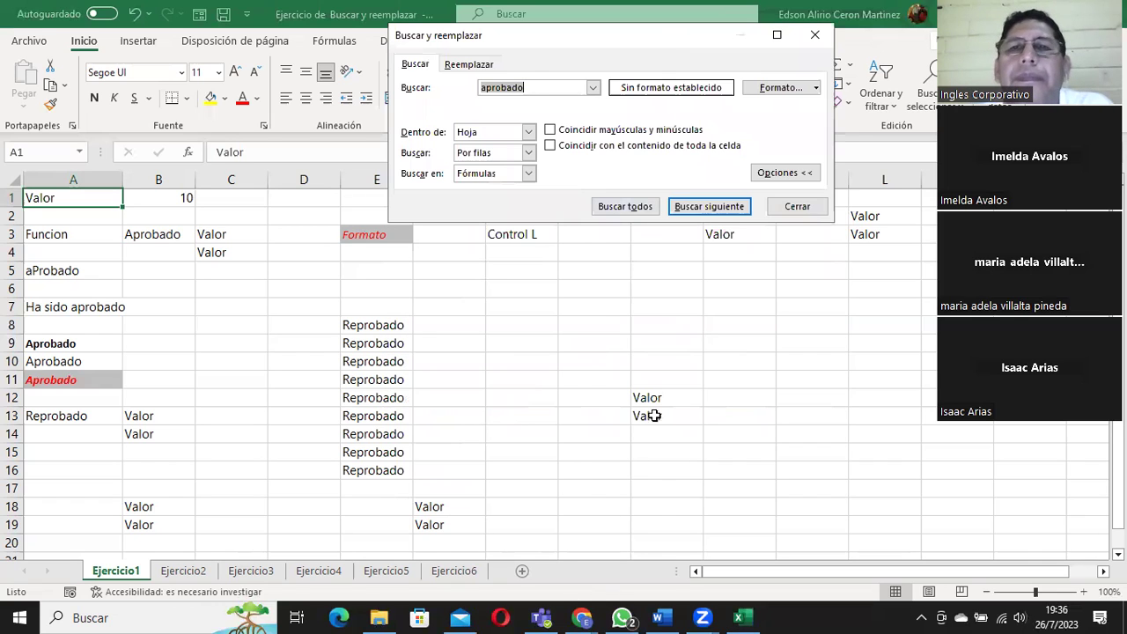
click(771, 170)
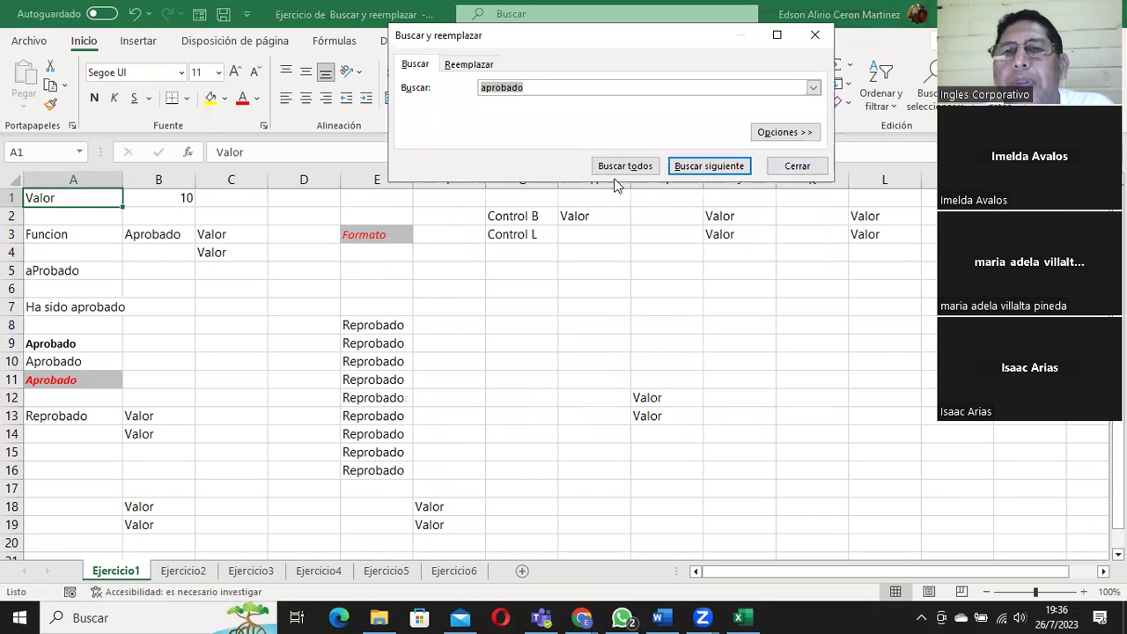
key(End)
click(780, 133)
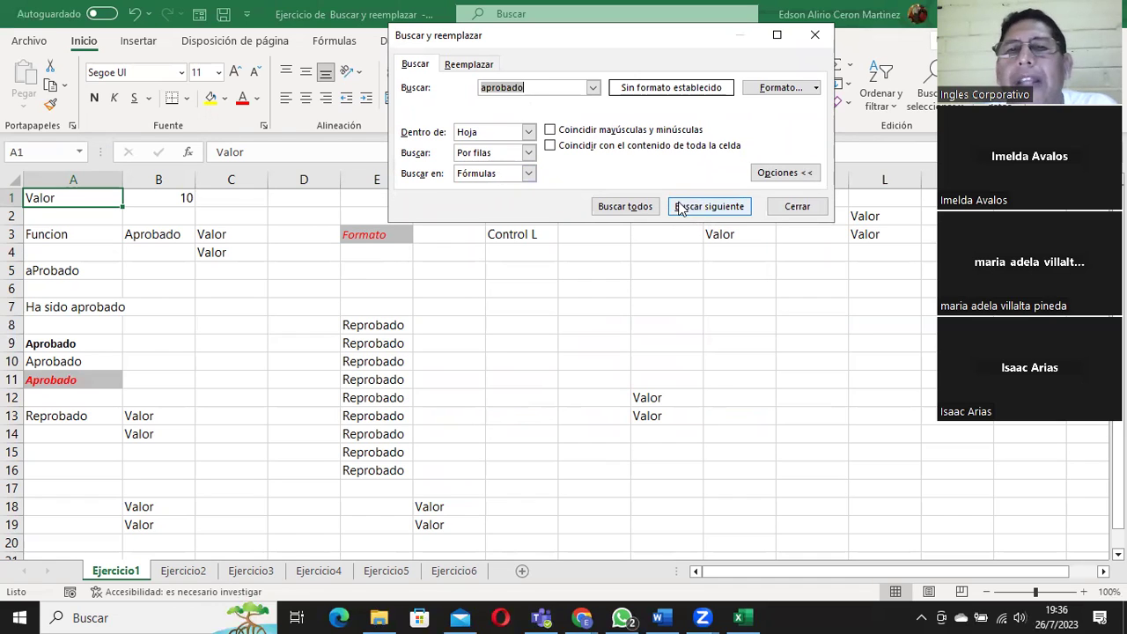
Find all six aprobado cells, enlarge the results list, then go to the Reemplazar tab.
click(621, 207)
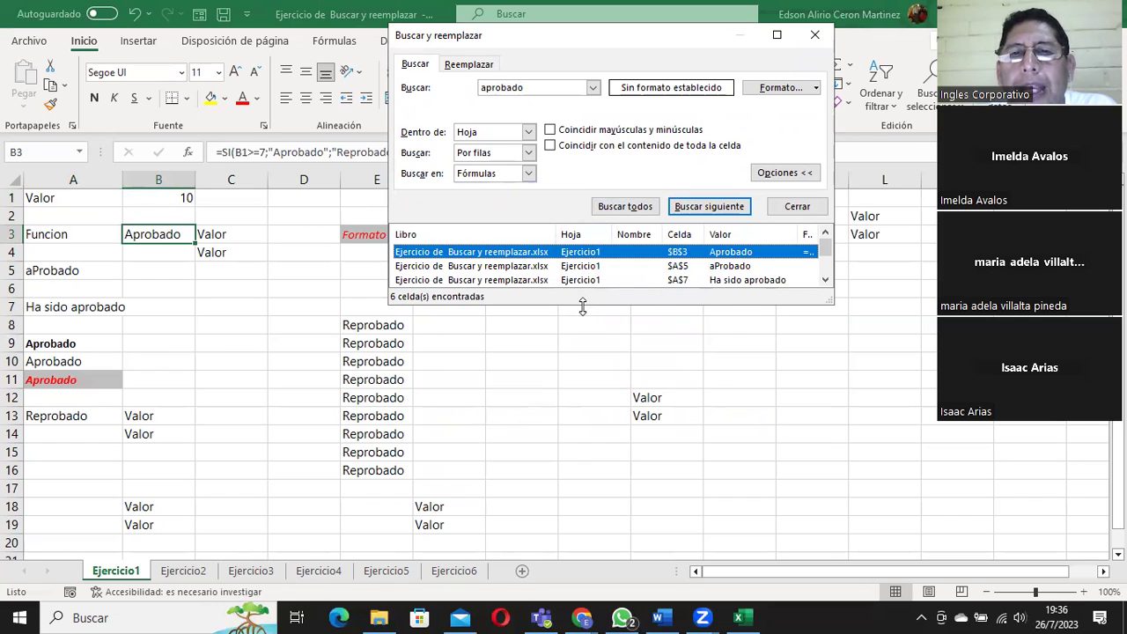
drag(582, 305, 583, 497)
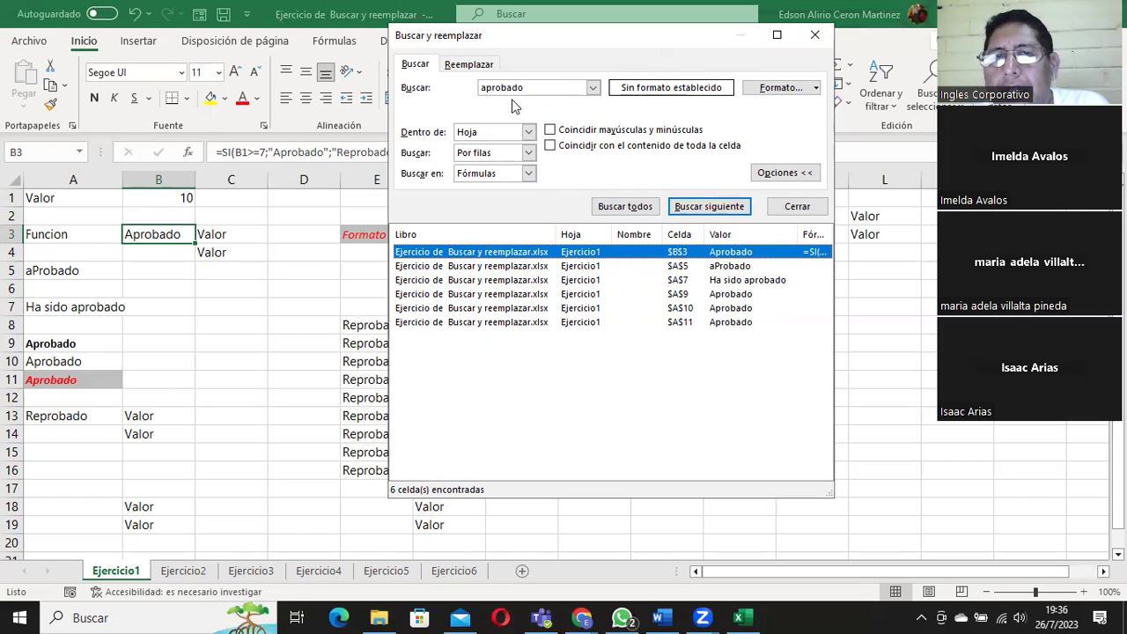
click(463, 67)
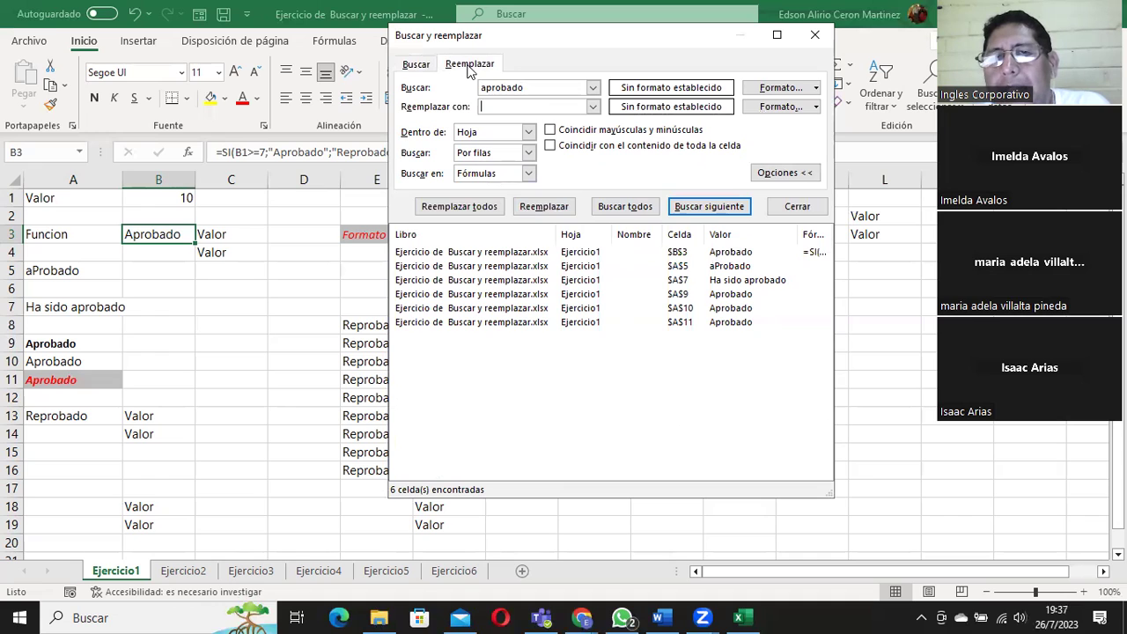
Close the dialog and reopen Reemplazar with Ctrl+L, moved up and without the old results list.
click(815, 35)
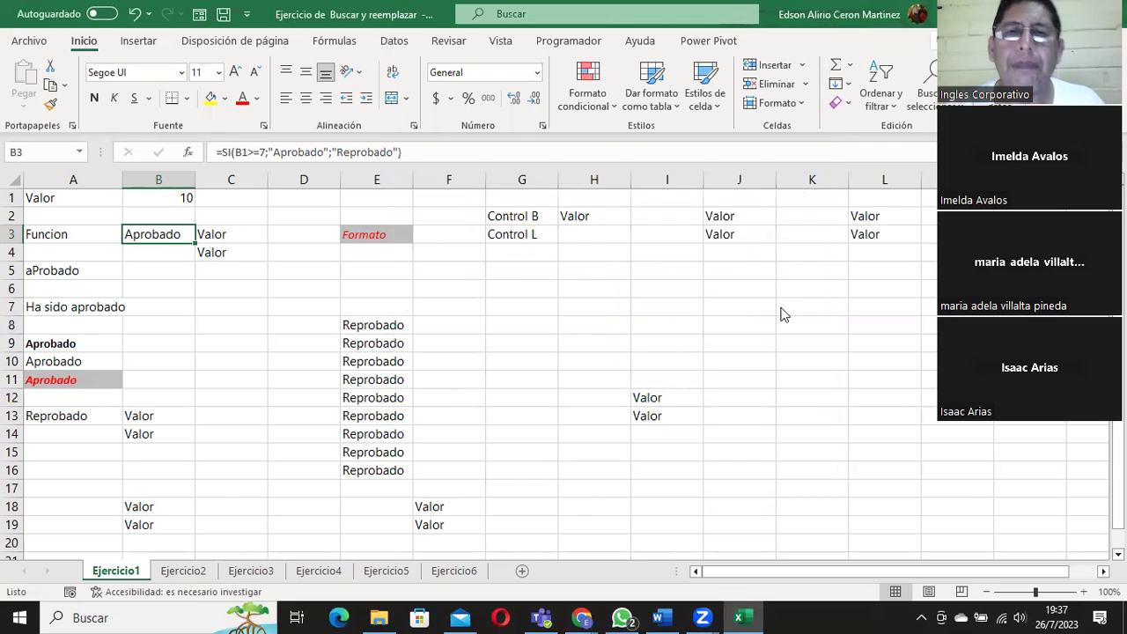
key(ctrl+l)
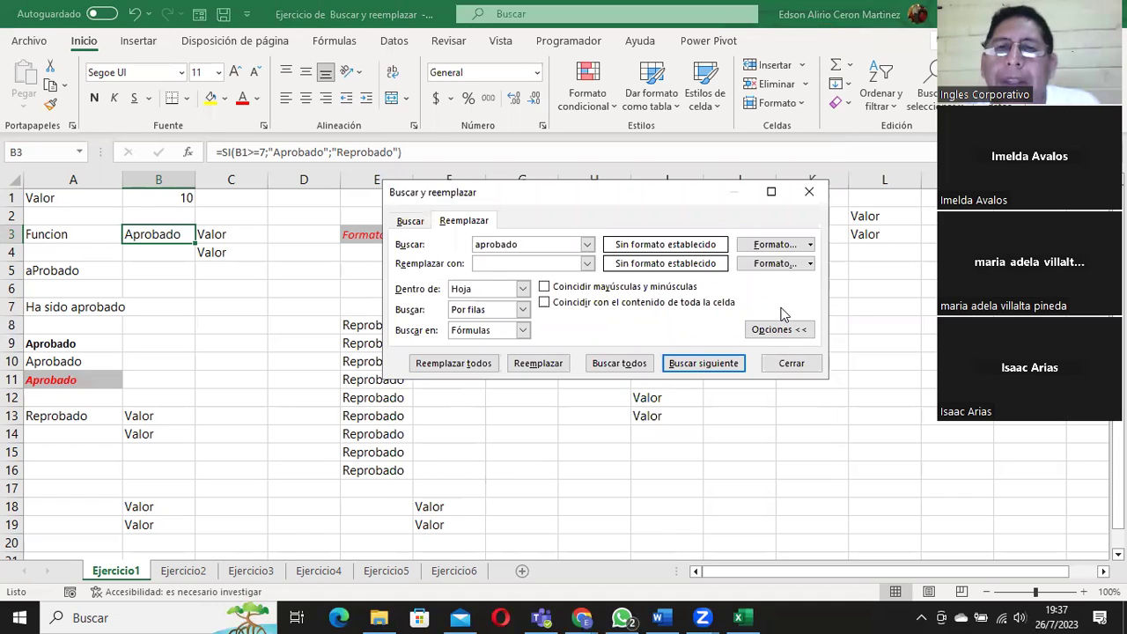
drag(615, 197, 615, 89)
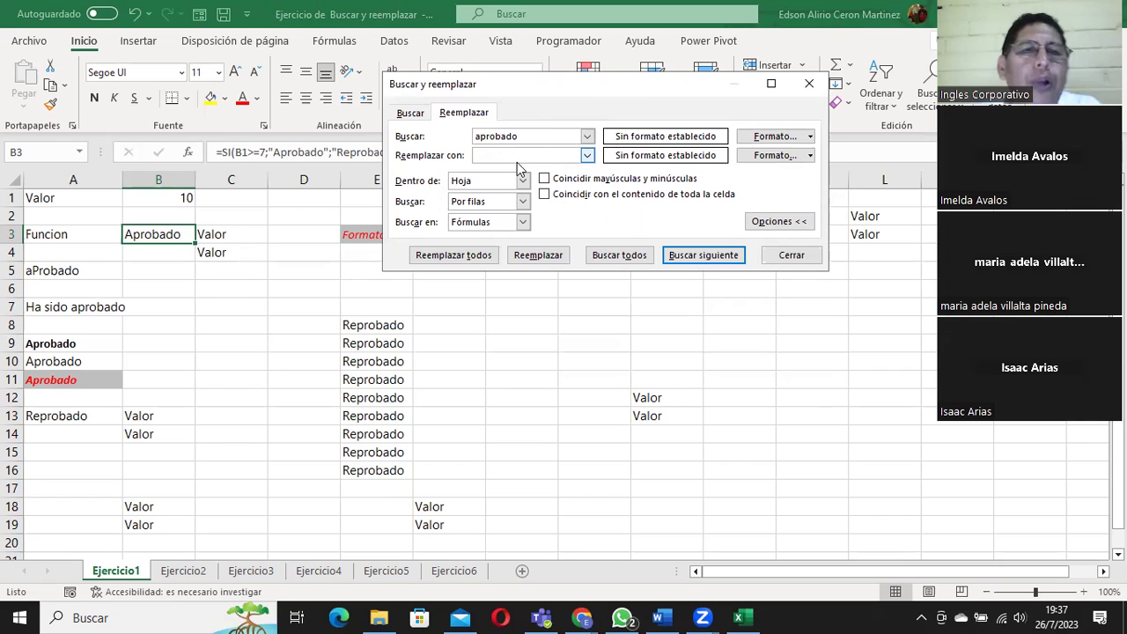
Enter 'Reprobado' as the replacement text, correcting the mistyped capital E.
text(REp)
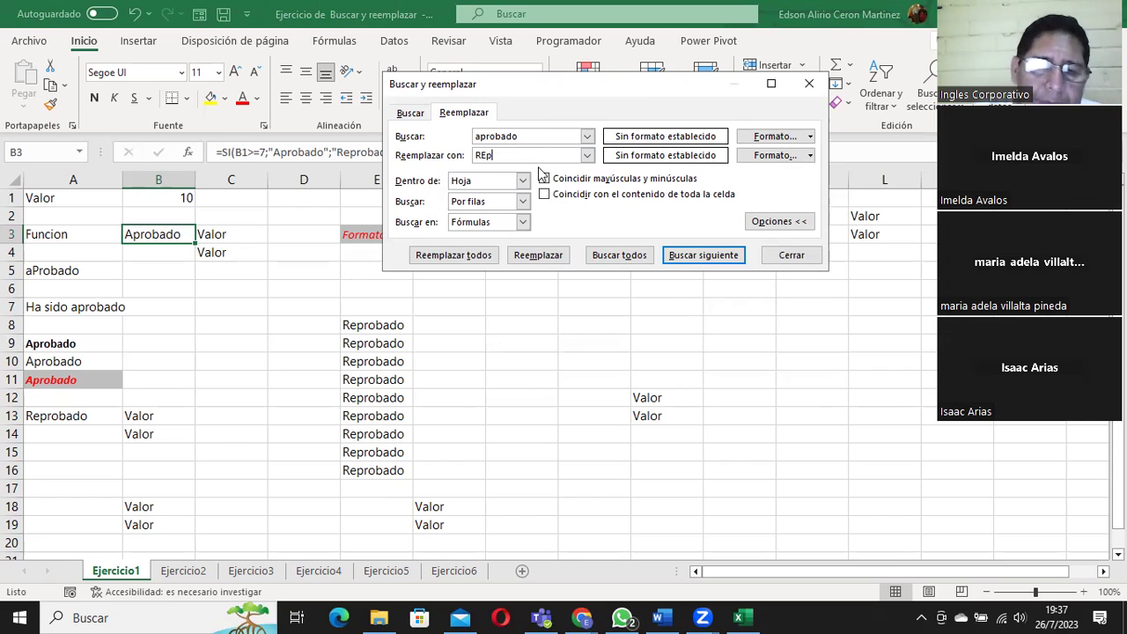
text(robado)
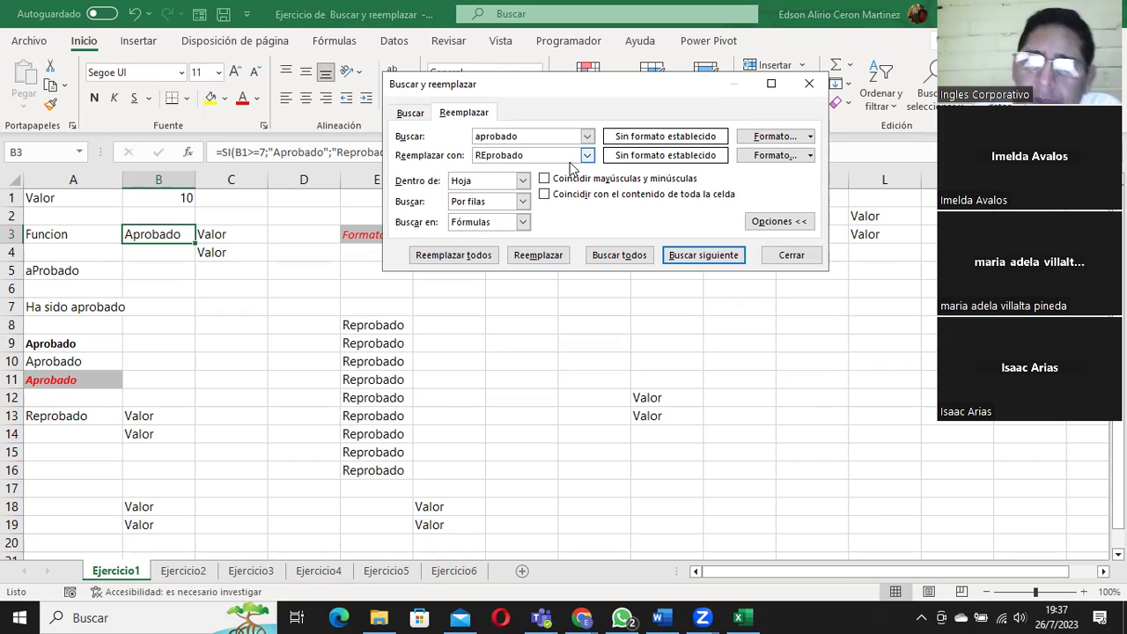
key(Home)
key(Right)
key(BackSpace)
text(e)
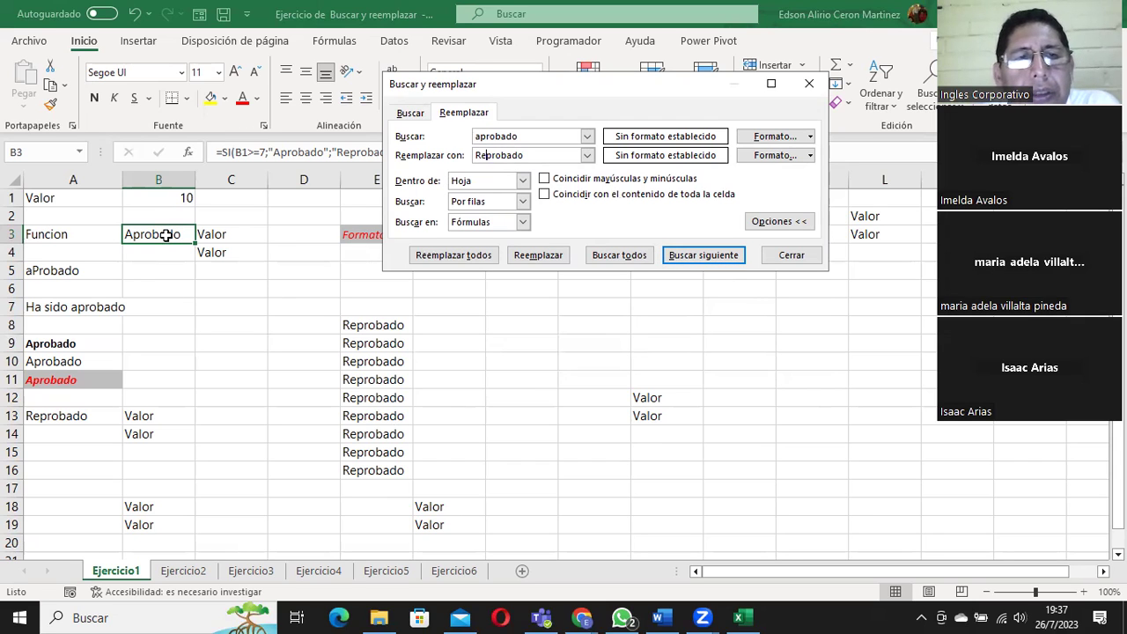
Replace aprobado with Reprobado in A5, A9 and A10, skipping A7, then close the dialog.
click(715, 255)
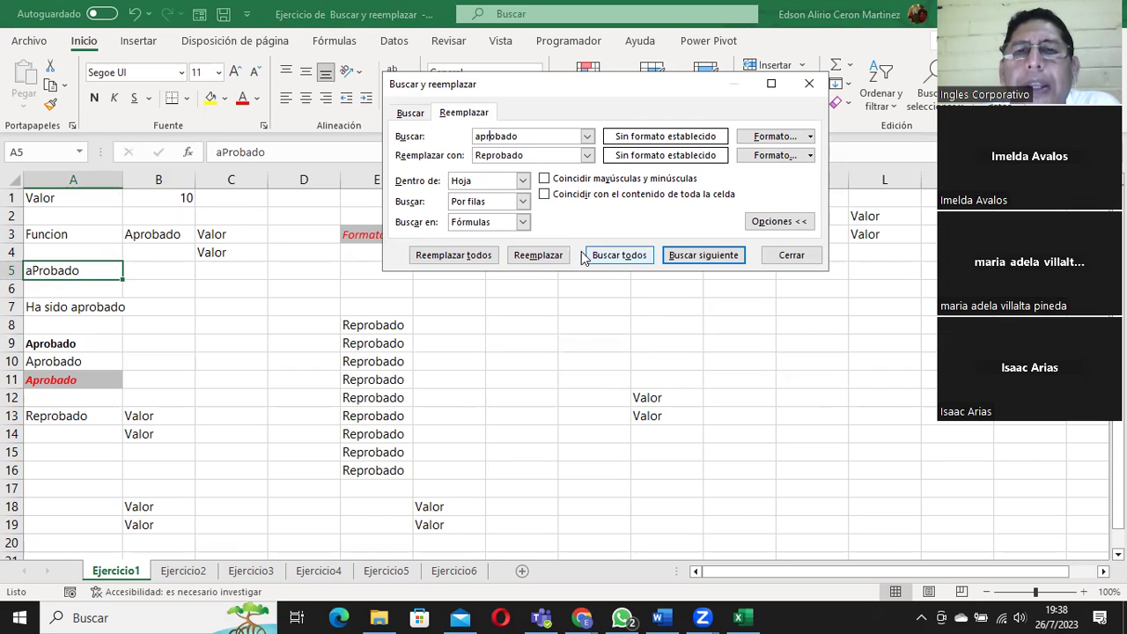
click(553, 260)
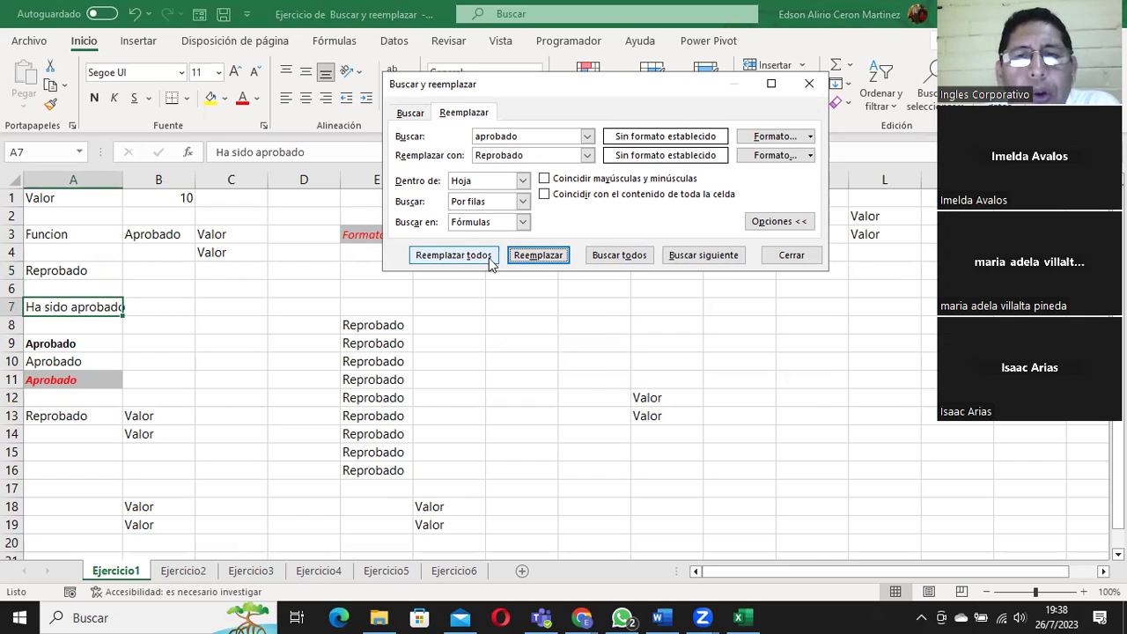
click(711, 258)
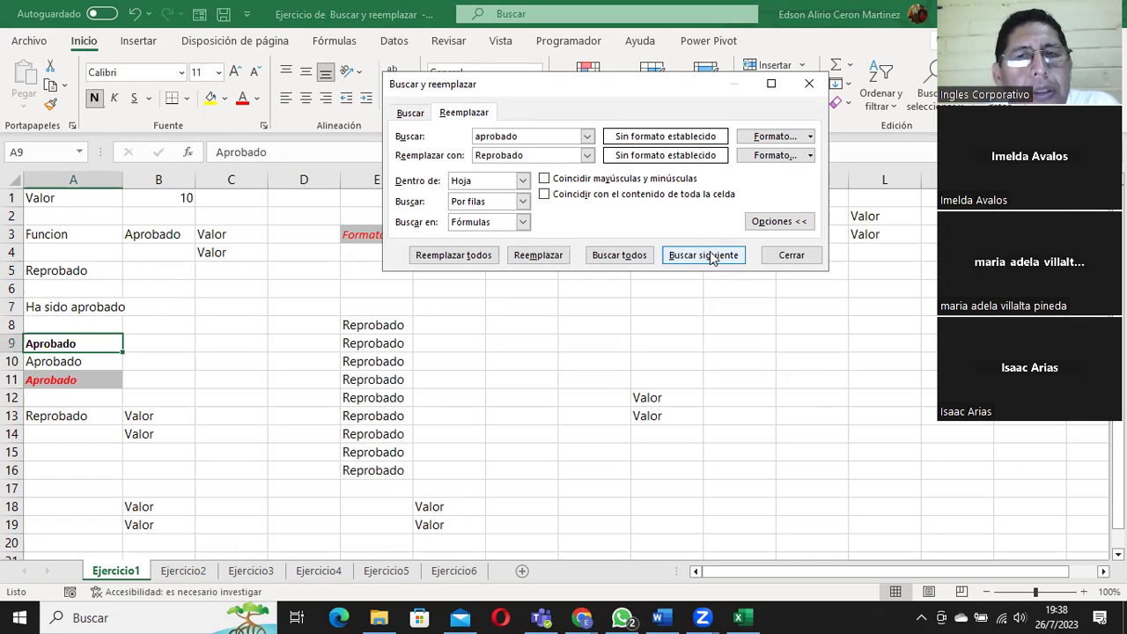
click(528, 258)
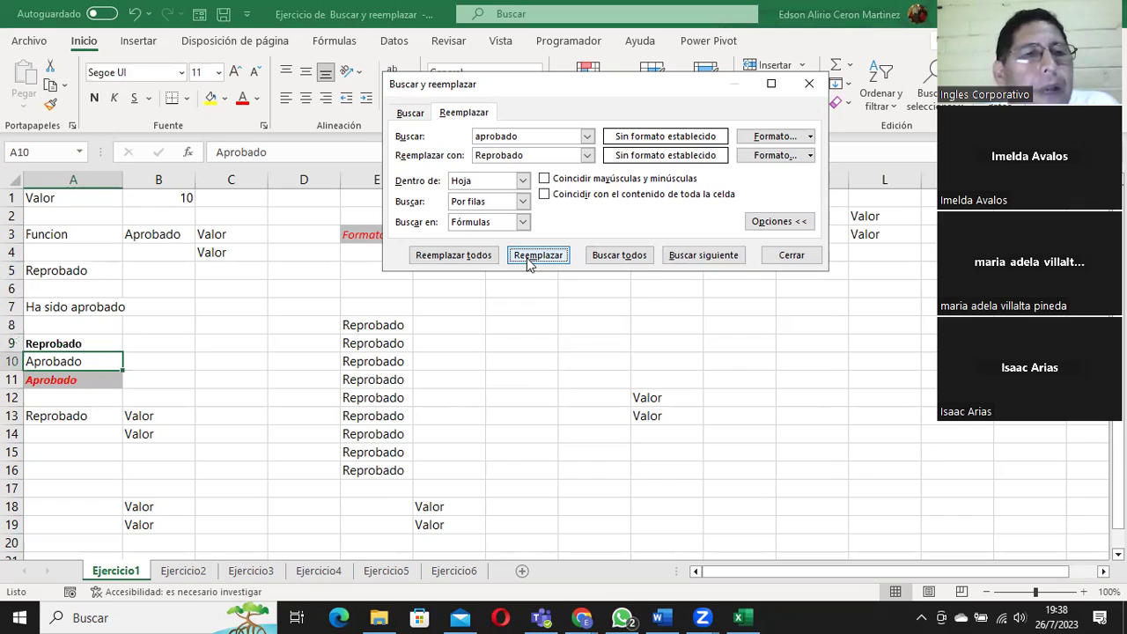
click(528, 258)
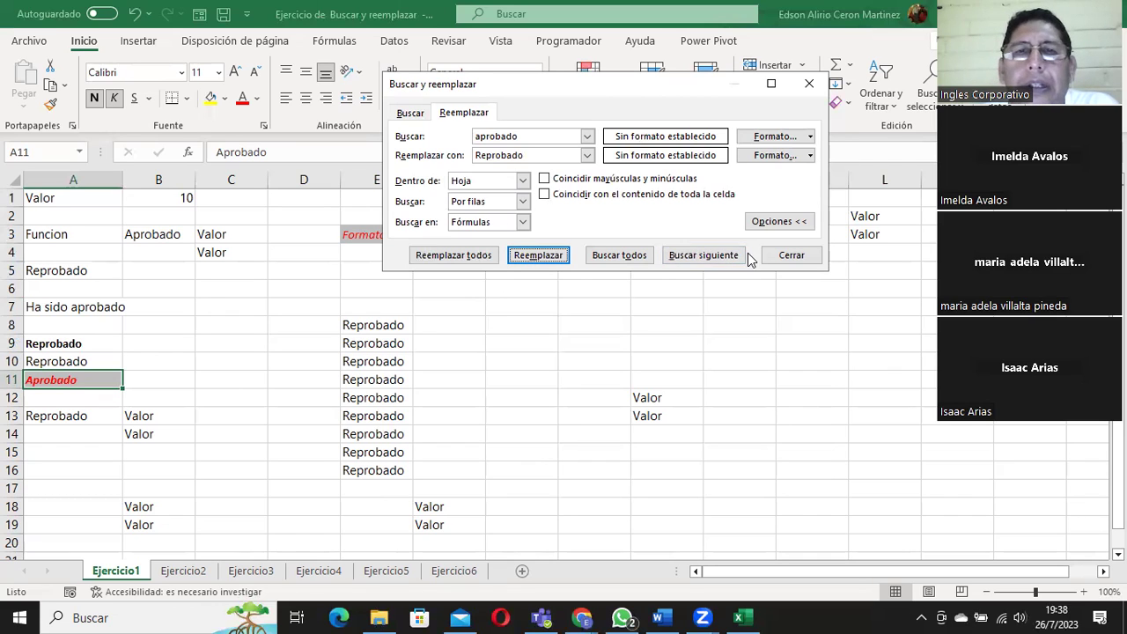
click(795, 254)
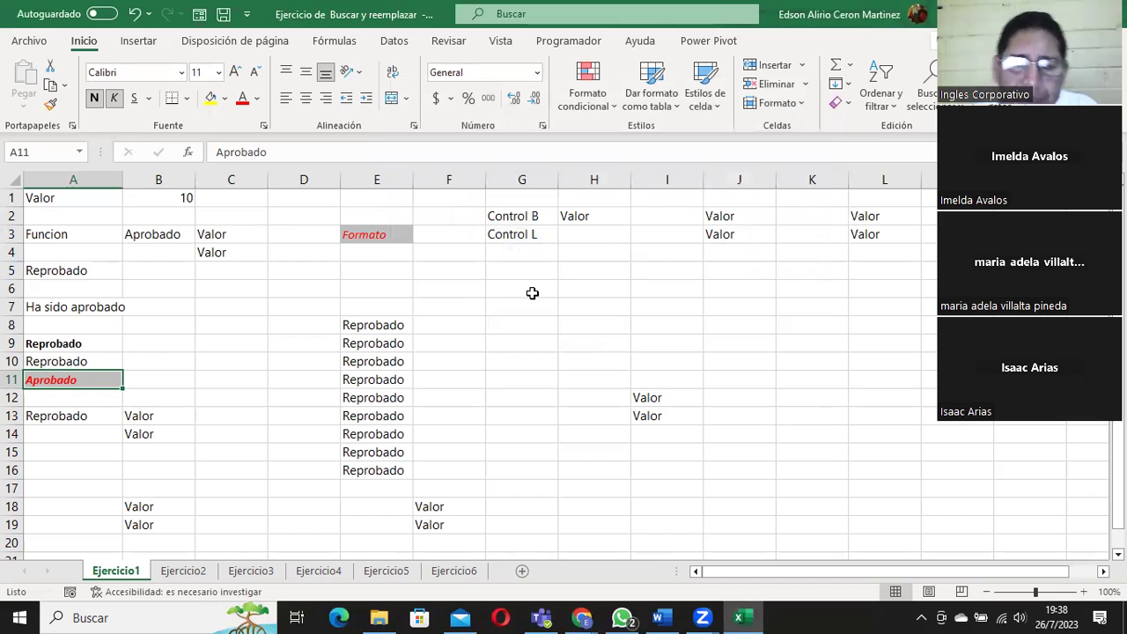
Reopen the replace window with Ctrl+L, find the B3 match, and enlarge and move the dialog off the data.
key(ctrl+l)
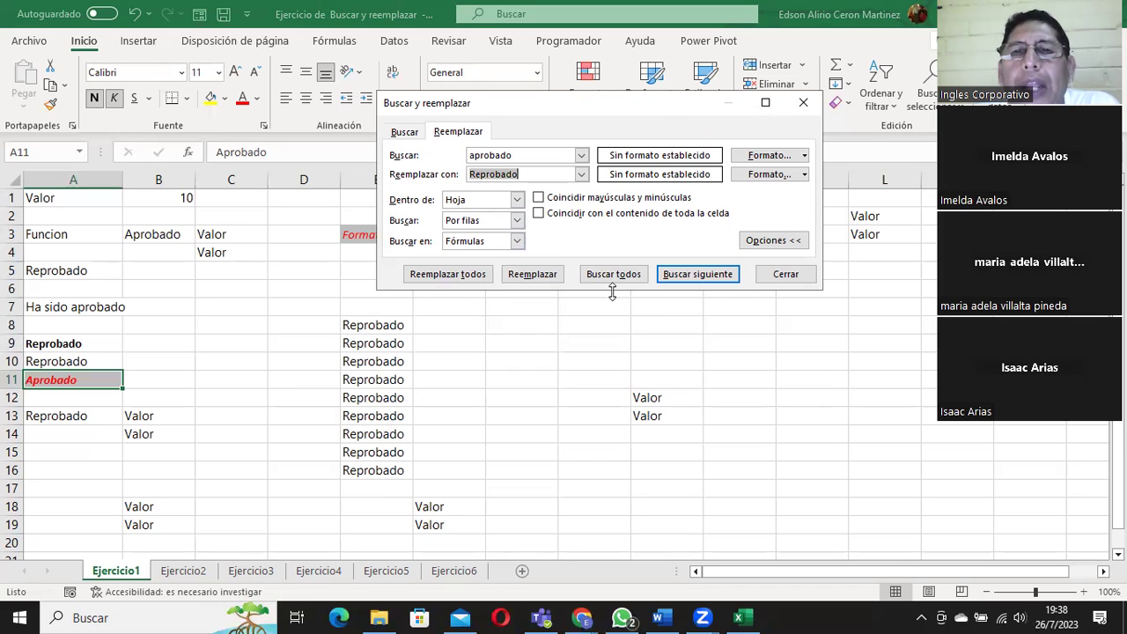
click(696, 275)
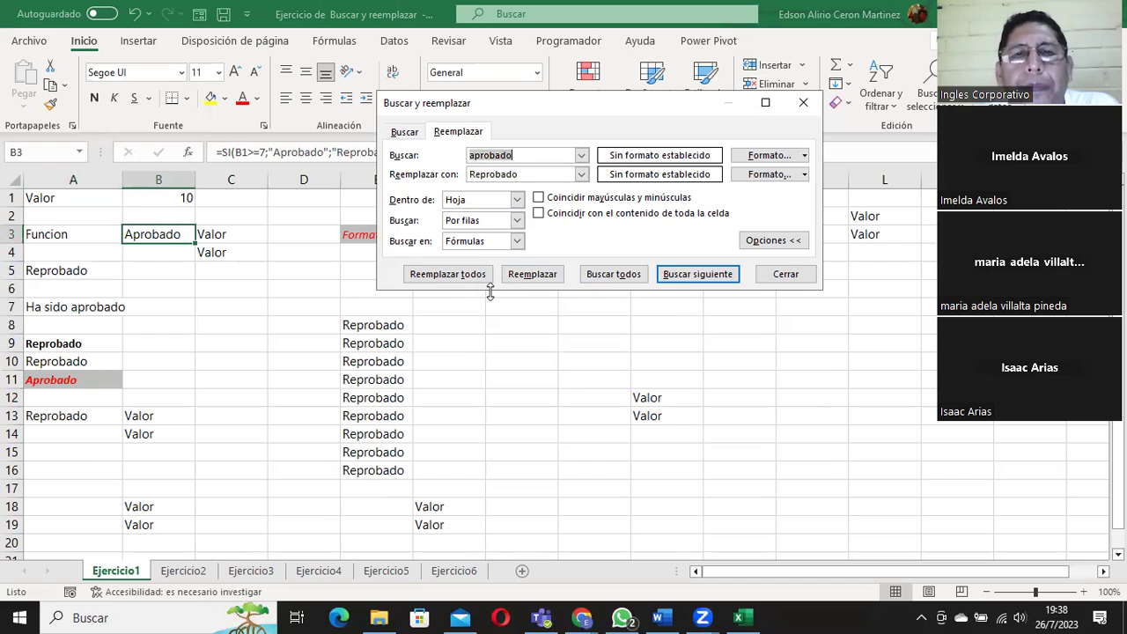
drag(491, 293, 533, 449)
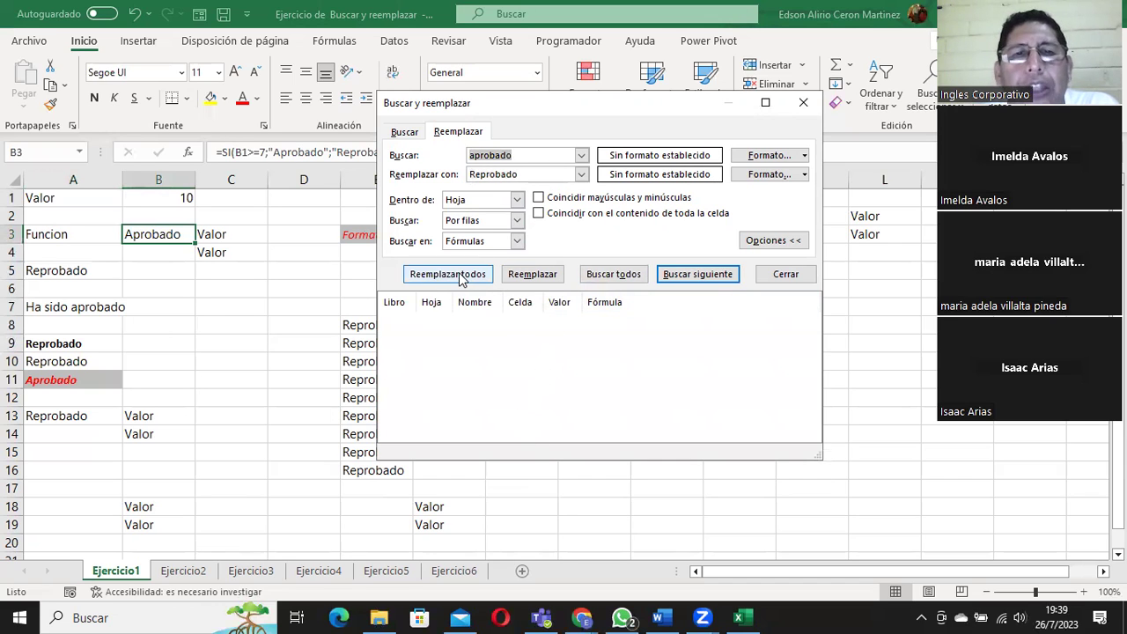
click(546, 155)
drag(576, 103, 735, 43)
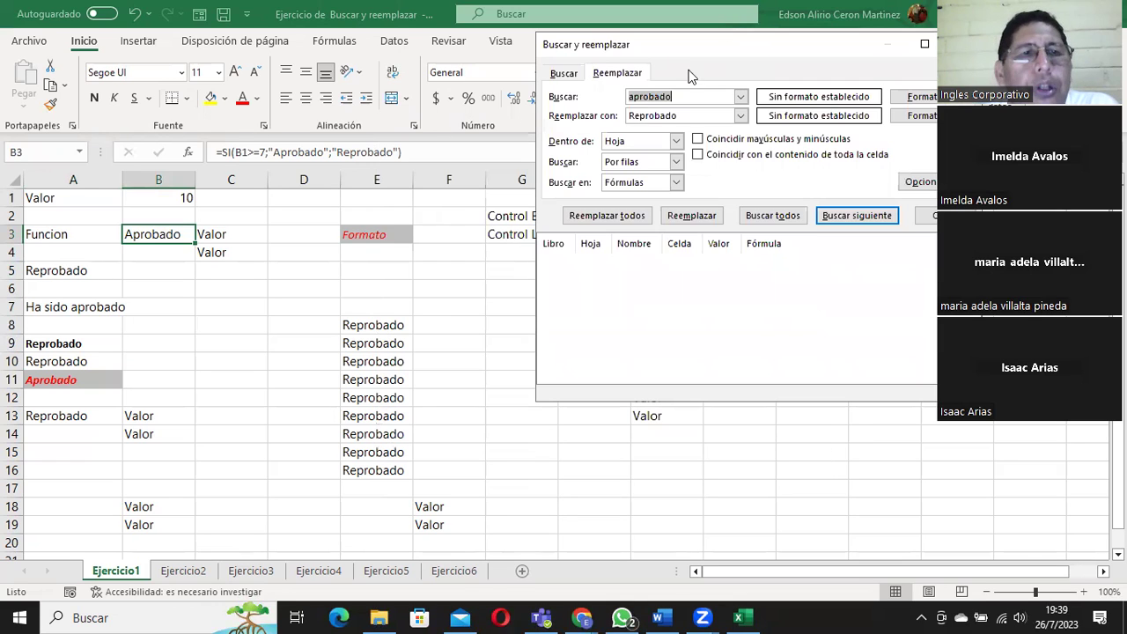
click(678, 114)
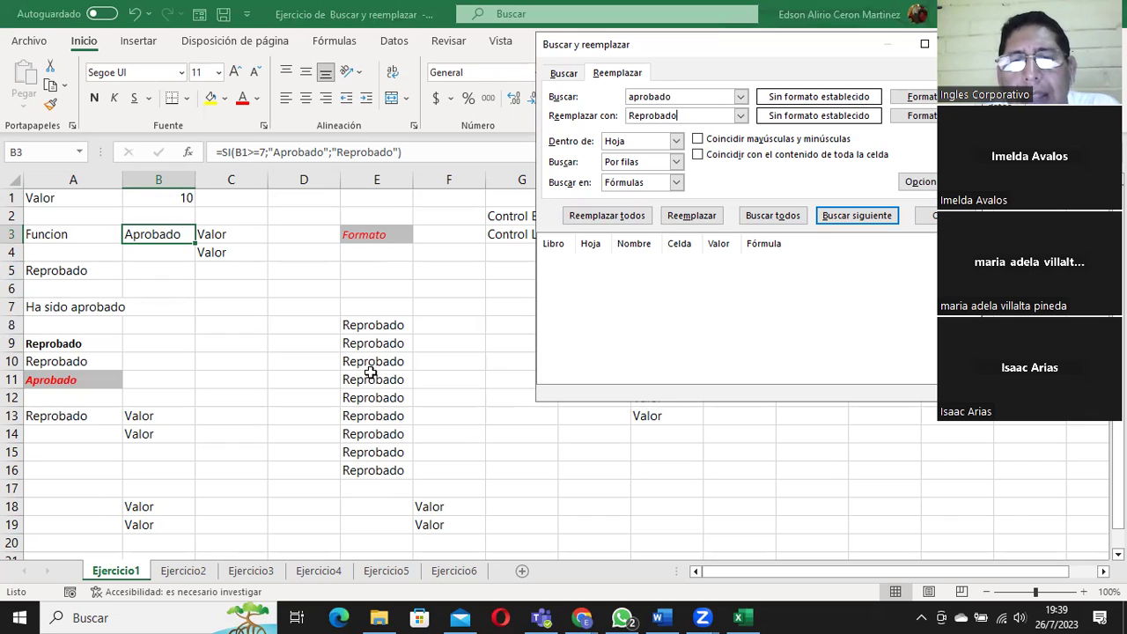
Replace all remaining aprobado with Reprobado and confirm the 3 replacements.
click(627, 221)
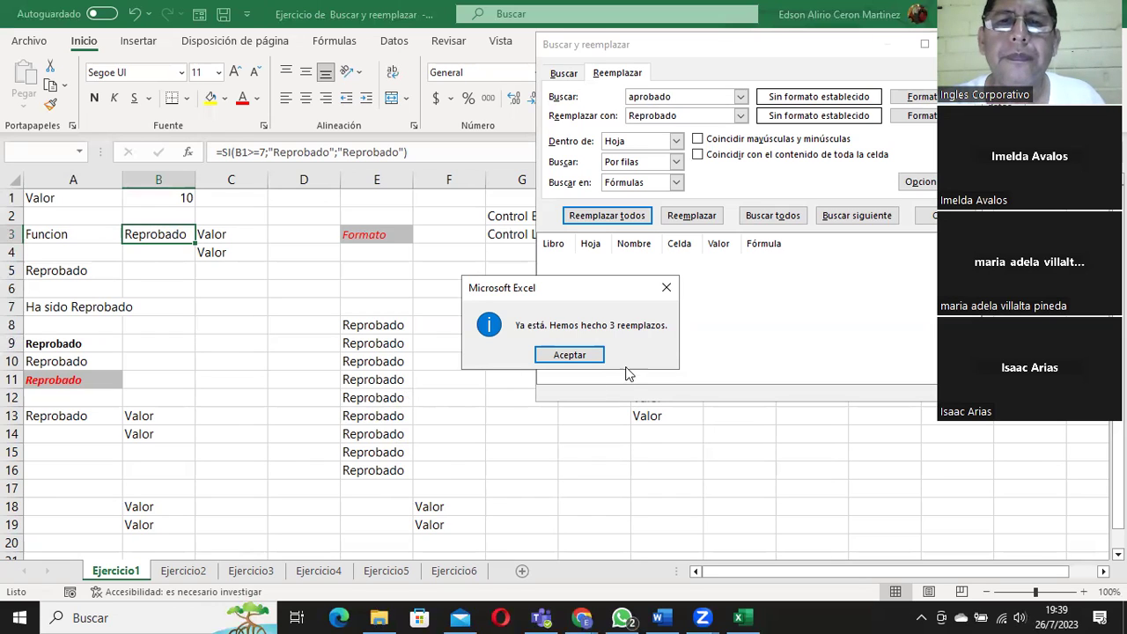
click(571, 353)
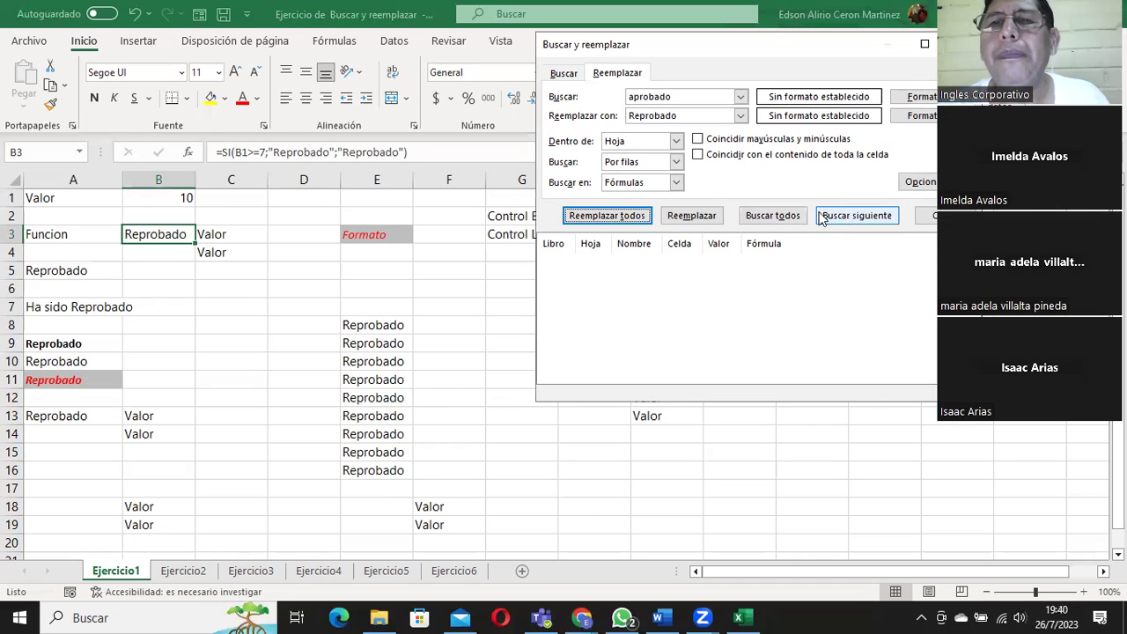
Check for leftover aprobado matches, then search for 'REprobador', which finds nothing.
click(788, 215)
click(569, 422)
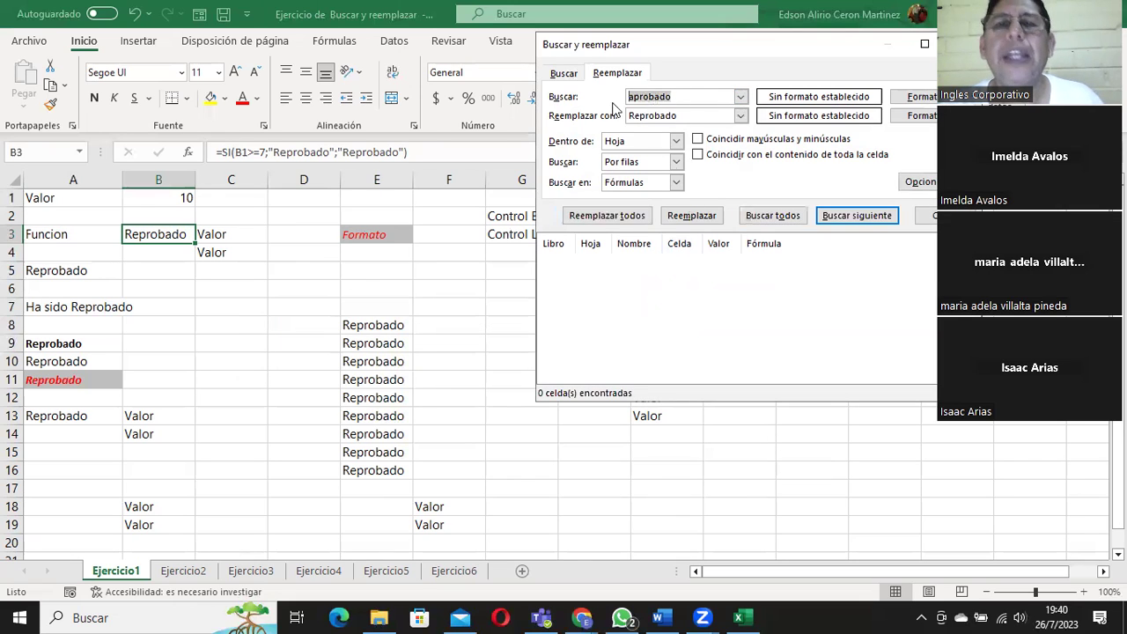
text(REprobador)
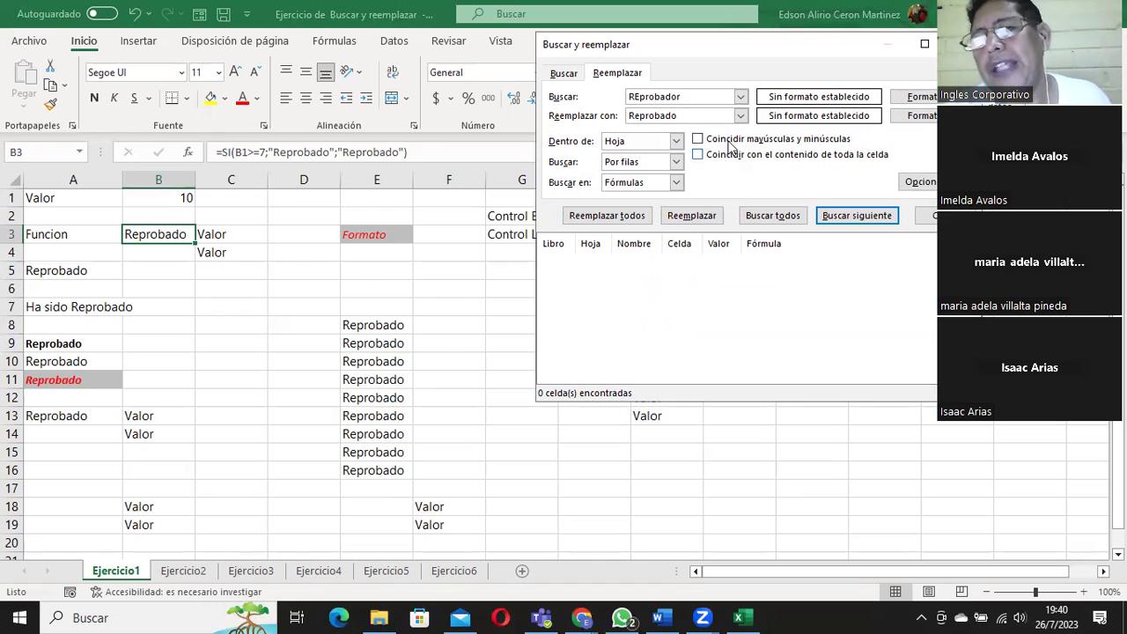
click(772, 216)
click(573, 356)
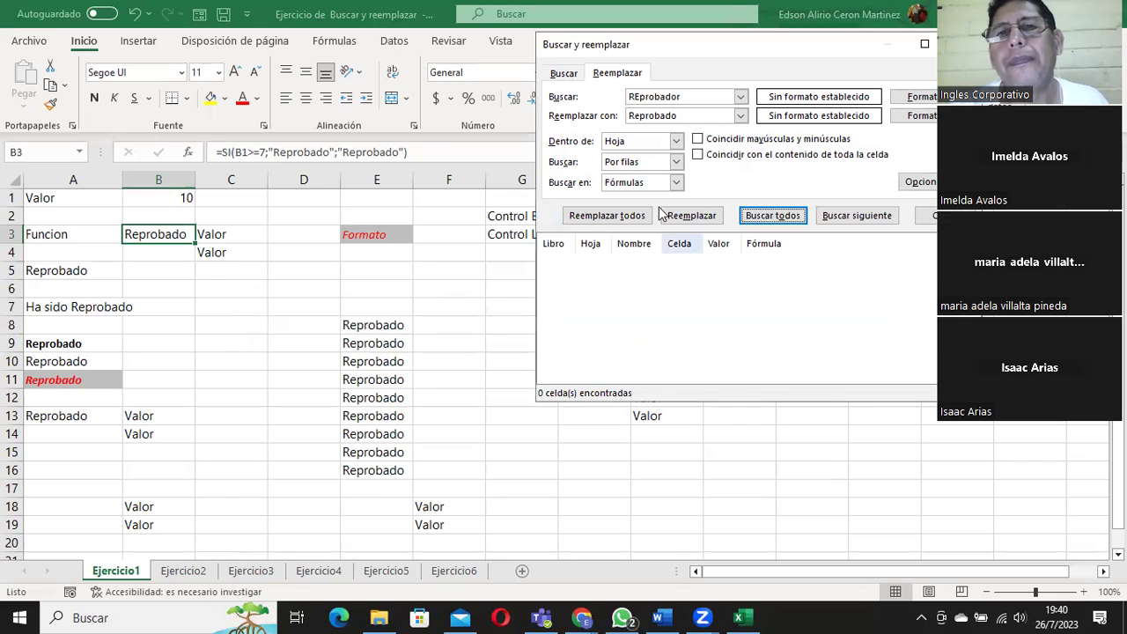
Correct the term to 'Reprobador' and search again on the Buscar tab, still with no match.
click(641, 96)
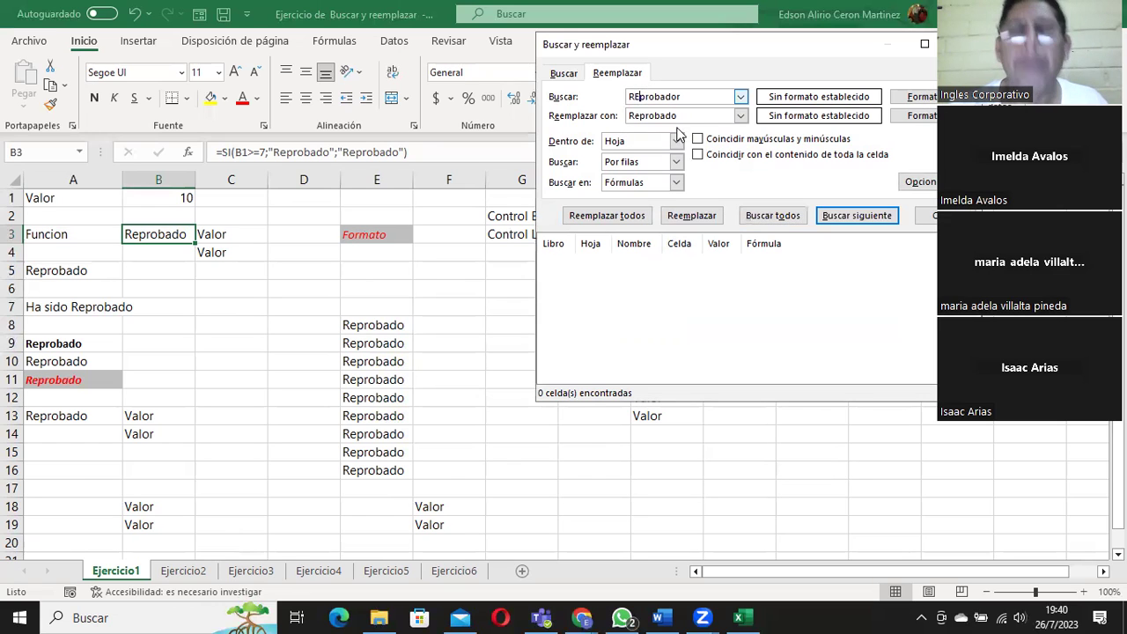
key(BackSpace)
text(e)
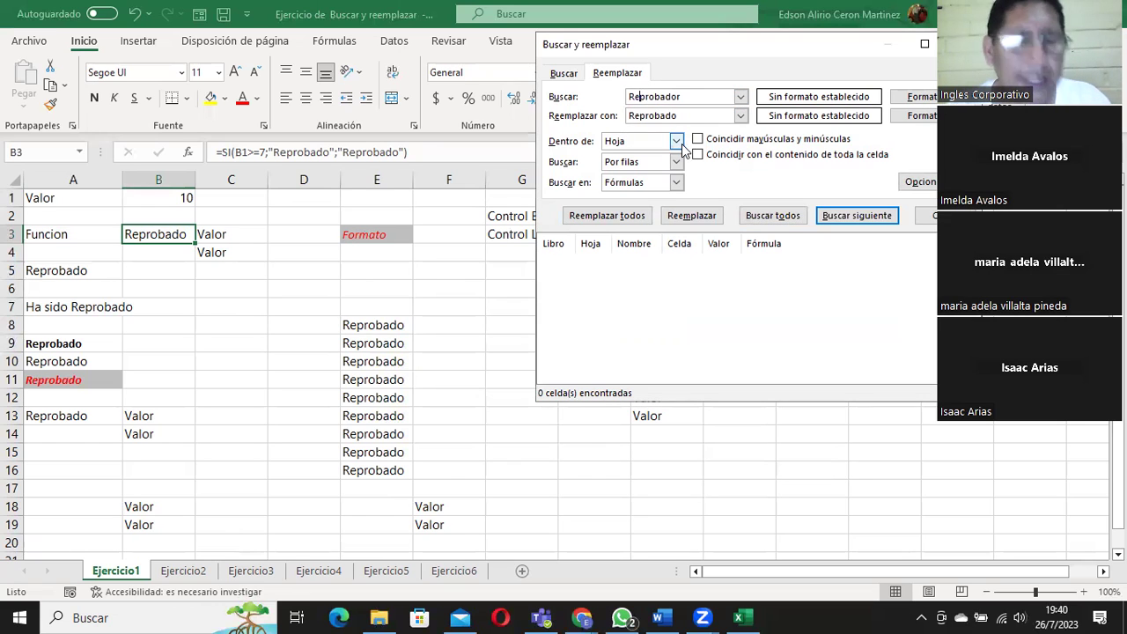
click(565, 76)
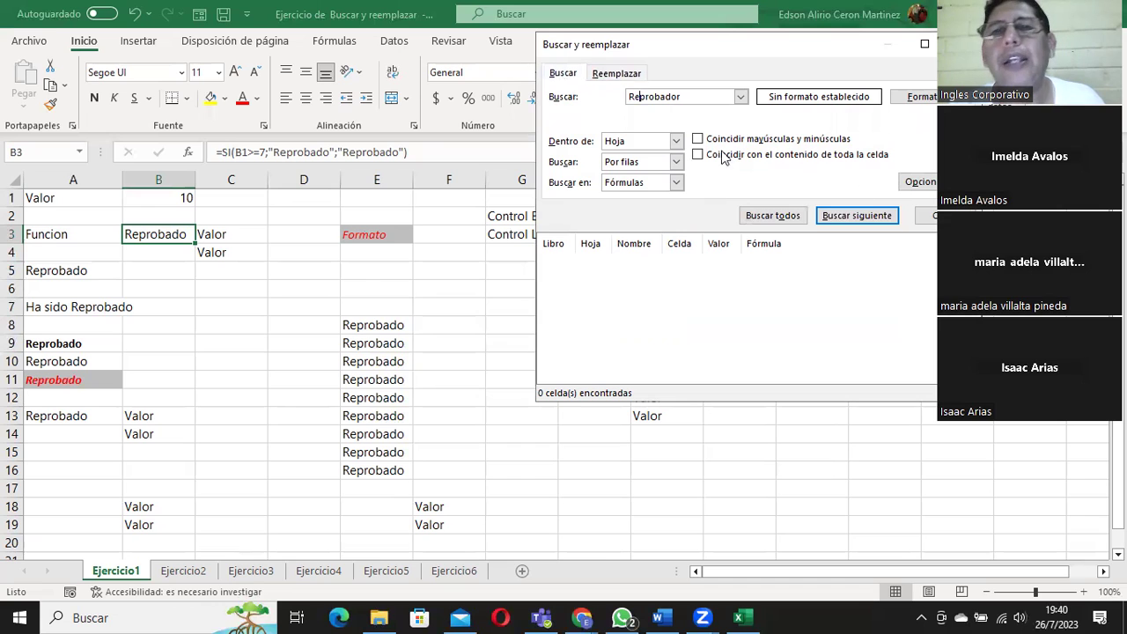
click(786, 219)
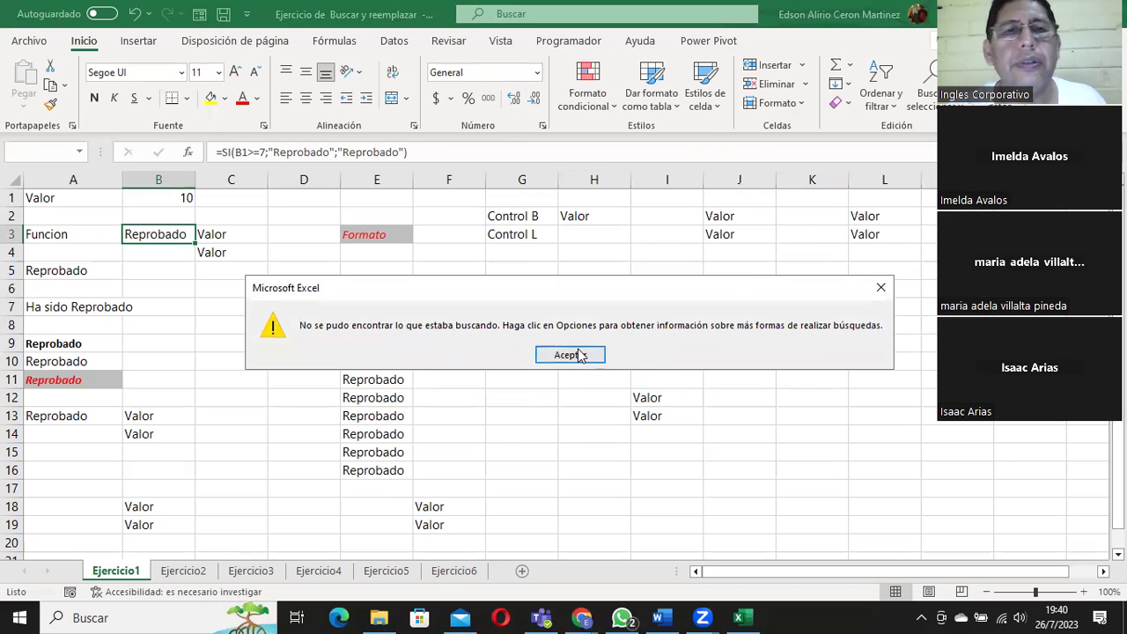
click(574, 354)
Fix the search term to 'Reprobado' and return to the Reemplazar options.
click(713, 97)
key(BackSpace)
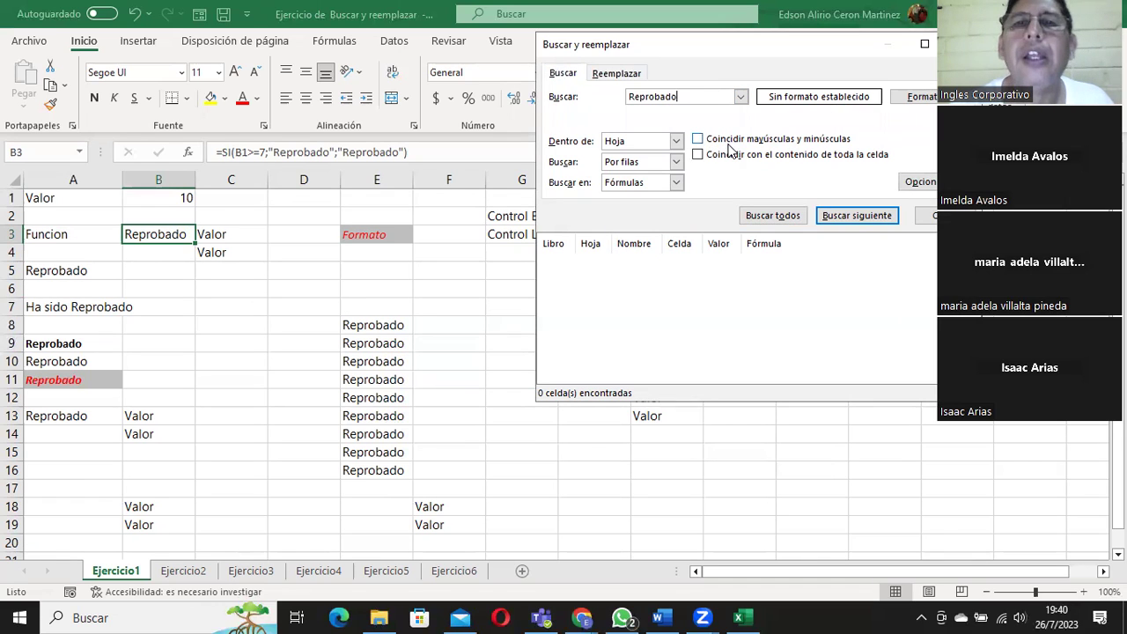
click(625, 74)
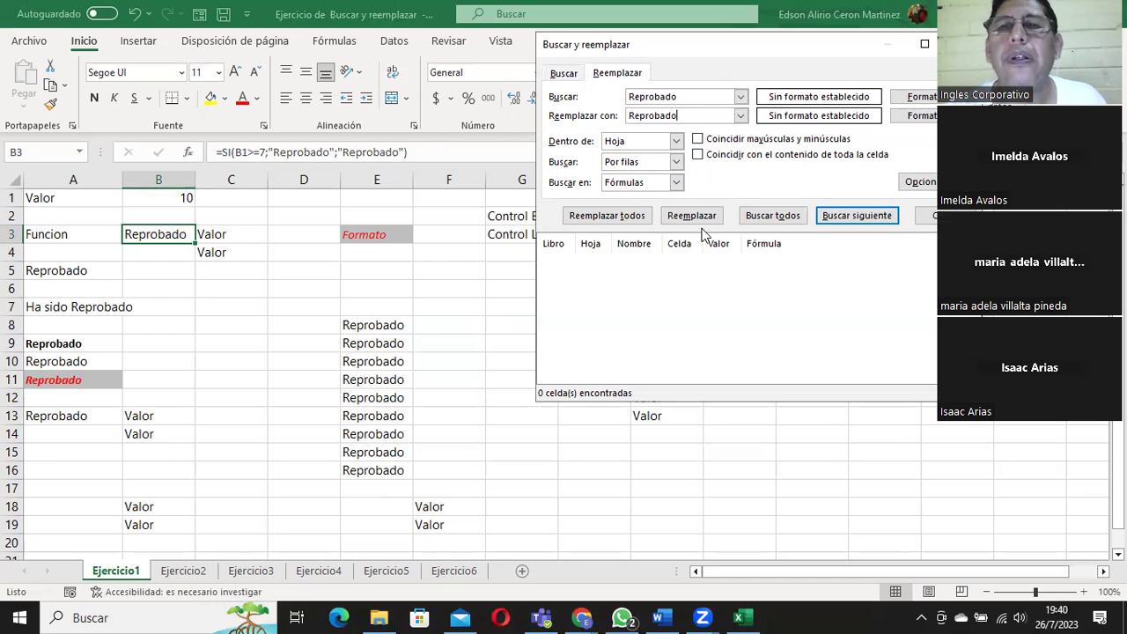
List all 16 Reprobado cells with Dentro de set to Libro, then go back to the Buscar tab.
click(772, 216)
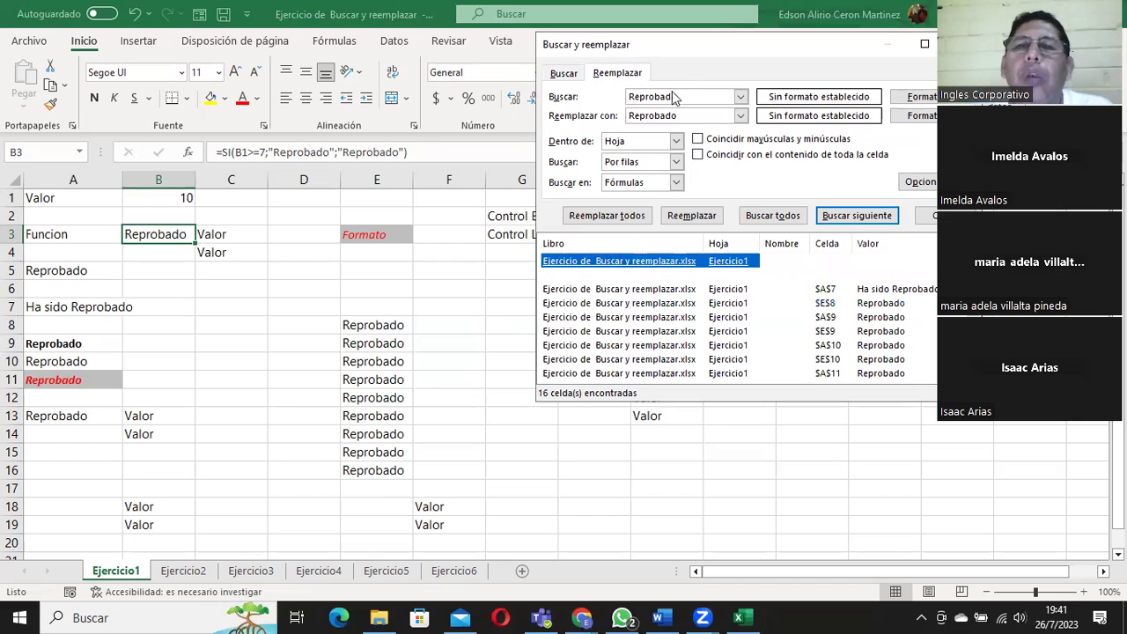
click(676, 142)
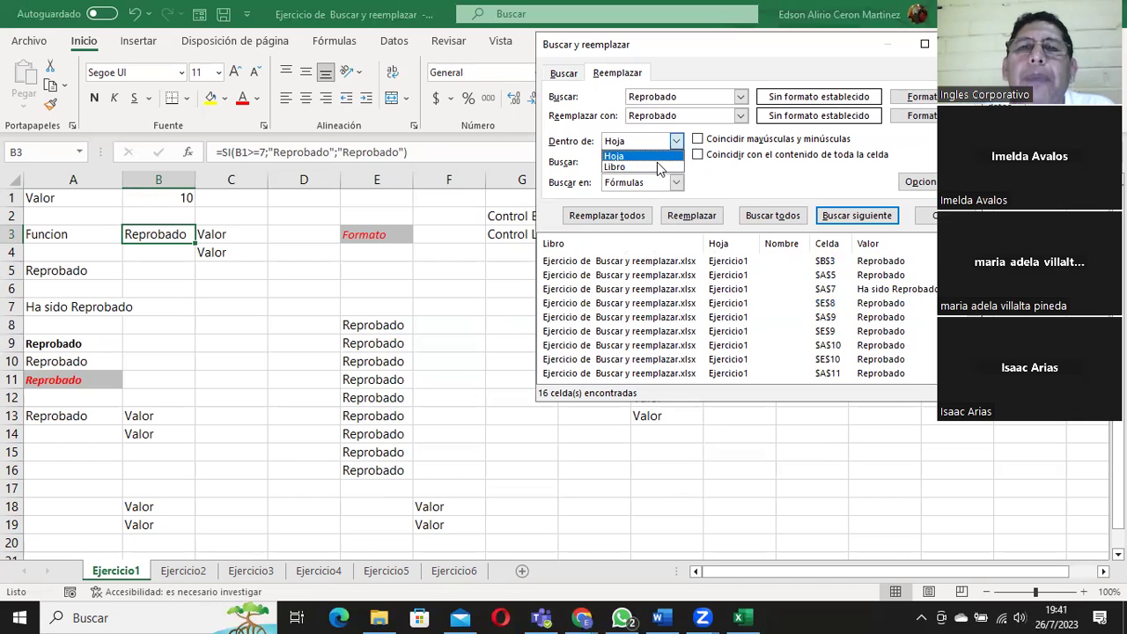
click(616, 166)
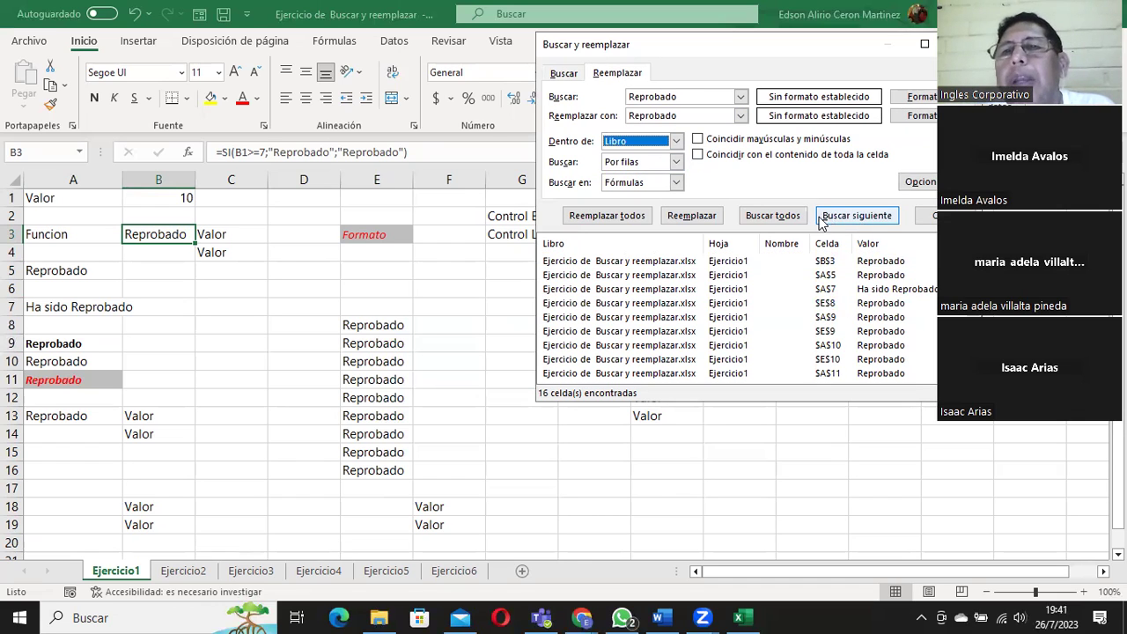
click(786, 216)
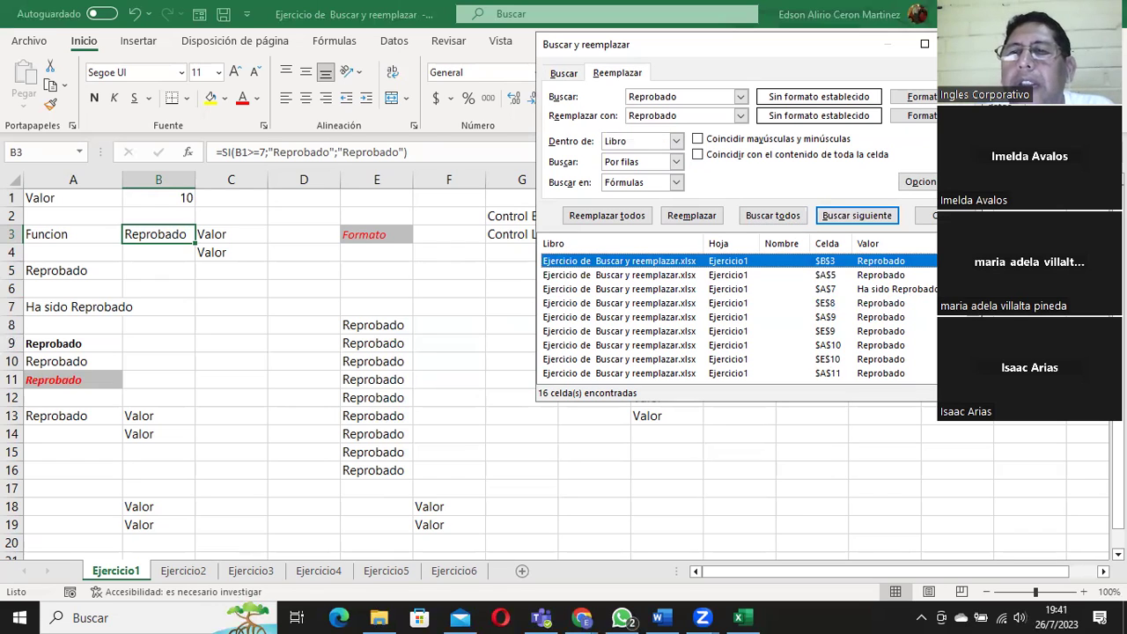
scroll(727, 352, down, 3)
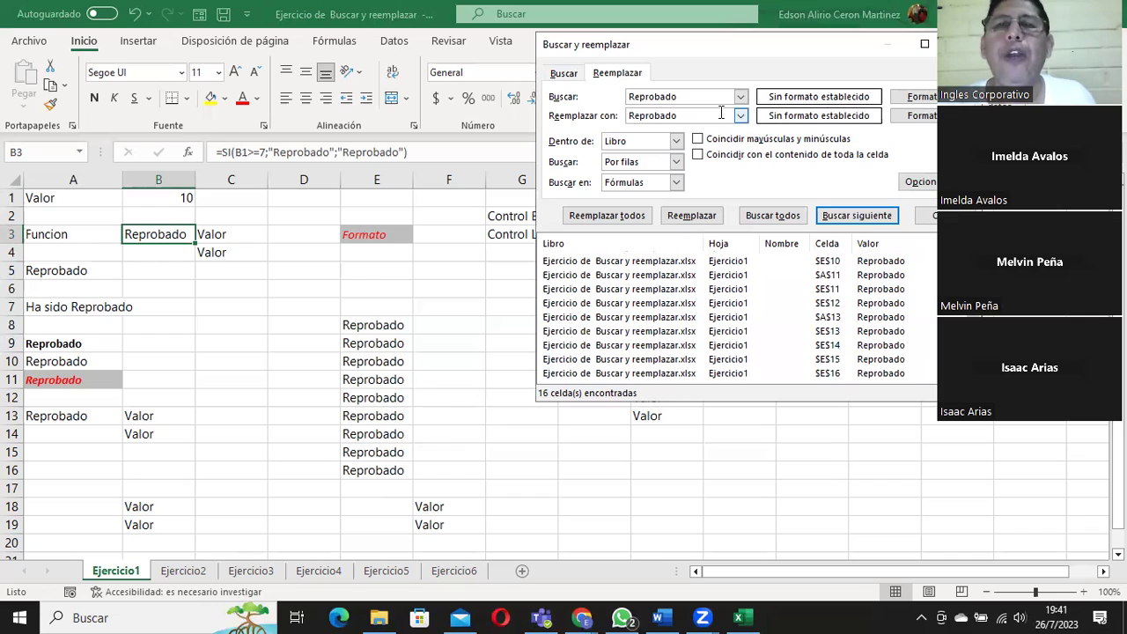
click(565, 73)
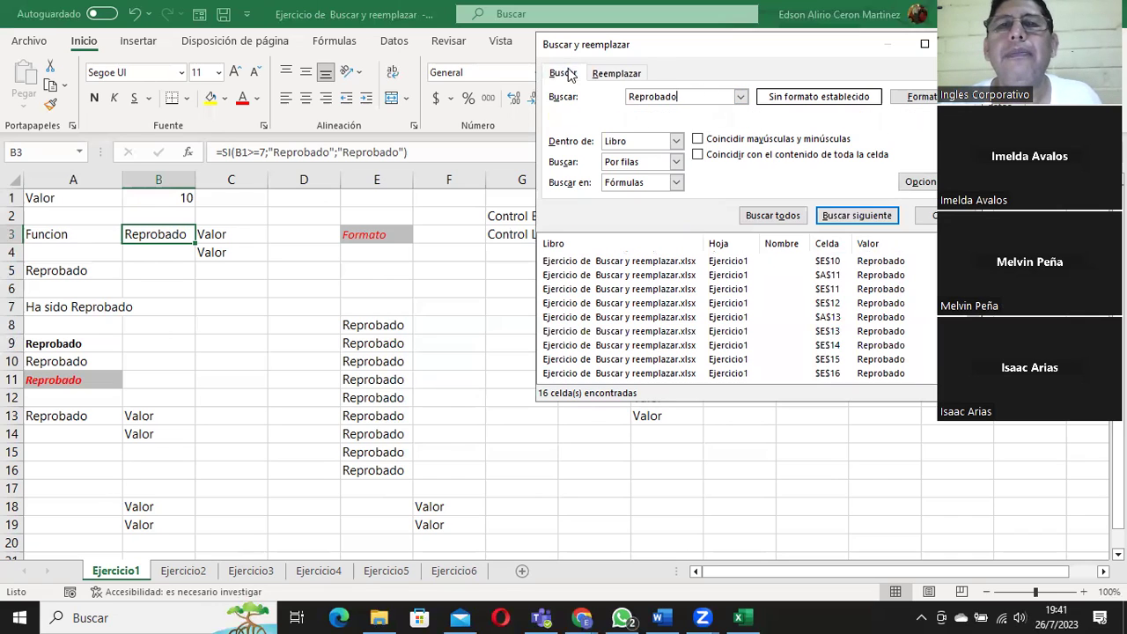
Search the whole workbook for '10' and list all 8 matching cells.
text(10)
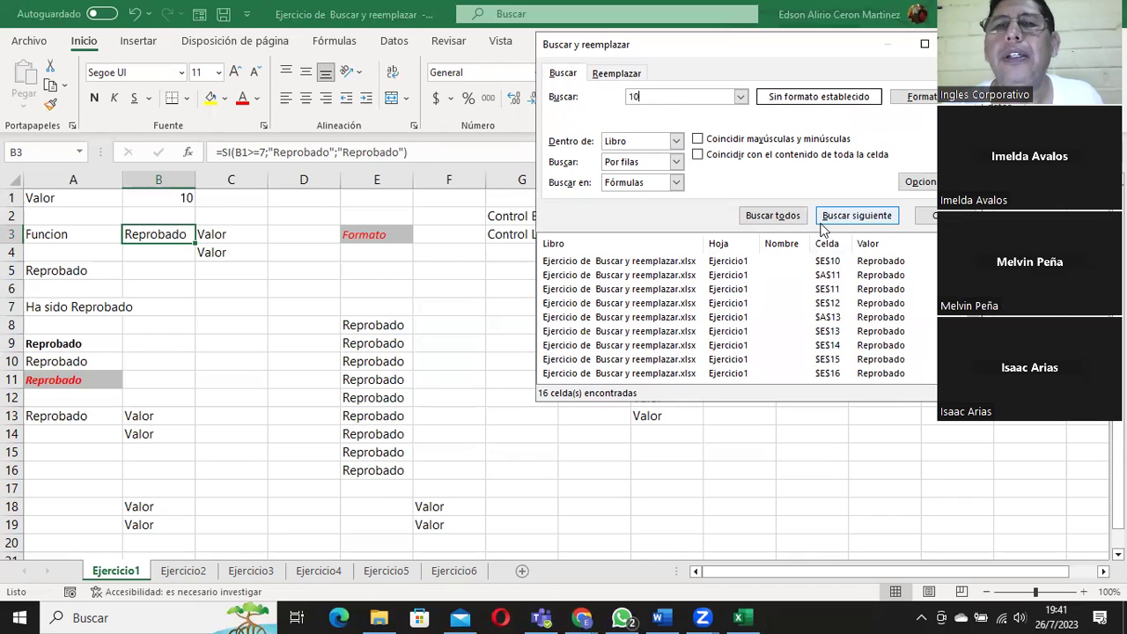
click(793, 222)
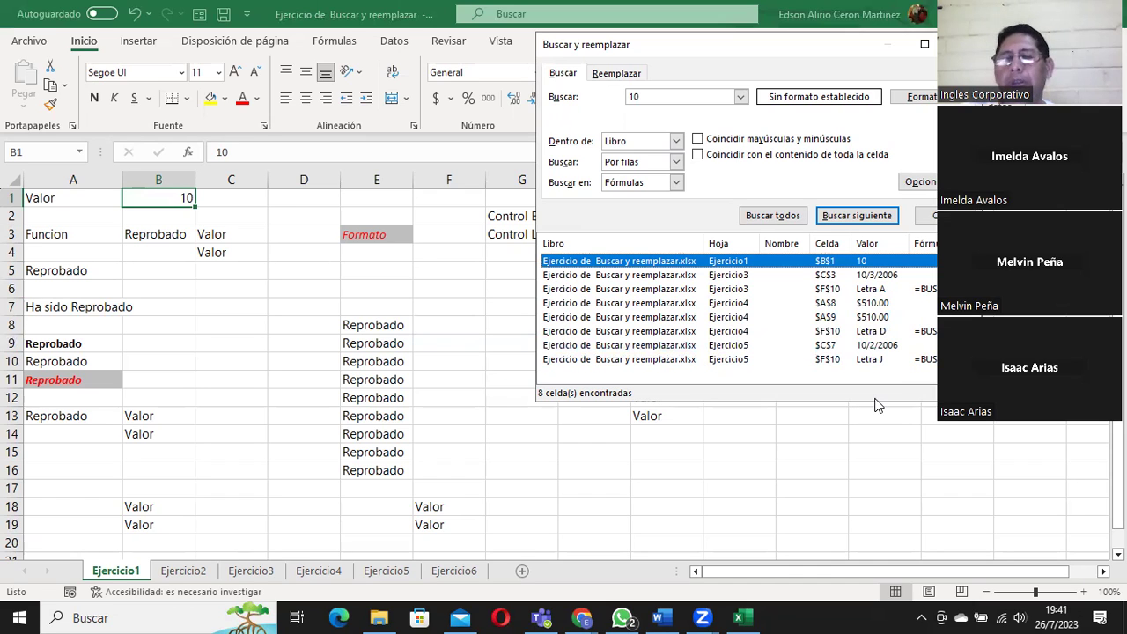
Rerun the '10' search in Valores (5 cells), then in Fórmulas (8 cells).
click(676, 182)
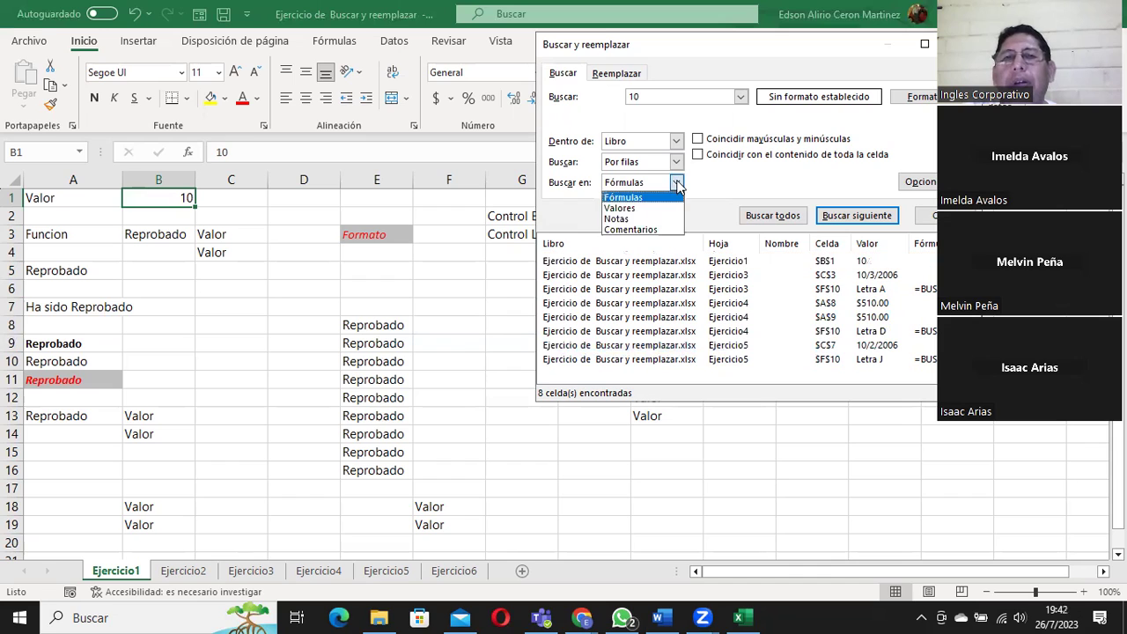
click(639, 209)
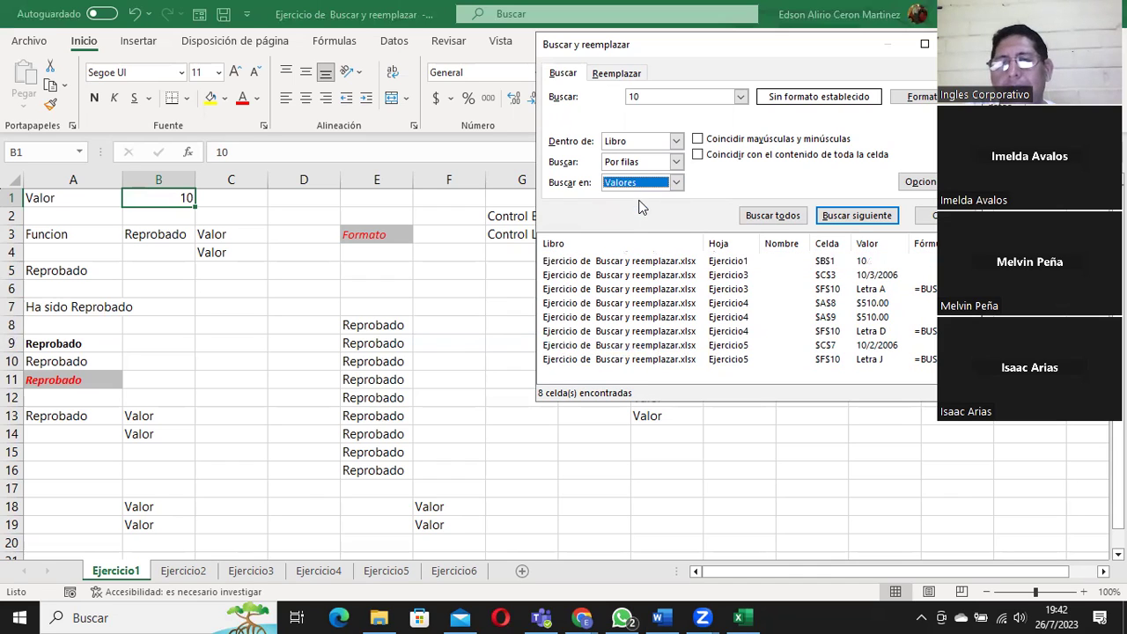
click(775, 216)
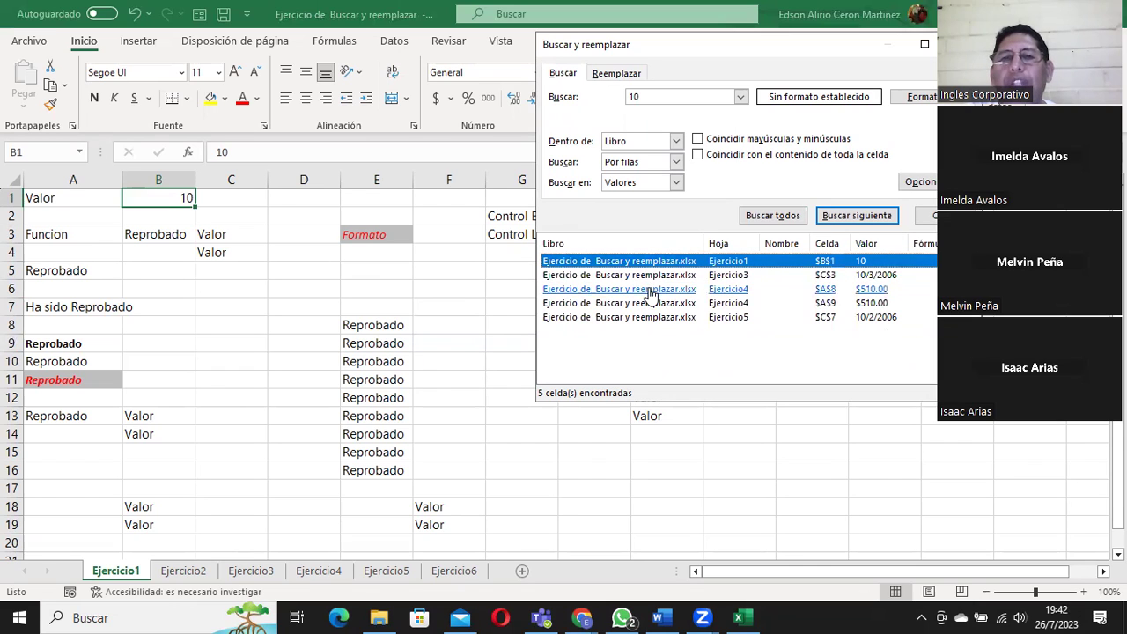
click(676, 182)
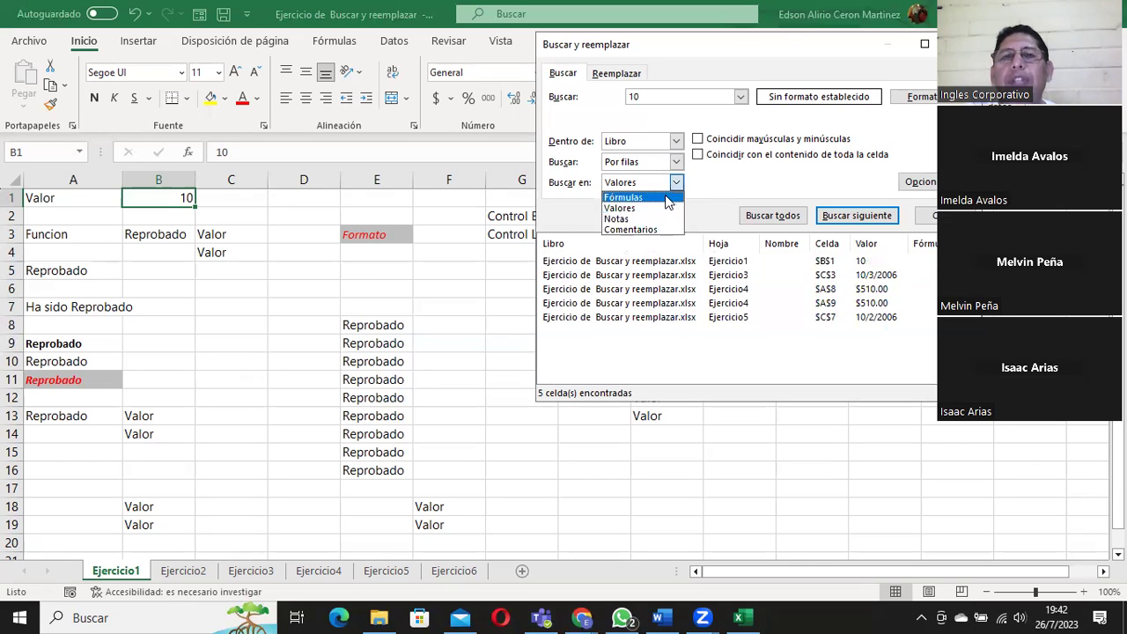
click(674, 195)
click(797, 217)
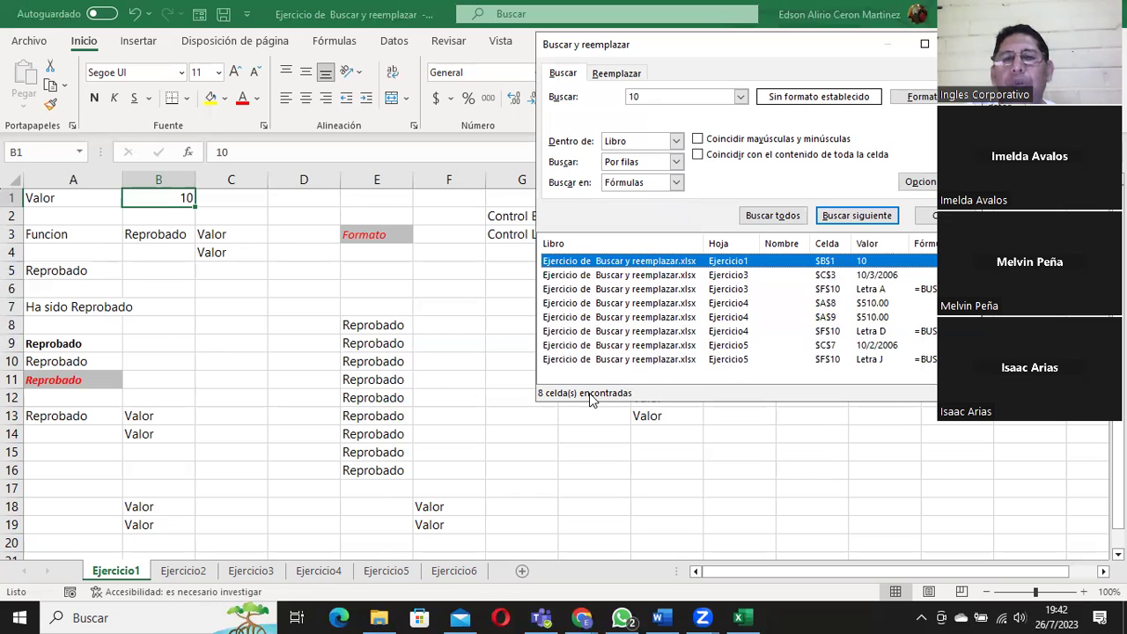
Search values for '10' again, then set Buscar en back to Fórmulas.
click(676, 183)
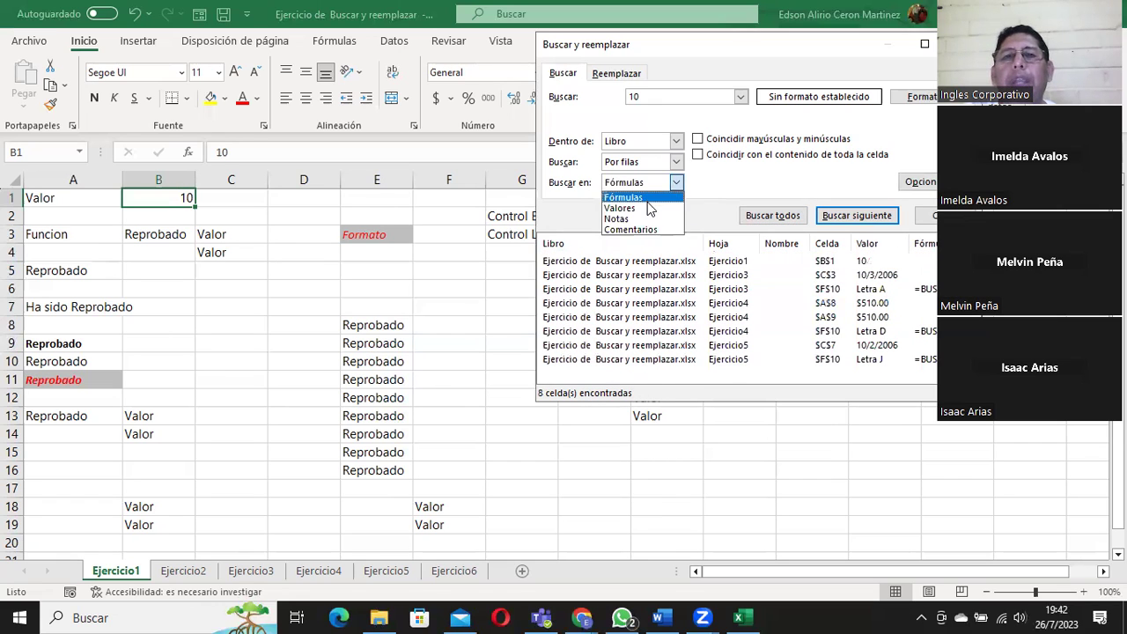
click(650, 209)
click(787, 217)
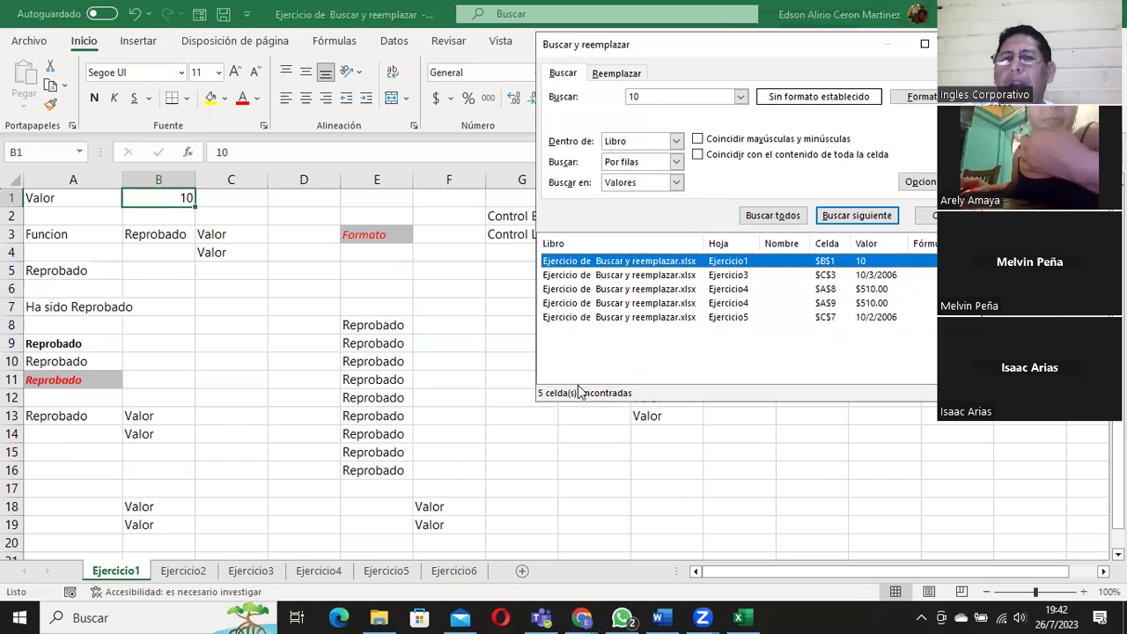
click(675, 183)
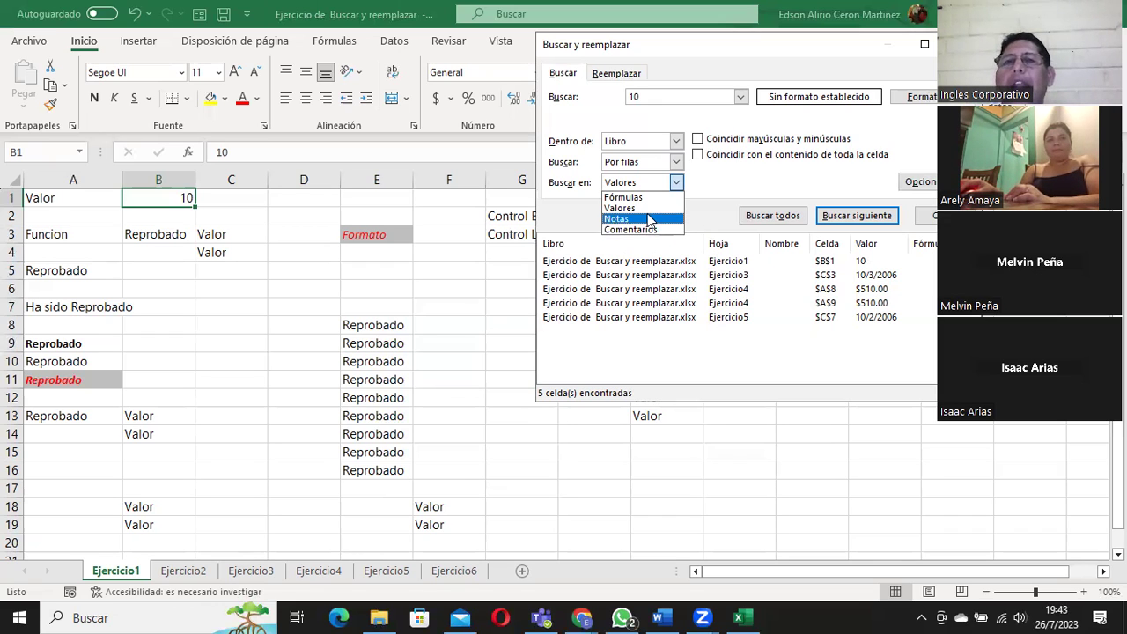
click(647, 208)
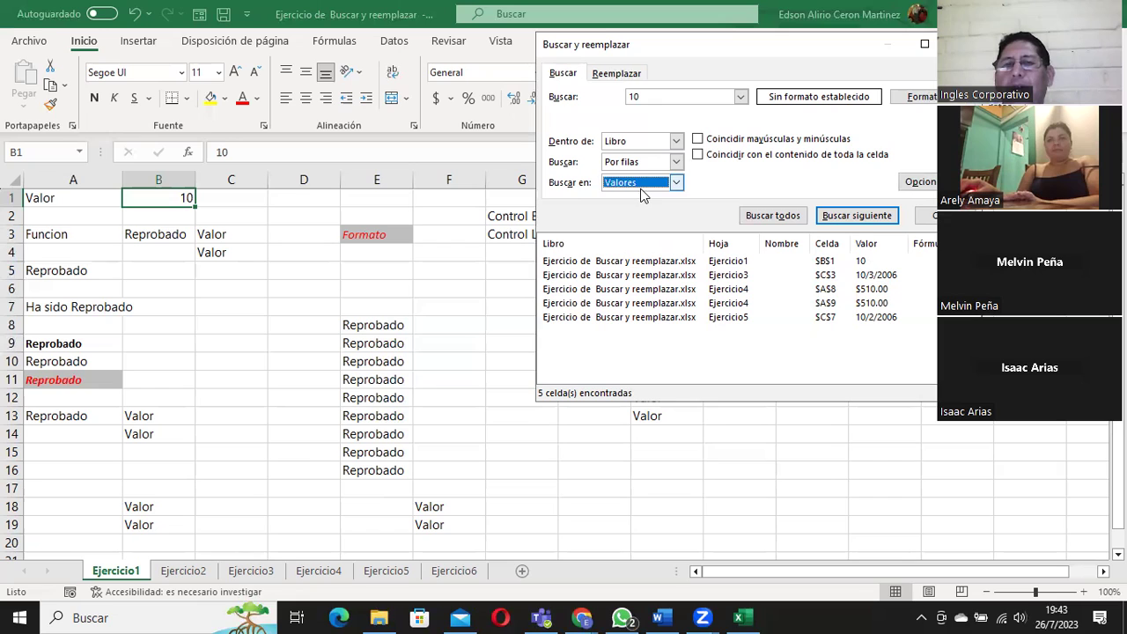
click(640, 183)
click(637, 199)
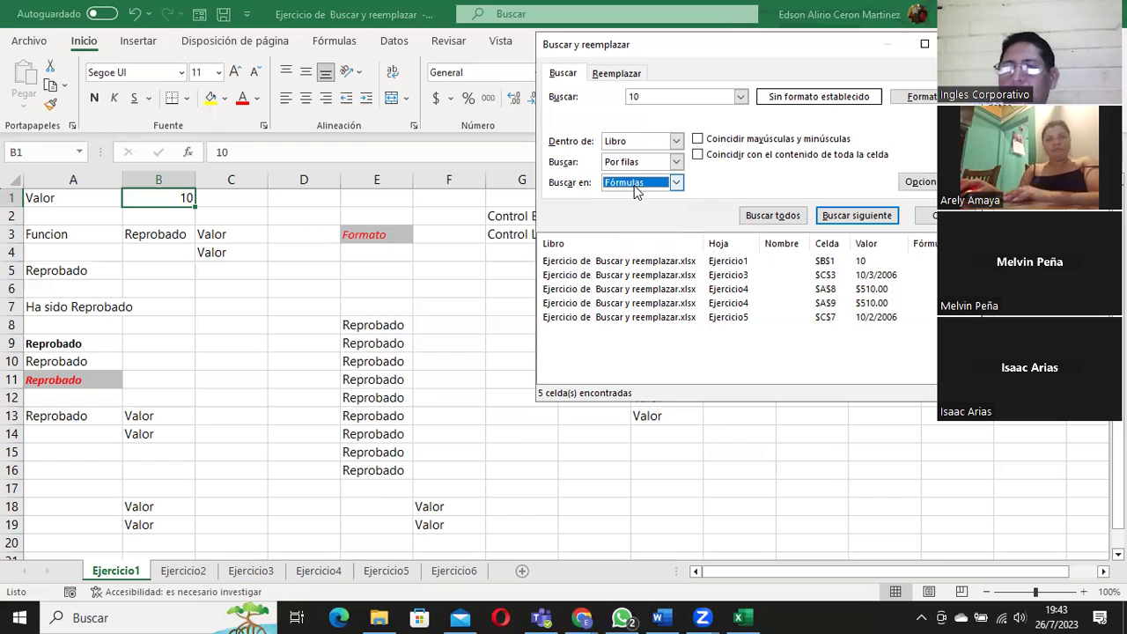
Close Find and Replace, go to the Ejercicio3 sales sheet and select cell G5.
click(935, 216)
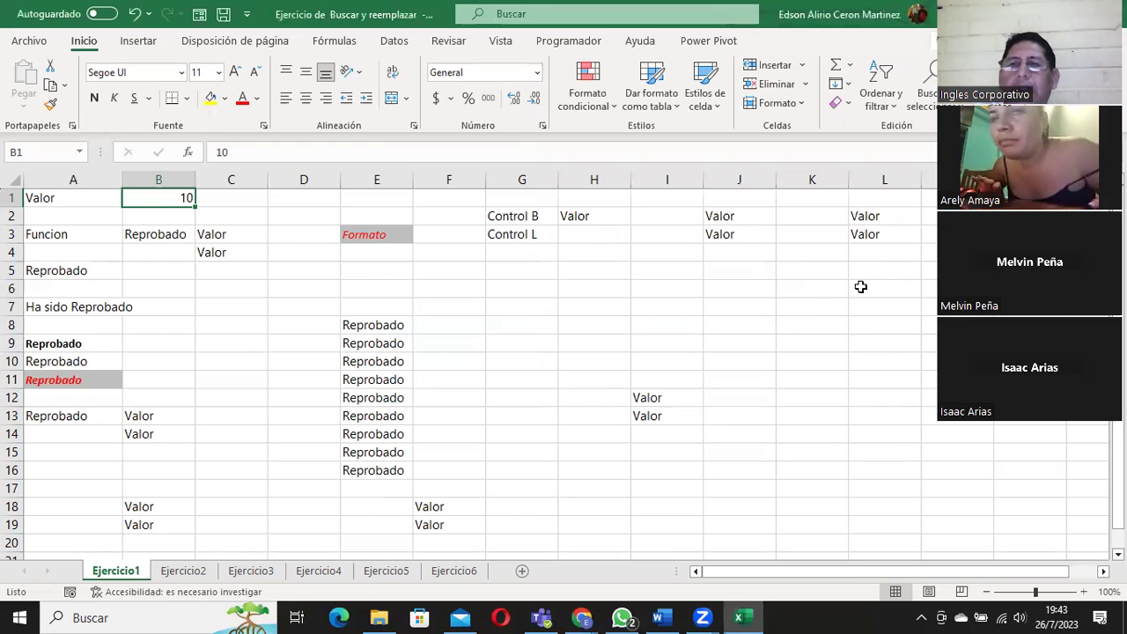
click(187, 572)
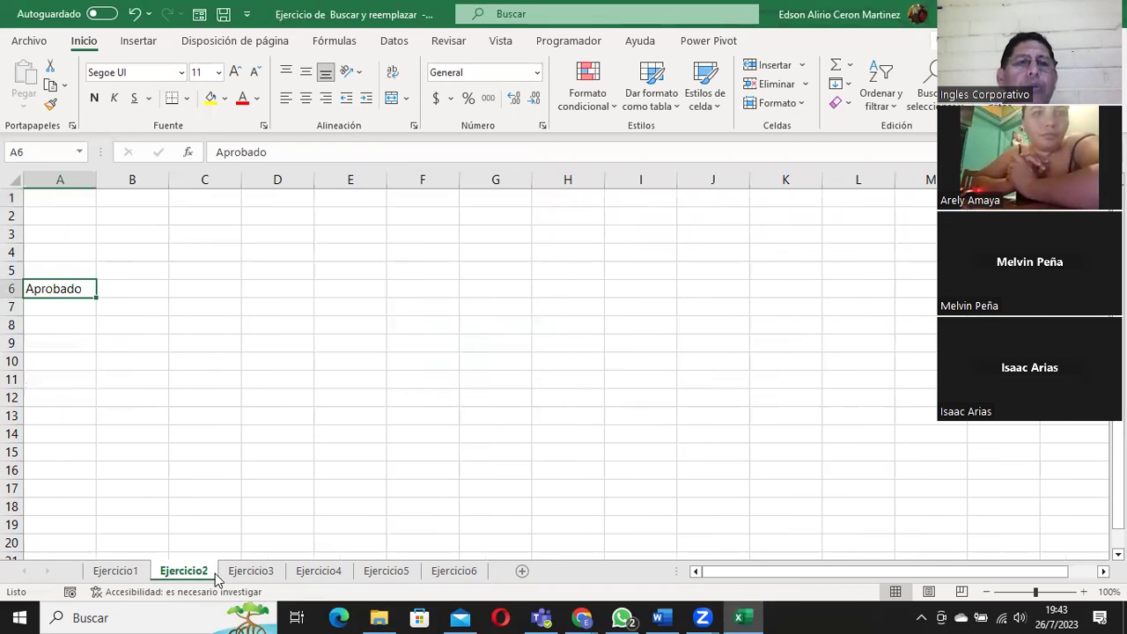
click(251, 572)
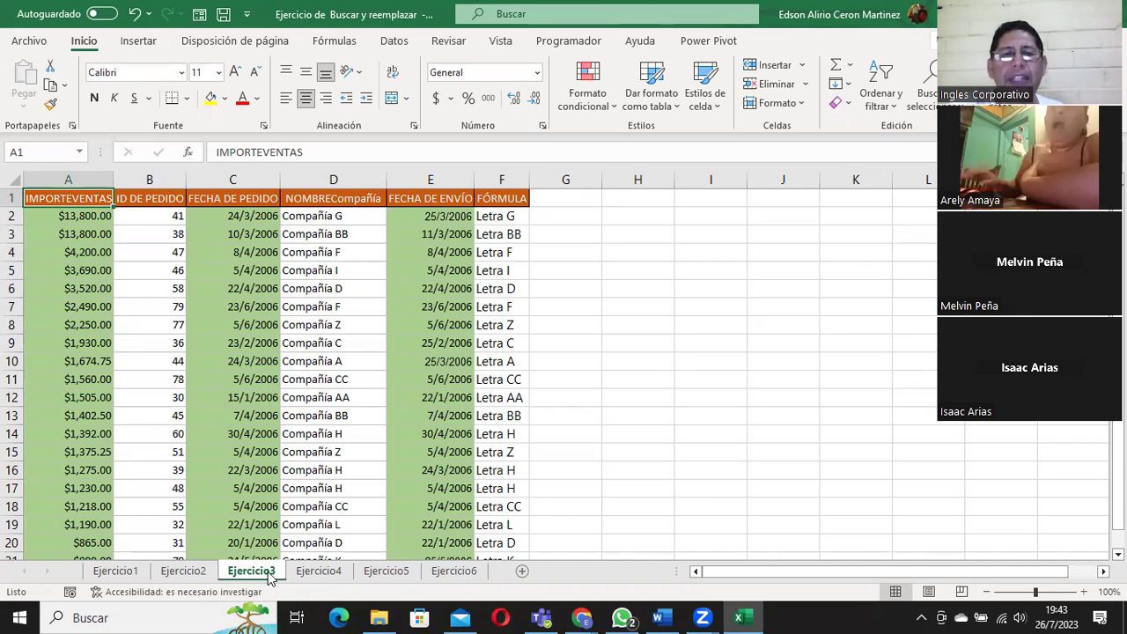
click(595, 273)
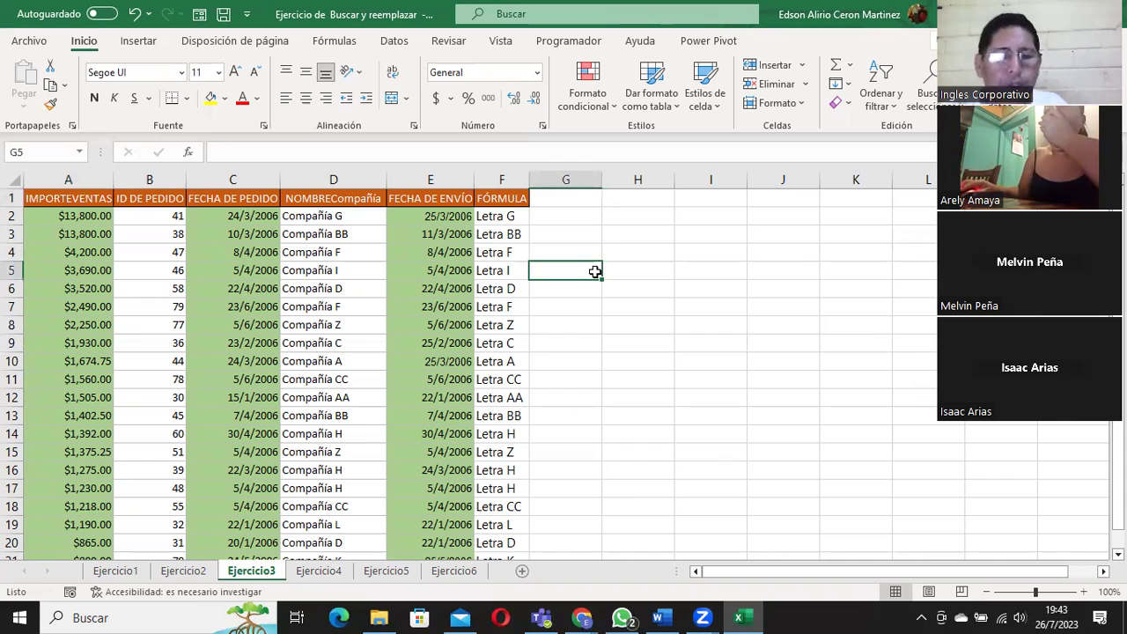
Search the workbook for unaccented 'Compañia' and dismiss the not-found message.
key(ctrl+b)
text(Compañ)
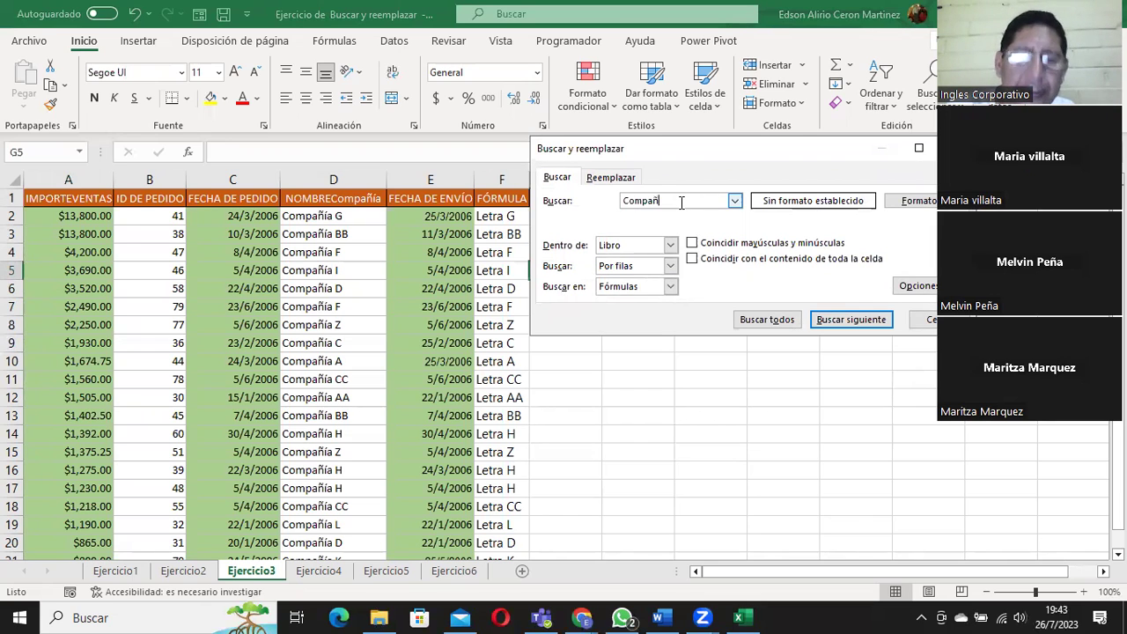
text(ia)
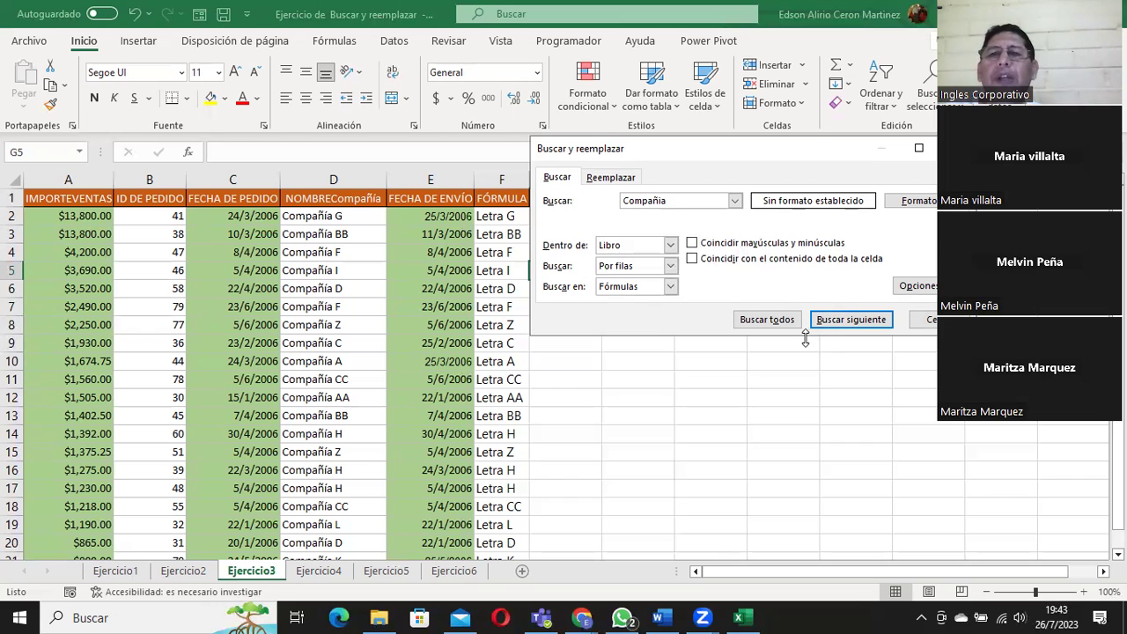
click(837, 321)
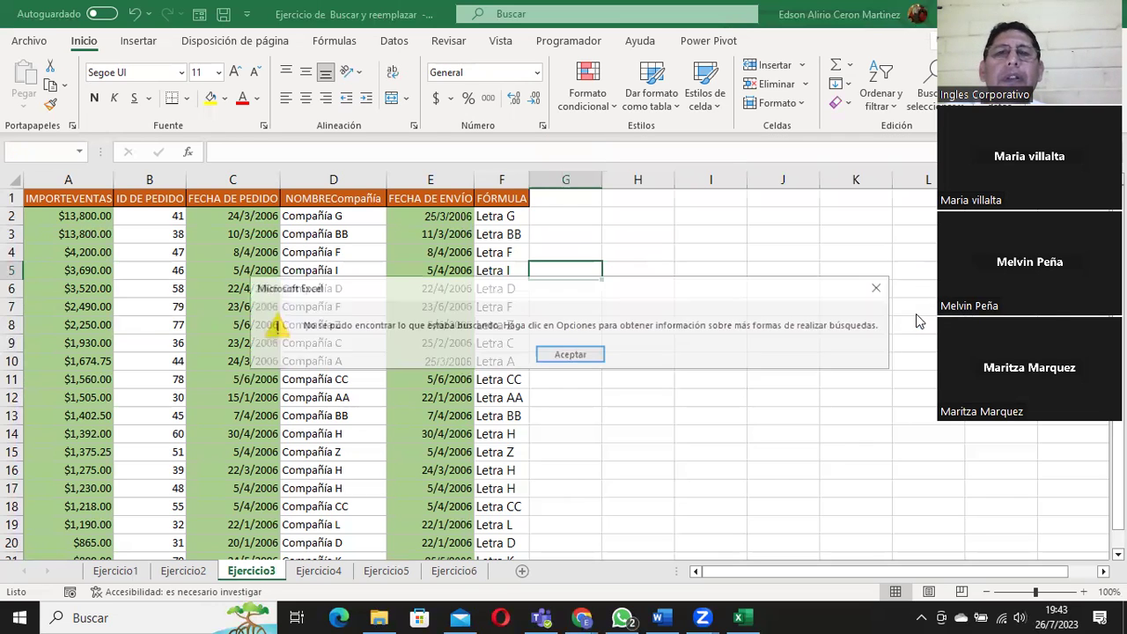
click(556, 357)
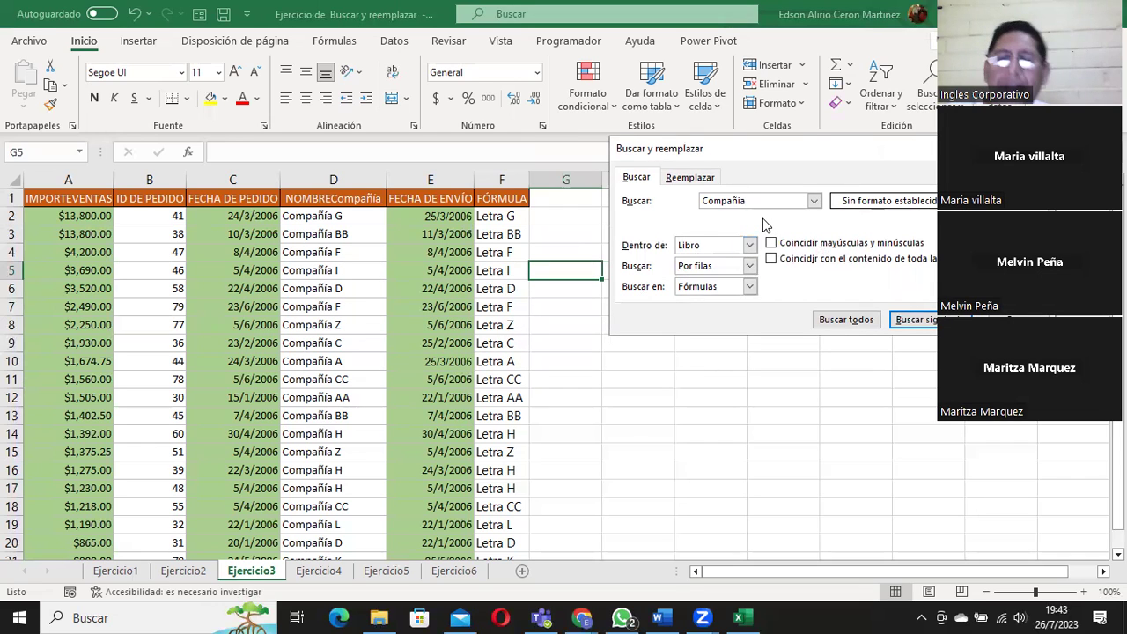
Correct the search term to 'Compañía' and find its first matches in column D.
key(BackSpace)
key(BackSpace)
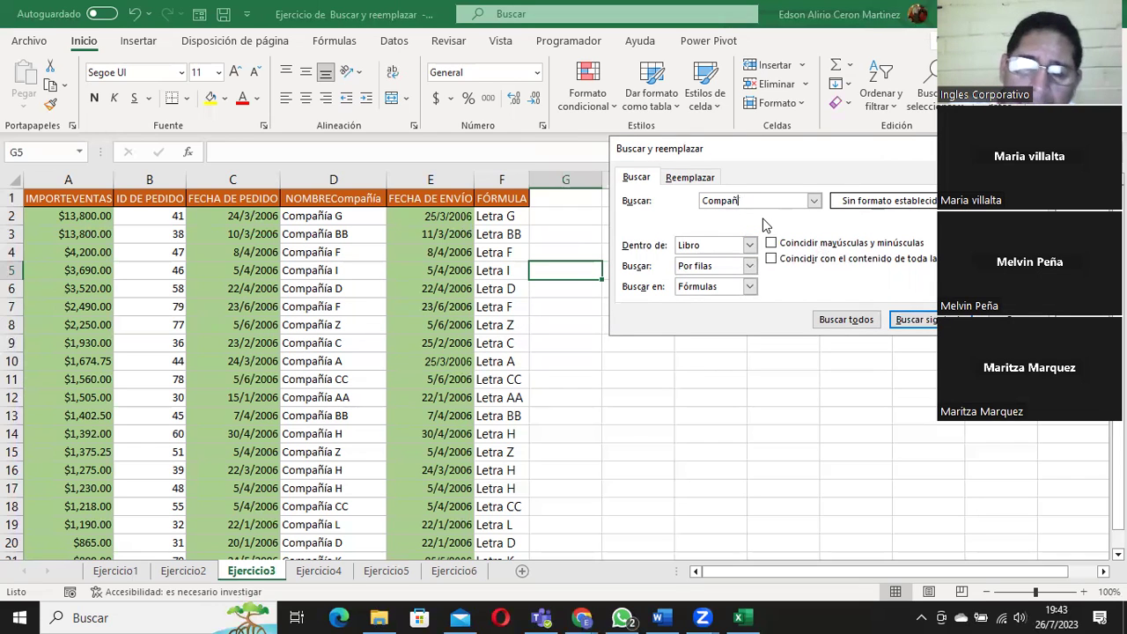
text(ía)
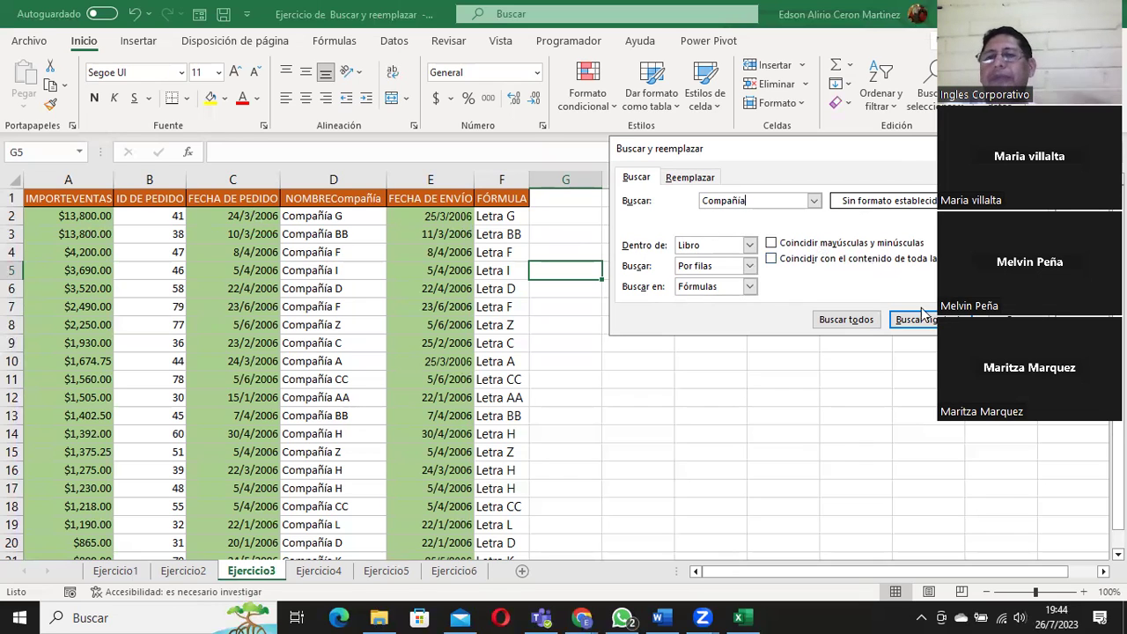
click(927, 329)
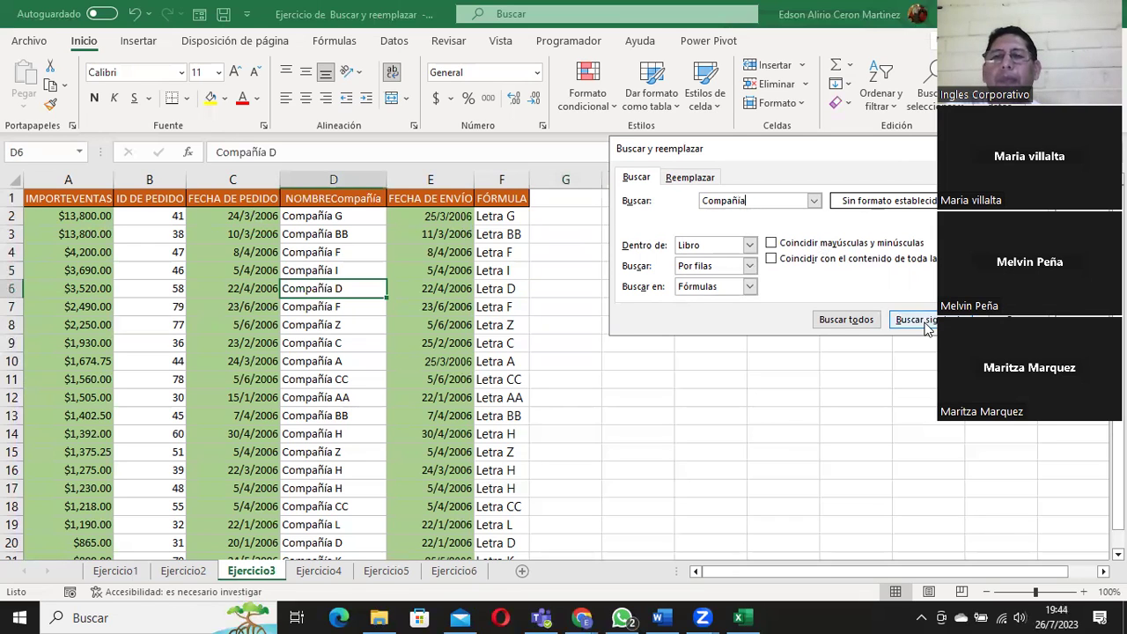
click(927, 327)
click(927, 327)
click(927, 327)
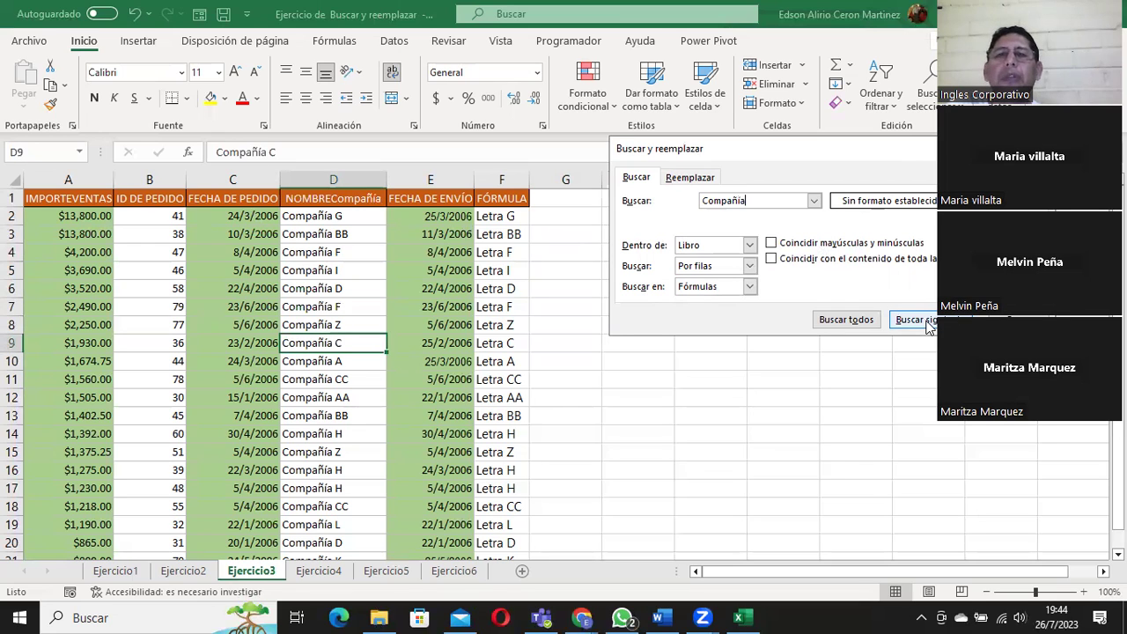
Step through the remaining 'Compañía' matches down to D18, then select the search term.
click(927, 326)
click(927, 326)
click(927, 327)
click(927, 326)
click(928, 327)
click(927, 327)
click(927, 327)
click(927, 327)
click(927, 327)
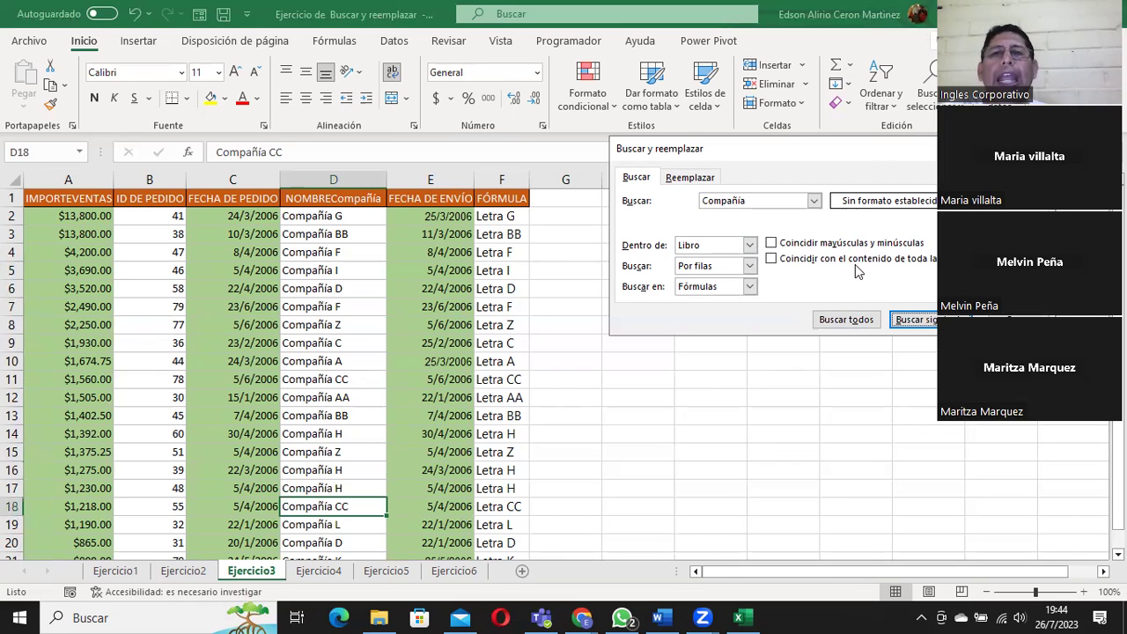
double_click(782, 203)
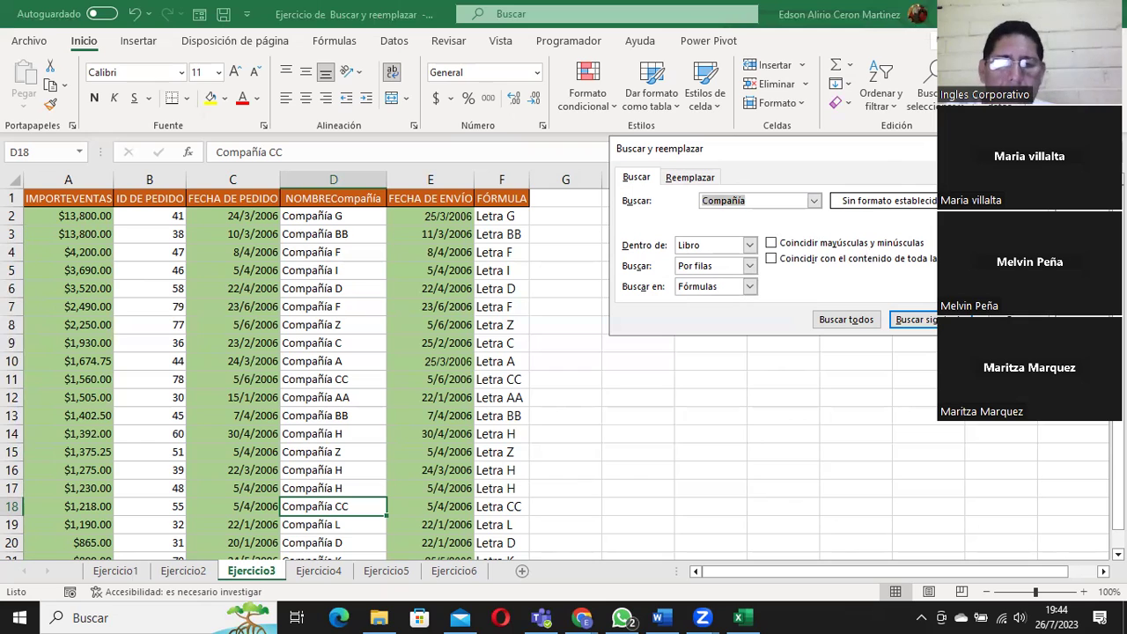
Replace the search term with 'Letra', fixing the 'Legra' typo.
text(Legra)
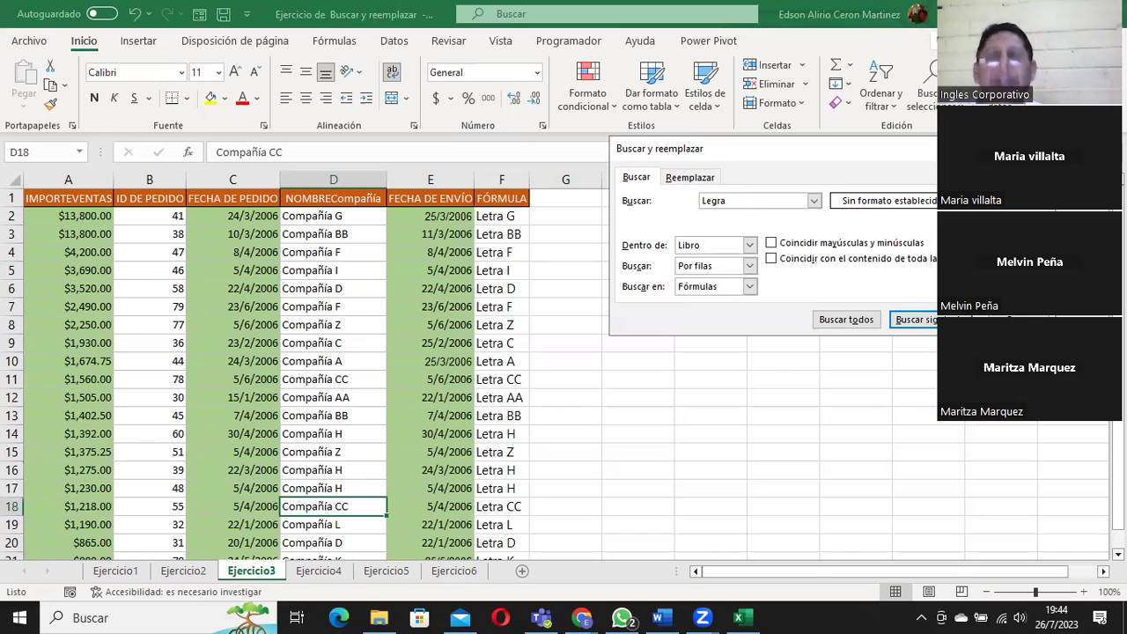
key(BackSpace)
key(BackSpace)
key(BackSpace)
text(tra)
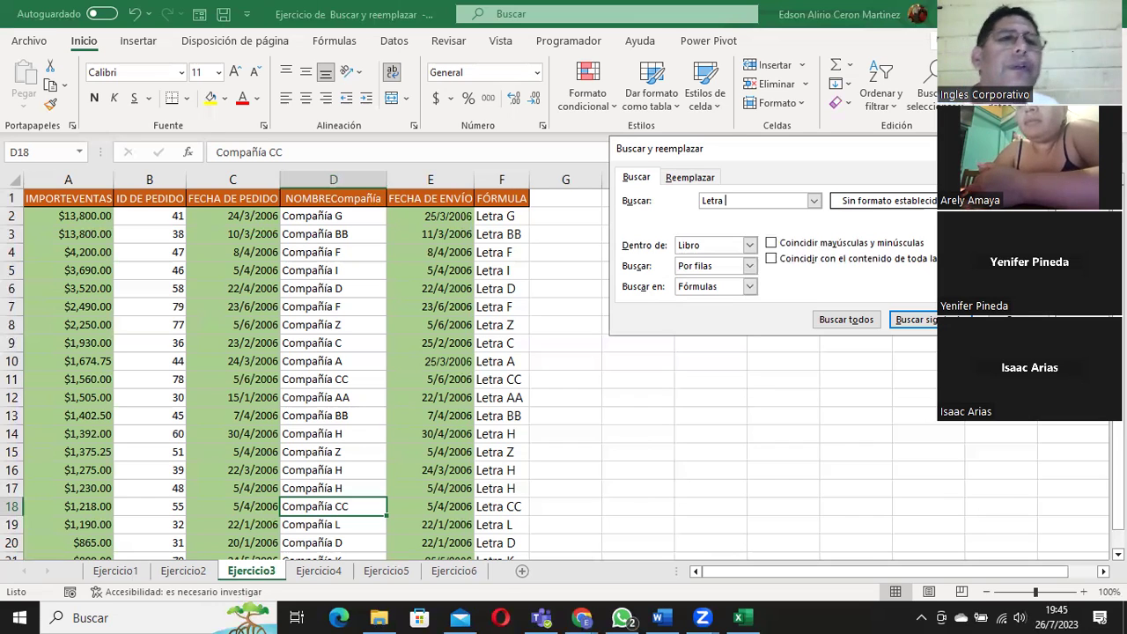
Widen column B so the 'ID DE PEDIDO' header in B1 fits, then refocus the Buscar box.
click(156, 198)
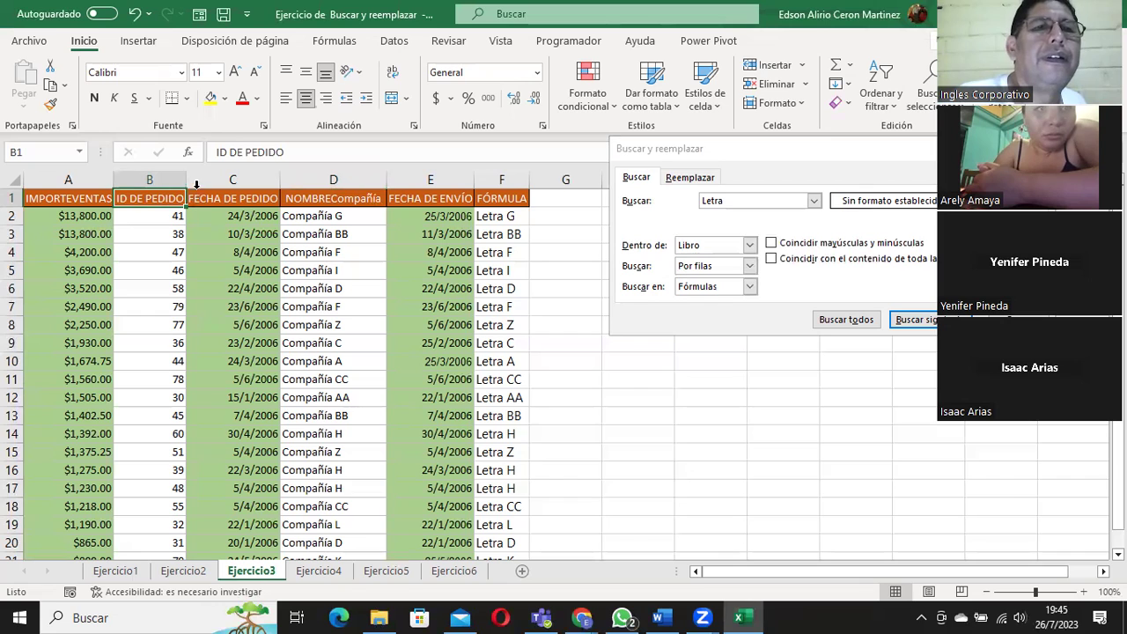
drag(189, 178, 201, 178)
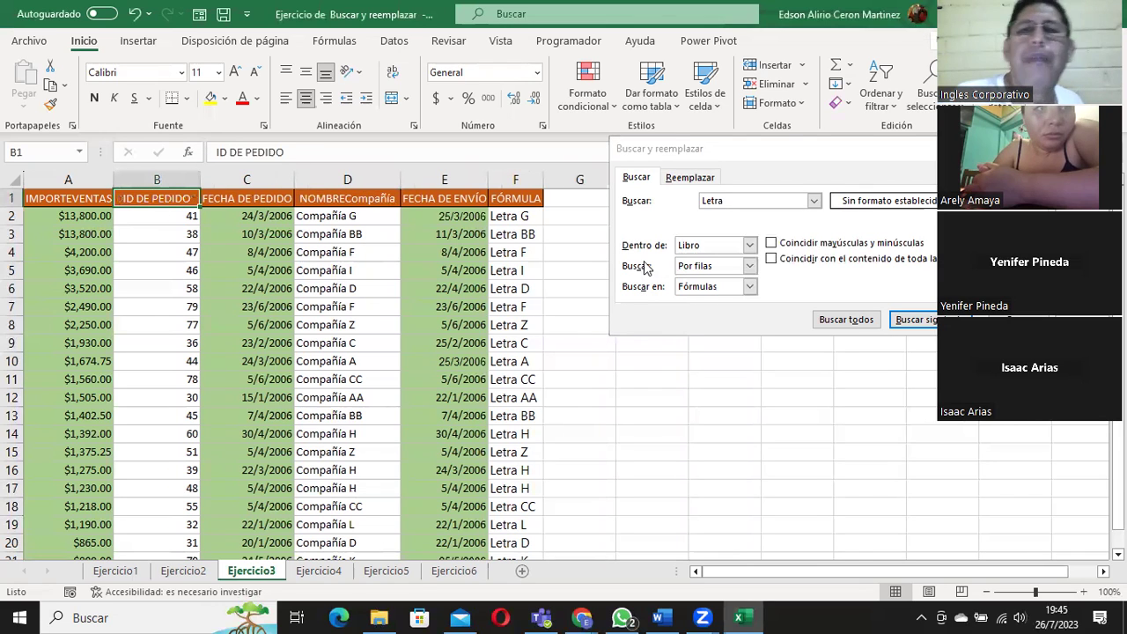
click(752, 200)
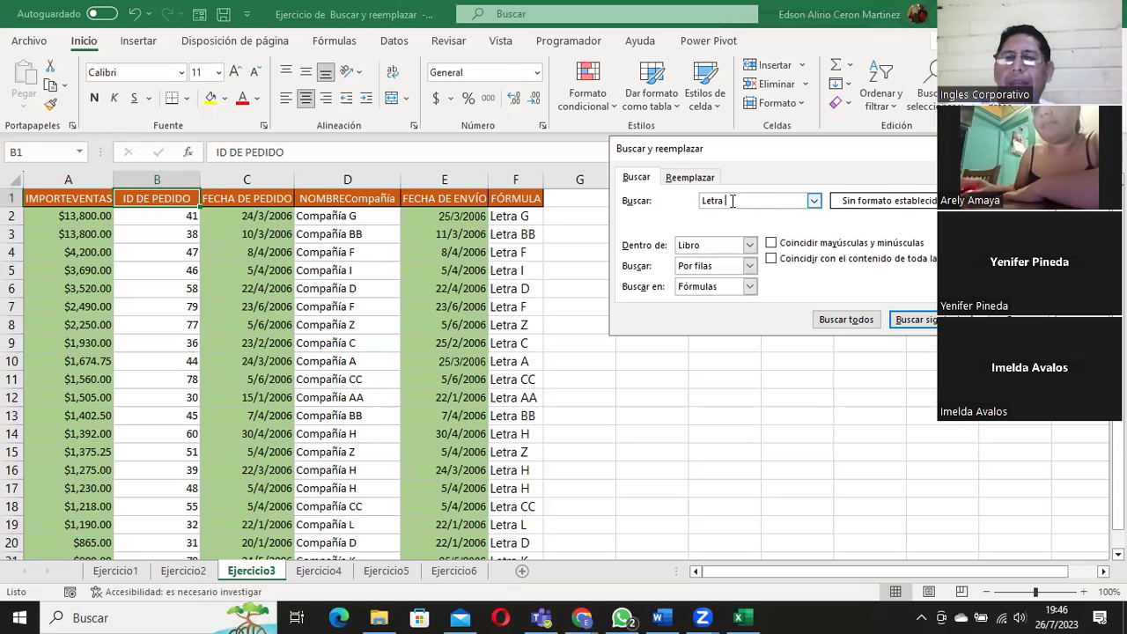
Find the next 'Letra' match, limit the scope to the current sheet, and return to Ejercicio3.
click(934, 433)
click(925, 320)
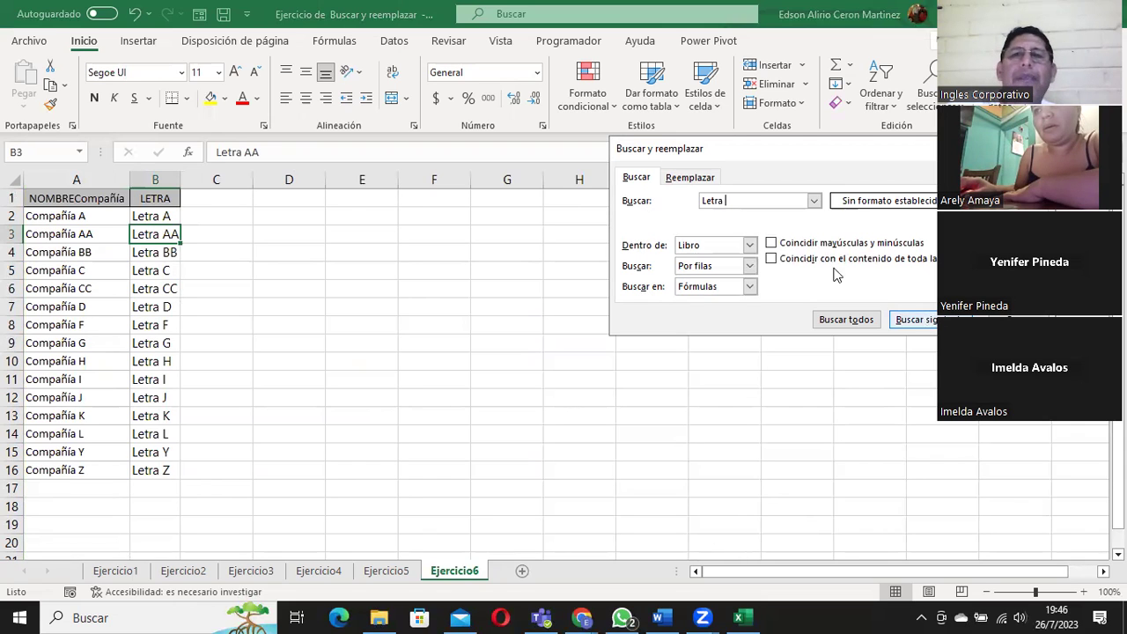
click(749, 244)
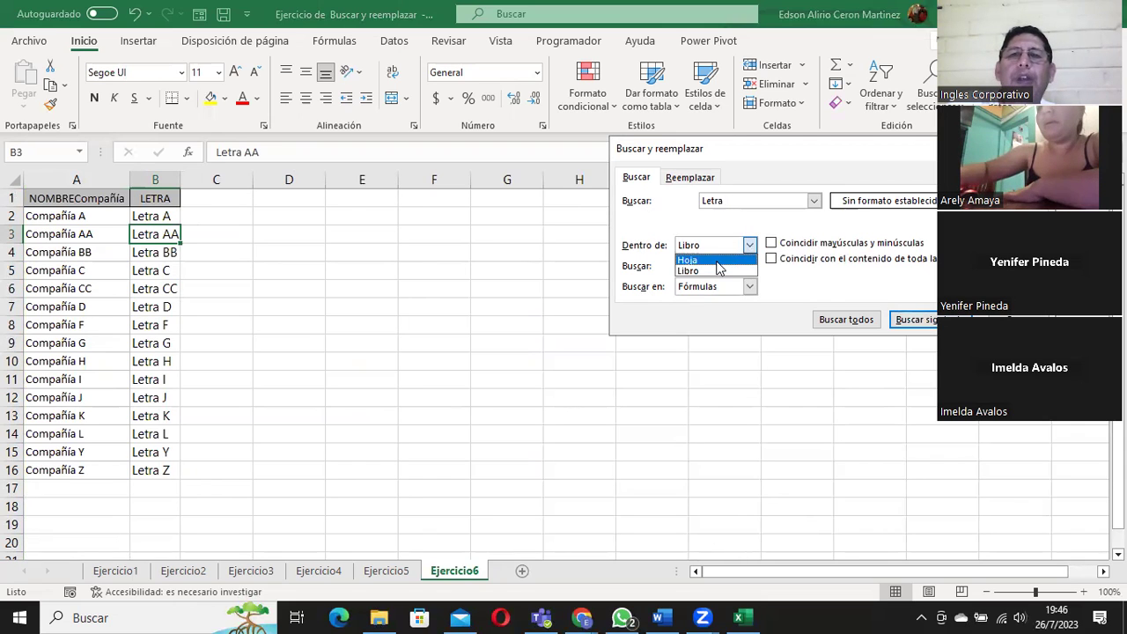
click(715, 260)
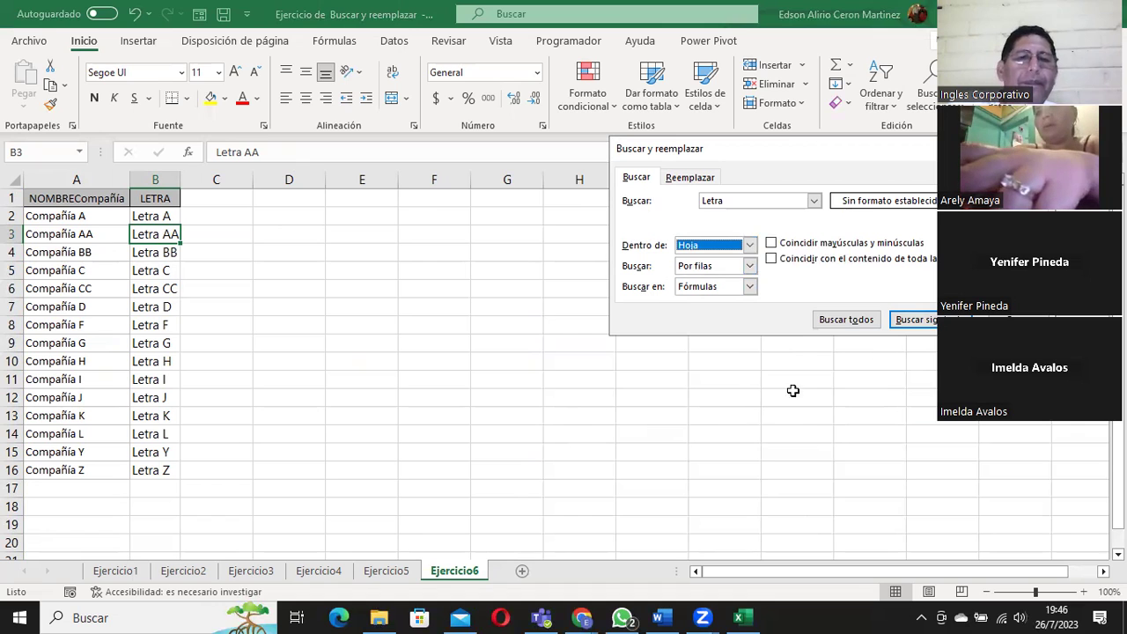
click(968, 319)
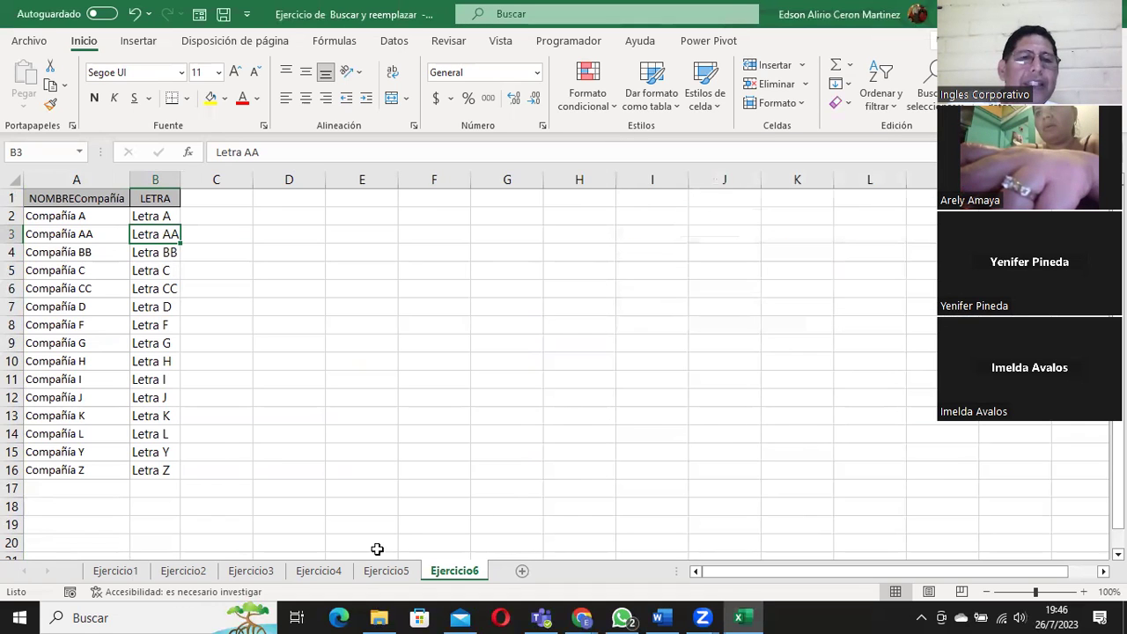
click(251, 571)
From cell H3, reopen Find with Ctrl+B and search Ejercicio3 for 'Letra'.
click(665, 241)
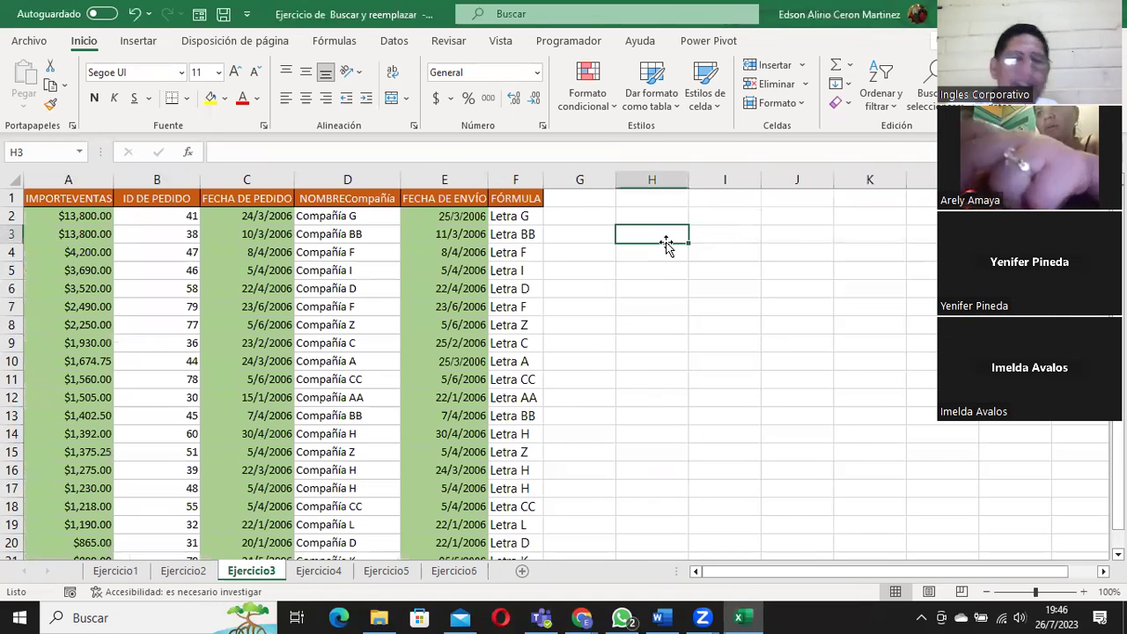
key(ctrl+b)
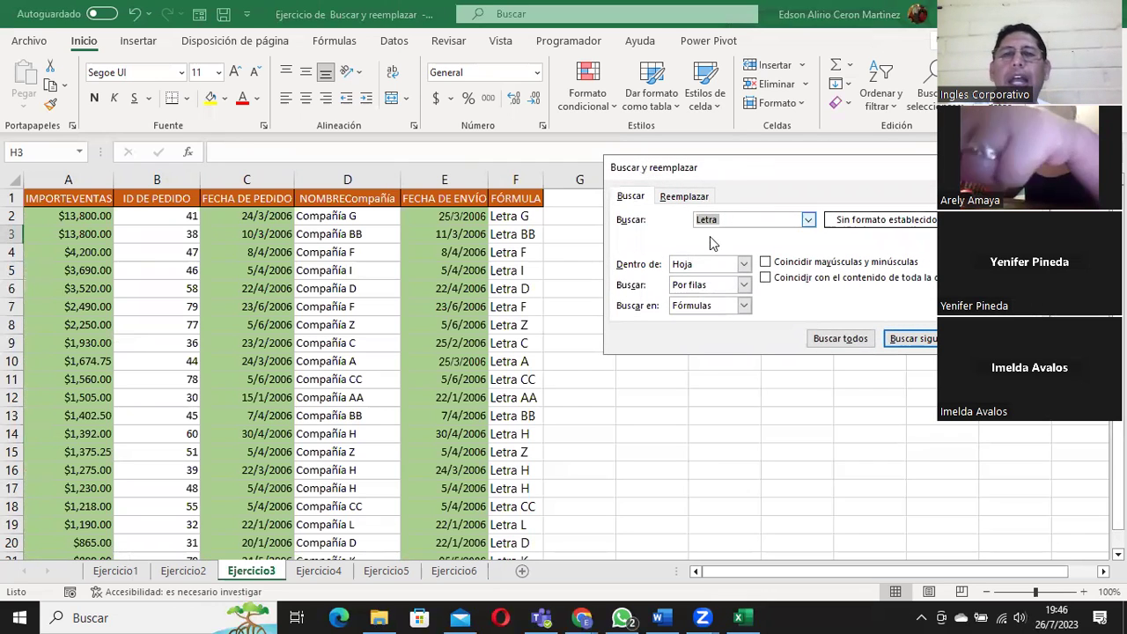
click(743, 221)
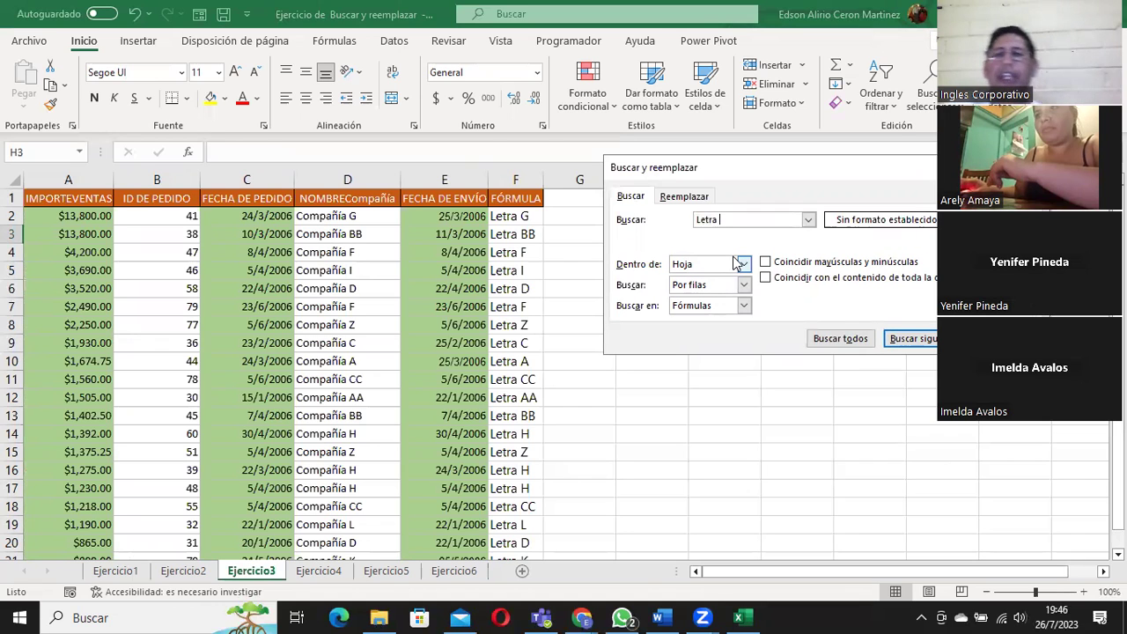
click(931, 337)
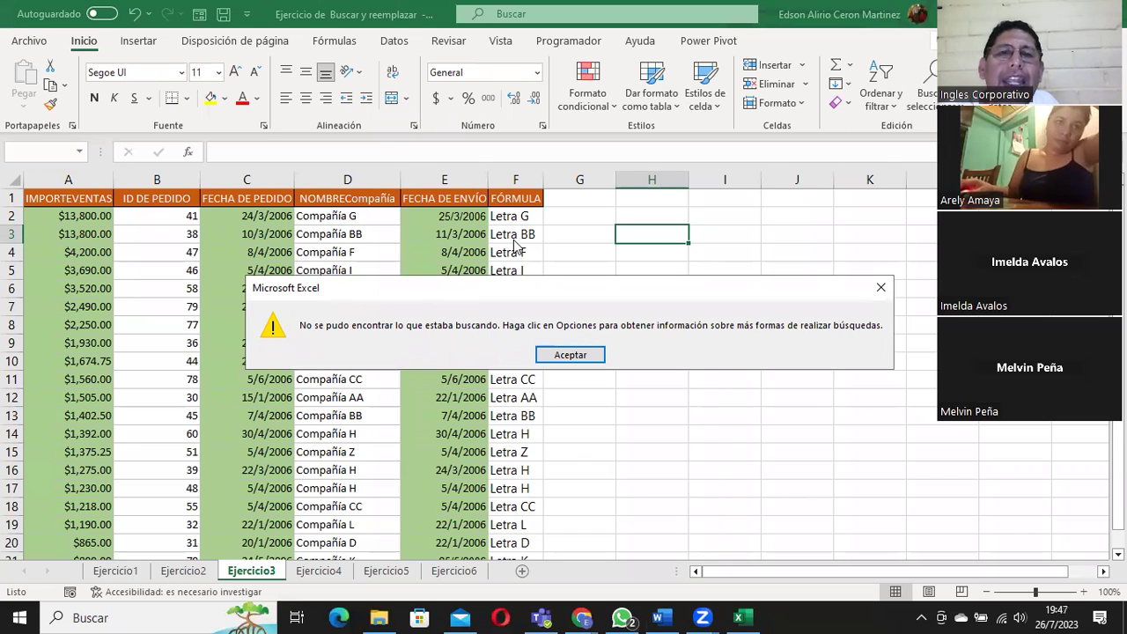
Dismiss the not-found message, retry the 'Letra' search, dismiss it again and close the dialog.
click(569, 352)
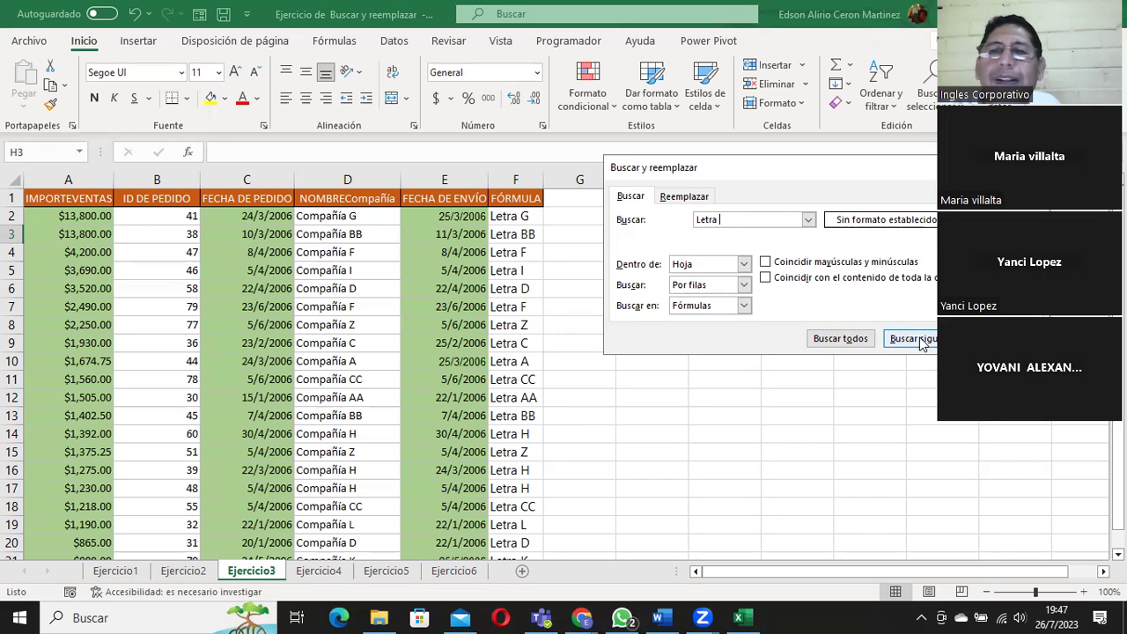
key(Escape)
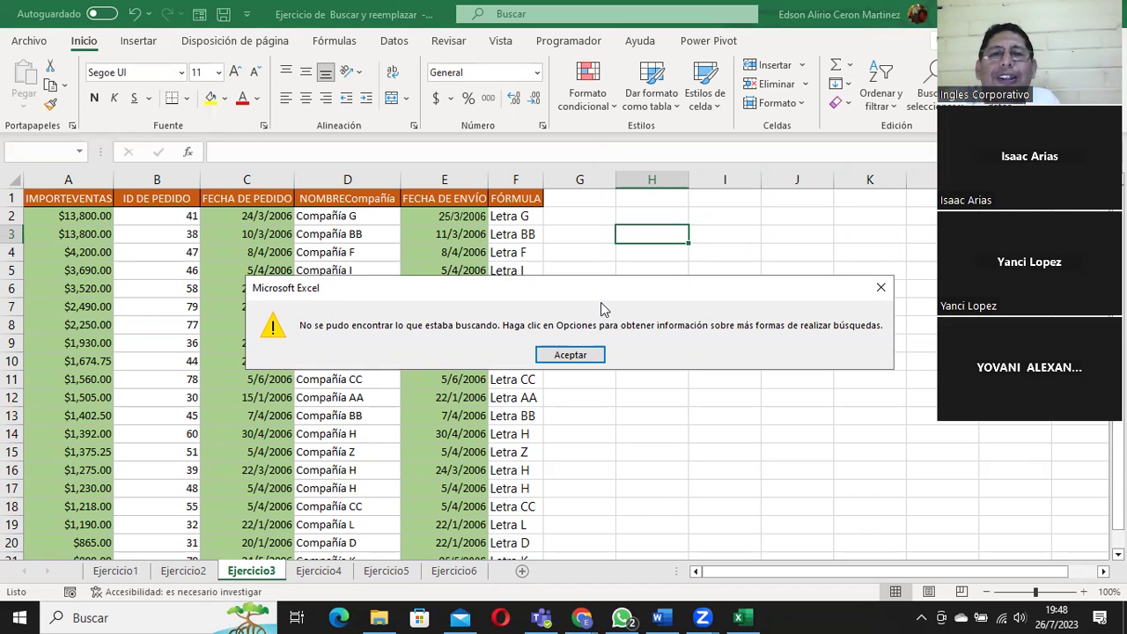
click(581, 357)
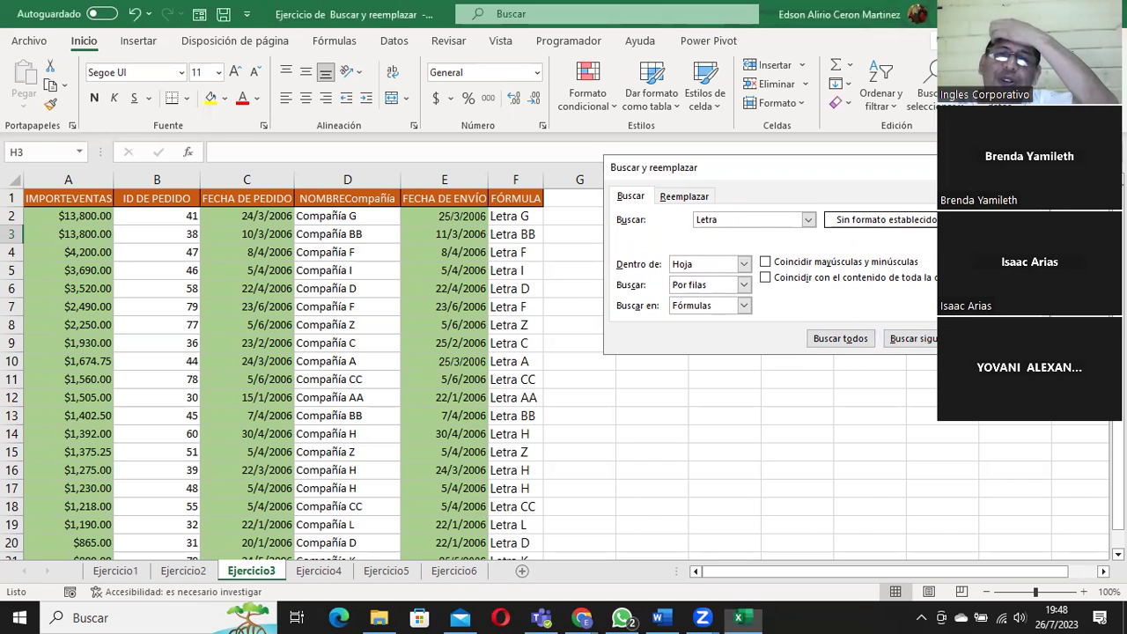
key(Escape)
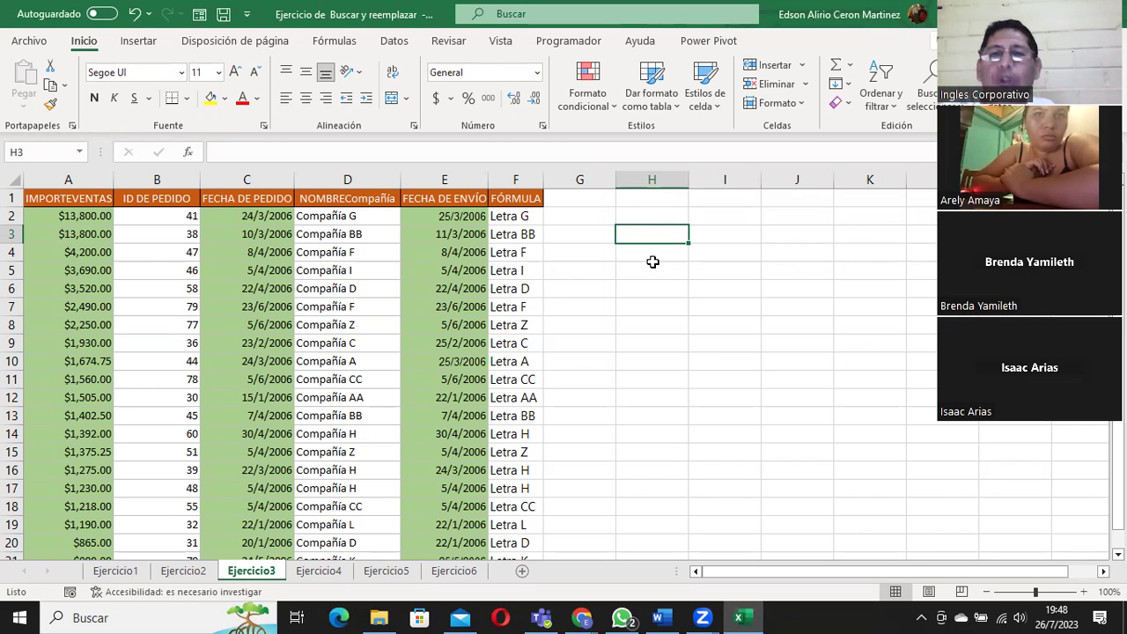
Reopen Buscar y reemplazar with 'Letra' still in the Buscar box, caret at its end.
key(ctrl+b)
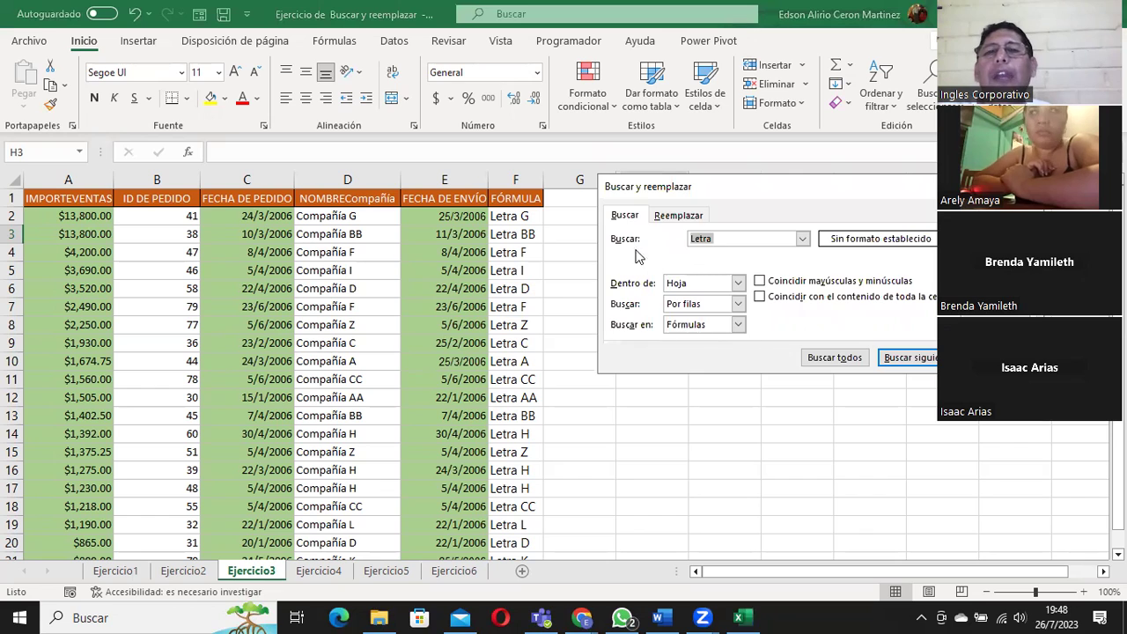
click(720, 239)
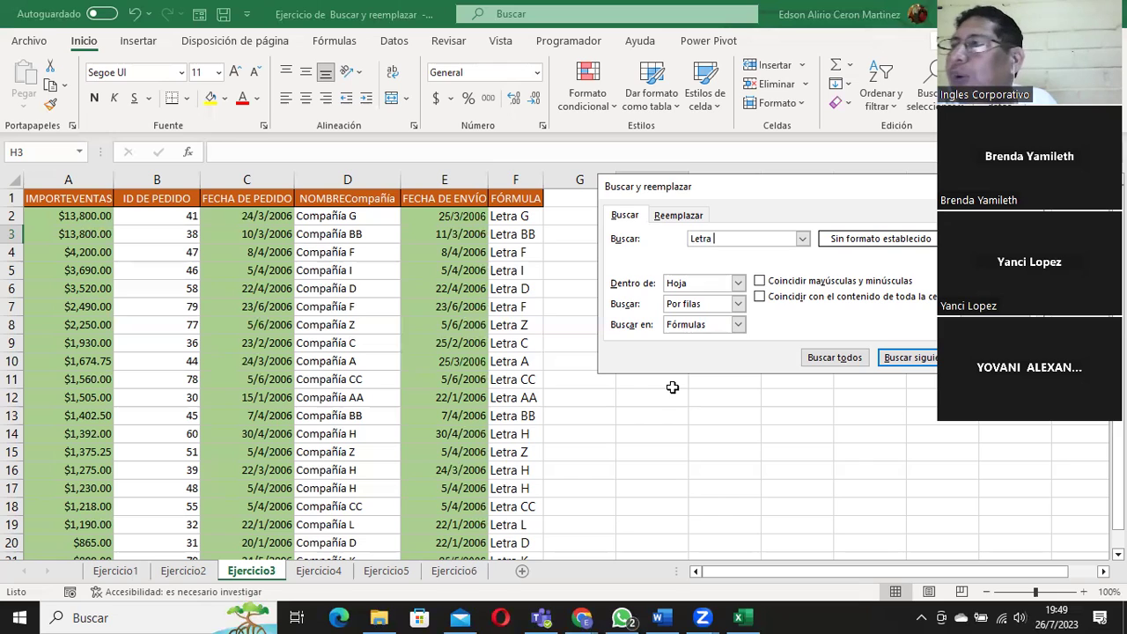
Set Buscar en to Valores and find the first match, 'Letra F' in F4.
click(738, 324)
click(696, 350)
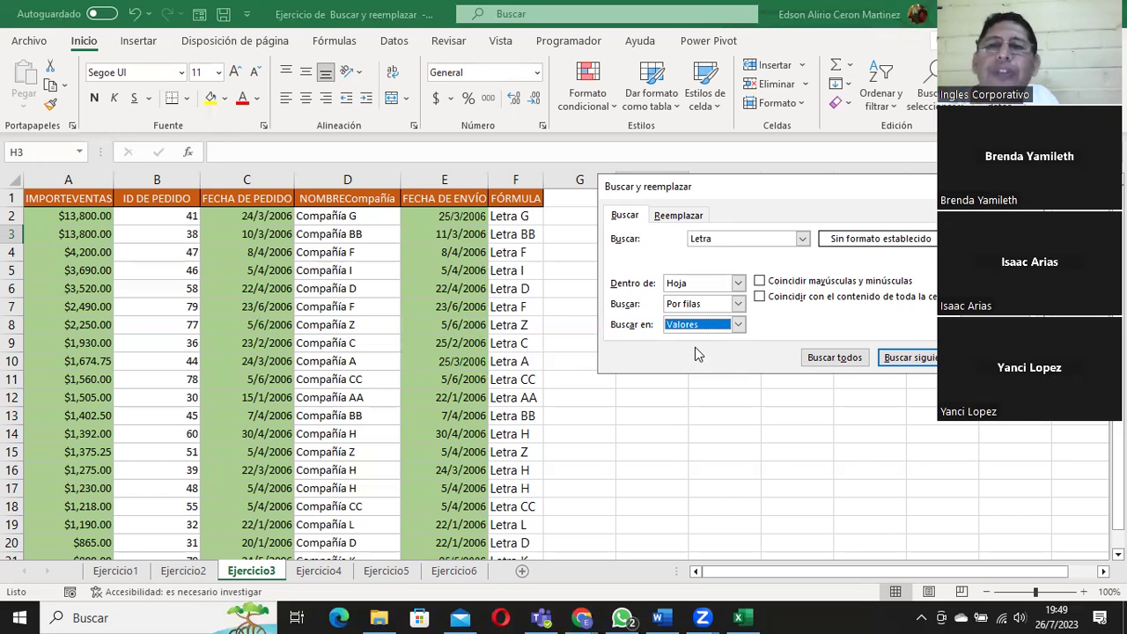
click(911, 358)
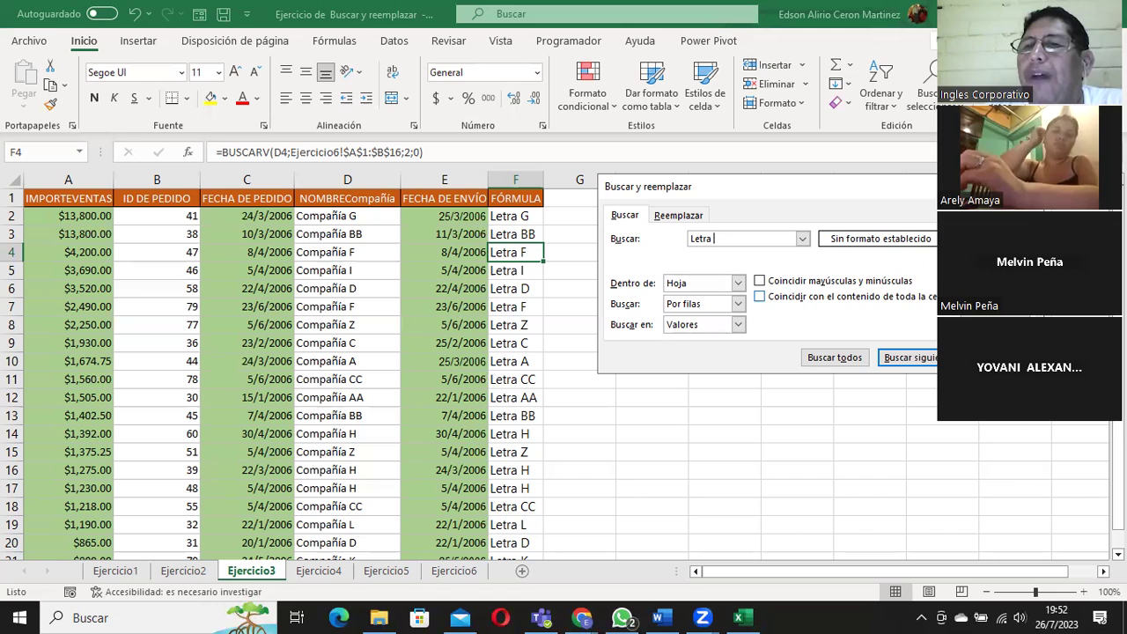
Collapse the search options, move the Find dialog up-left, adjust system volume, and return to the sheet.
click(976, 324)
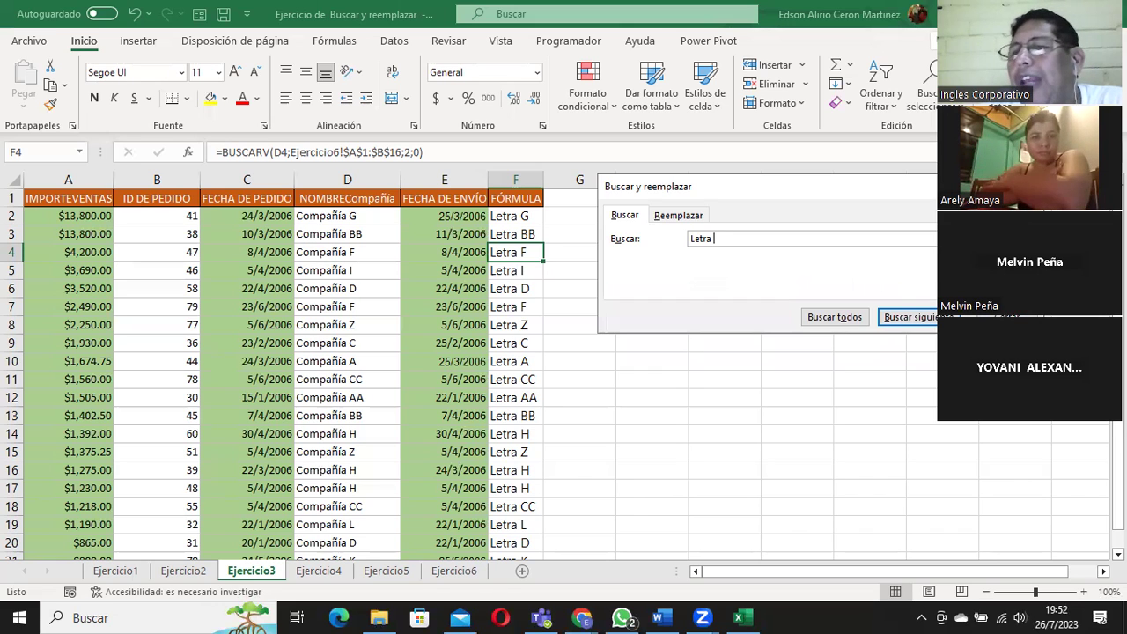
drag(755, 188, 596, 176)
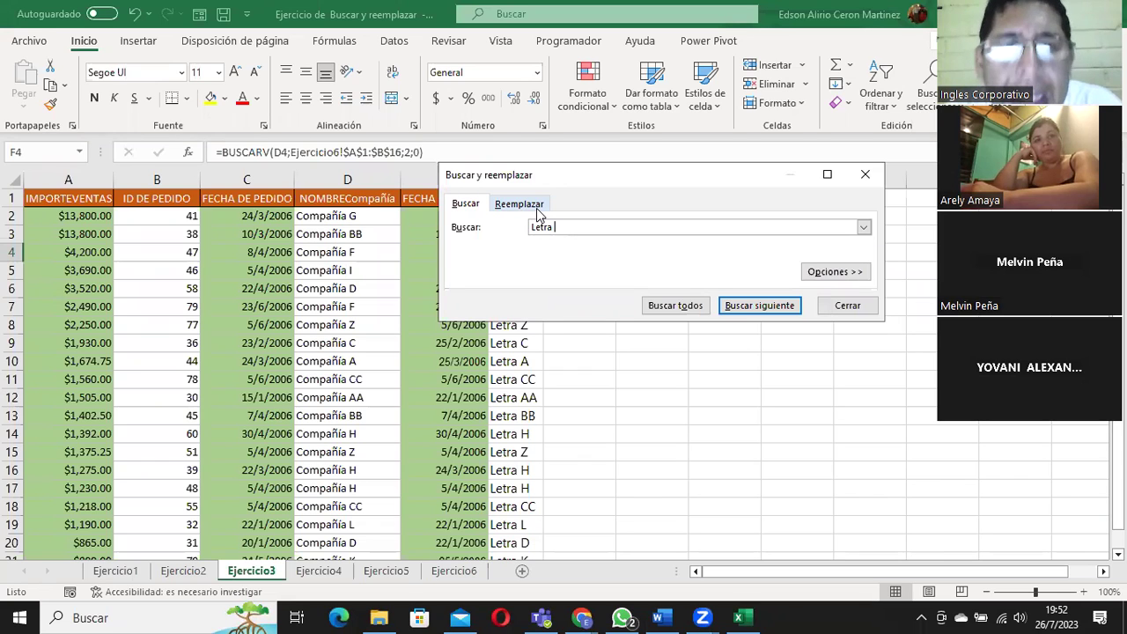
key(XF86AudioRaiseVolume)
key(XF86AudioLowerVolume)
key(XF86AudioLowerVolume)
key(XF86AudioLowerVolume)
key(XF86AudioLowerVolume)
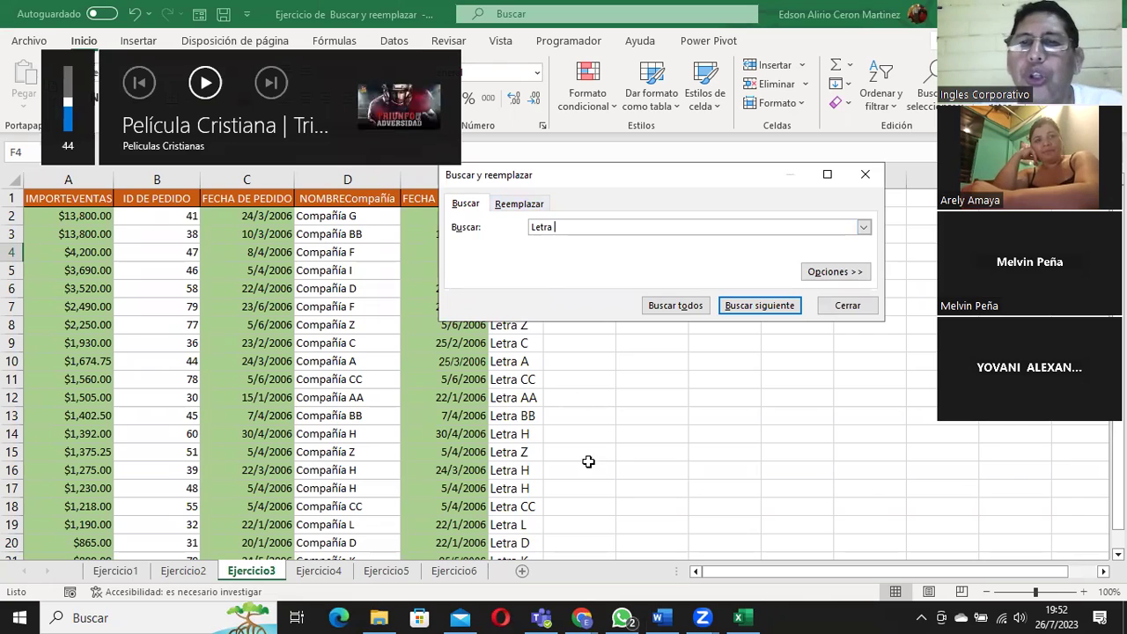
click(709, 435)
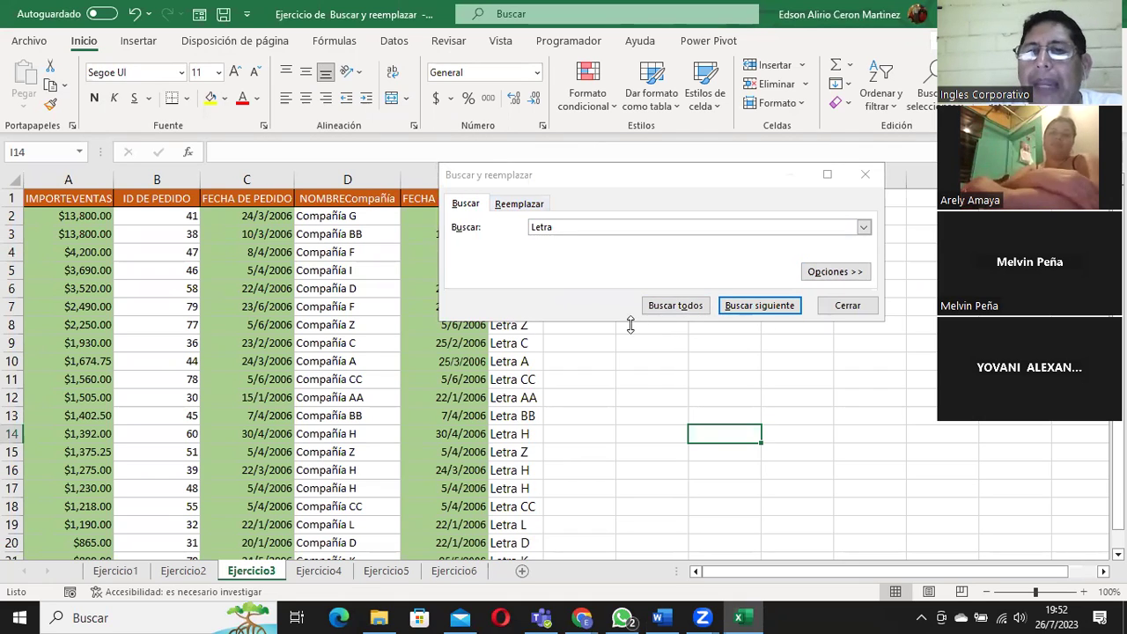
List all 20 'Letra' matches (F2–F21) and enlarge the results list to show most of them.
click(674, 310)
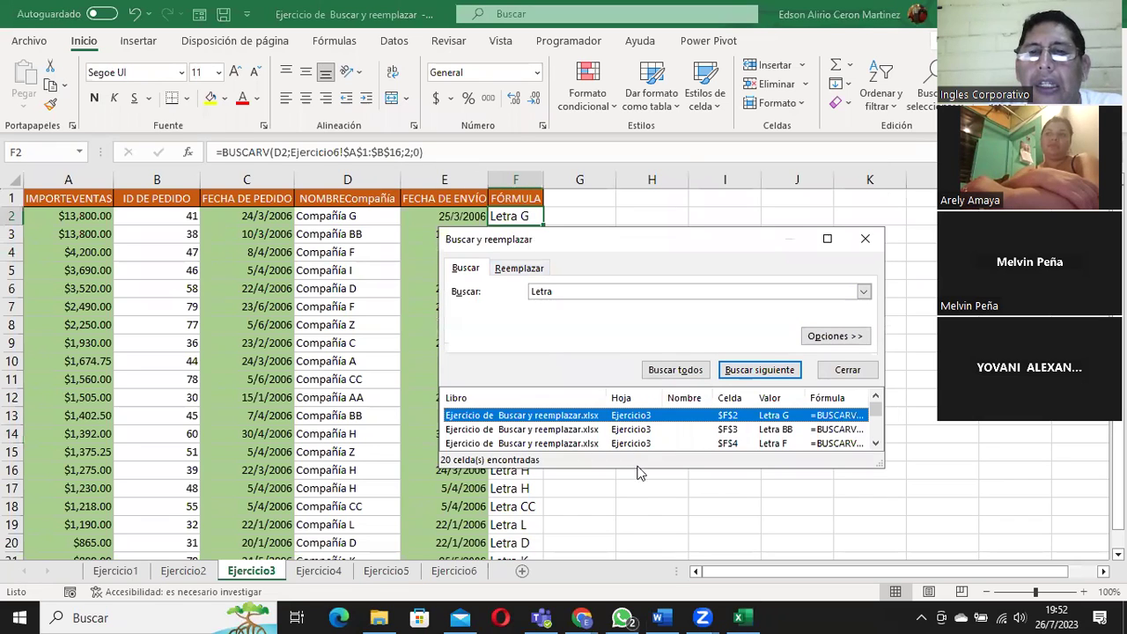
drag(639, 467, 639, 581)
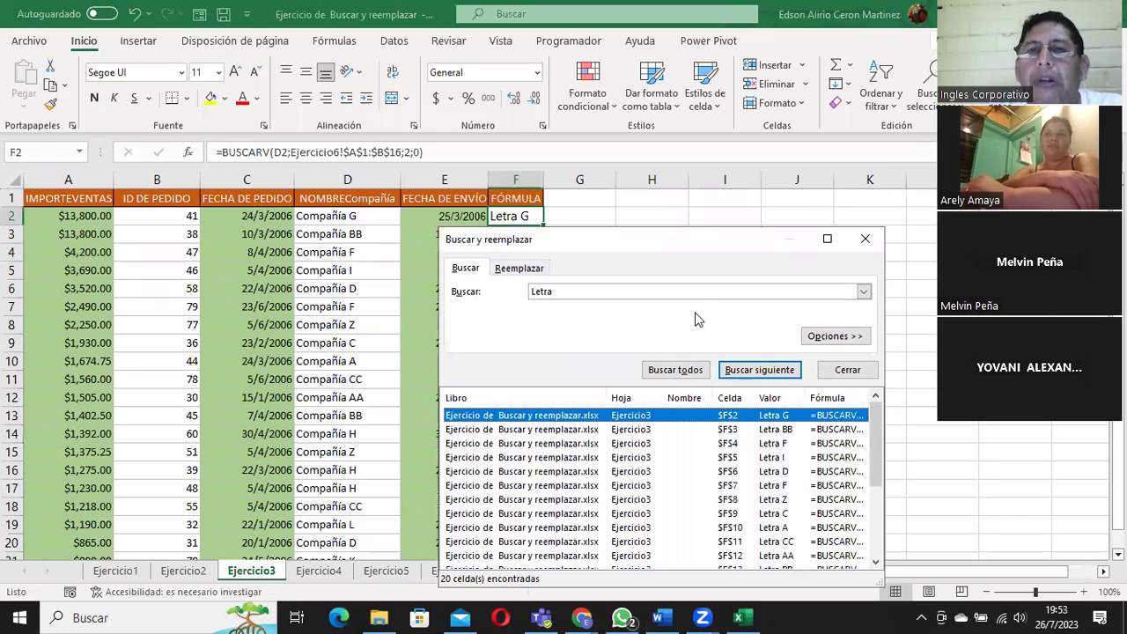
drag(680, 240, 680, 45)
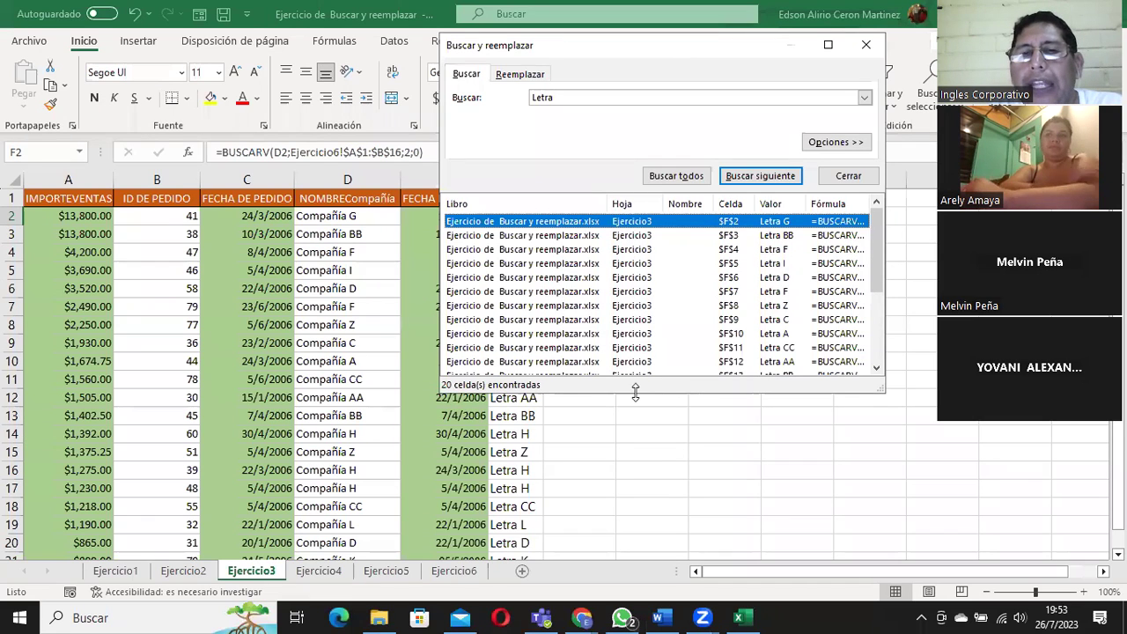
drag(637, 391, 667, 499)
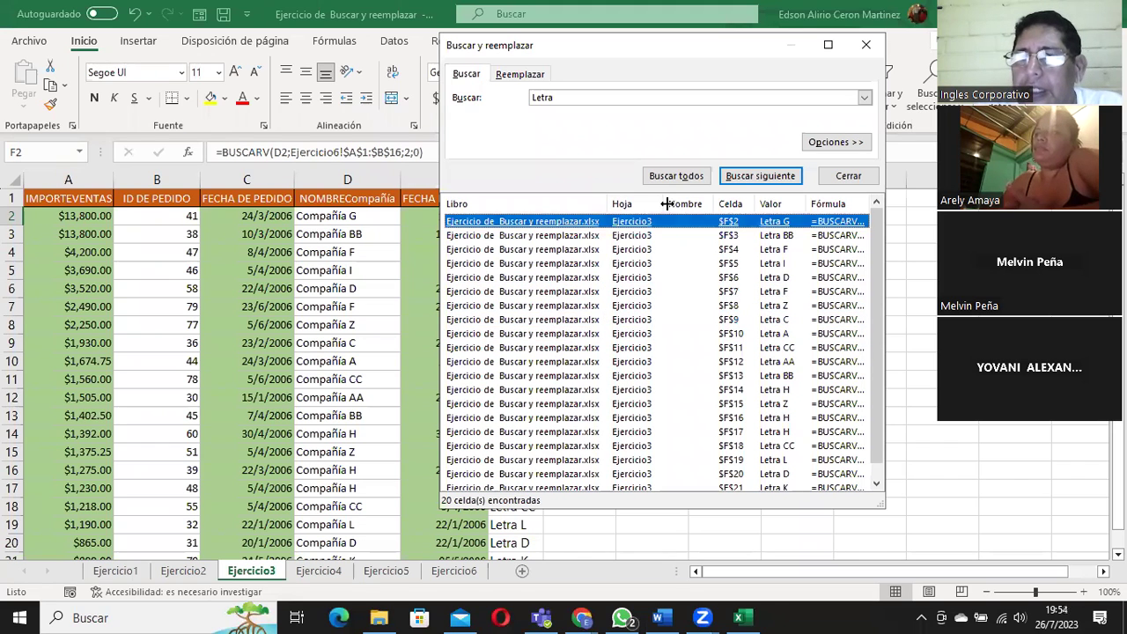
Expand the additional search options in the Find dialog.
click(832, 142)
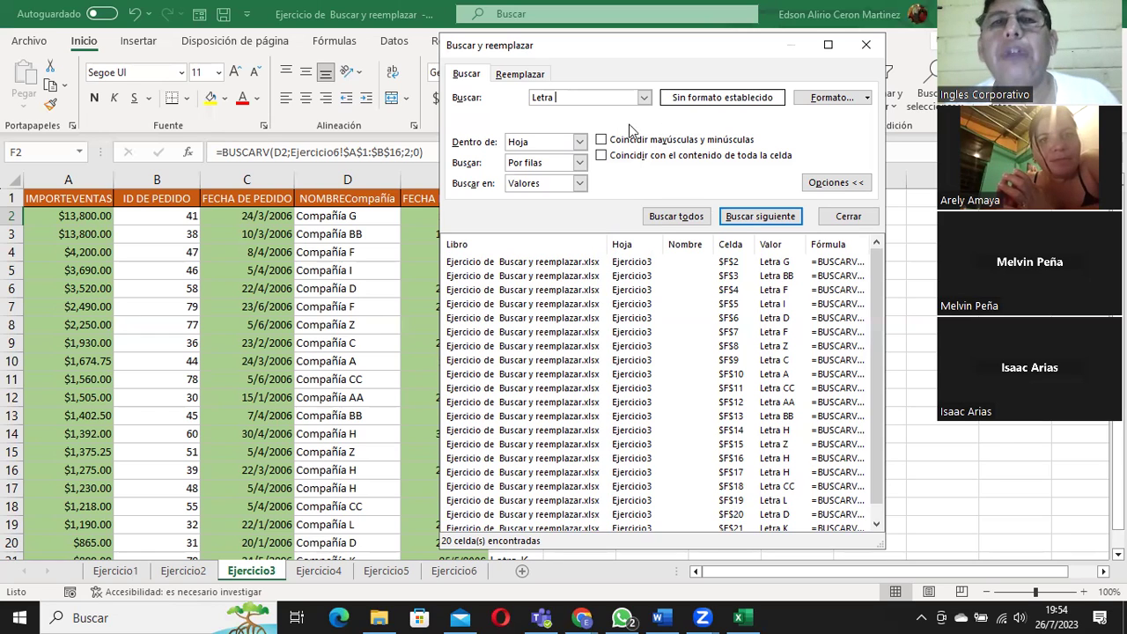
Change the search term to '10' with Buscar en set to Fórmulas.
drag(562, 97, 515, 97)
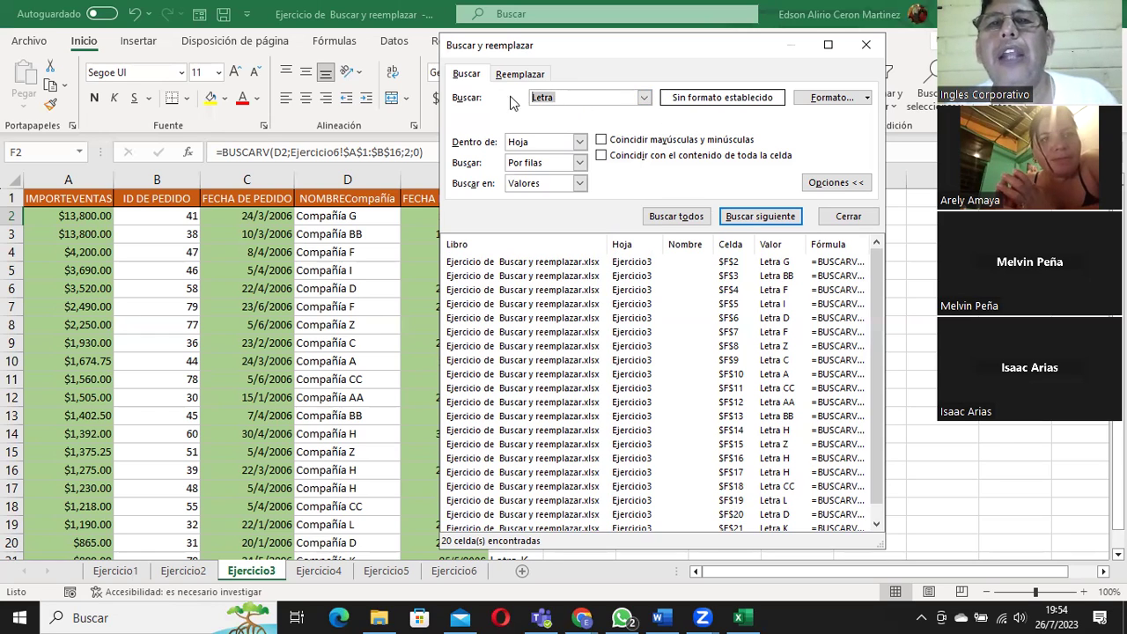
click(579, 183)
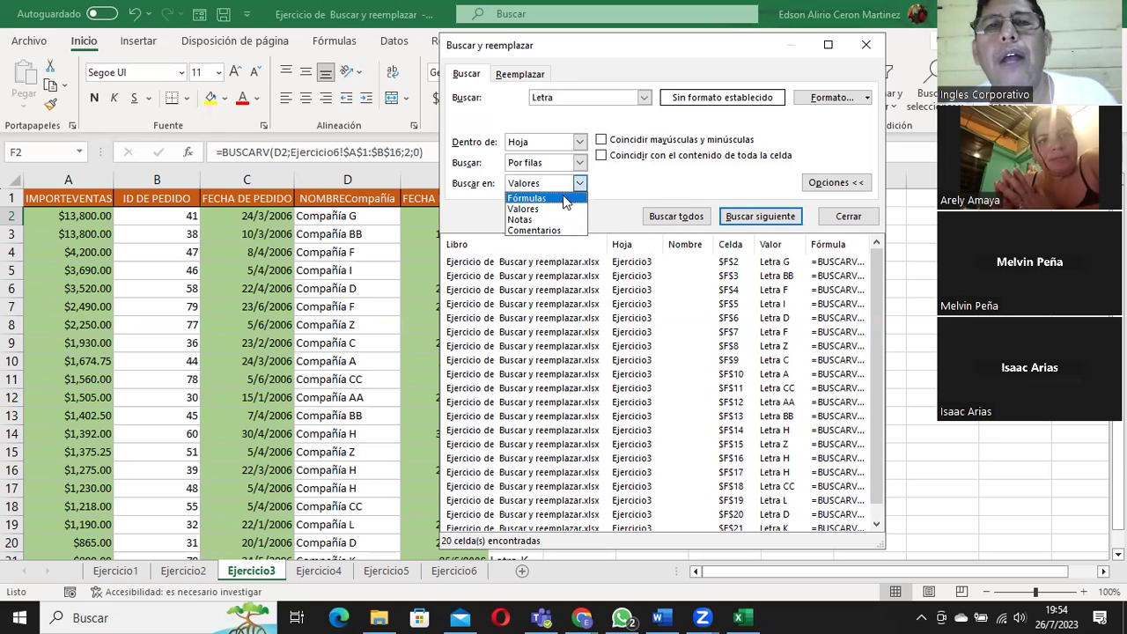
click(563, 192)
click(573, 98)
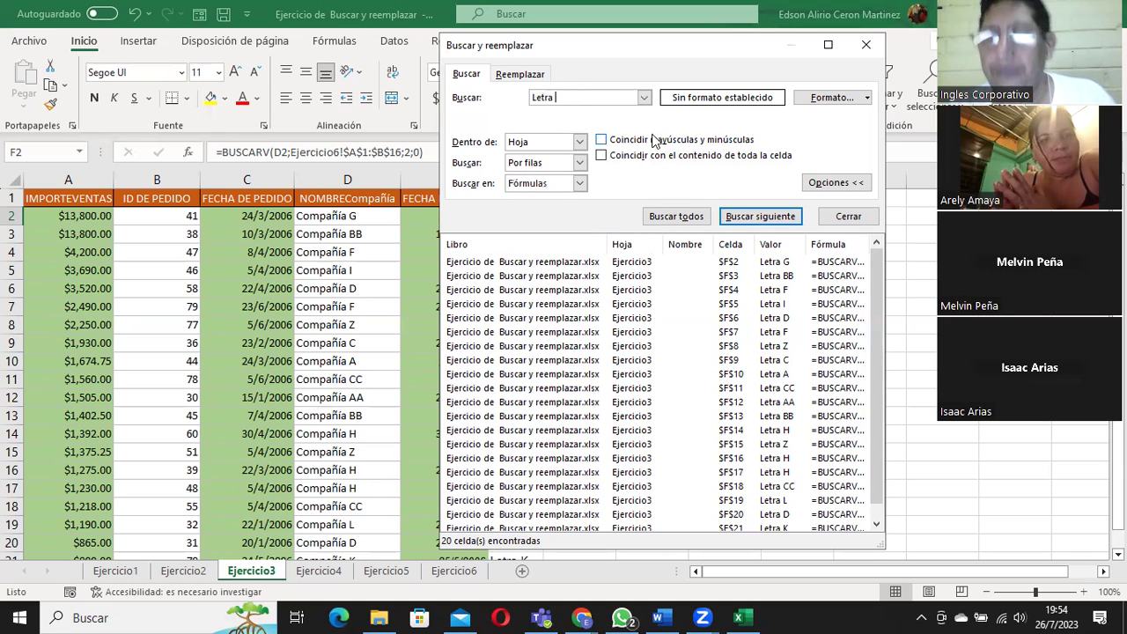
text(1)
key(BackSpace)
key(BackSpace)
key(BackSpace)
key(BackSpace)
key(BackSpace)
text(10)
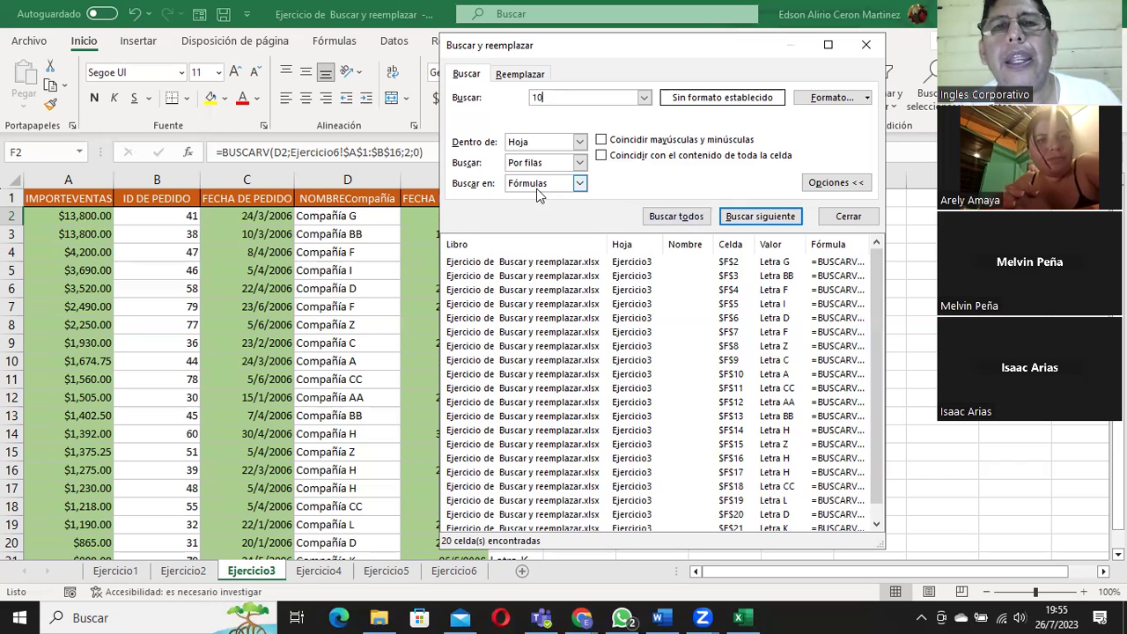
Cycle through the '10' matches, alternating between the date in C3 and the formula in F10.
click(760, 218)
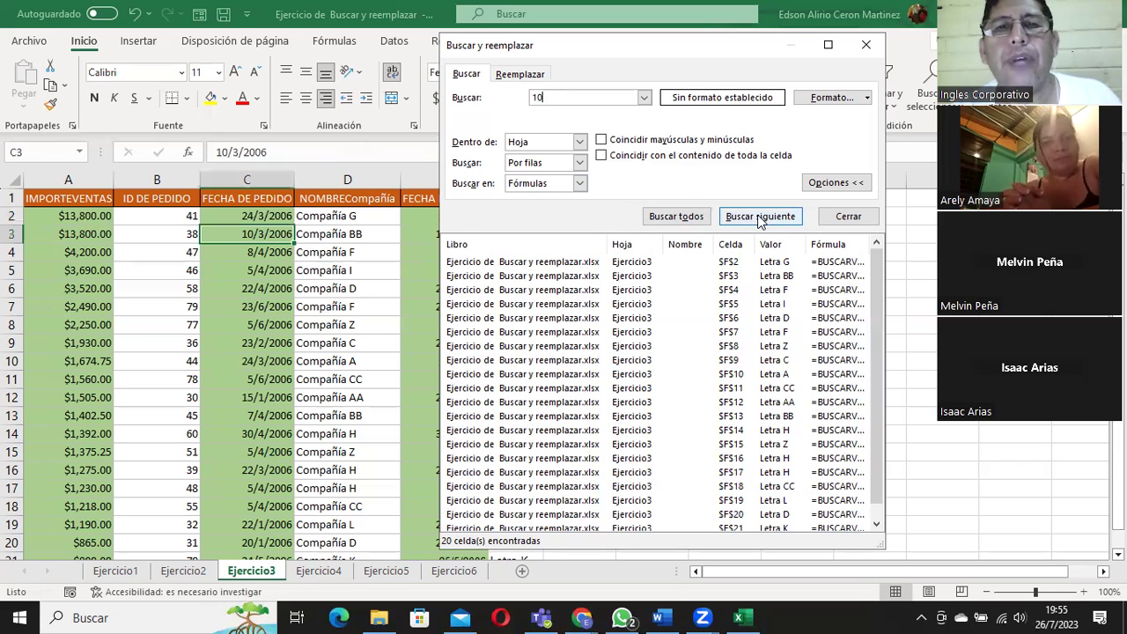
click(760, 218)
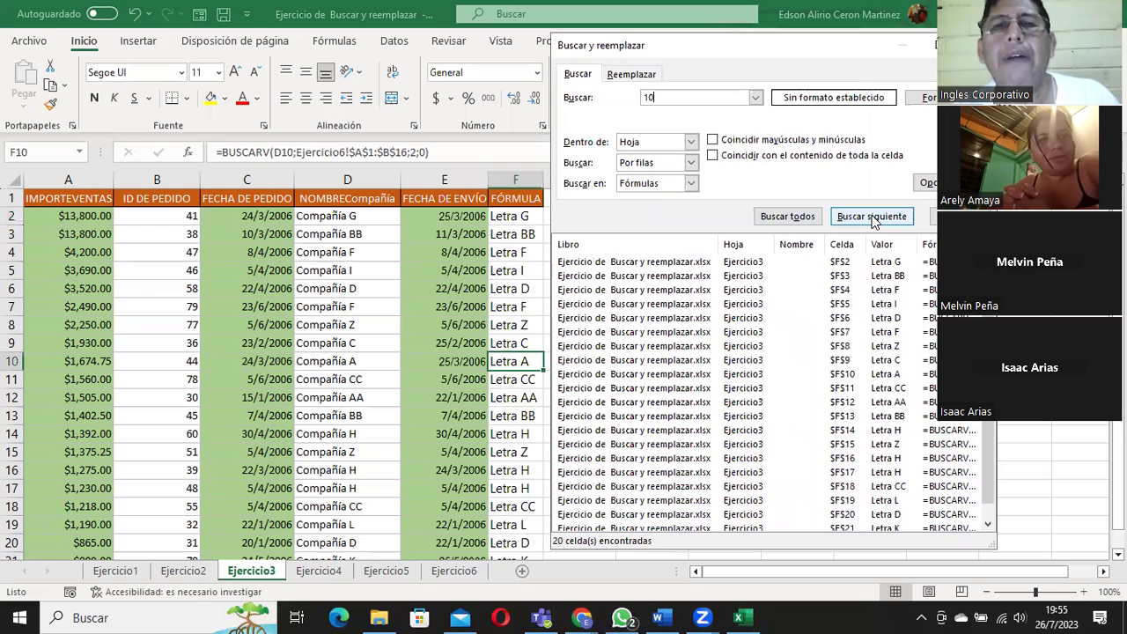
click(873, 220)
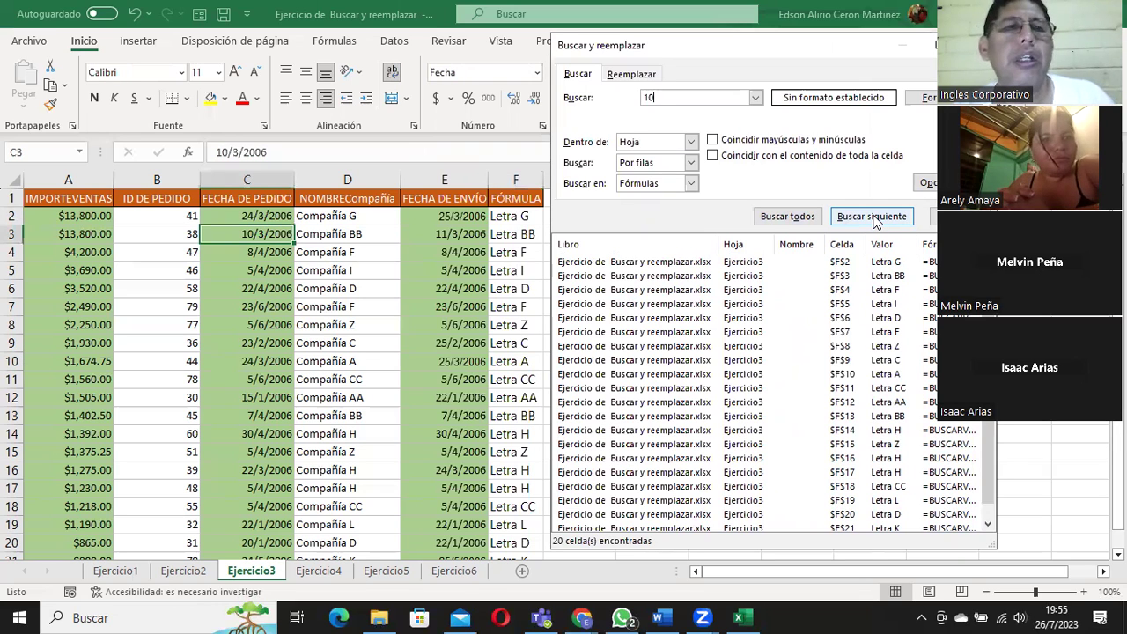
click(874, 221)
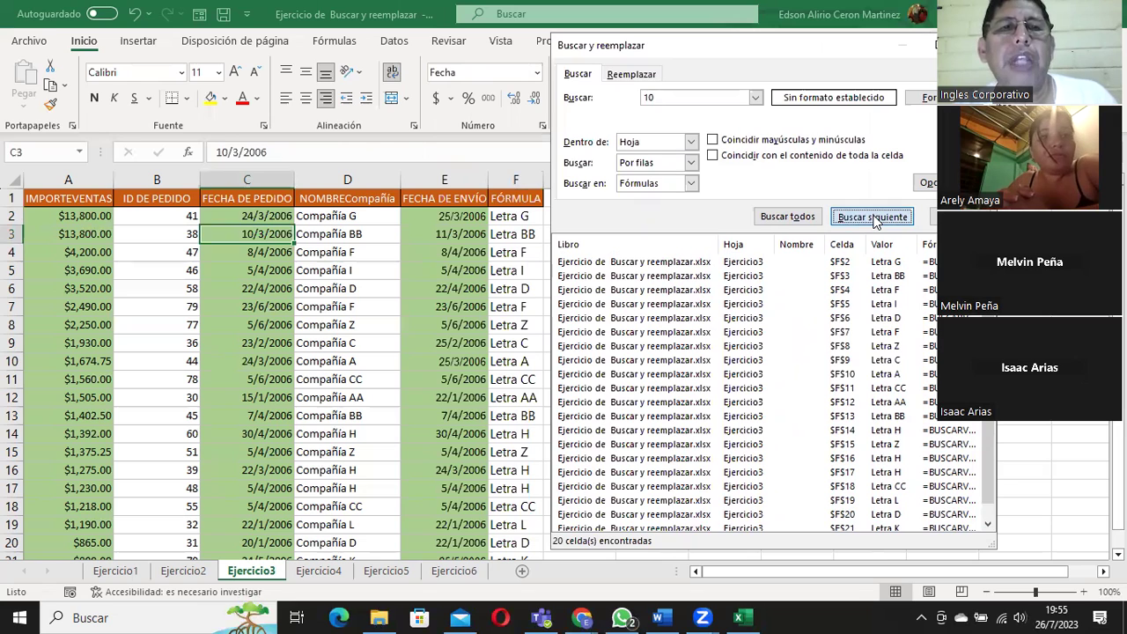
click(874, 221)
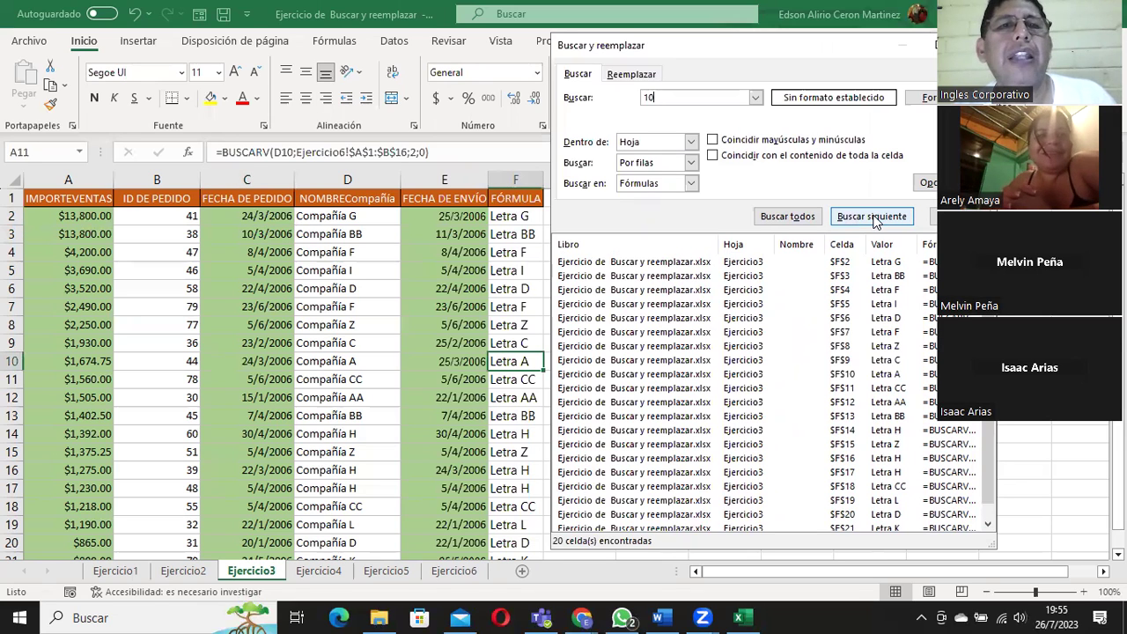
click(874, 221)
click(874, 221)
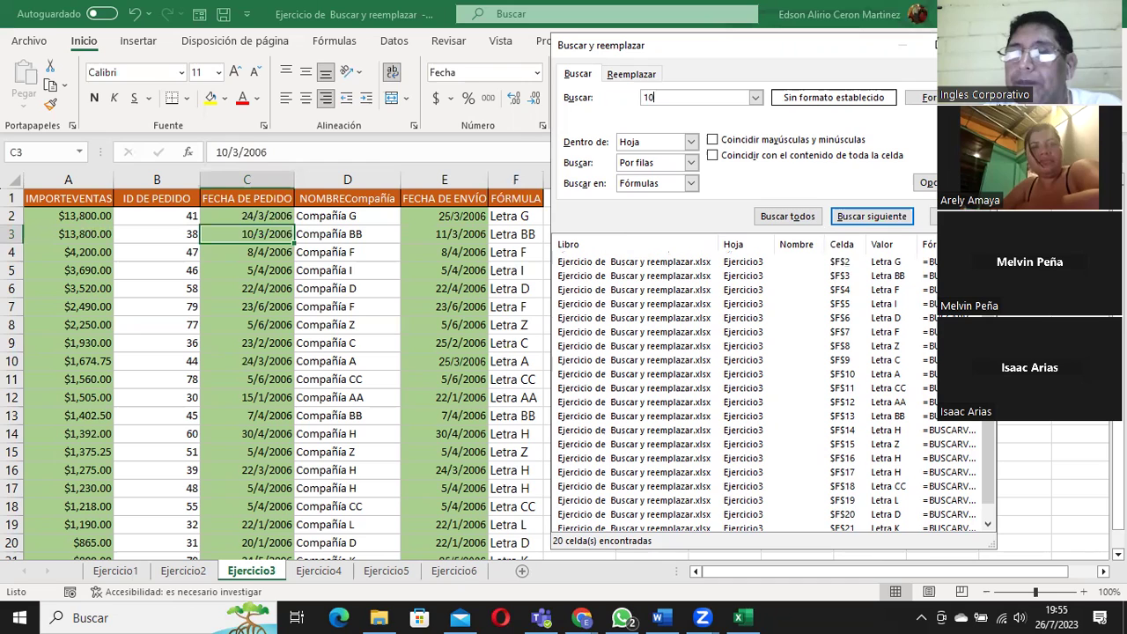
Close the Buscar y reemplazar dialog with Esc, leaving Ejercicio3 in view.
drag(968, 45, 943, 45)
click(1025, 270)
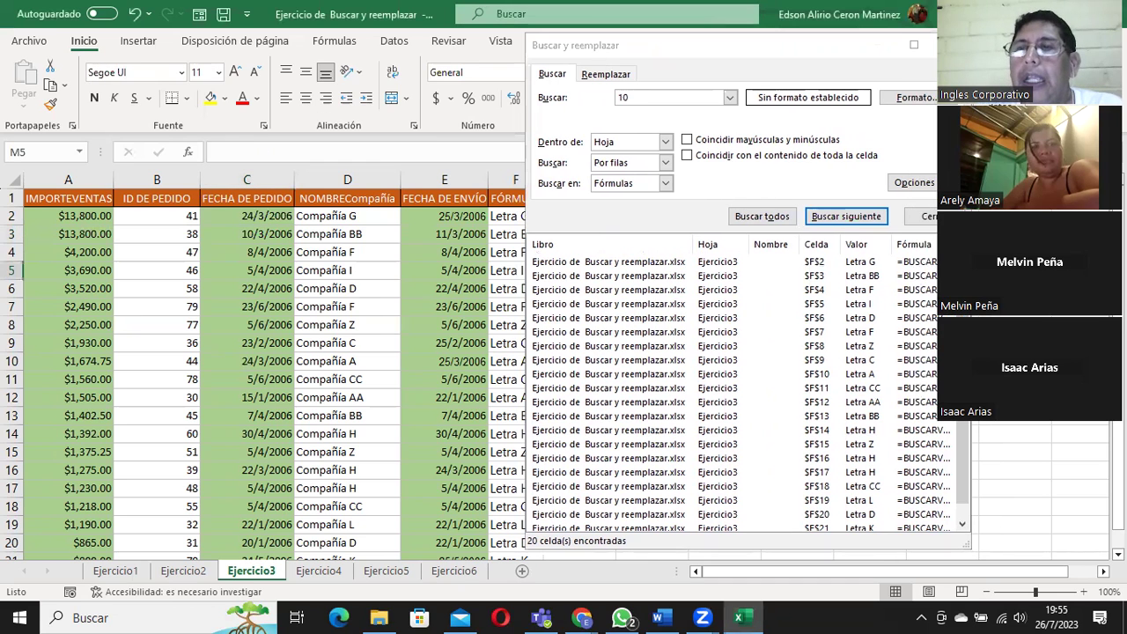
click(925, 48)
key(Escape)
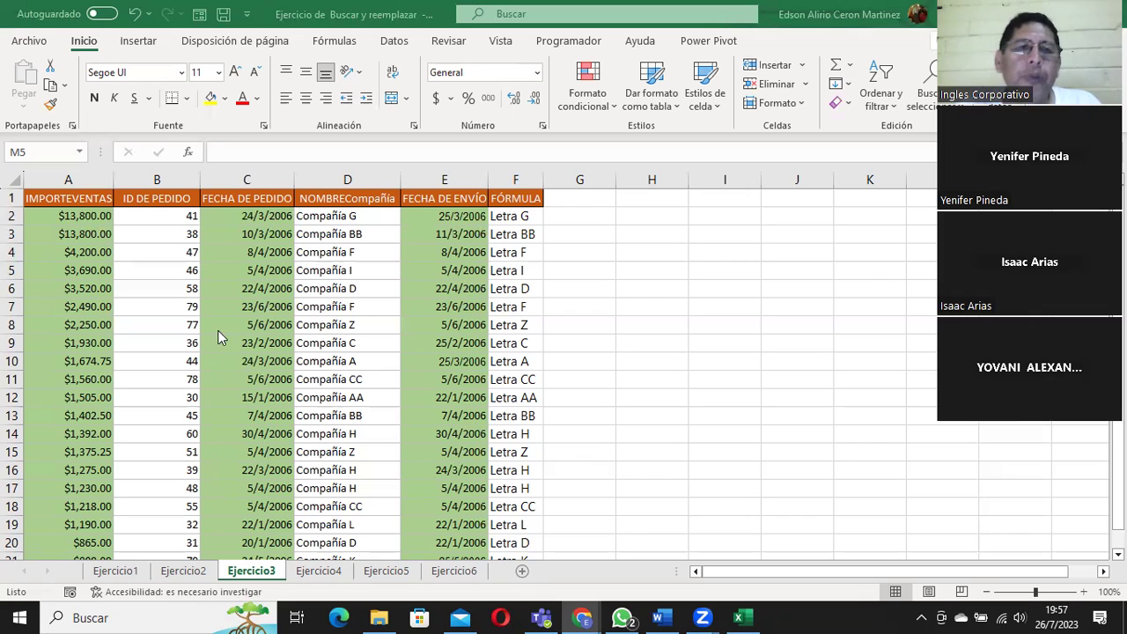
click(598, 242)
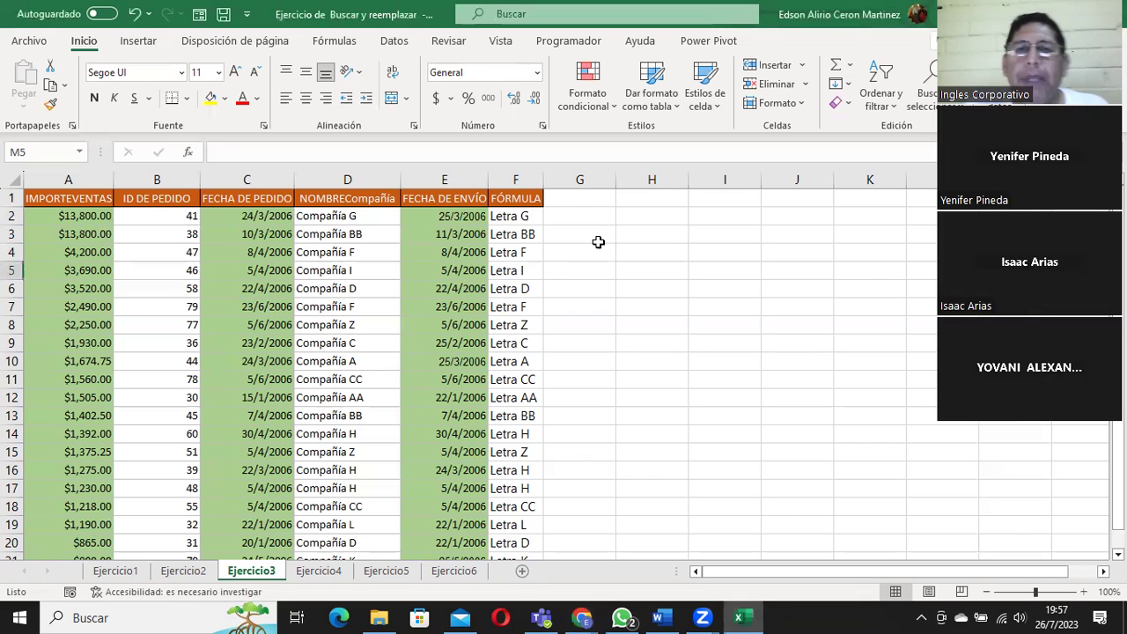
click(585, 249)
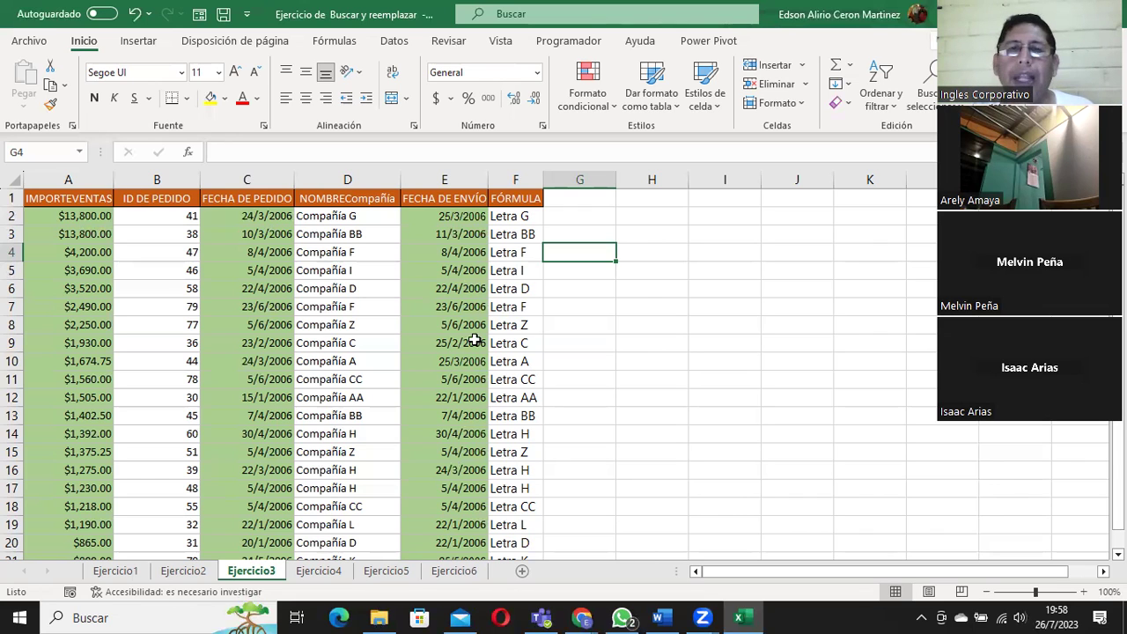
click(571, 306)
Select an empty cell in column H, then switch to the Zoom meeting with Alt+Tab.
click(641, 214)
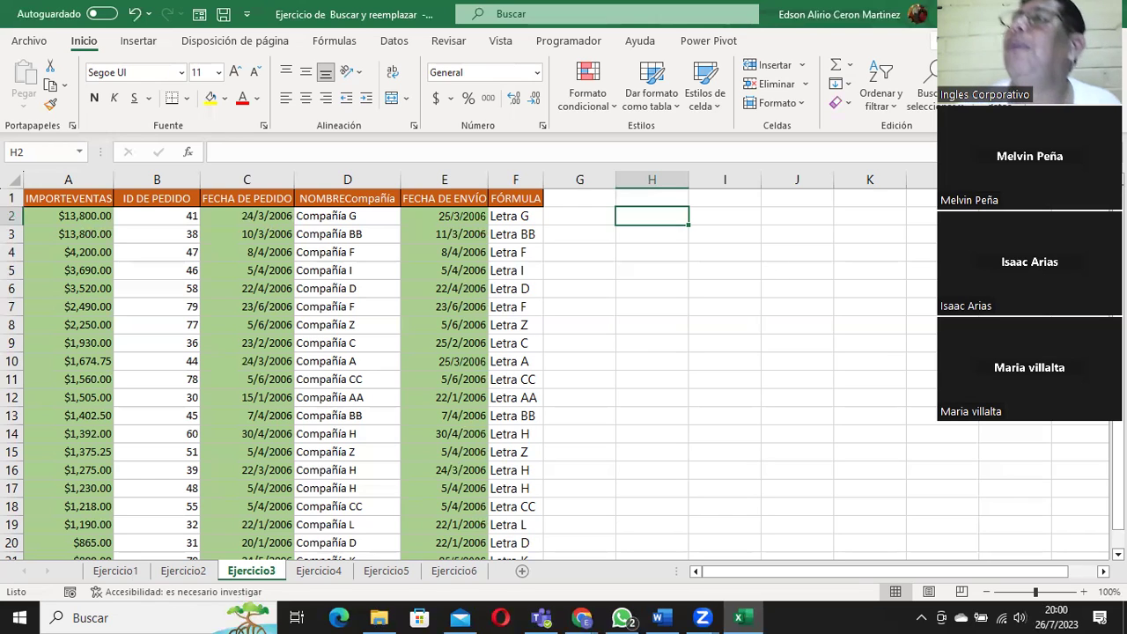
key(alt+Tab)
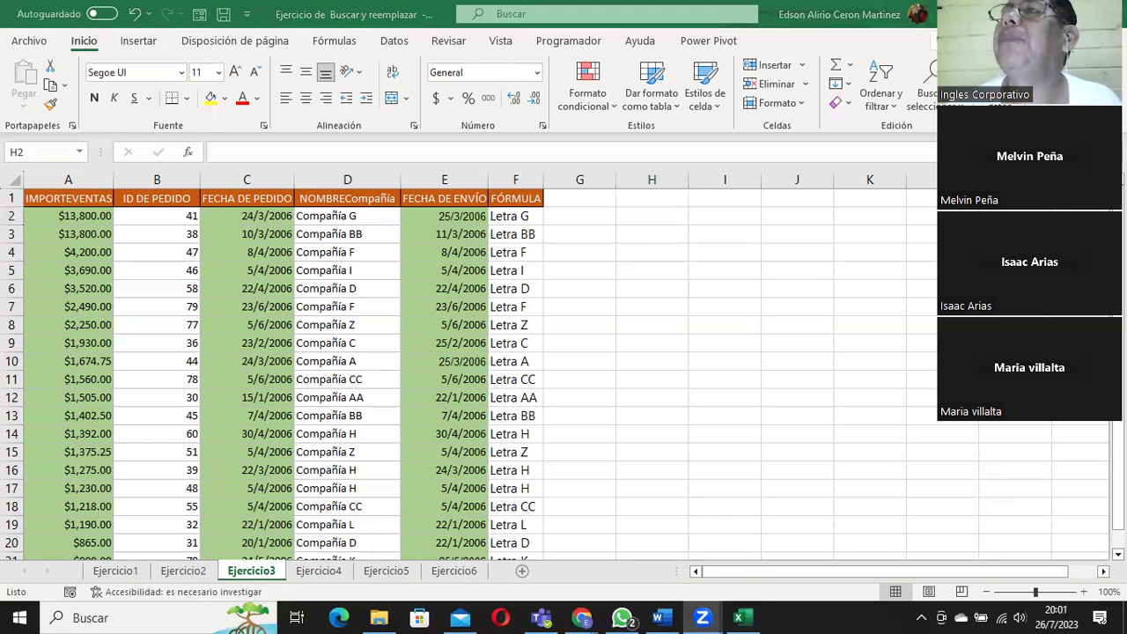